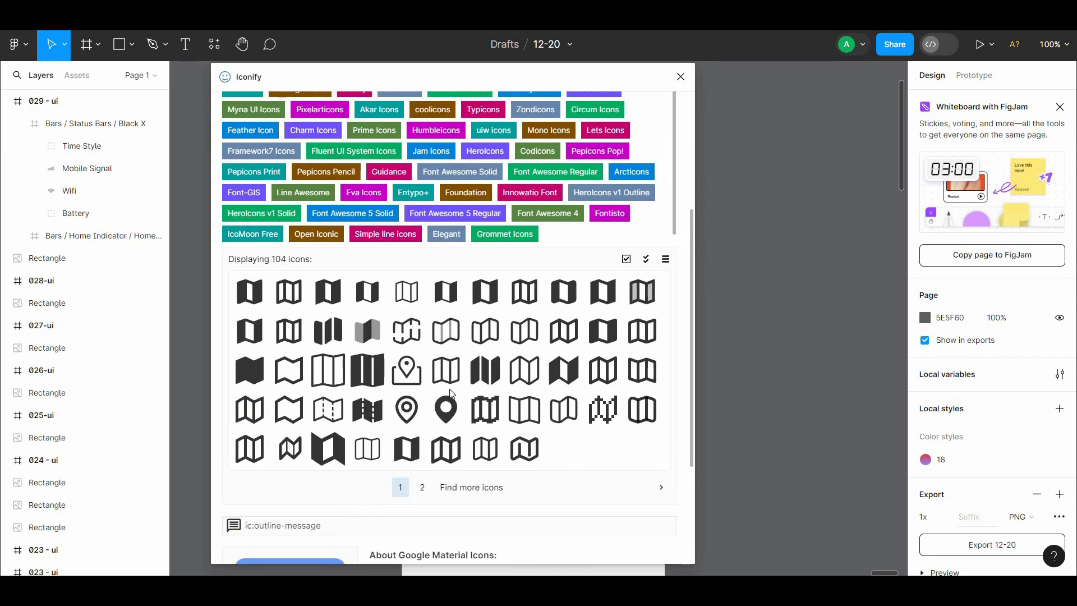
# Import the solid bxs:map pin icon, and search for "back" and import the ep:back arrow icon.
pyautogui.click(447, 415)
pyautogui.click(460, 539)
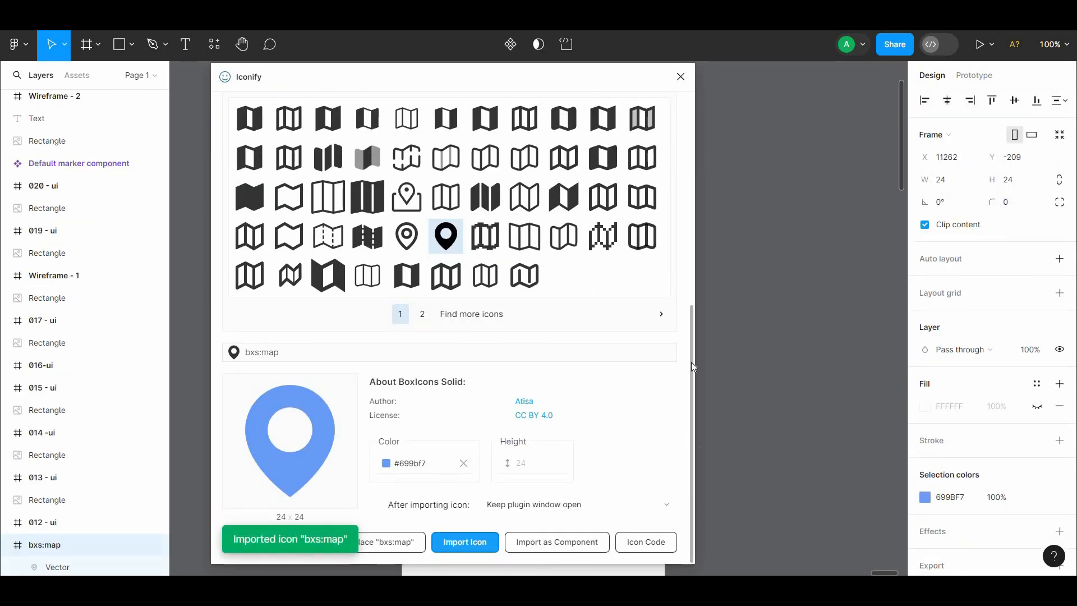
pyautogui.scroll(7, 490, 198)
pyautogui.click(490, 197)
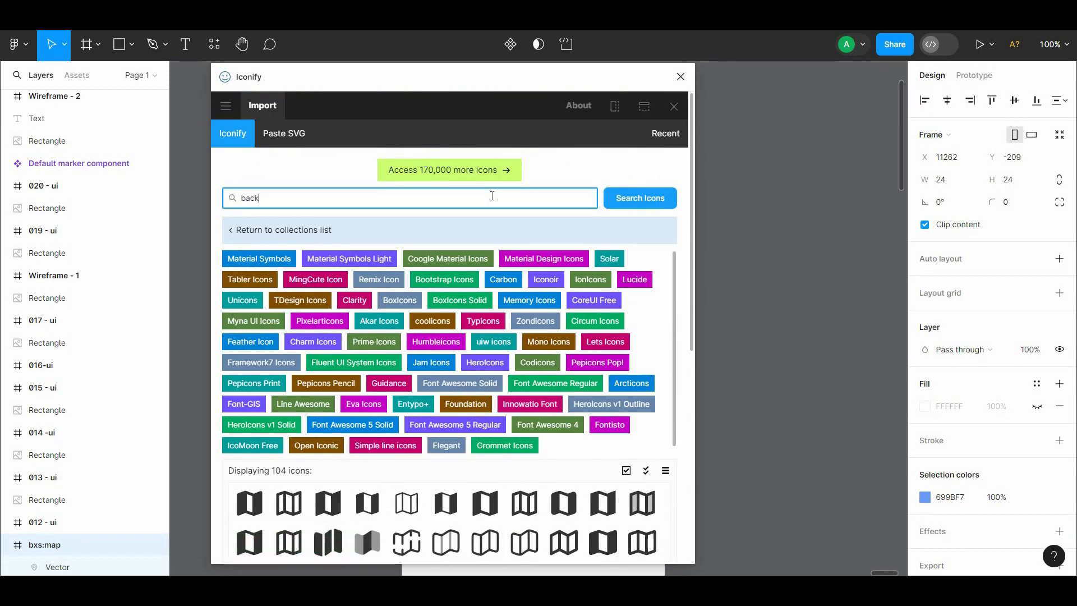
pyautogui.click(376, 447)
pyautogui.click(461, 538)
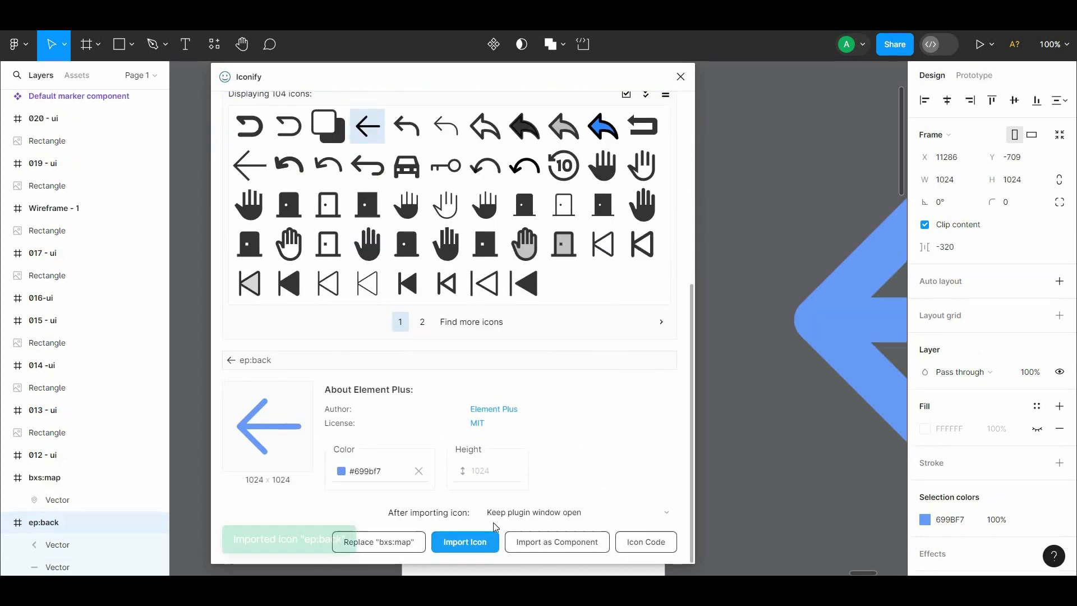
# Search the icon library for "search" and import the iconamoon:search magnifier icon.
pyautogui.scroll(5, 451, 134)
pyautogui.click(450, 135)
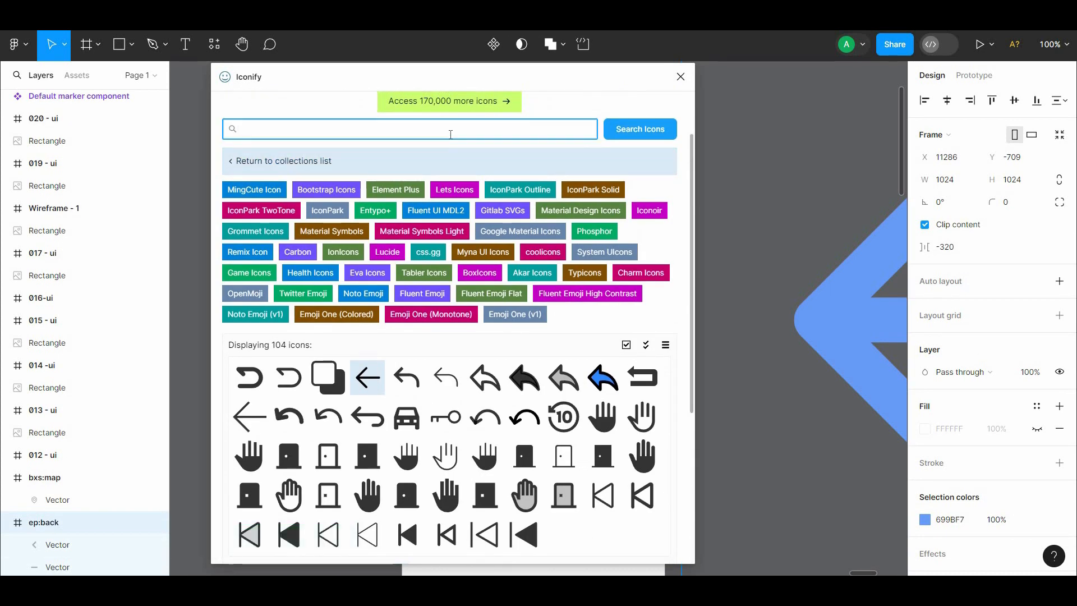
pyautogui.write('search')
pyautogui.press('Return')
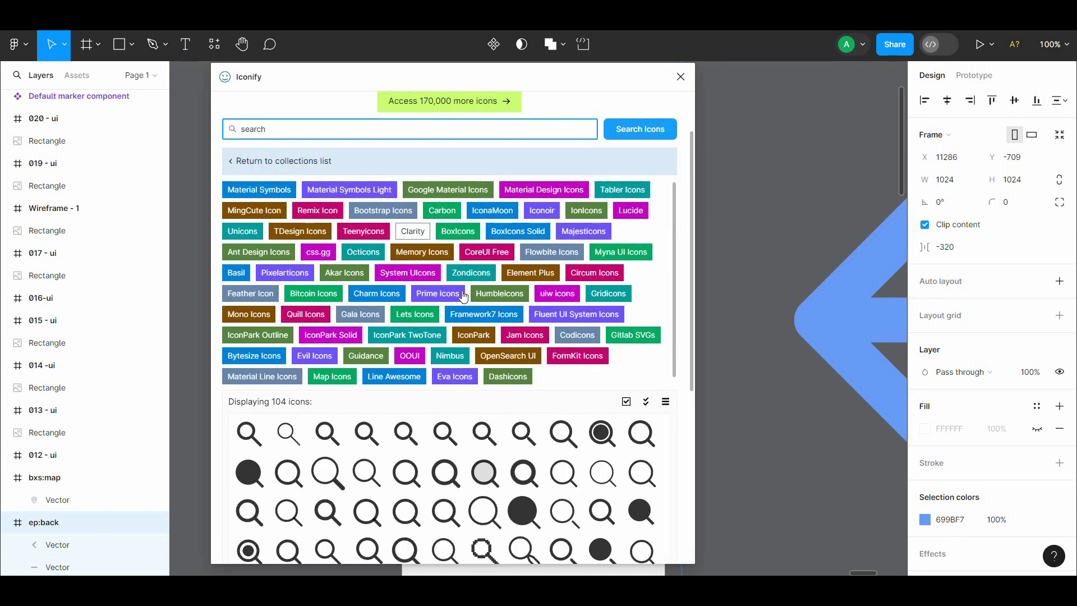
pyautogui.click(411, 480)
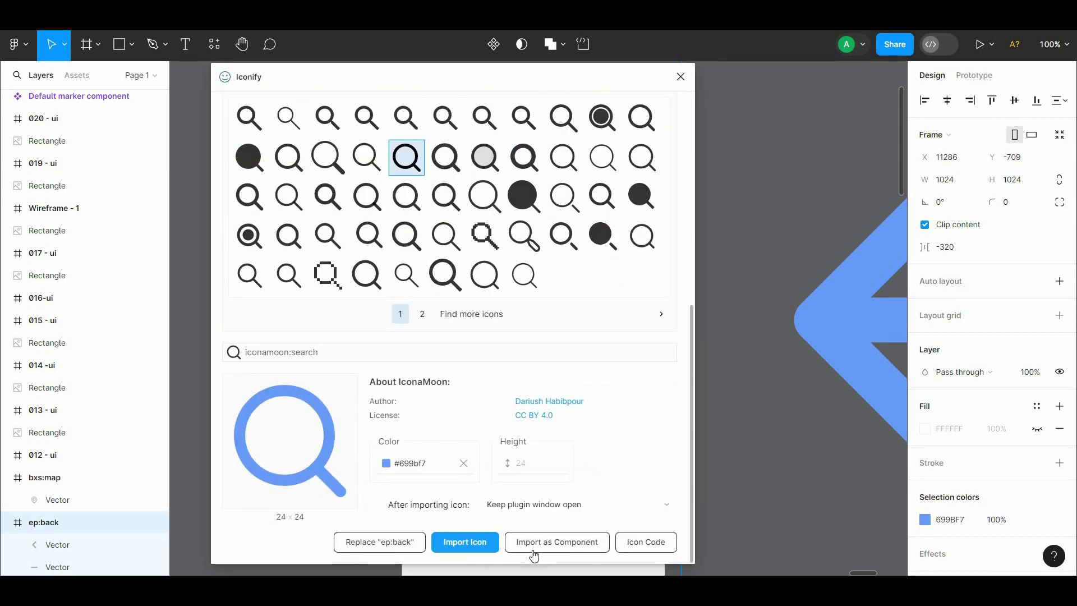
pyautogui.click(465, 541)
# Search the icon library for "phone" and import the ic:baseline-phone icon.
pyautogui.scroll(7, 595, 291)
pyautogui.click(461, 196)
pyautogui.hotkey('ctrl', 'a')
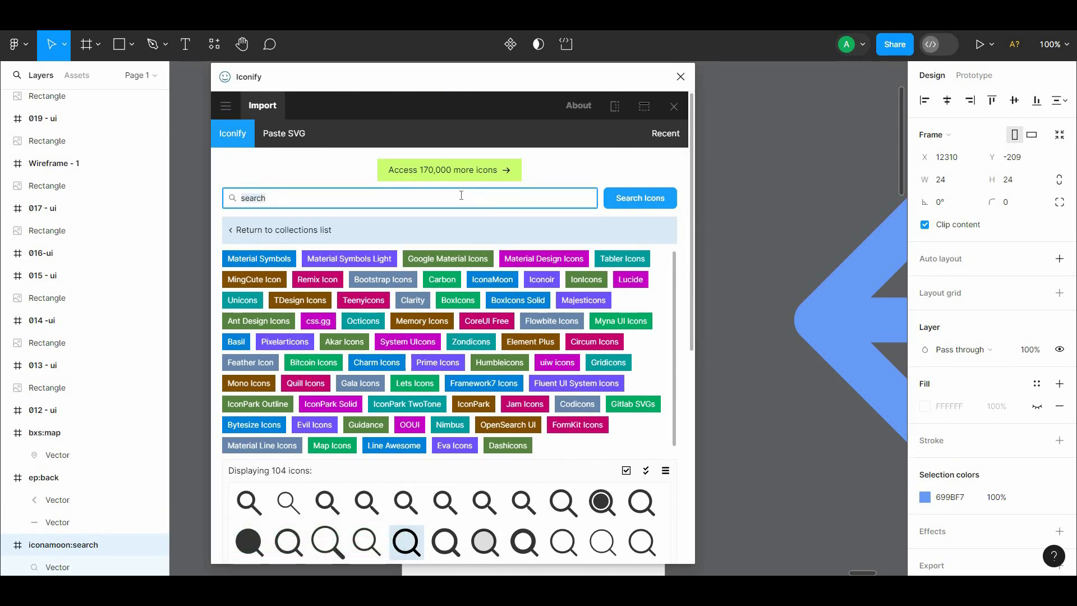
pyautogui.write('phone')
pyautogui.press('Return')
pyautogui.click(254, 473)
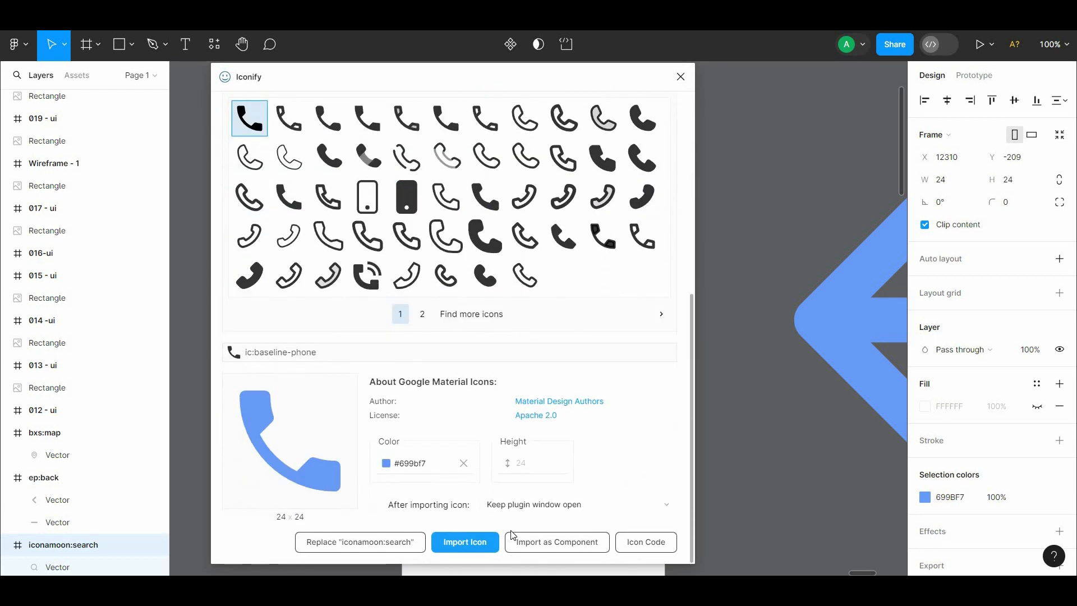
pyautogui.click(465, 542)
# Search the icon library for "email" and import the ic:baseline-email envelope icon.
pyautogui.scroll(5, 632, 335)
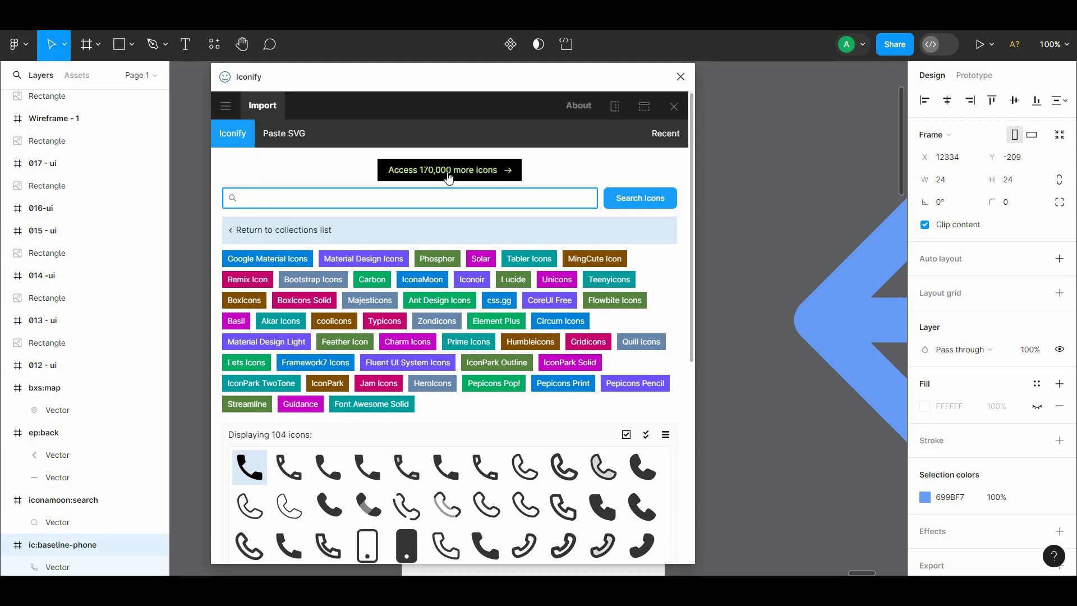
pyautogui.write('email')
pyautogui.press('Return')
pyautogui.click(250, 386)
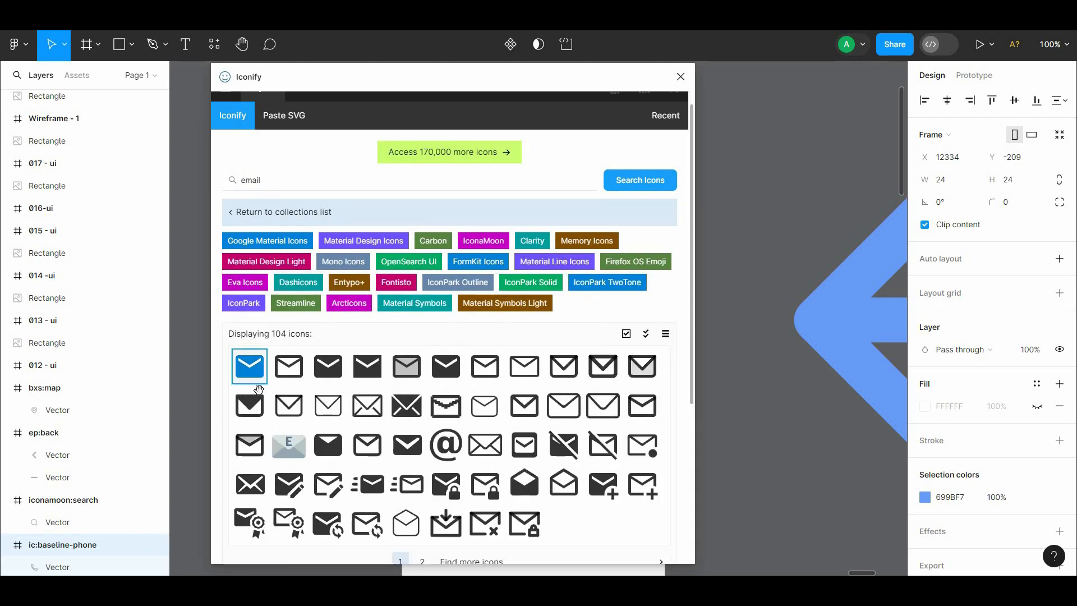
pyautogui.click(483, 543)
# Search the icon library for "map" and import the folded material-symbols-light:map-sharp icon.
pyautogui.scroll(5, 695, 443)
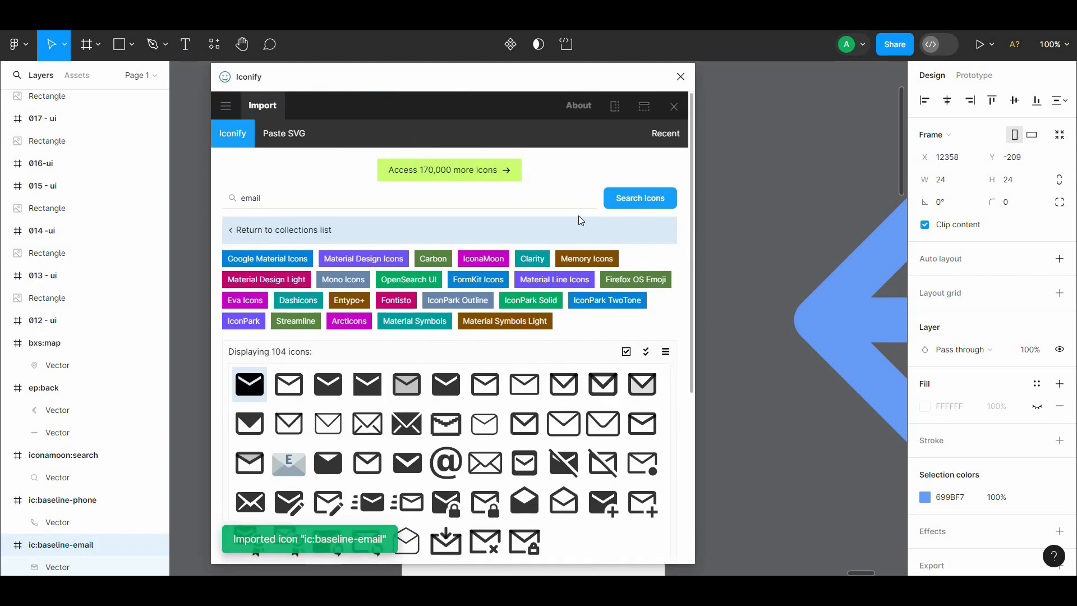
pyautogui.click(531, 199)
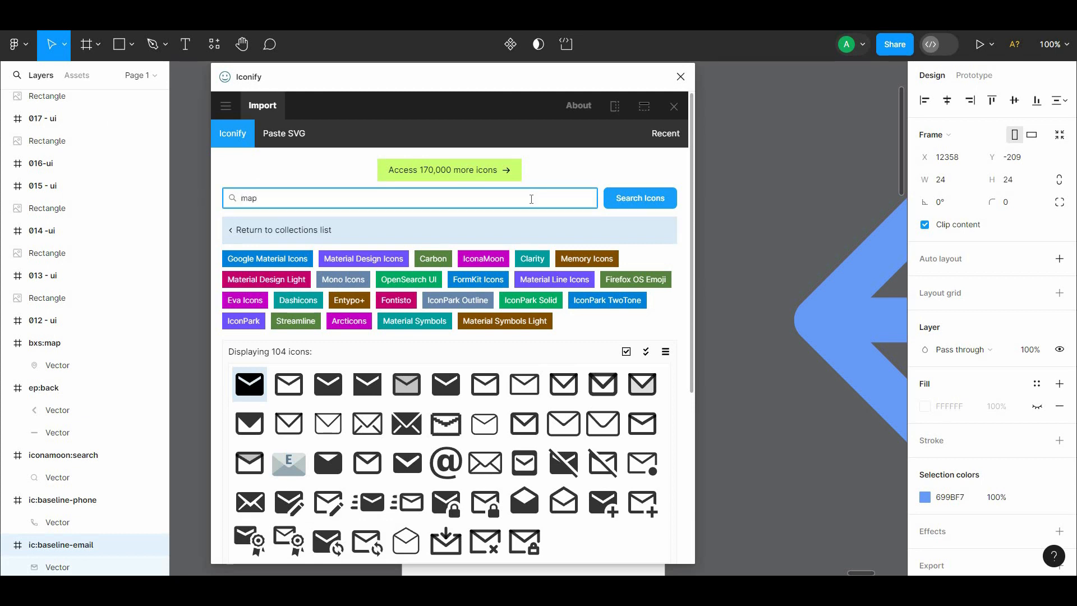
pyautogui.press('Return')
pyautogui.scroll(-6, 691, 404)
pyautogui.click(396, 353)
pyautogui.scroll(-2, 691, 353)
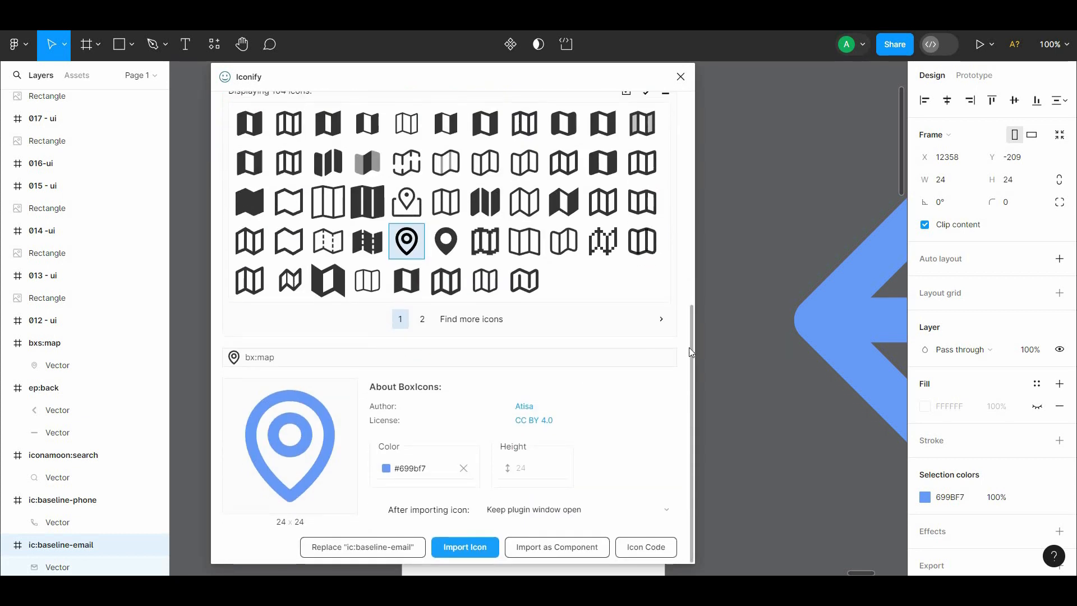
pyautogui.moveTo(691, 352); pyautogui.dragTo(692, 286)
pyautogui.click(447, 242)
pyautogui.moveTo(694, 324); pyautogui.dragTo(694, 391)
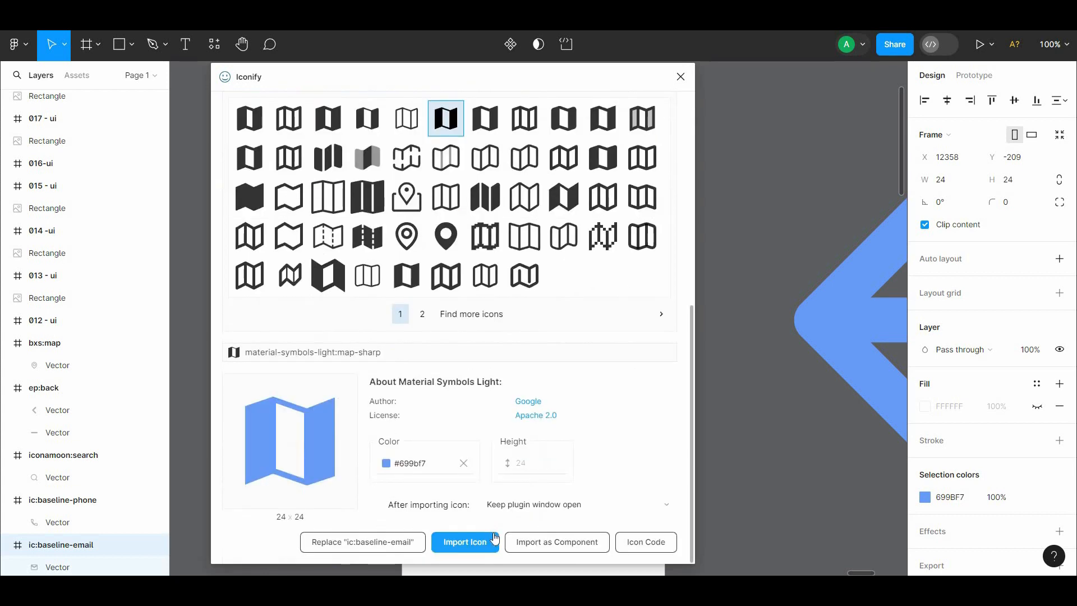
pyautogui.click(466, 542)
# Search the icon library for "menu", import the jam:menu icon and close the icon plugin.
pyautogui.scroll(10, 533, 219)
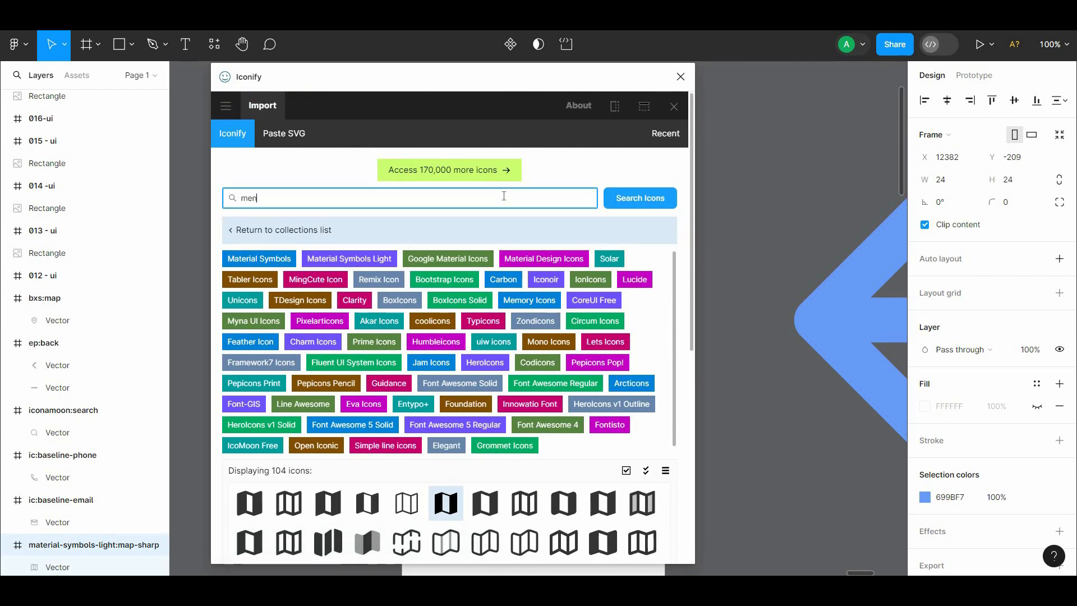
pyautogui.write('u')
pyautogui.scroll(-4, 571, 436)
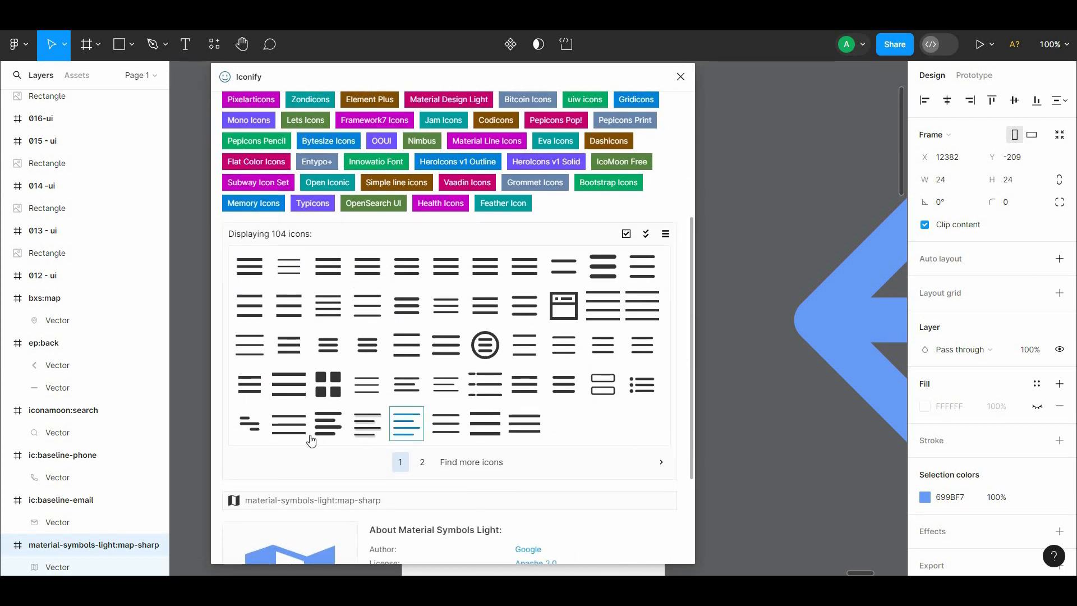
pyautogui.click(250, 423)
pyautogui.scroll(-3, 496, 496)
pyautogui.click(464, 541)
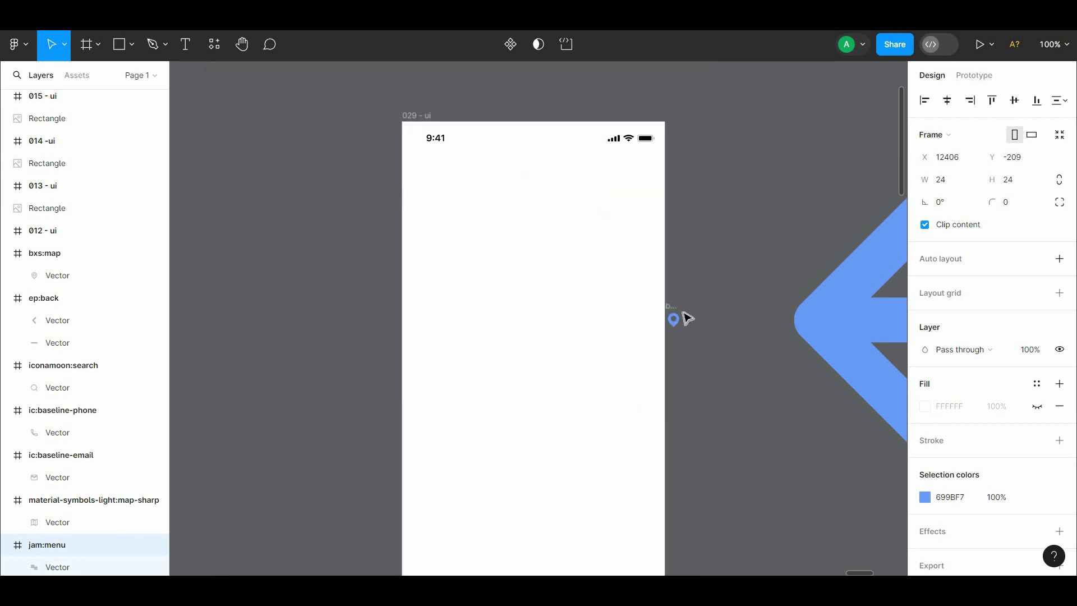
# Move the map pin icon into the 029 - ui frame and scale the oversized ep:back arrow to a height of 24.
pyautogui.moveTo(674, 319); pyautogui.dragTo(542, 434)
pyautogui.moveTo(681, 394); pyautogui.dragTo(464, 138)
pyautogui.hotkey('ctrl', '-')
pyautogui.moveTo(771, 155); pyautogui.dragTo(565, 255)
pyautogui.moveTo(719, 265); pyautogui.dragTo(651, 303)
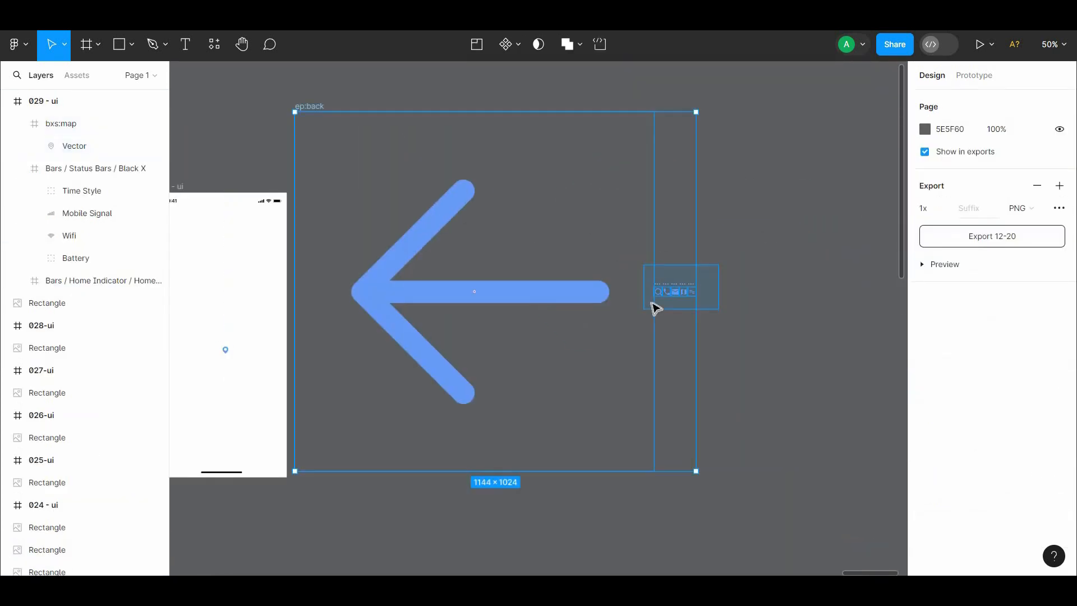
pyautogui.click(314, 107)
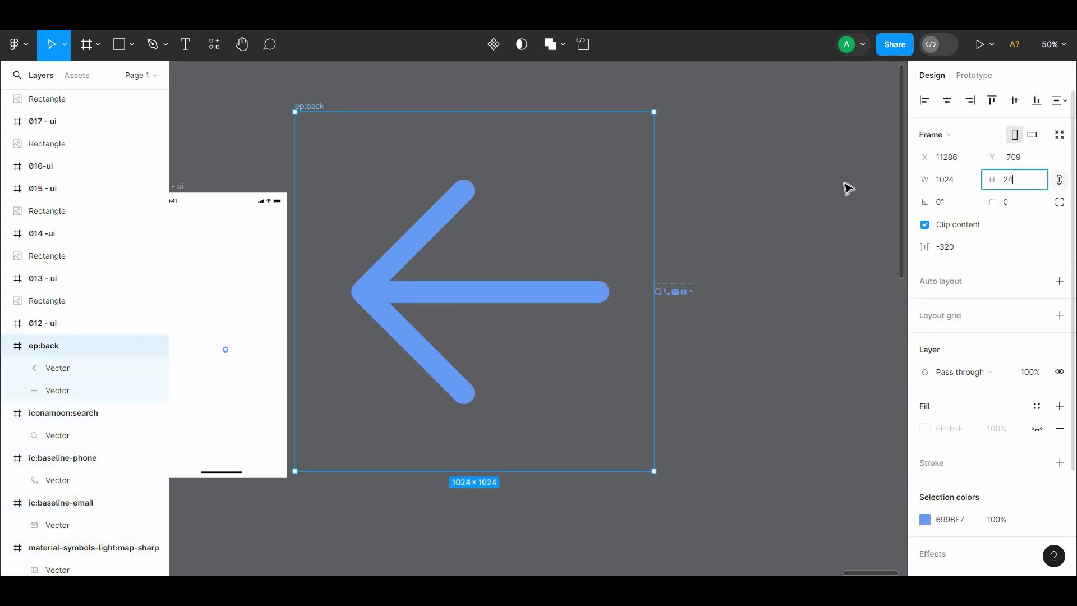
pyautogui.press('Return')
# Move the back arrow and the search, phone, email, map and menu icons into the 029 - ui frame.
pyautogui.click(492, 206)
pyautogui.moveTo(299, 116); pyautogui.dragTo(258, 258)
pyautogui.moveTo(533, 176); pyautogui.dragTo(727, 131)
pyautogui.moveTo(786, 191); pyautogui.dragTo(892, 291)
pyautogui.moveTo(864, 244); pyautogui.dragTo(409, 254)
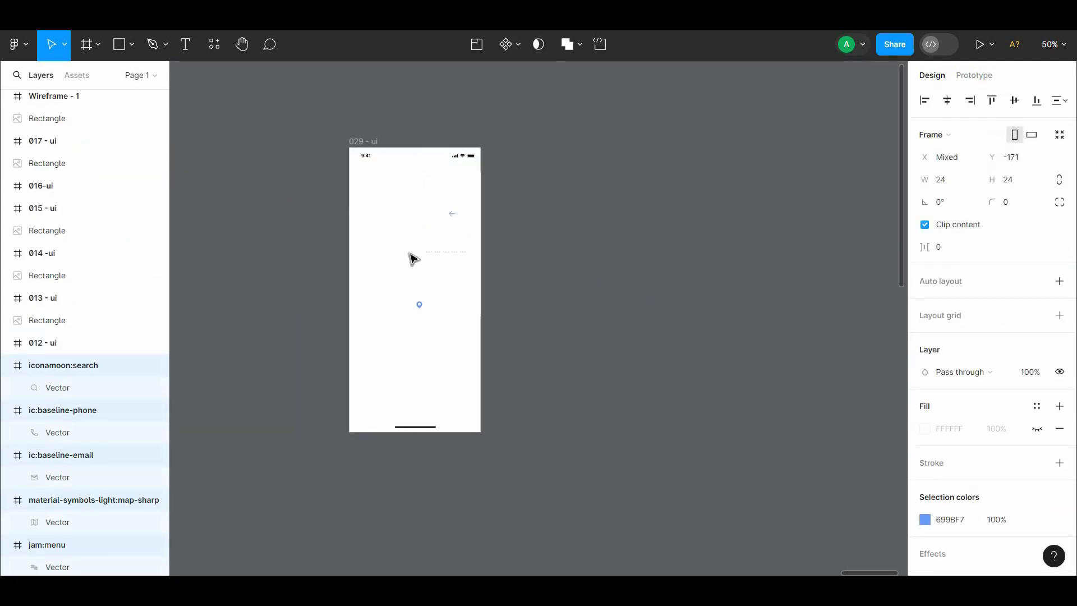
pyautogui.hotkey('ctrl', '+')
pyautogui.moveTo(443, 143); pyautogui.dragTo(731, 341)
# Rotate the back arrow 180° and move it just below the battery in the frame's status bar.
pyautogui.click(683, 272)
pyautogui.moveTo(683, 272); pyautogui.dragTo(635, 221)
pyautogui.click(606, 252)
pyautogui.click(951, 203)
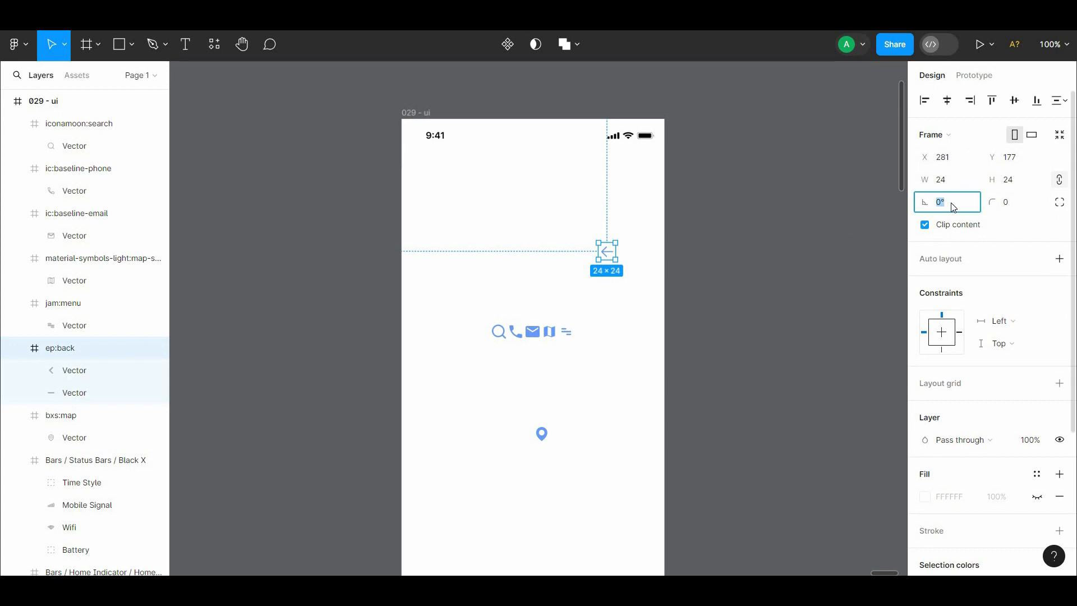
pyautogui.write('180')
pyautogui.press('Return')
pyautogui.moveTo(650, 167); pyautogui.dragTo(644, 140)
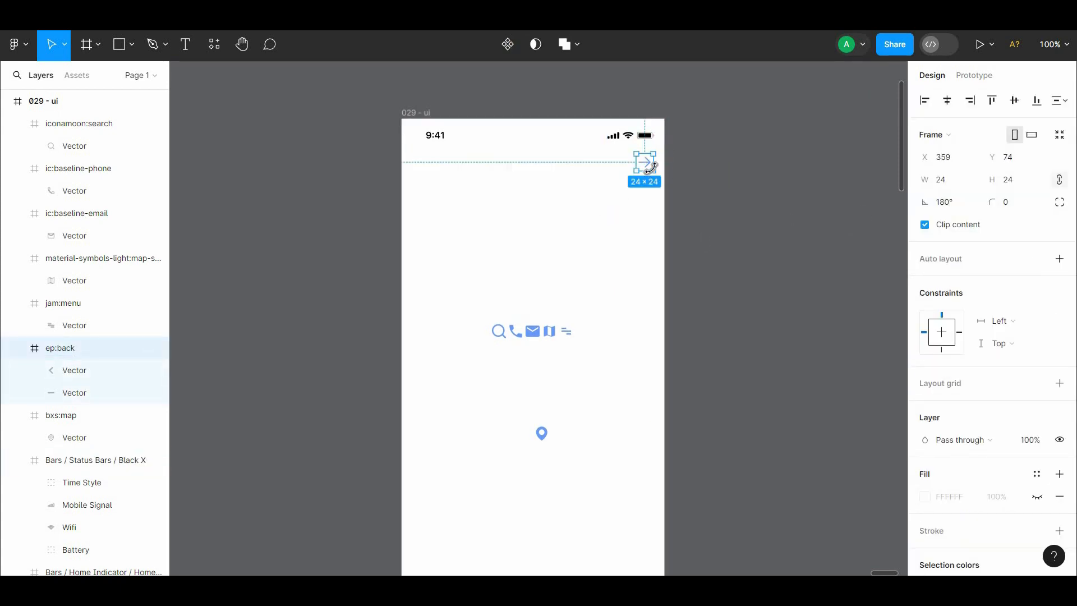
# Set the back arrow's rotation to 0° and place it below the status bar time at about X 24, Y 50.
pyautogui.click(968, 211)
pyautogui.write('0')
pyautogui.press('Return')
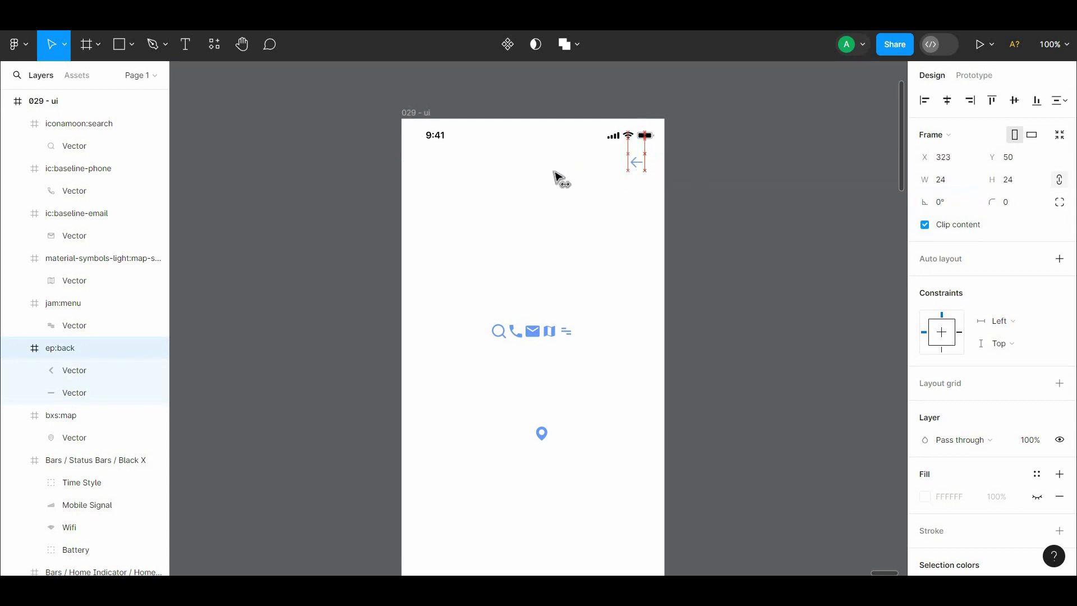
pyautogui.moveTo(444, 191); pyautogui.dragTo(435, 190)
pyautogui.click(457, 138)
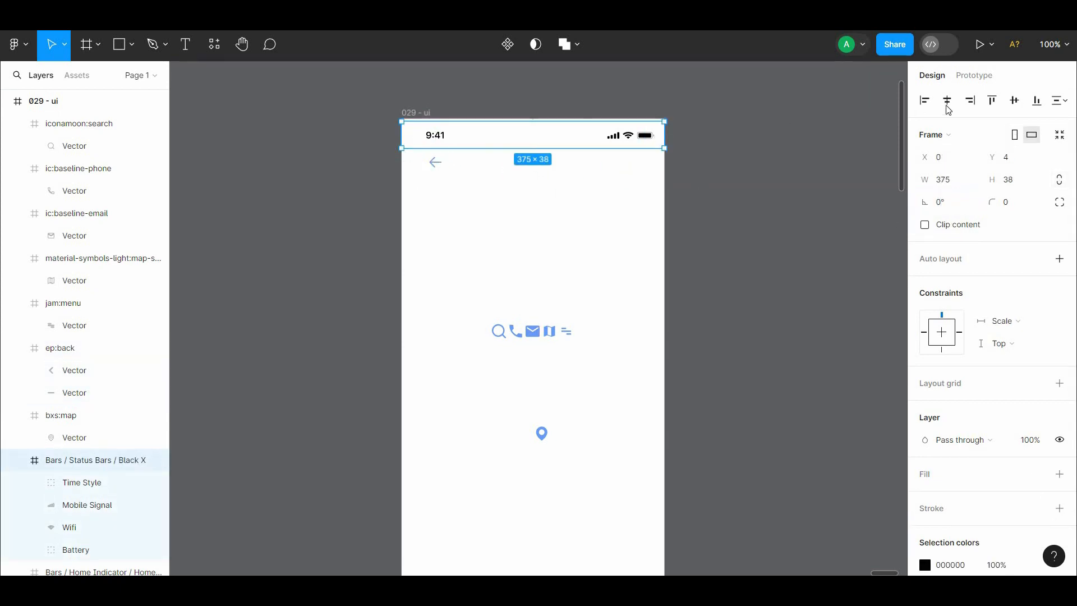
pyautogui.click(725, 163)
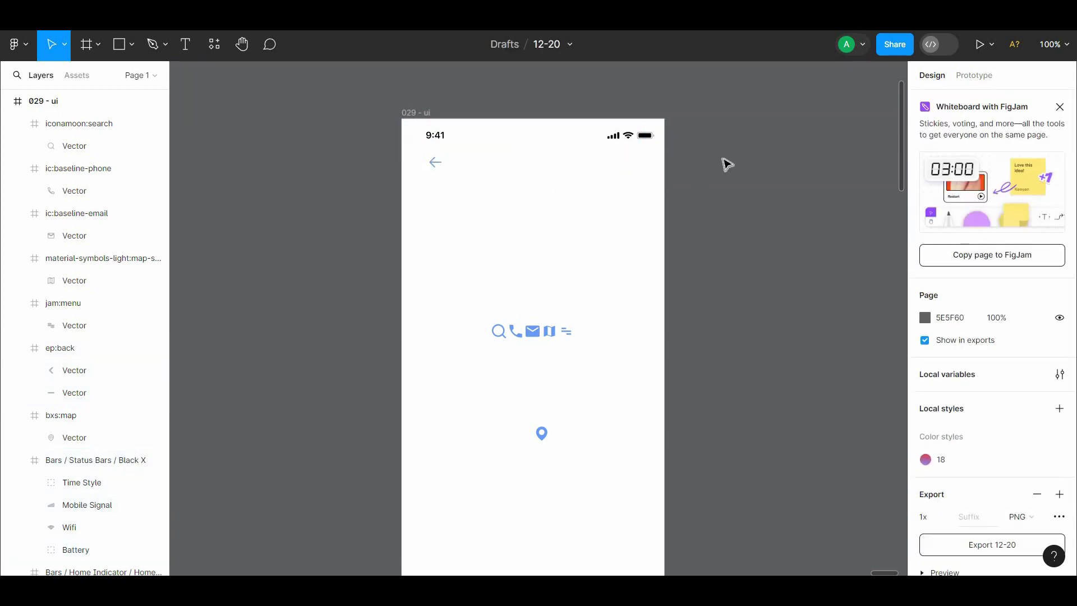
pyautogui.click(435, 164)
pyautogui.moveTo(419, 158); pyautogui.dragTo(413, 159)
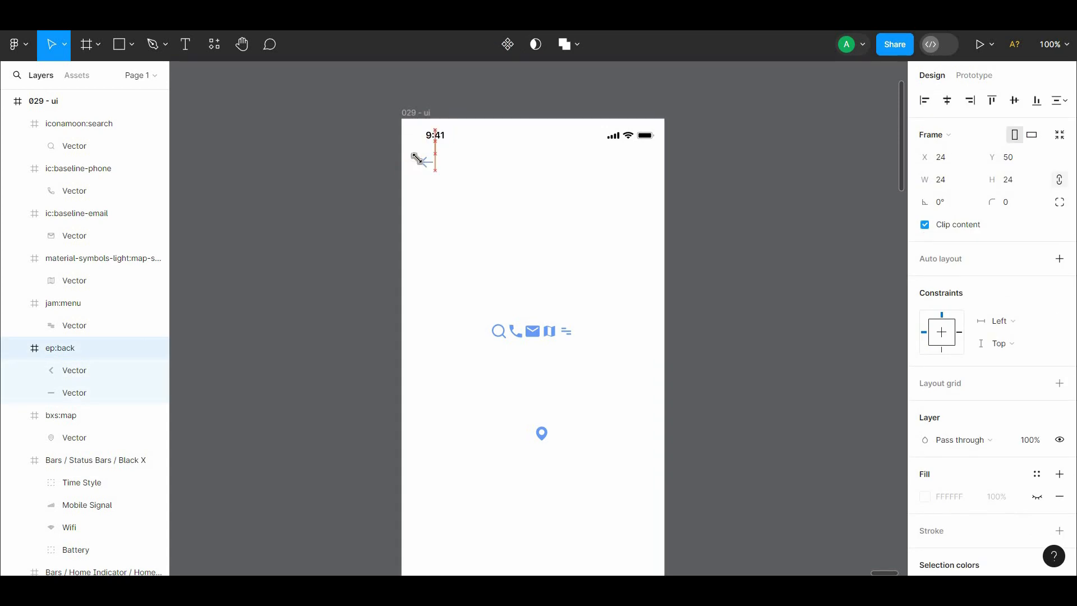
# Resize the status bar to about 388 wide and shift it to about X -13, Y 6 to align with the back arrow.
pyautogui.click(488, 140)
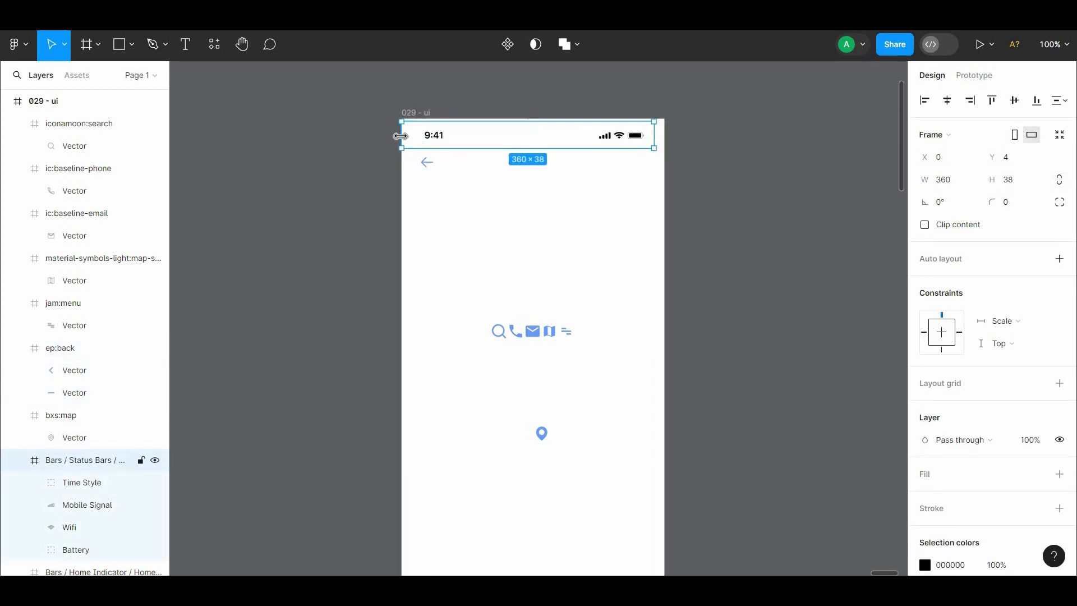
pyautogui.moveTo(441, 144); pyautogui.dragTo(438, 149)
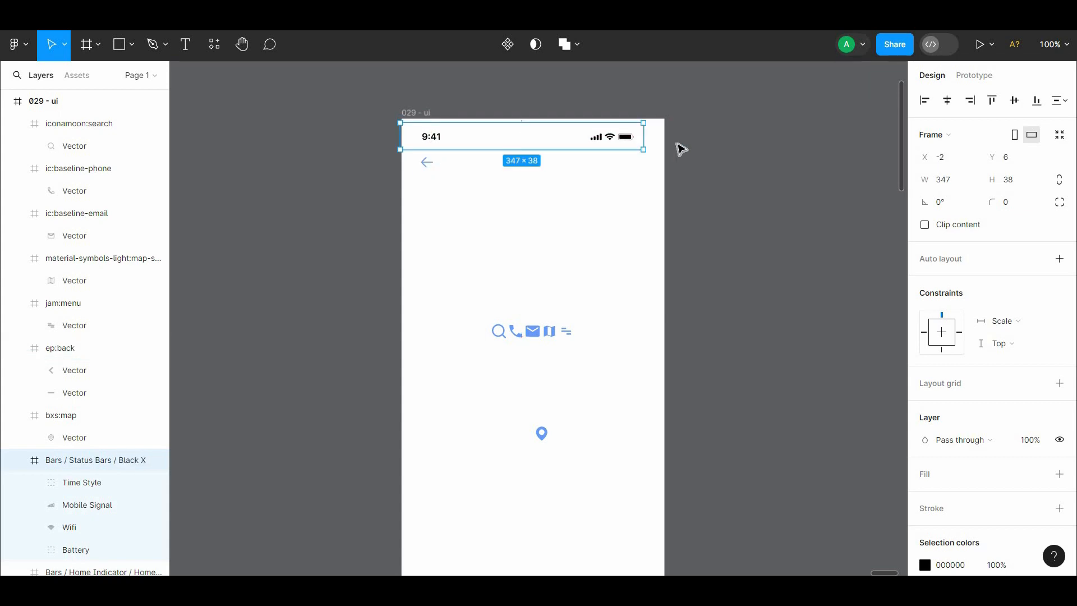
pyautogui.doubleClick(625, 137)
pyautogui.keyDown('shift'); pyautogui.click(609, 137); pyautogui.keyUp('shift')
pyautogui.click(617, 144)
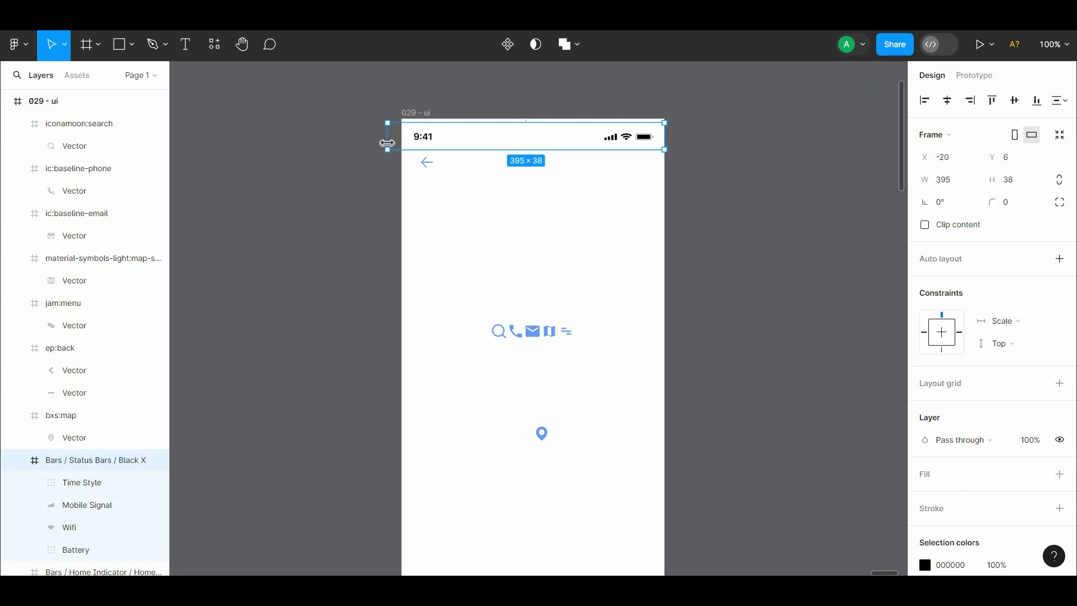
pyautogui.click(422, 164)
pyautogui.click(397, 136)
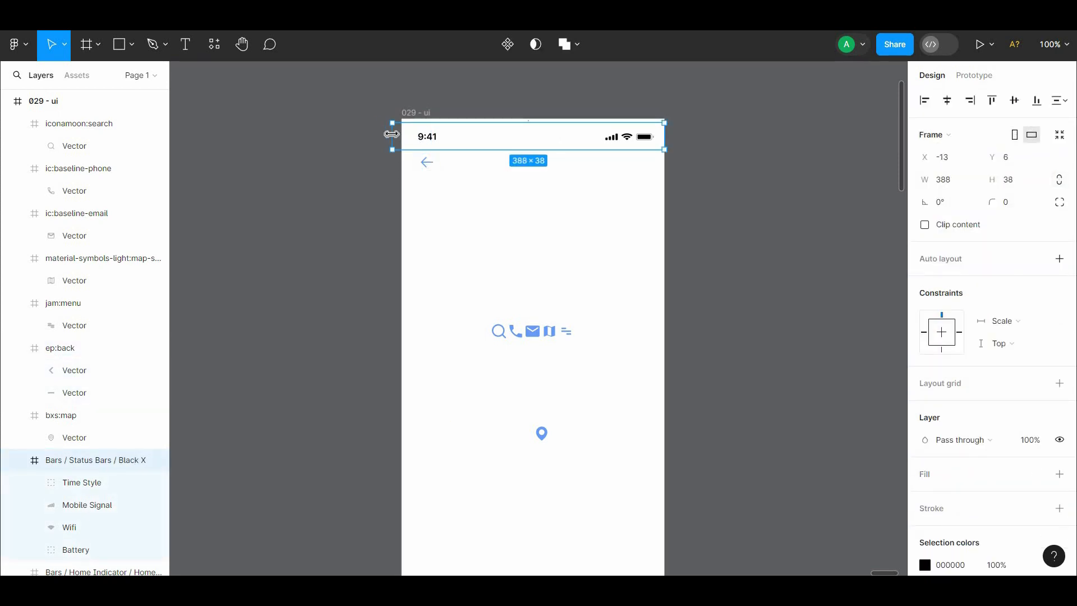
pyautogui.click(396, 190)
# Move the menu icon level with the back arrow, below the battery, at about X 327, Y 50.
pyautogui.click(427, 163)
pyautogui.scroll(-1, 689, 208)
pyautogui.click(584, 387)
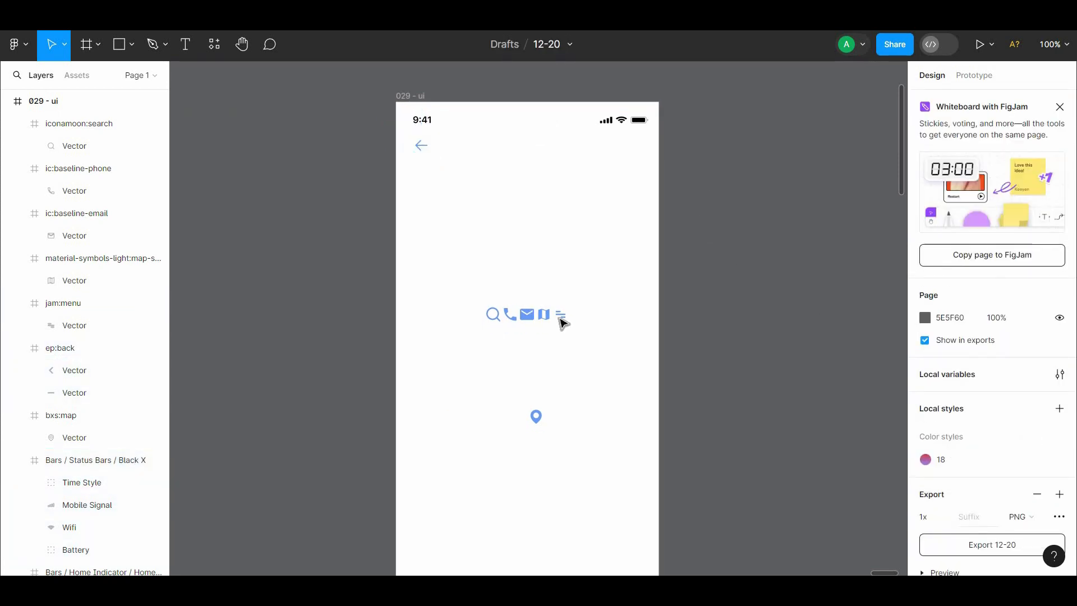
pyautogui.moveTo(562, 316); pyautogui.dragTo(625, 146)
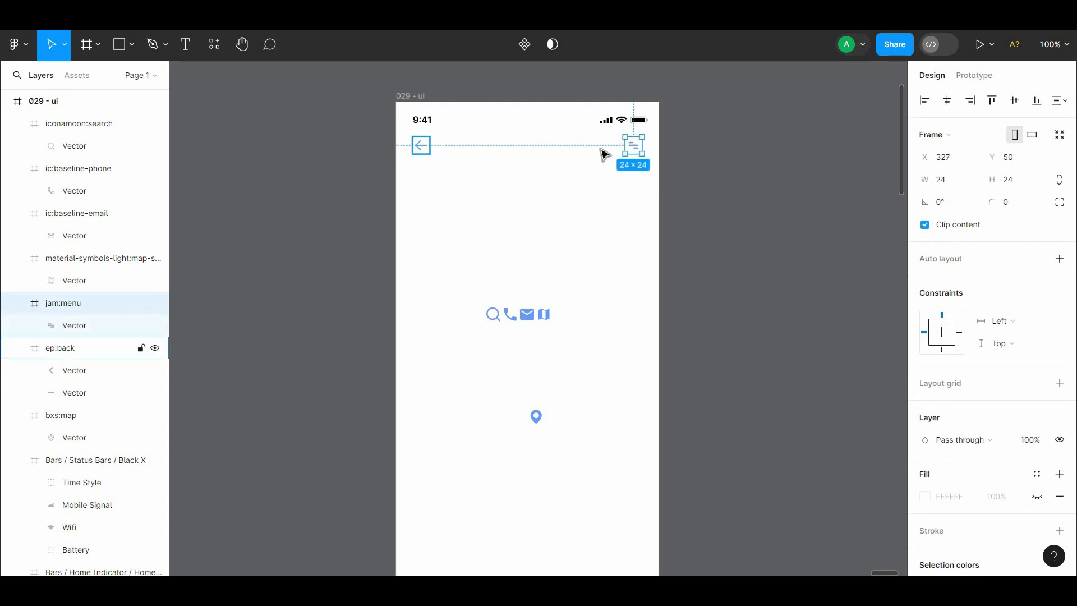
# Set the height of both the menu icon and the back arrow to 30.
pyautogui.keyDown('shift'); pyautogui.click(421, 145); pyautogui.keyUp('shift')
pyautogui.click(1059, 179)
pyautogui.click(1034, 183)
pyautogui.write('30')
pyautogui.click(711, 209)
# Recolor the menu icon and the back arrow together to black, 000000.
pyautogui.click(627, 147)
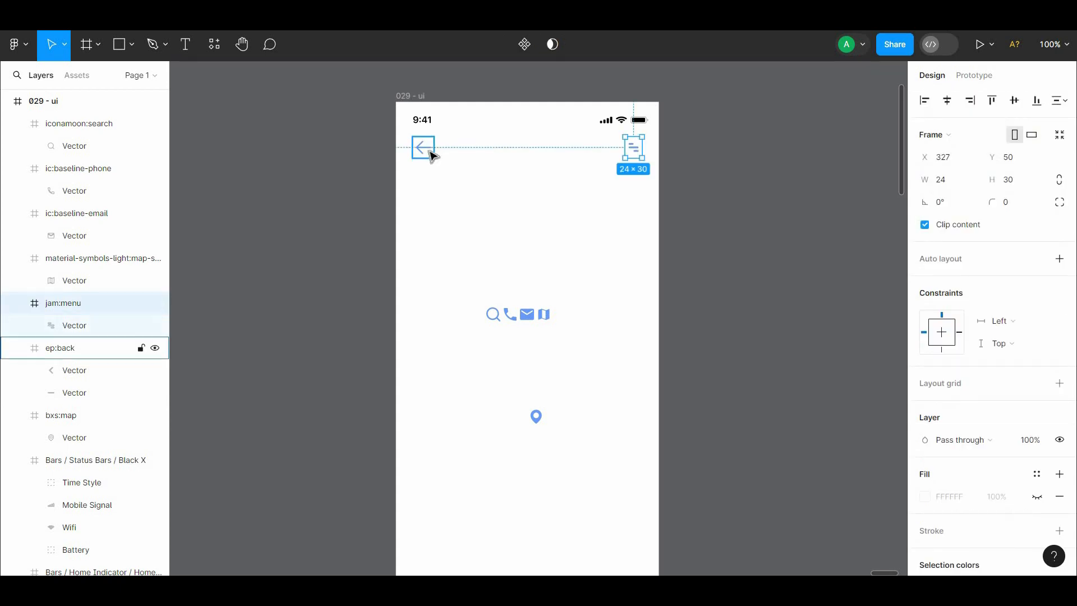
pyautogui.keyDown('shift'); pyautogui.click(429, 151); pyautogui.keyUp('shift')
pyautogui.click(632, 147)
pyautogui.keyDown('shift'); pyautogui.click(424, 147); pyautogui.keyUp('shift')
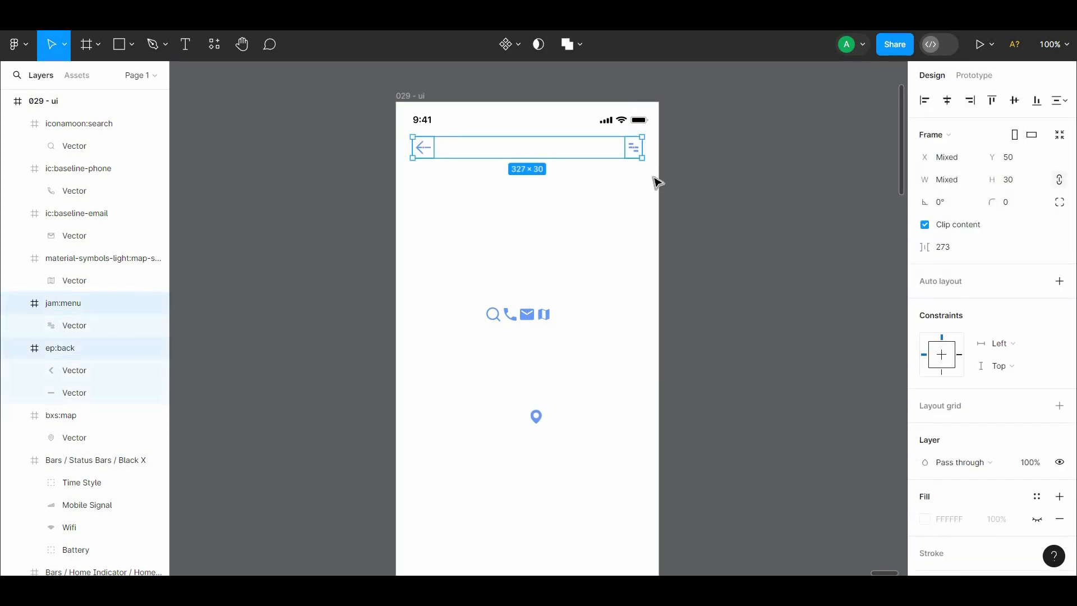
pyautogui.scroll(-3, 1040, 383)
pyautogui.click(925, 465)
pyautogui.moveTo(786, 325); pyautogui.dragTo(732, 395)
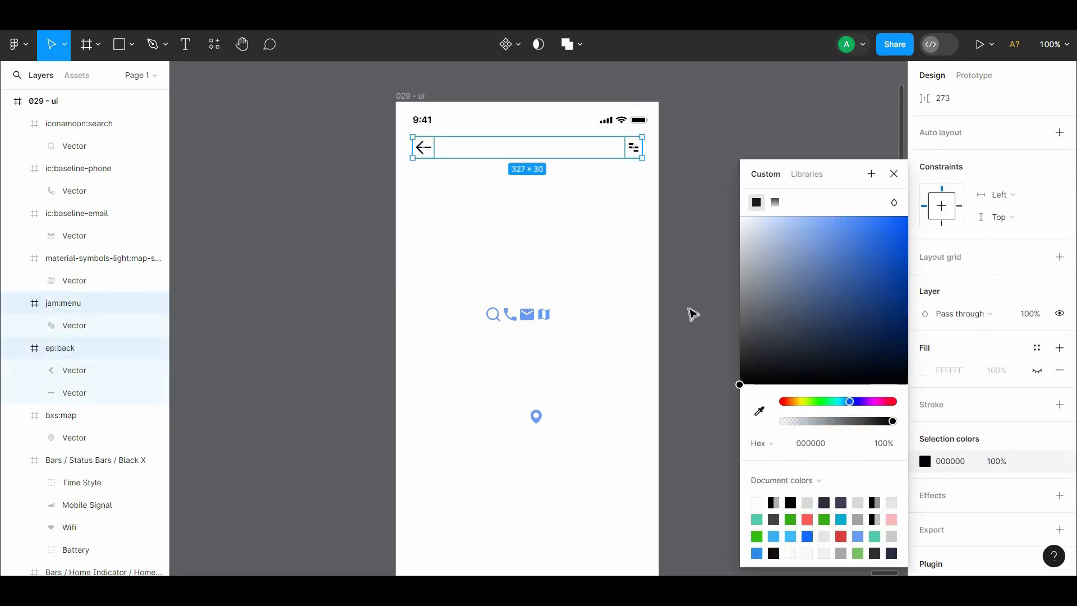
# Stack the map, phone and email icons in a column above the home indicator, at X 106 with a vertical spacing of 15.
pyautogui.click(690, 312)
pyautogui.scroll(-2, 571, 307)
pyautogui.moveTo(544, 309); pyautogui.dragTo(544, 133)
pyautogui.moveTo(500, 209); pyautogui.dragTo(486, 443)
pyautogui.moveTo(536, 209); pyautogui.dragTo(551, 423)
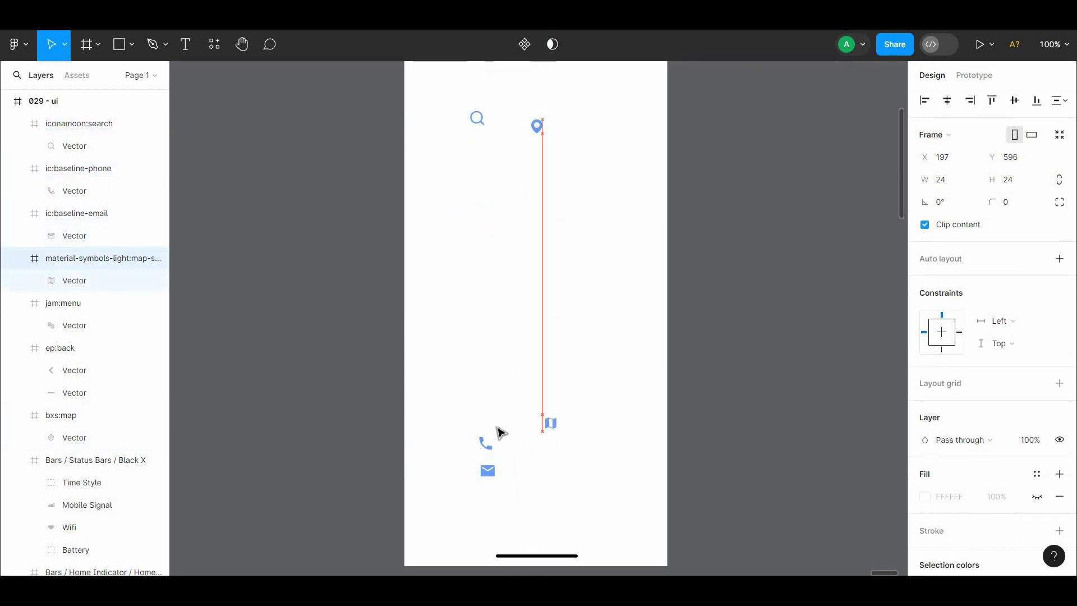
pyautogui.keyDown('shift'); pyautogui.click(486, 446); pyautogui.keyUp('shift')
pyautogui.keyDown('shift'); pyautogui.click(487, 471); pyautogui.keyUp('shift')
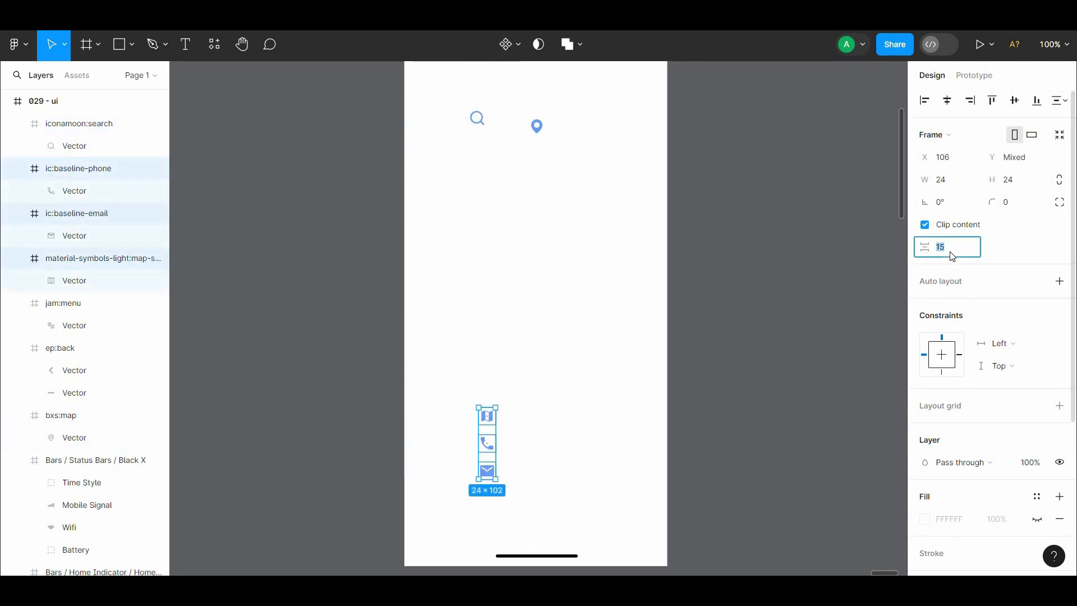
pyautogui.click(717, 325)
# Search the plugins for "map" and launch Map Maker for the 029 - ui frame.
pyautogui.moveTo(577, 259); pyautogui.dragTo(557, 374)
pyautogui.rightClick(587, 387)
pyautogui.moveTo(644, 451)
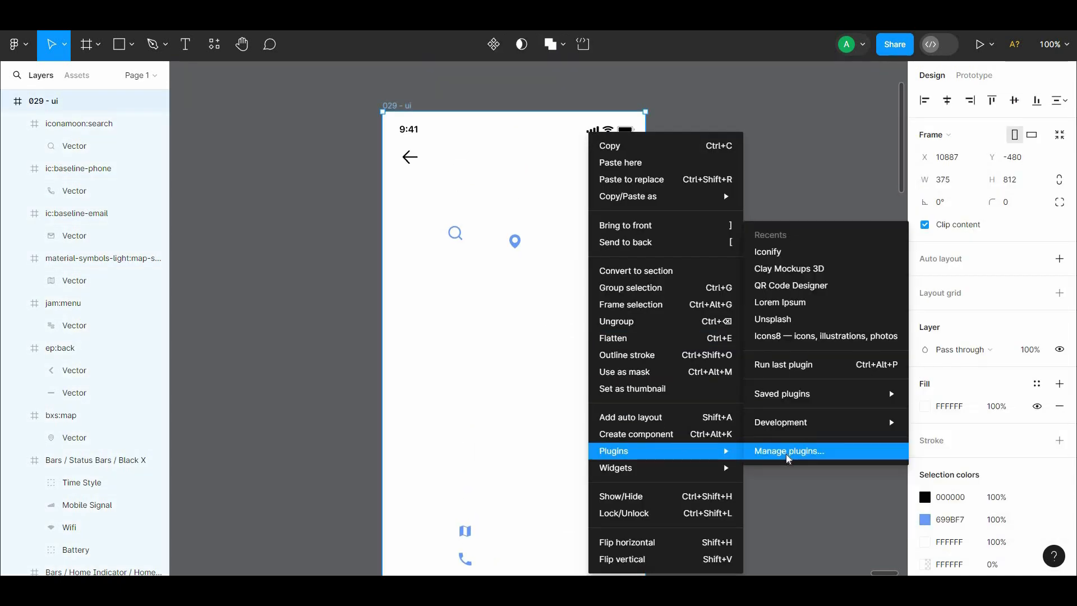
pyautogui.click(788, 454)
pyautogui.write('map')
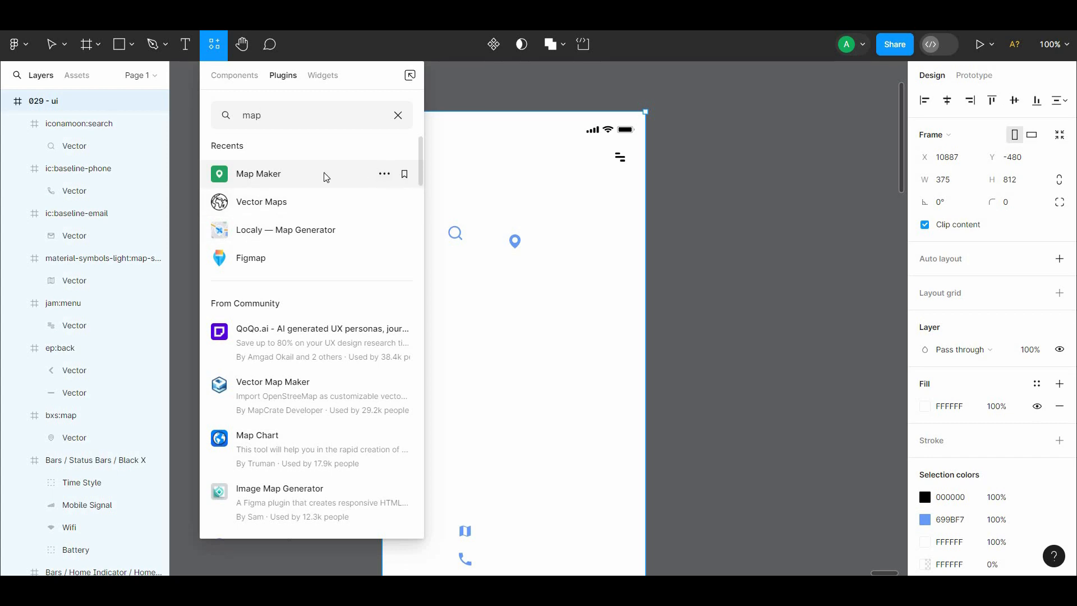
pyautogui.click(326, 177)
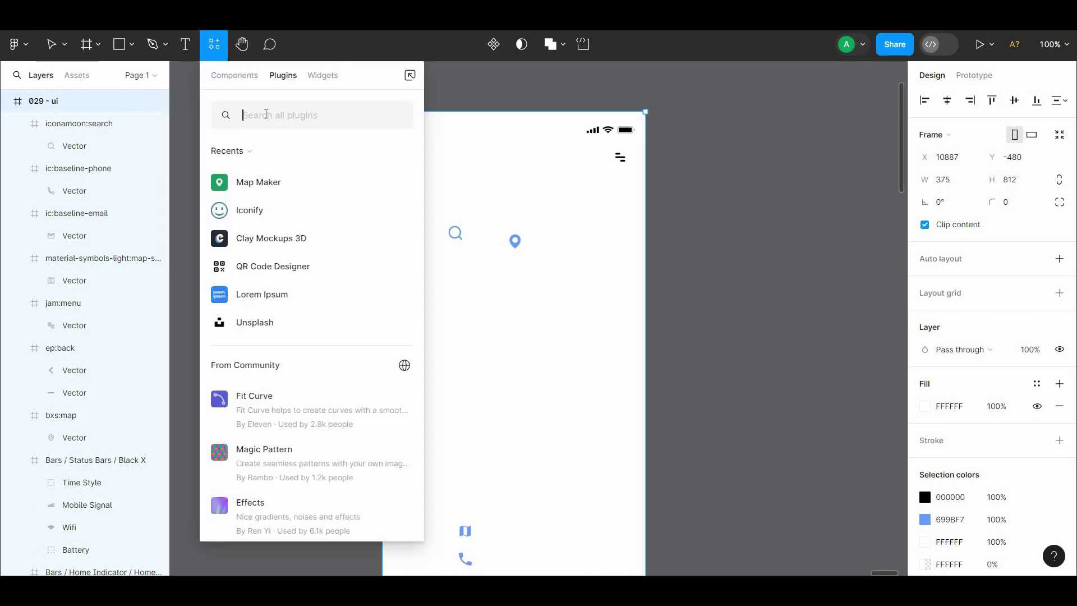
pyautogui.write('m')
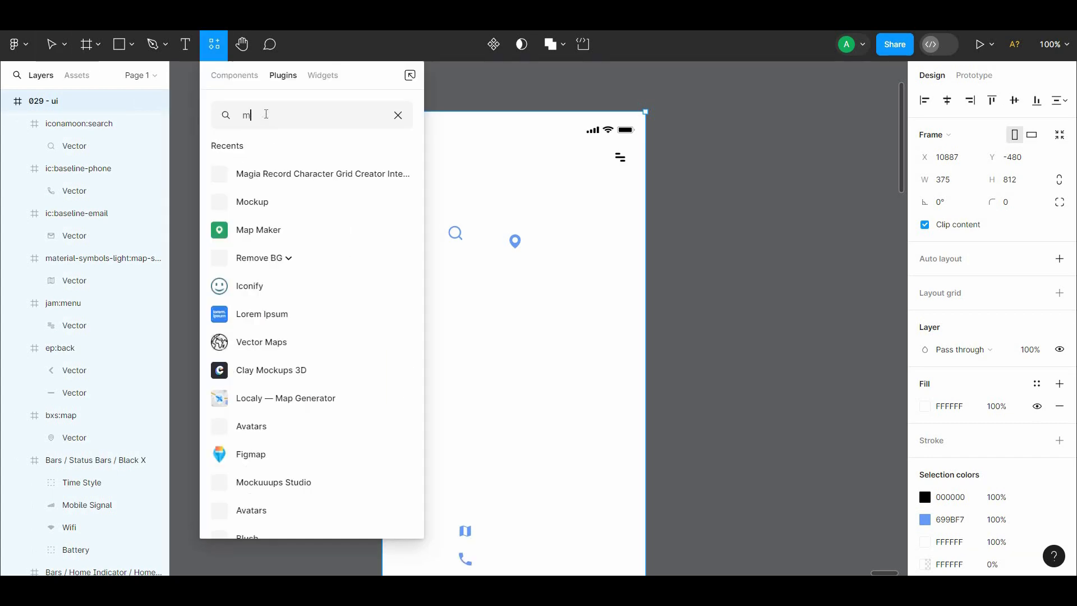
pyautogui.press('BackSpace')
pyautogui.write('fig')
pyautogui.click(265, 179)
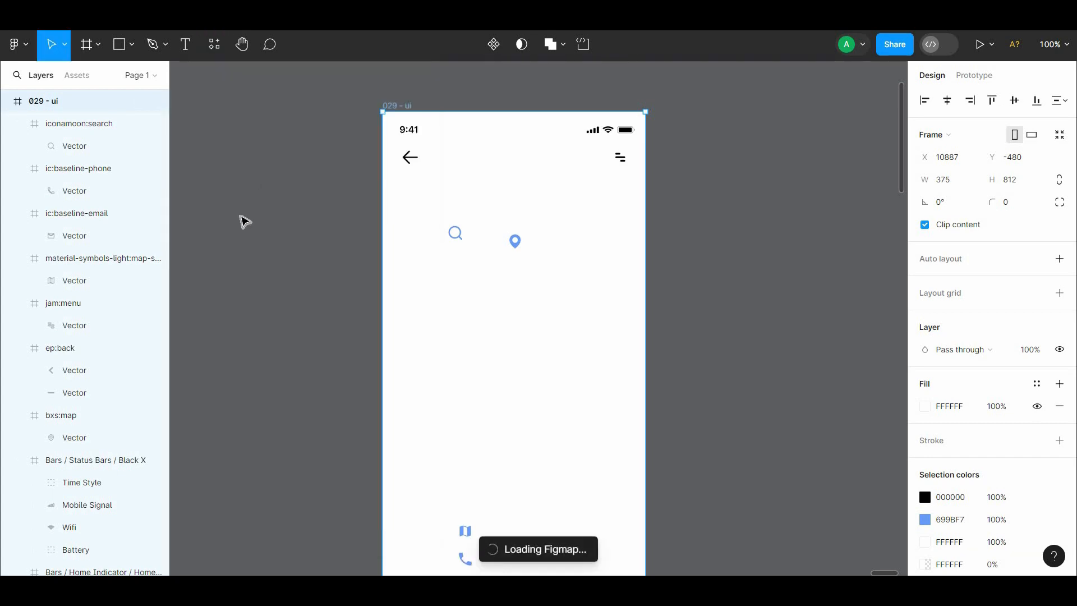
pyautogui.moveTo(422, 134); pyautogui.dragTo(407, 140)
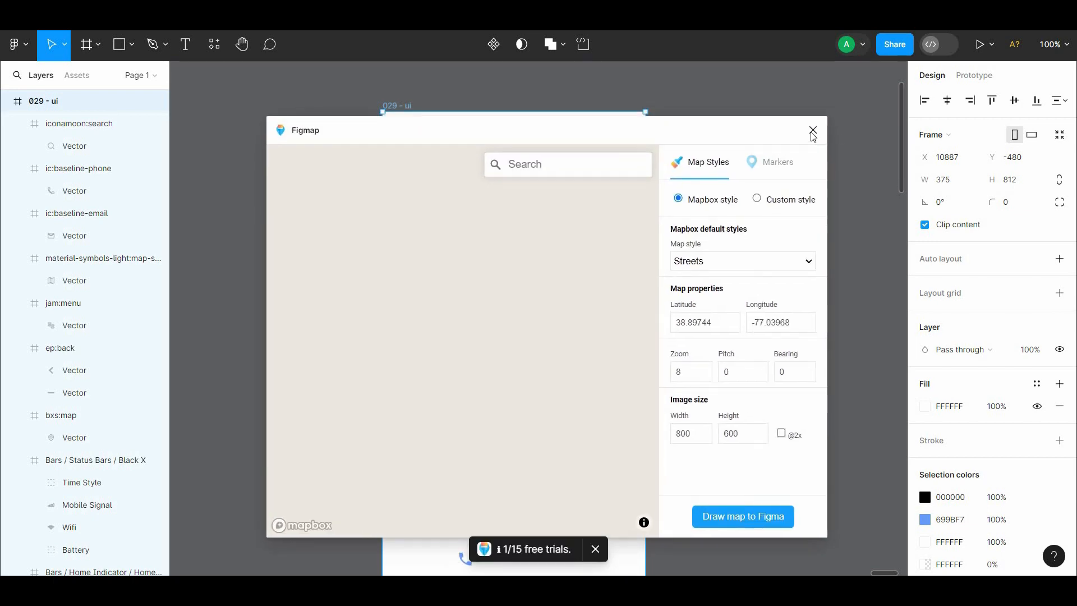
pyautogui.click(813, 131)
# Find the Wireframe Designer plugin by searching for "wireframe" and generate a design from the prompt "map".
pyautogui.rightClick(679, 153)
pyautogui.moveTo(785, 274)
pyautogui.click(874, 490)
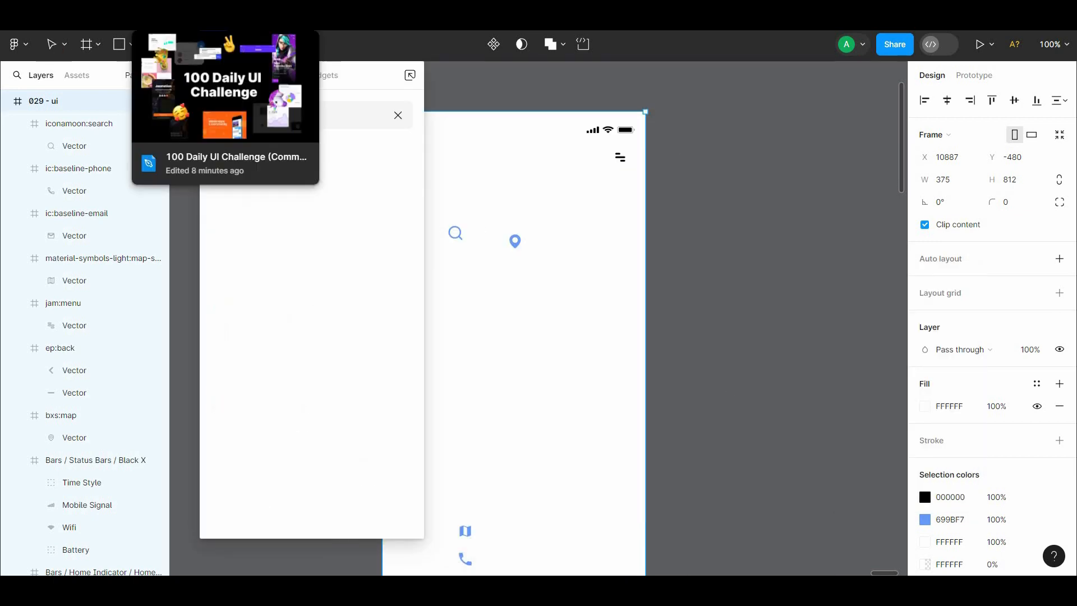
pyautogui.write('wireframe')
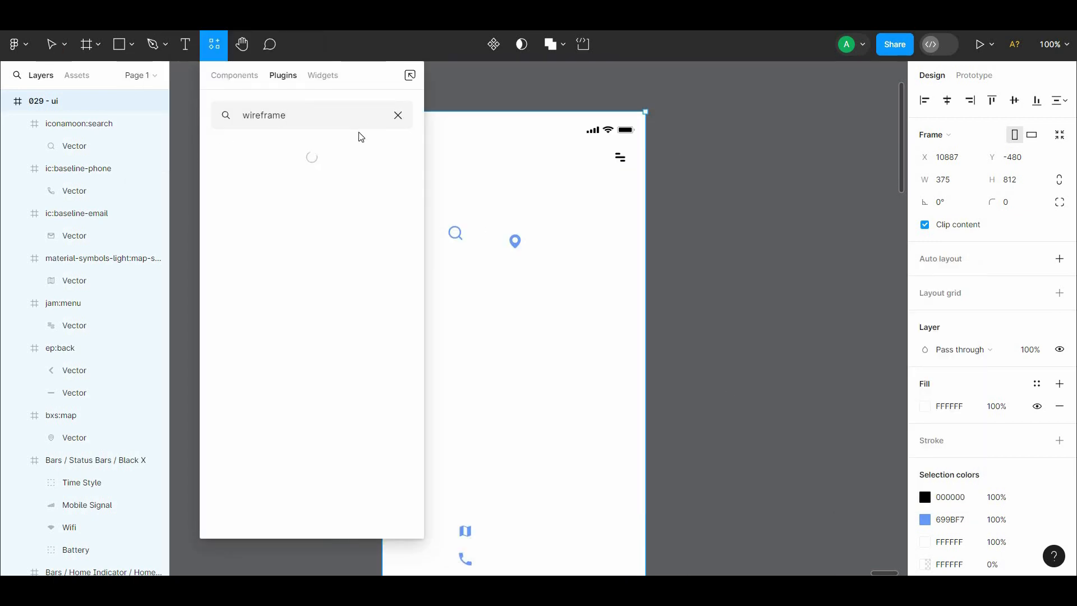
pyautogui.click(305, 281)
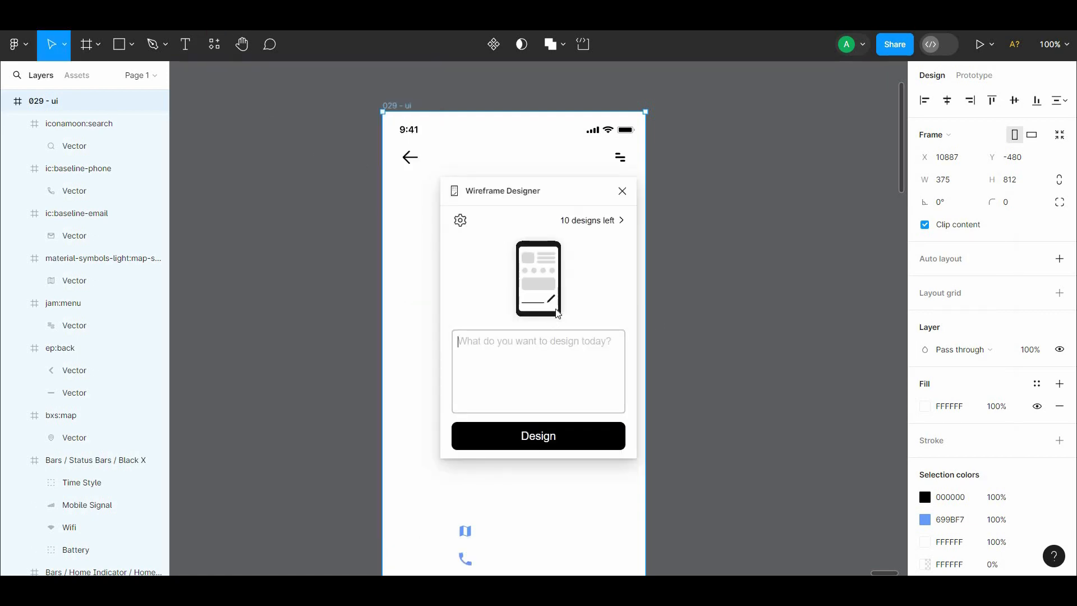
pyautogui.write('map')
pyautogui.click(582, 443)
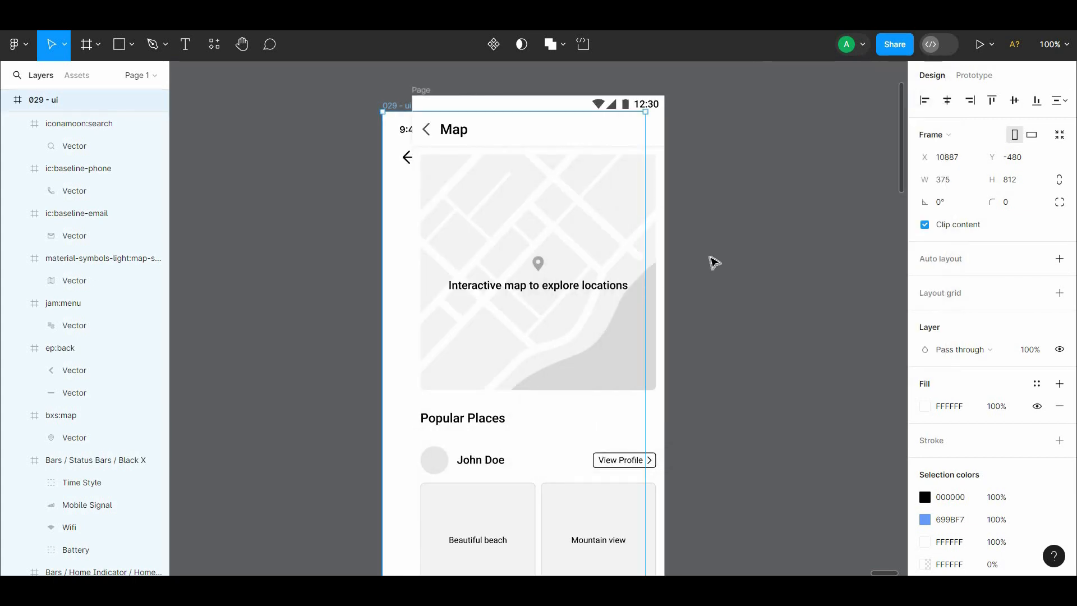
pyautogui.click(709, 257)
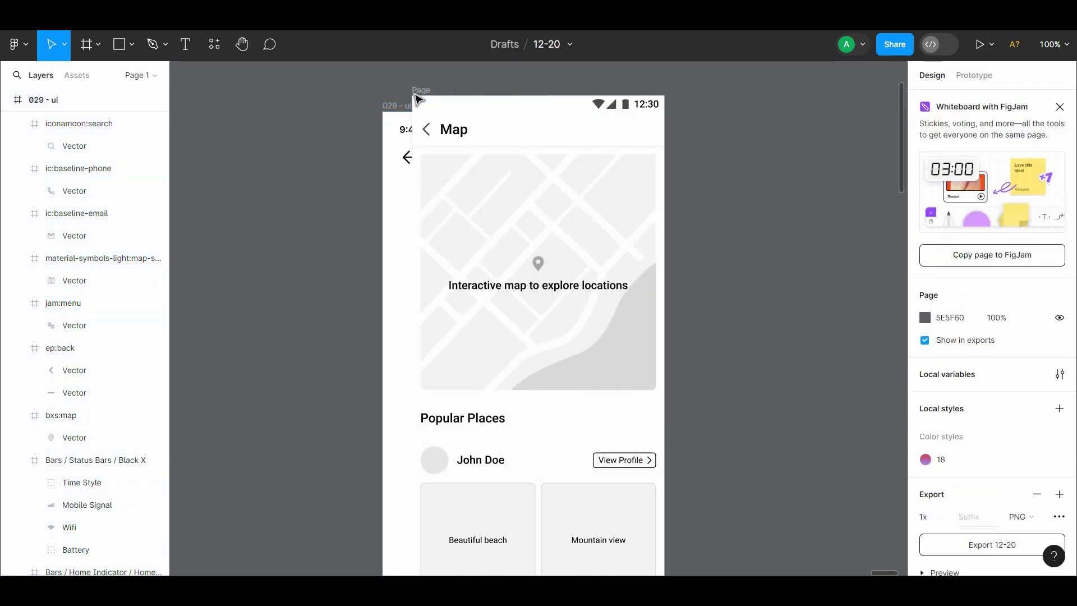
# Switch to the browser to check the Daily UI #029 map shot on Dribbble against the generated wireframe, and return to Figma.
pyautogui.moveTo(345, 189); pyautogui.dragTo(308, 2)
pyautogui.click(358, 592)
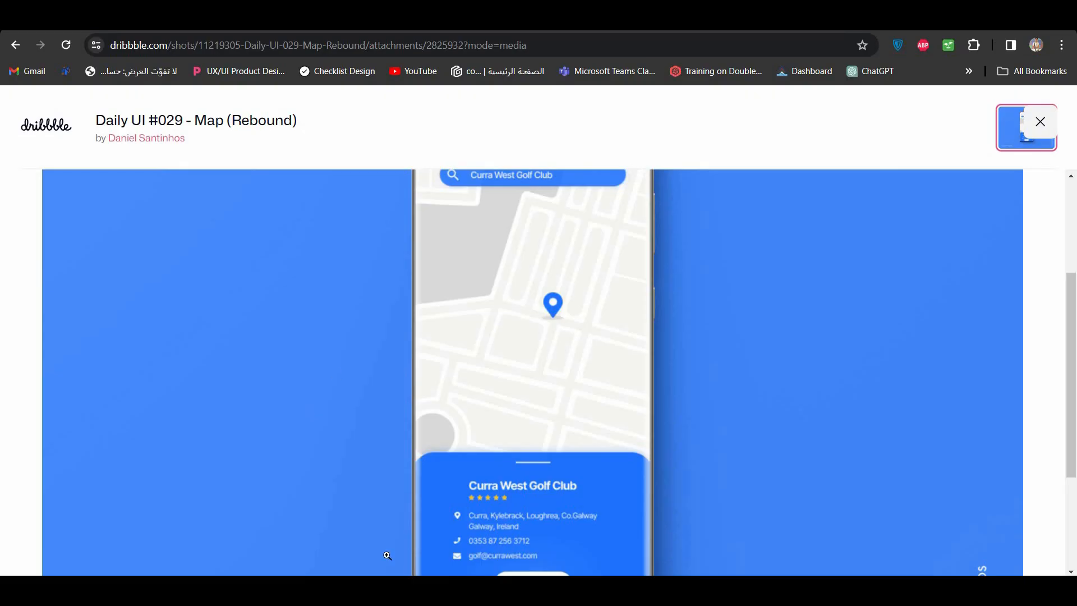
pyautogui.click(387, 592)
pyautogui.click(418, 563)
pyautogui.scroll(-4, 271, 319)
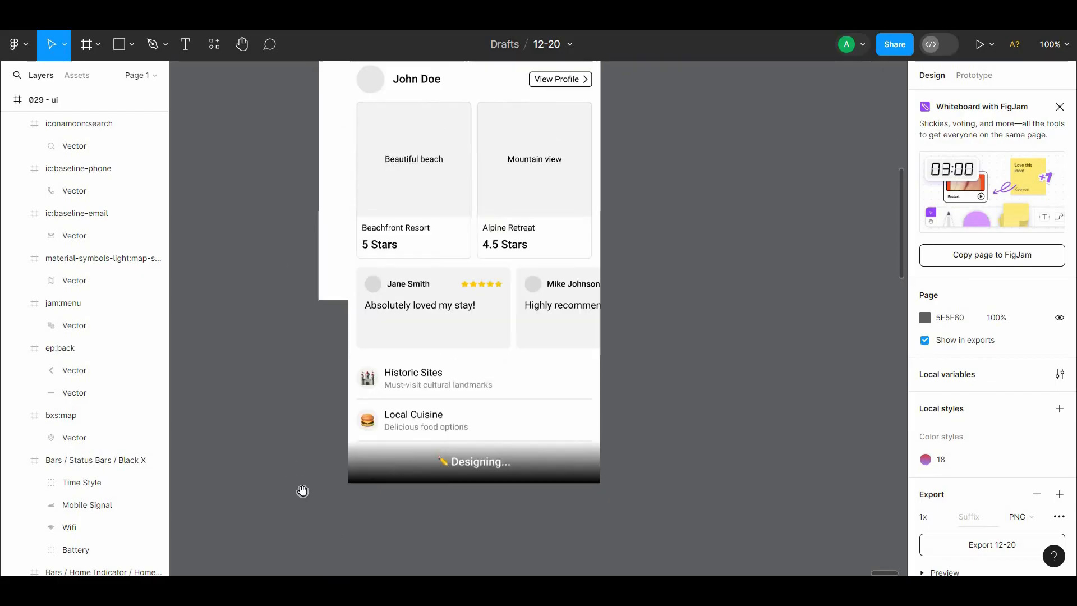
# Try to move the generated Map page clear of the 029 - ui frame and undo the accidental status bar shift.
pyautogui.scroll(6, 380, 308)
pyautogui.moveTo(380, 307); pyautogui.dragTo(370, 402)
pyautogui.moveTo(399, 177); pyautogui.dragTo(435, 179)
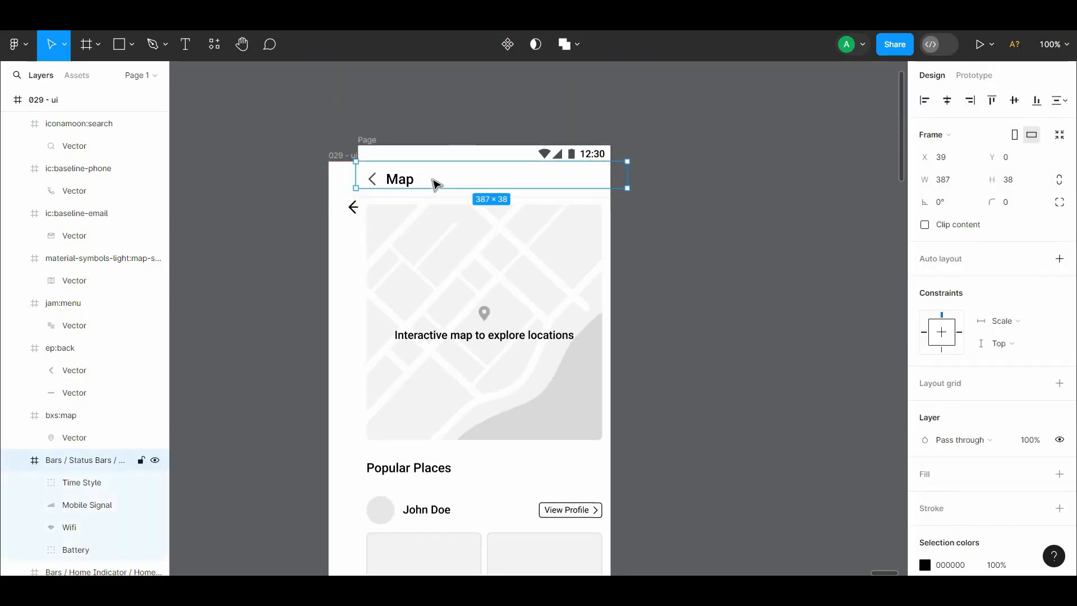
pyautogui.hotkey('ctrl', 'z')
pyautogui.hotkey('ctrl', 'z')
pyautogui.scroll(-8, 356, 293)
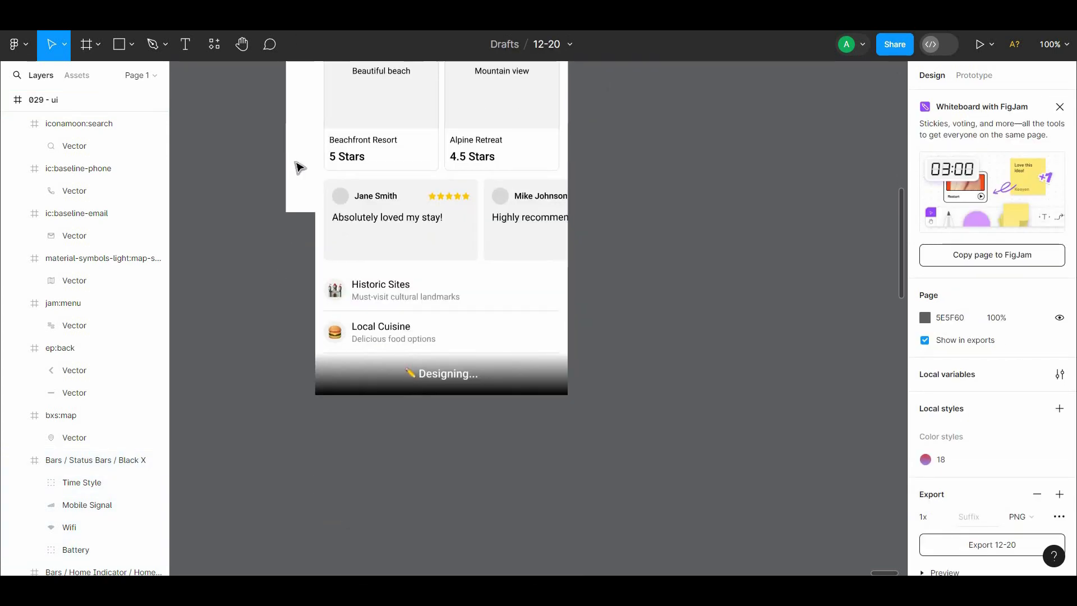
# Draw a search bar rectangle about 298 × 49 below the header, at about X 39, Y 112.
pyautogui.click(478, 220)
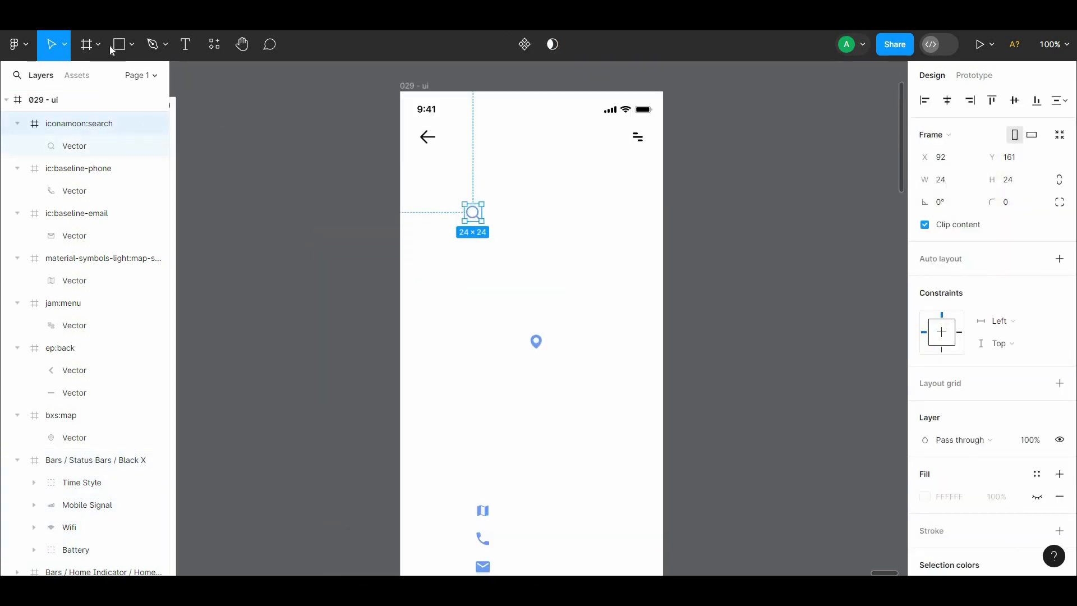
pyautogui.click(112, 51)
pyautogui.click(481, 169)
pyautogui.moveTo(504, 240); pyautogui.dragTo(505, 202)
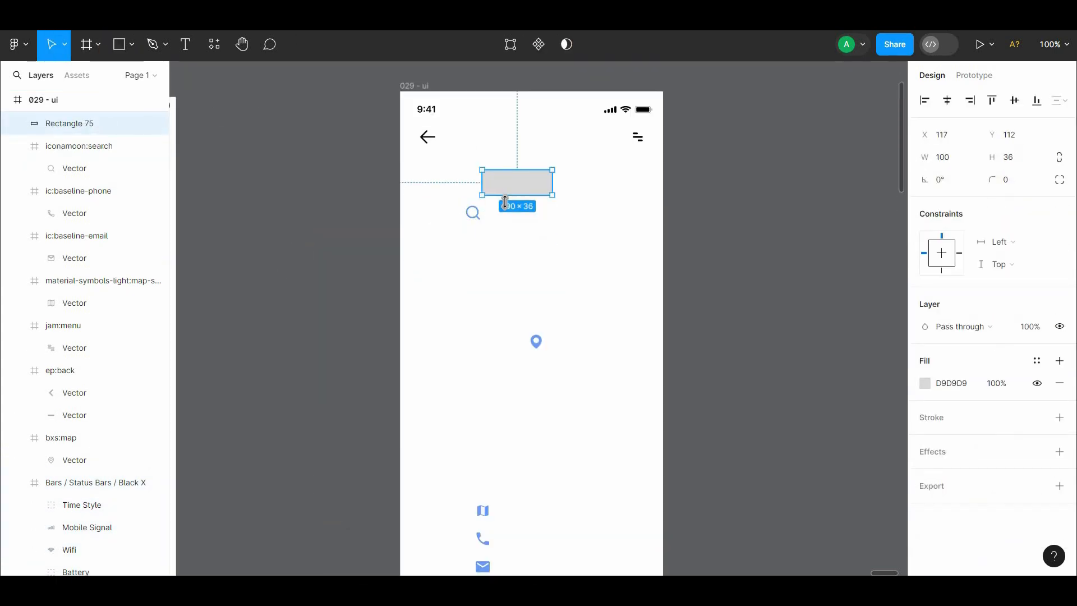
pyautogui.moveTo(441, 190); pyautogui.dragTo(428, 190)
pyautogui.moveTo(553, 192); pyautogui.dragTo(642, 195)
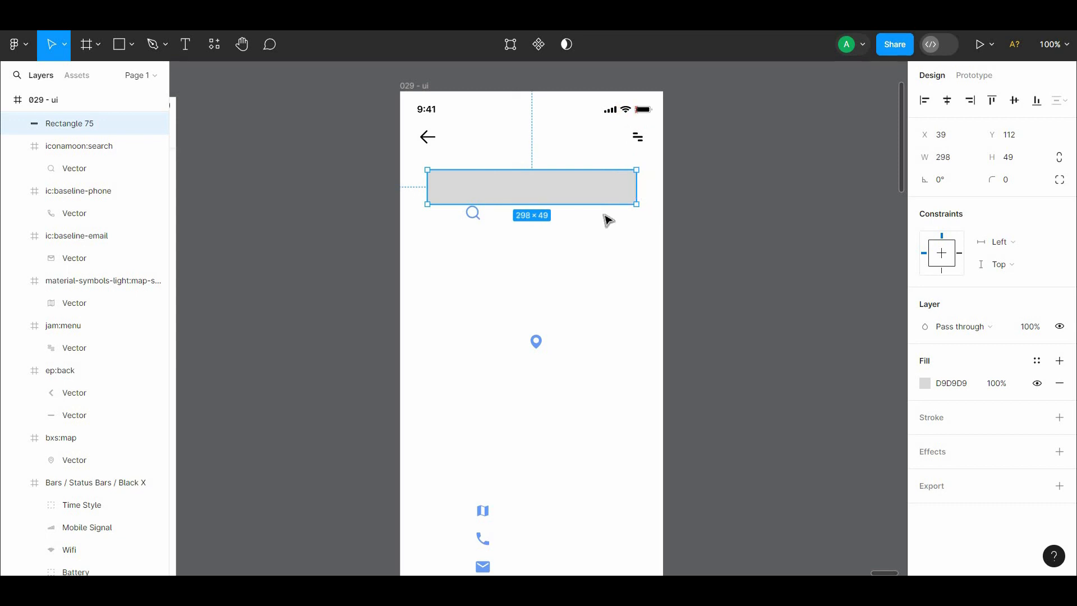
# Round the search bar's corners to 12 and fill it with a light blue.
pyautogui.moveTo(991, 180); pyautogui.dragTo(1022, 185)
pyautogui.write('12')
pyautogui.press('Return')
pyautogui.click(925, 383)
pyautogui.click(775, 533)
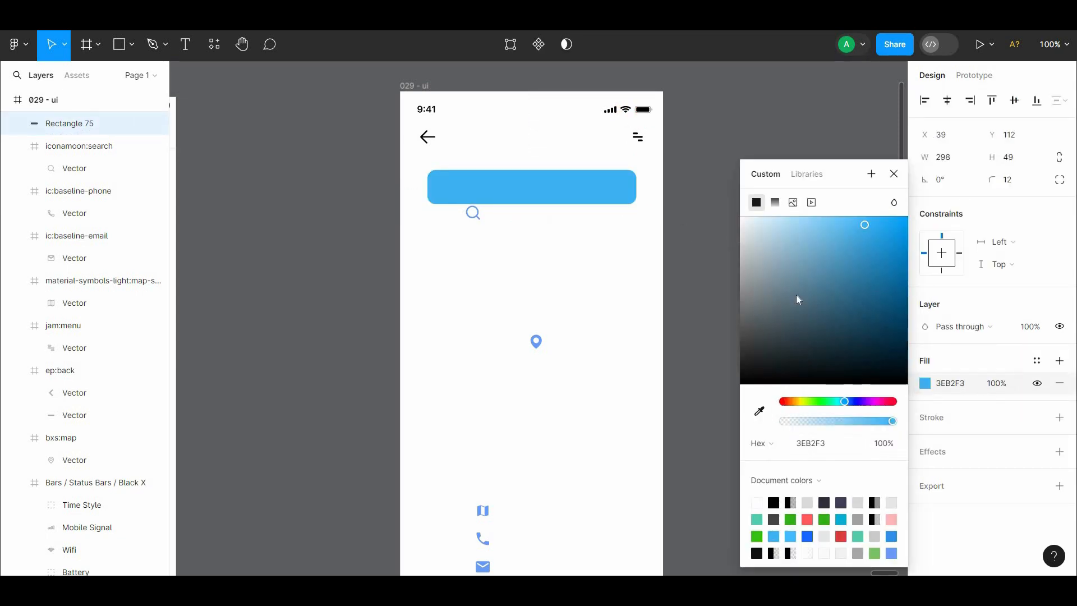
pyautogui.moveTo(798, 297); pyautogui.dragTo(755, 218)
# Recolor the search icon to dark grey, 262626.
pyautogui.click(472, 212)
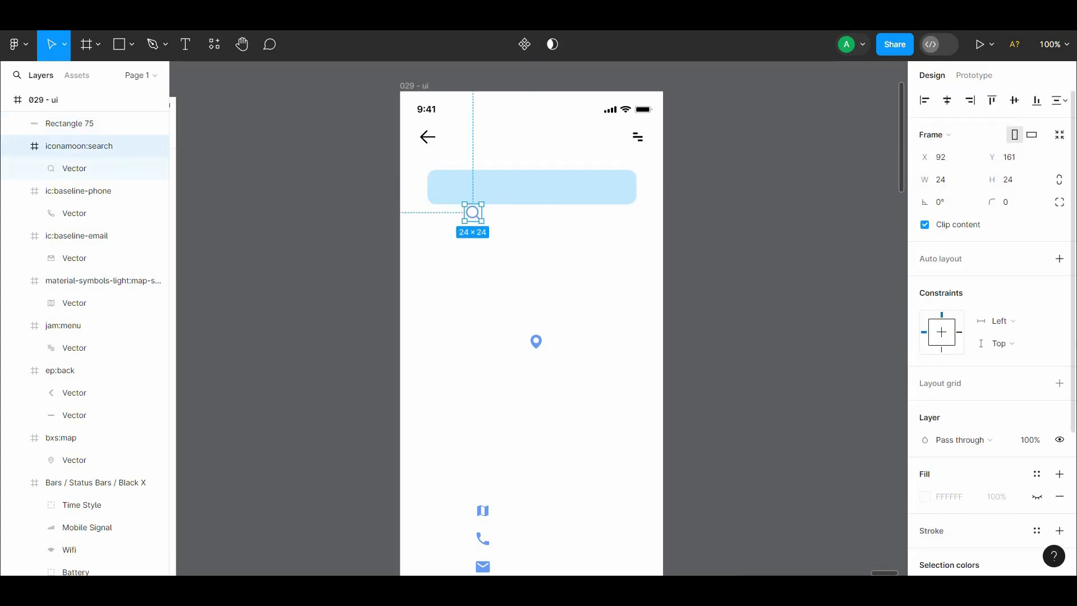
pyautogui.scroll(-4, 971, 450)
pyautogui.click(926, 397)
pyautogui.moveTo(791, 359); pyautogui.dragTo(727, 360)
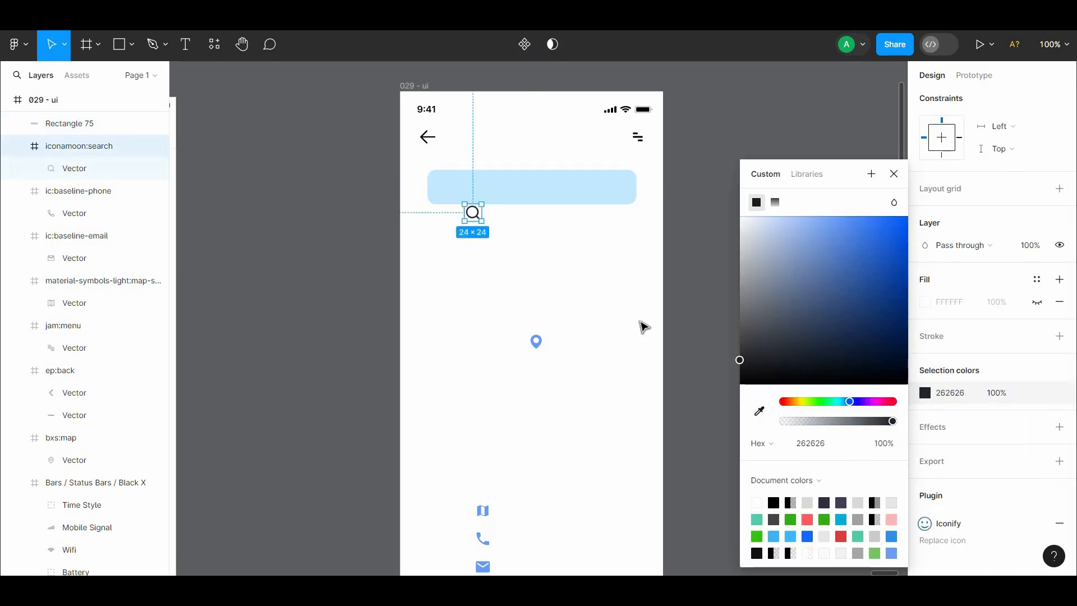
# Place the search icon inside the start of the search bar, vertically centred, and bring it to the front.
pyautogui.moveTo(474, 215); pyautogui.dragTo(454, 189)
pyautogui.rightClick(455, 190)
pyautogui.press(']')
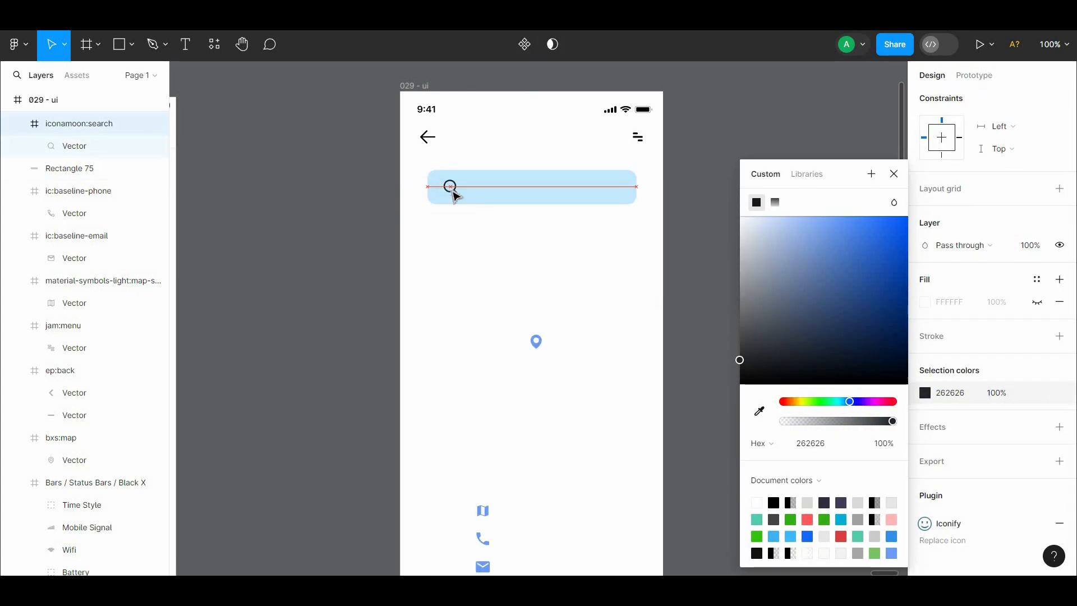
pyautogui.click(385, 226)
# Add the text "Cairo" and place it in the search bar beside the search icon.
pyautogui.click(184, 49)
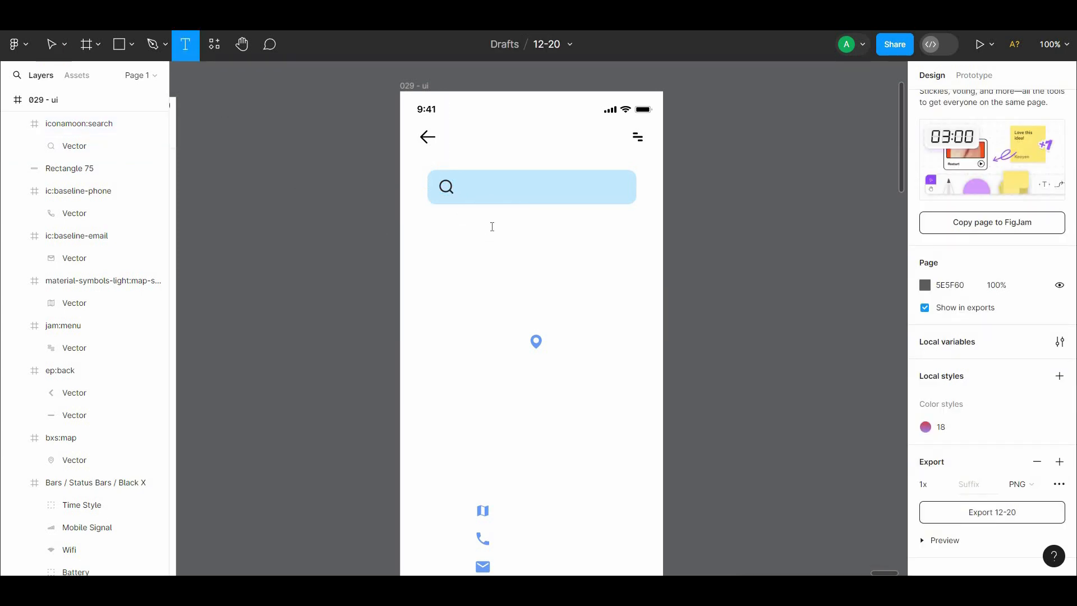
pyautogui.click(487, 228)
pyautogui.write('c')
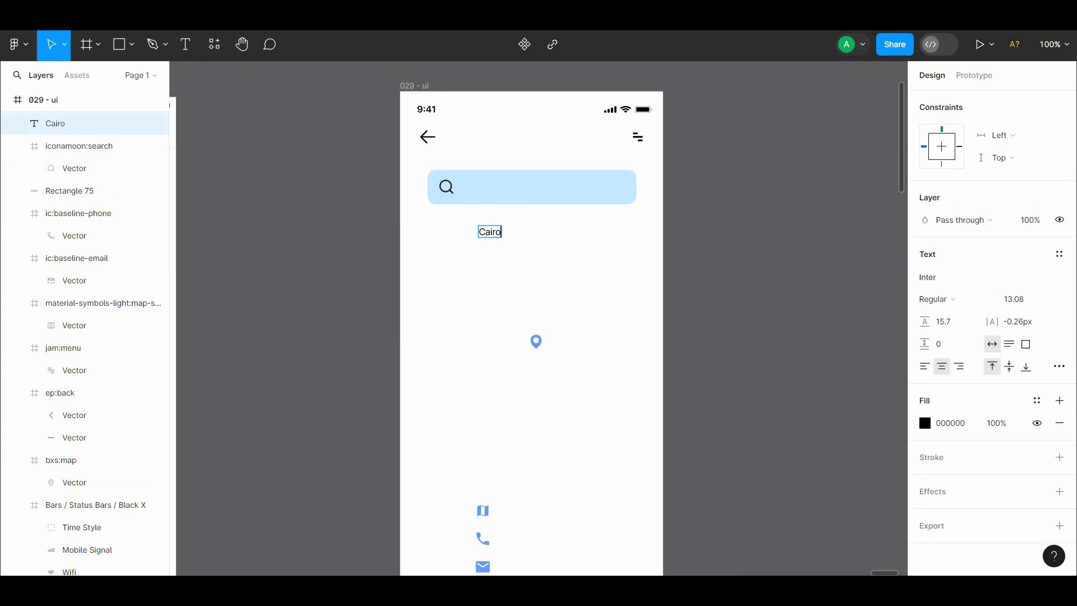
pyautogui.press('Escape')
pyautogui.moveTo(494, 241); pyautogui.dragTo(485, 188)
# Set the Cairo text's size to 16 and align it with the search icon by vertical centres.
pyautogui.click(1044, 405)
pyautogui.click(1037, 411)
pyautogui.keyDown('shift'); pyautogui.click(445, 187); pyautogui.keyUp('shift')
pyautogui.click(1015, 101)
pyautogui.click(735, 157)
# Fill the Cairo text with 453D3D and try sampling the search icon's dark grey, 262626, for it.
pyautogui.click(926, 529)
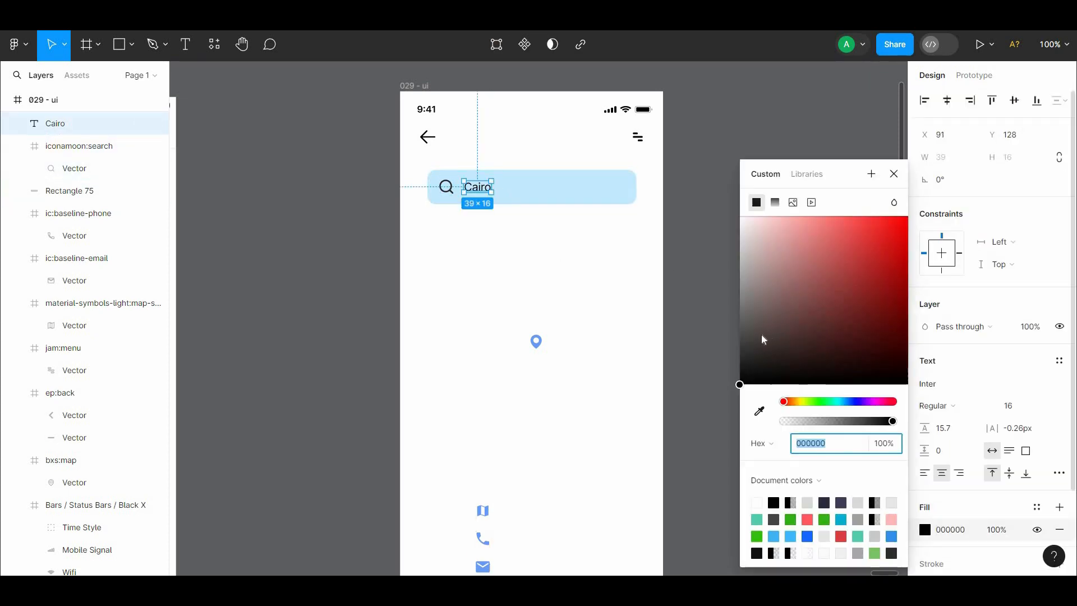
pyautogui.click(761, 338)
pyautogui.click(759, 411)
pyautogui.click(452, 191)
pyautogui.hotkey('ctrl', 'z')
pyautogui.click(759, 412)
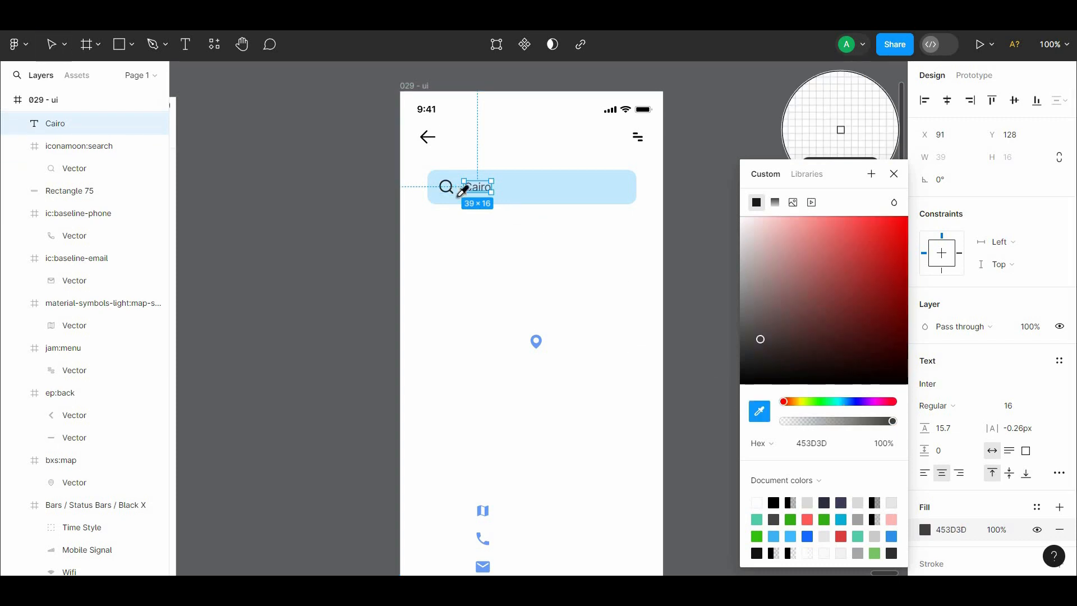
pyautogui.click(453, 191)
# Change the search text's font to Cairo in the SemiBold weight.
pyautogui.click(938, 406)
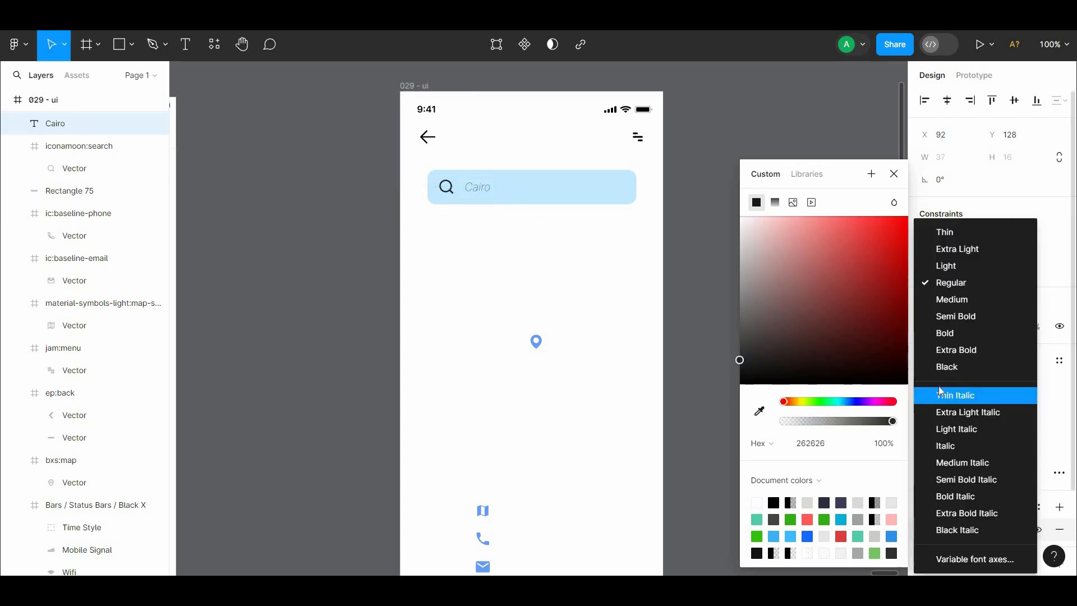
pyautogui.press('Escape')
pyautogui.click(949, 383)
pyautogui.write('c')
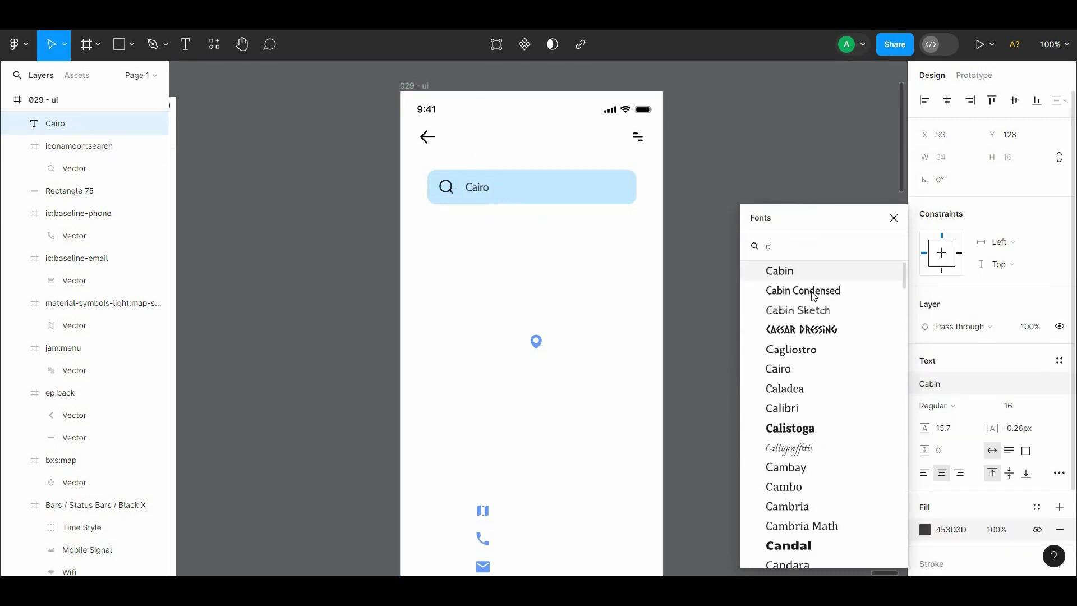
pyautogui.write('air')
pyautogui.click(813, 275)
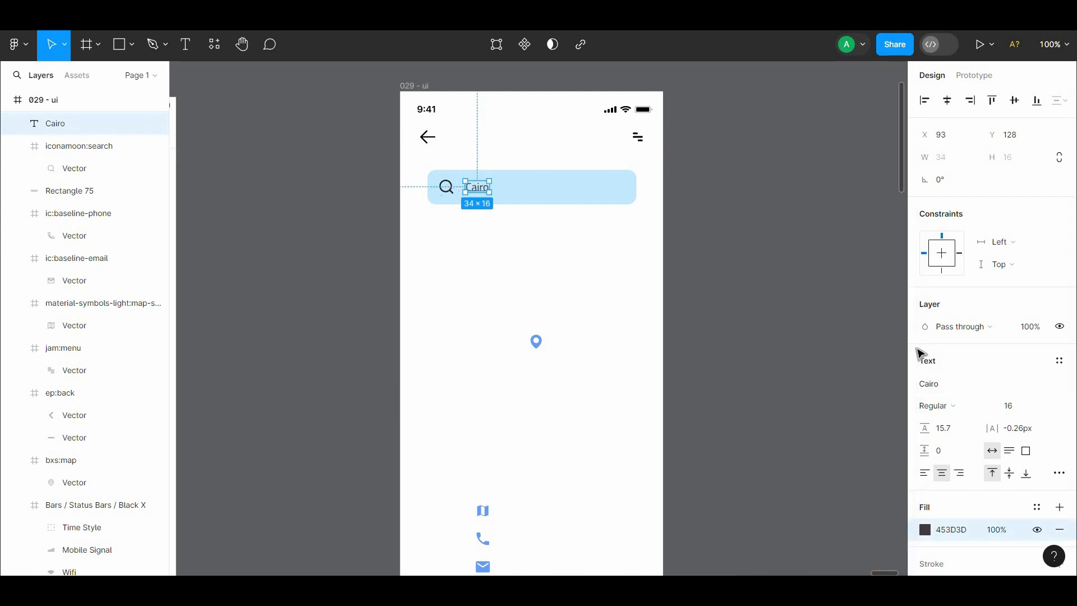
pyautogui.click(938, 405)
pyautogui.click(953, 440)
# Check the Cairo text's spacing from the search icon and nudge the text to X 94.
pyautogui.keyDown('shift'); pyautogui.click(443, 183); pyautogui.keyUp('shift')
pyautogui.keyDown('shift'); pyautogui.click(530, 186); pyautogui.keyUp('shift')
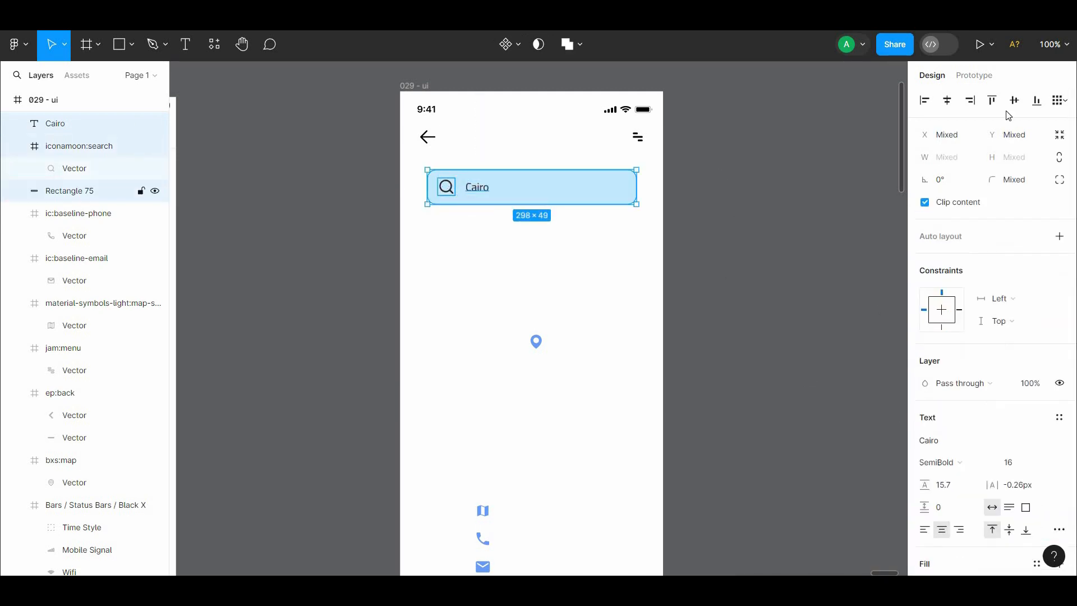
pyautogui.press('Escape')
pyautogui.click(477, 186)
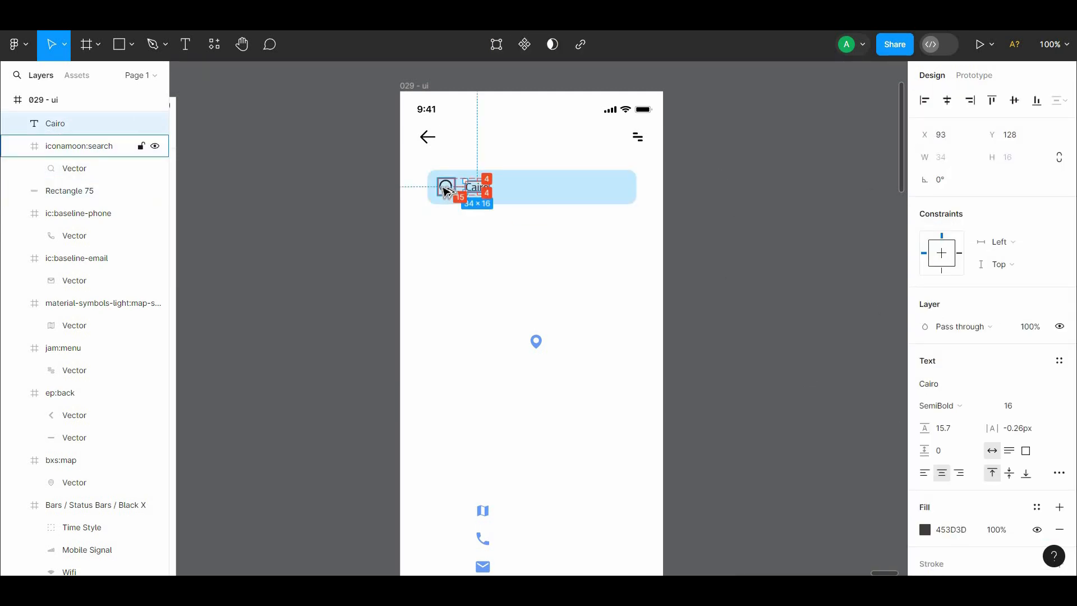
pyautogui.click(735, 264)
pyautogui.moveTo(735, 264); pyautogui.dragTo(725, 194)
# Shift the hue of the Cairo text's fill to a dark blue-grey, 3D4445.
pyautogui.click(457, 113)
pyautogui.click(925, 529)
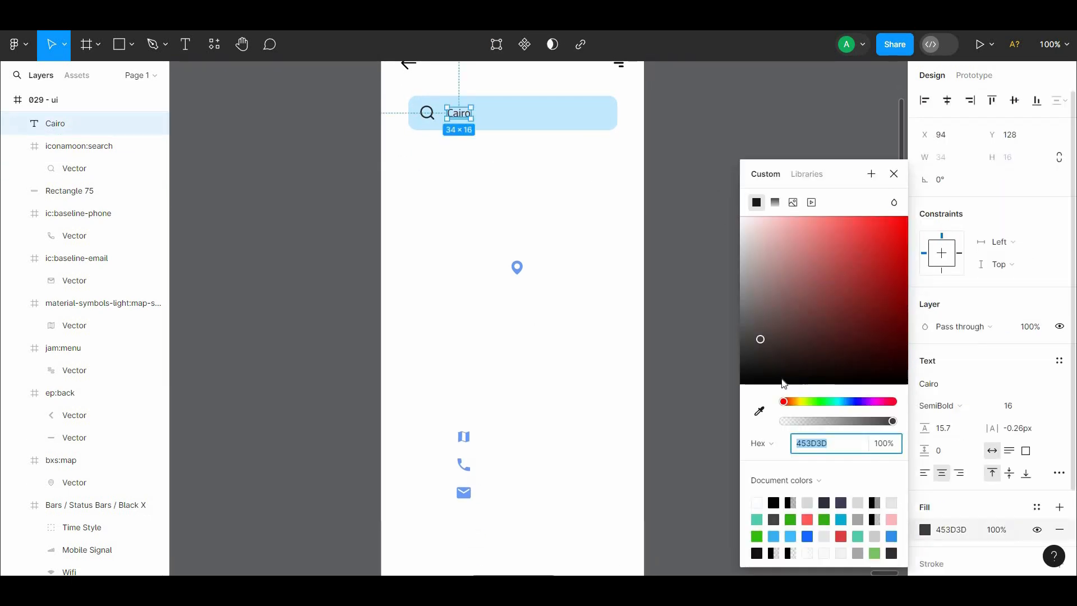
pyautogui.moveTo(831, 404); pyautogui.dragTo(841, 409)
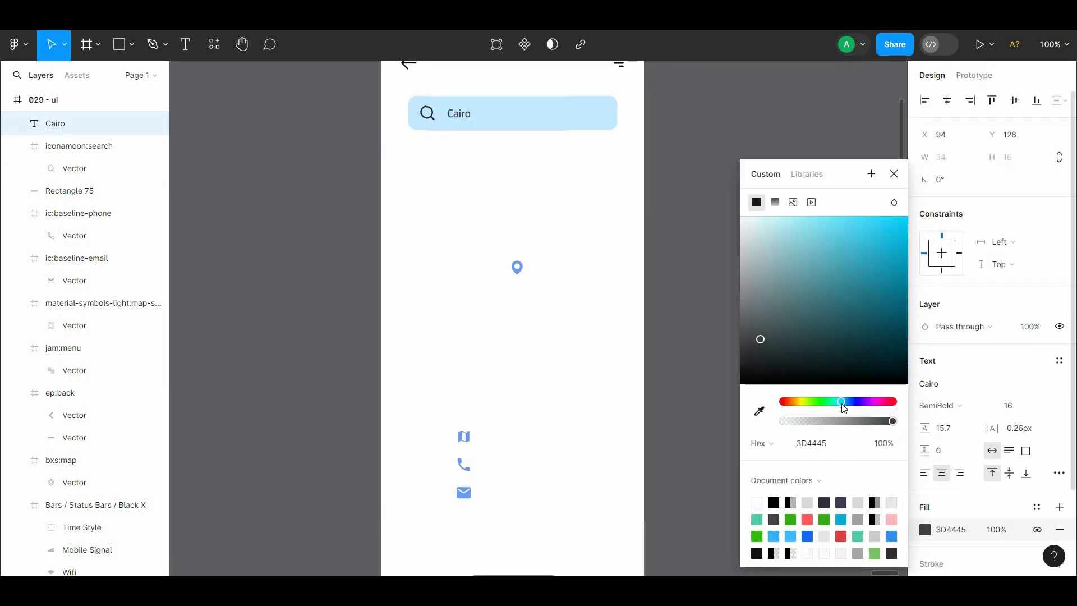
# Add an inner shadow to the search bar rectangle with X -2 and Y -2.
pyautogui.click(673, 330)
pyautogui.click(534, 122)
pyautogui.click(1059, 452)
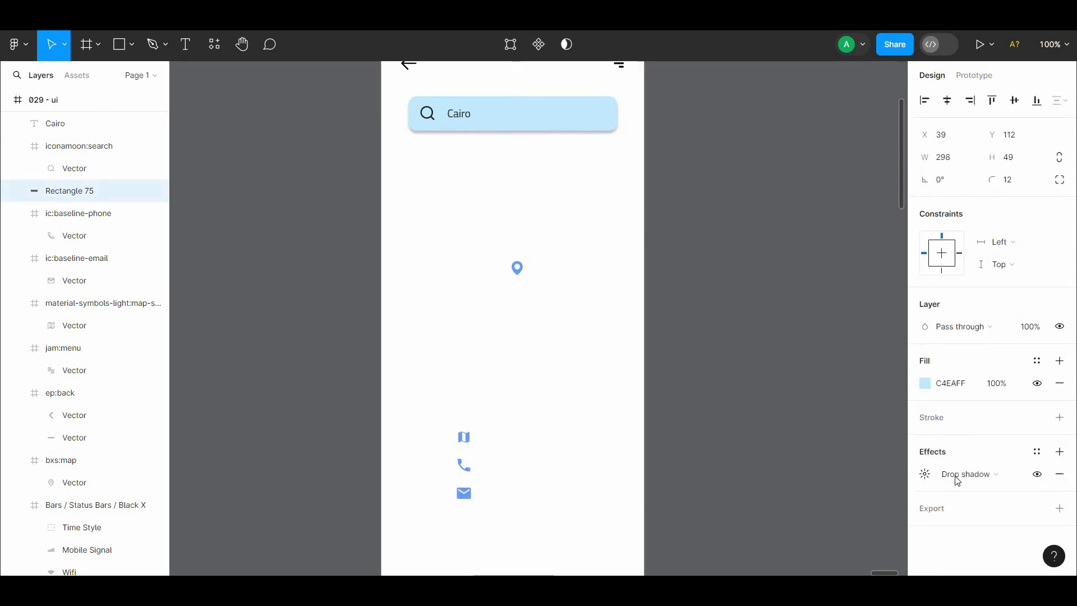
pyautogui.click(957, 478)
pyautogui.click(953, 456)
pyautogui.click(925, 474)
pyautogui.click(774, 534)
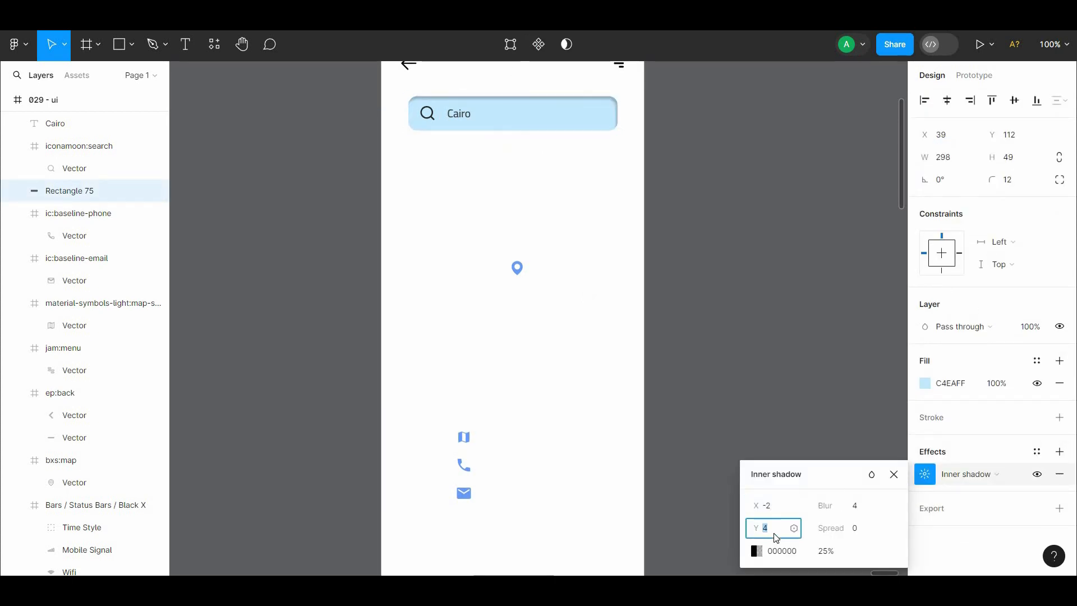
pyautogui.write('-2')
pyautogui.click(741, 265)
# Size the header's back and menu icons to a height of 30 and set the menu icon's width to 30.
pyautogui.moveTo(736, 258); pyautogui.dragTo(738, 317)
pyautogui.moveTo(632, 133); pyautogui.dragTo(408, 124)
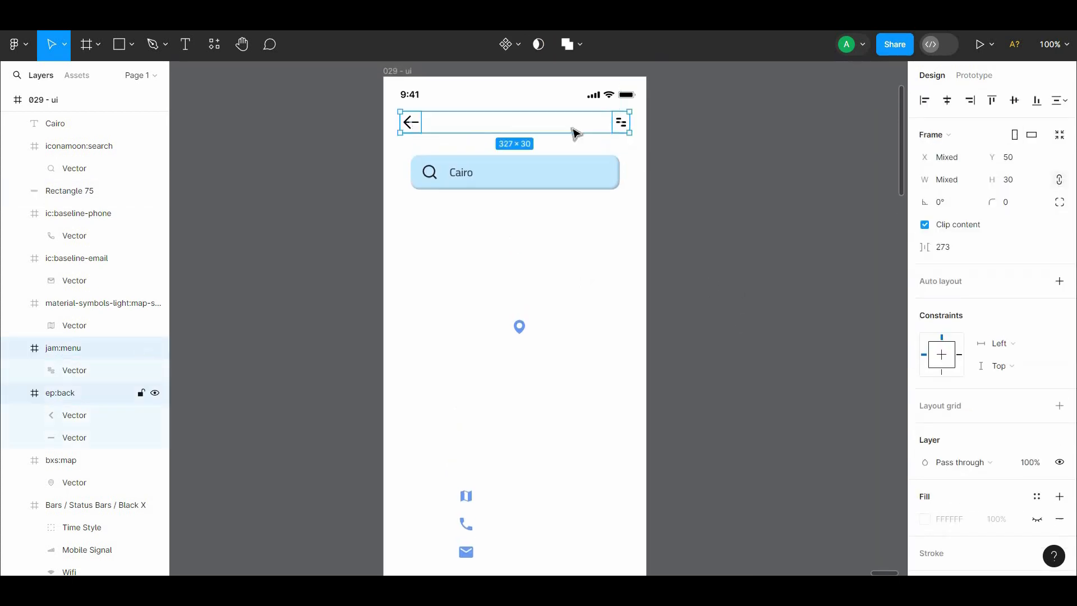
pyautogui.click(1011, 183)
pyautogui.write('30')
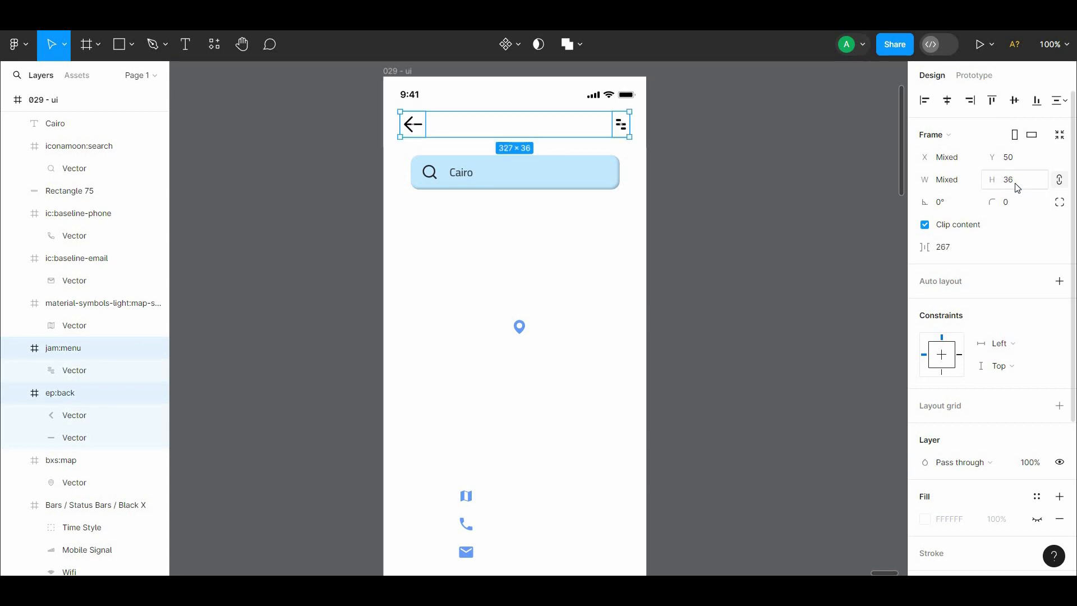
pyautogui.click(854, 195)
pyautogui.click(403, 118)
pyautogui.click(624, 128)
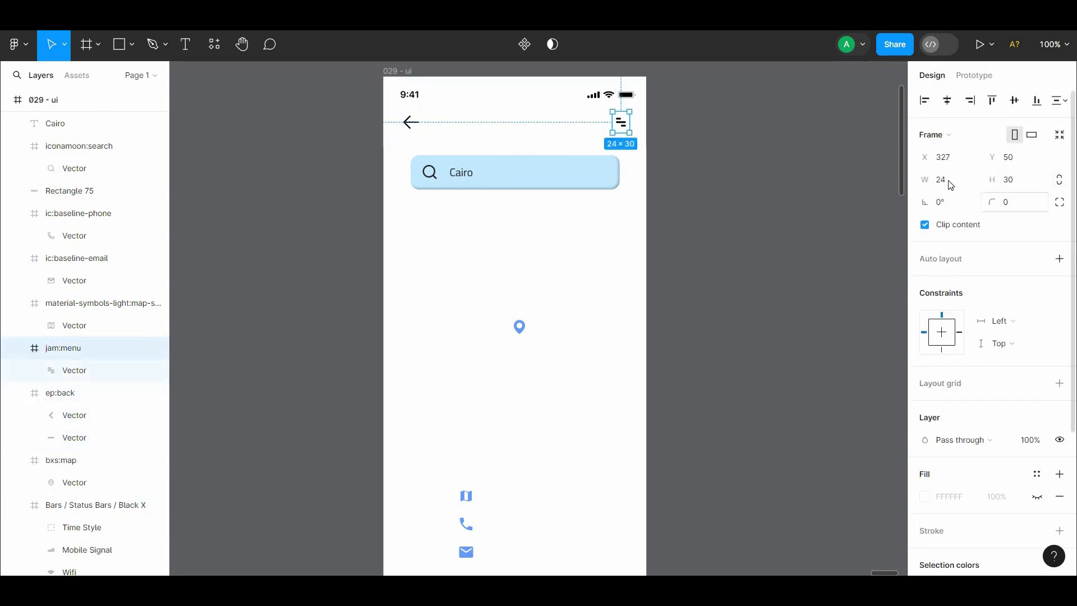
pyautogui.click(948, 181)
pyautogui.write('30')
pyautogui.click(841, 168)
pyautogui.click(621, 125)
pyautogui.keyDown('shift'); pyautogui.click(411, 123); pyautogui.keyUp('shift')
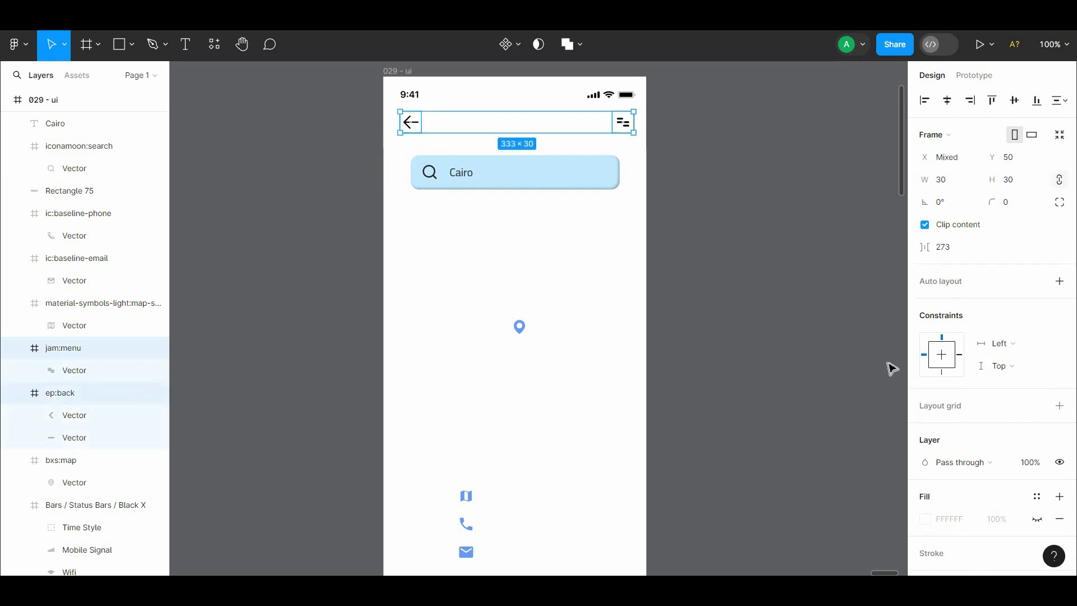
pyautogui.press('i')
pyautogui.click(588, 182)
pyautogui.scroll(-4, 1072, 311)
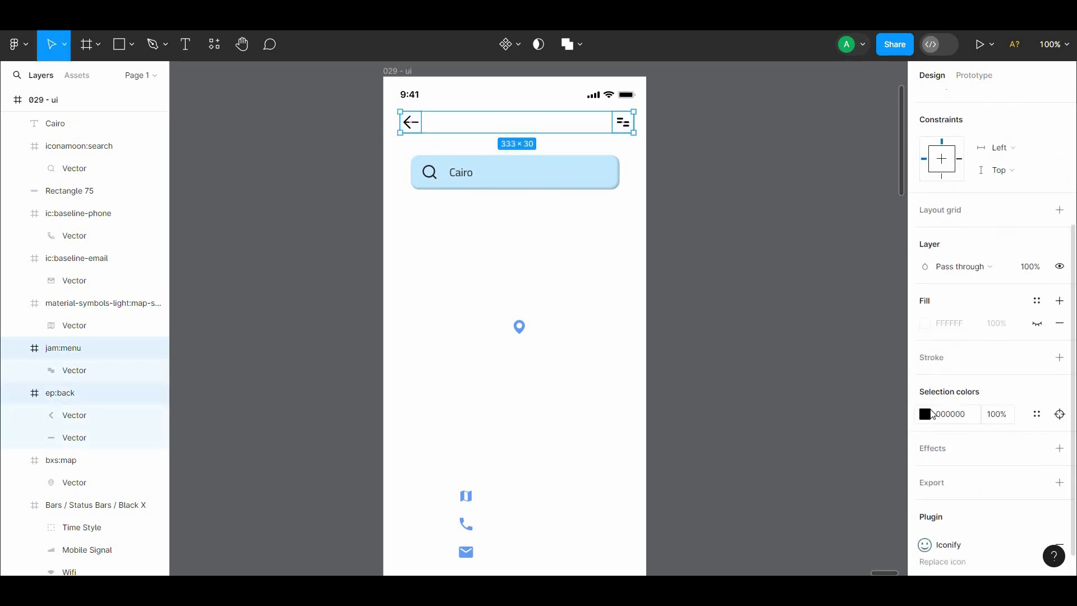
pyautogui.click(925, 414)
pyautogui.click(683, 238)
# Generate a new map wireframe with the Wireframe Designer plugin.
pyautogui.scroll(-2, 692, 168)
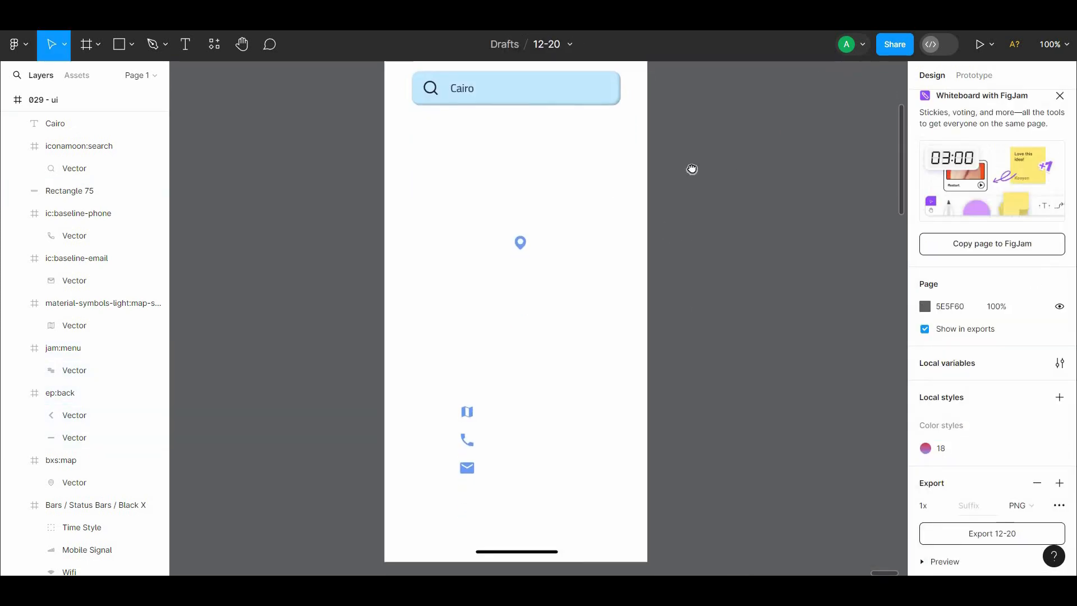
pyautogui.scroll(3, 663, 200)
pyautogui.hscroll(-7, 714, 219)
pyautogui.hscroll(10, 247, 272)
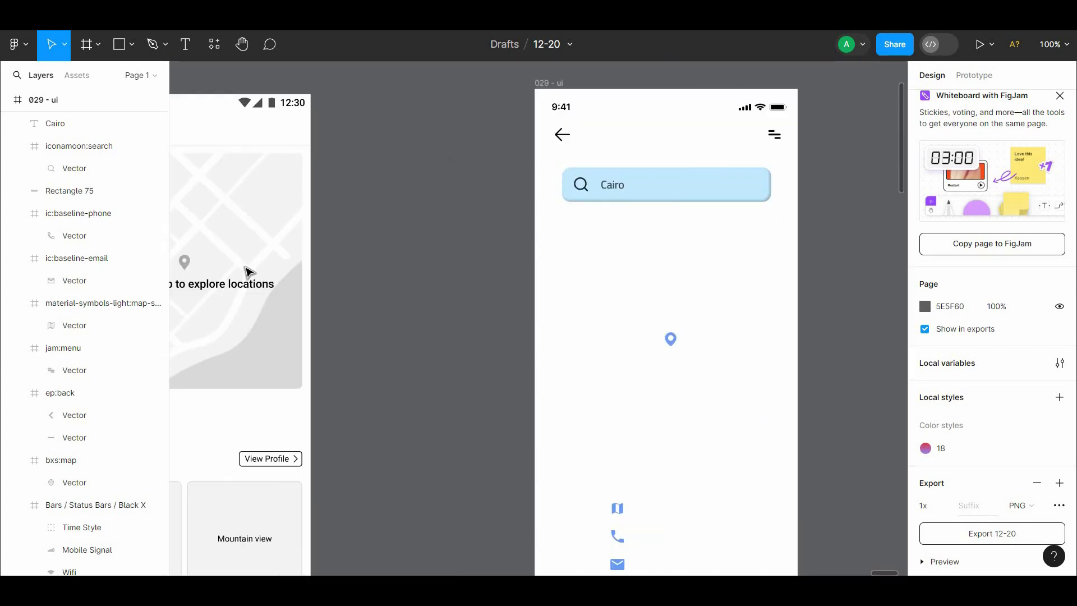
pyautogui.rightClick(639, 211)
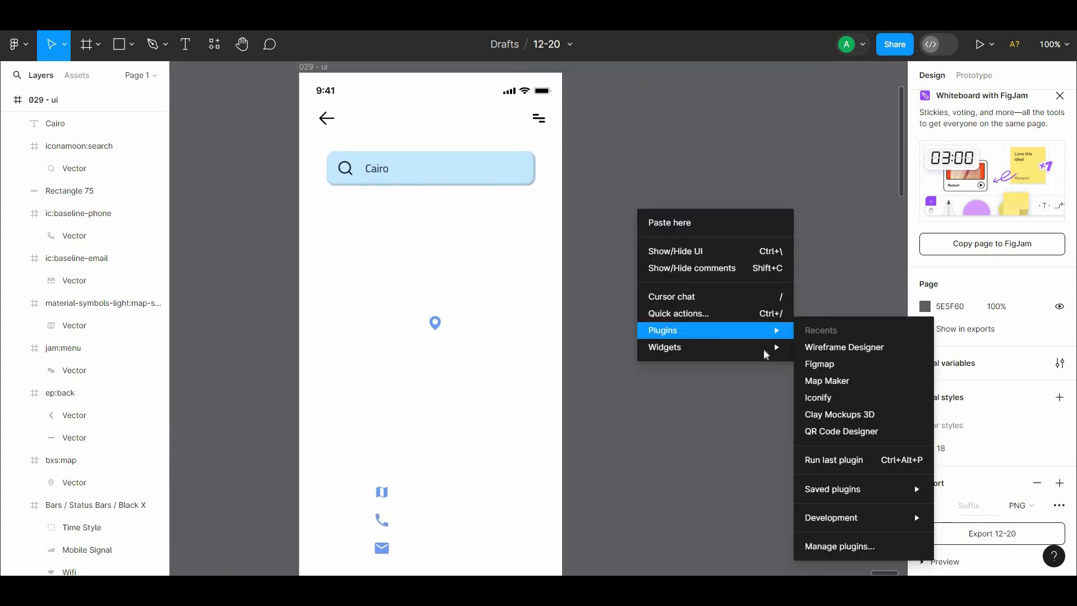
pyautogui.click(818, 346)
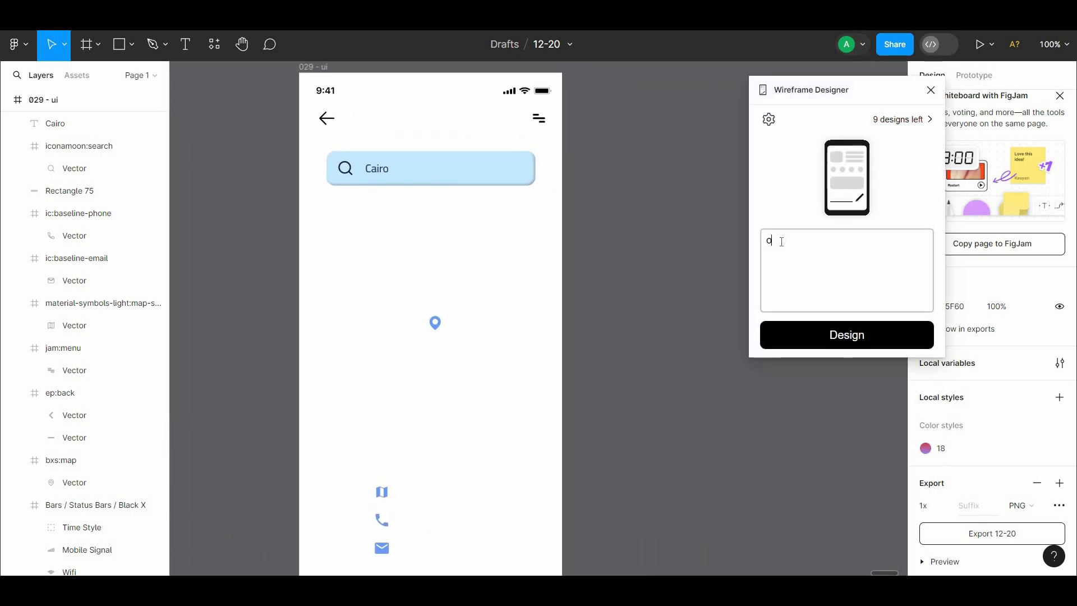
pyautogui.click(822, 331)
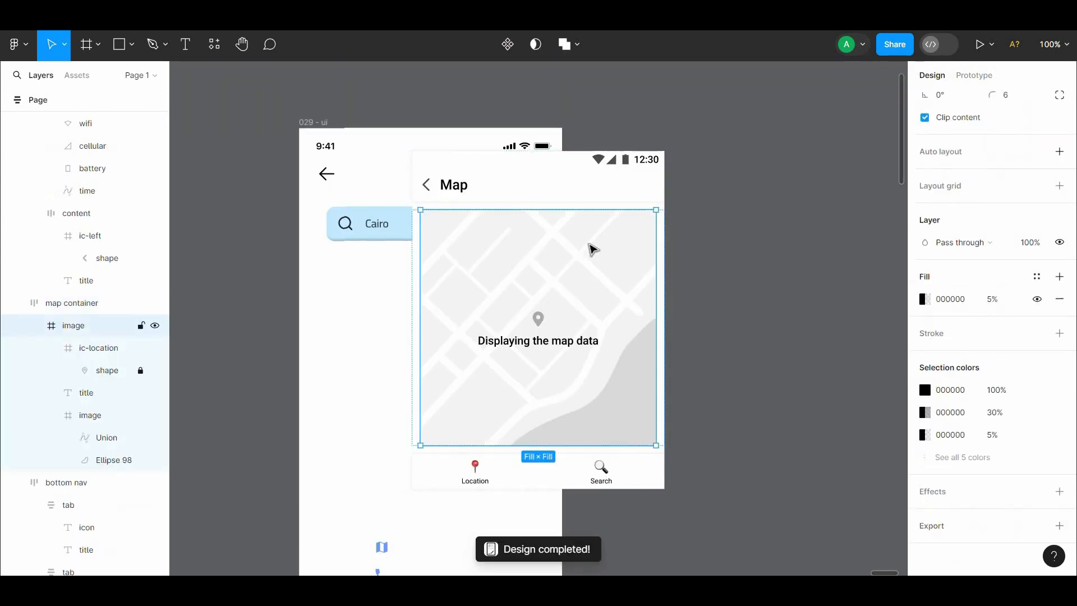
# Move the wireframe's map image into the 029 - ui frame and delete the leftover wireframe parts.
pyautogui.moveTo(591, 250); pyautogui.dragTo(301, 426)
pyautogui.moveTo(759, 155); pyautogui.dragTo(633, 343)
pyautogui.press('Delete')
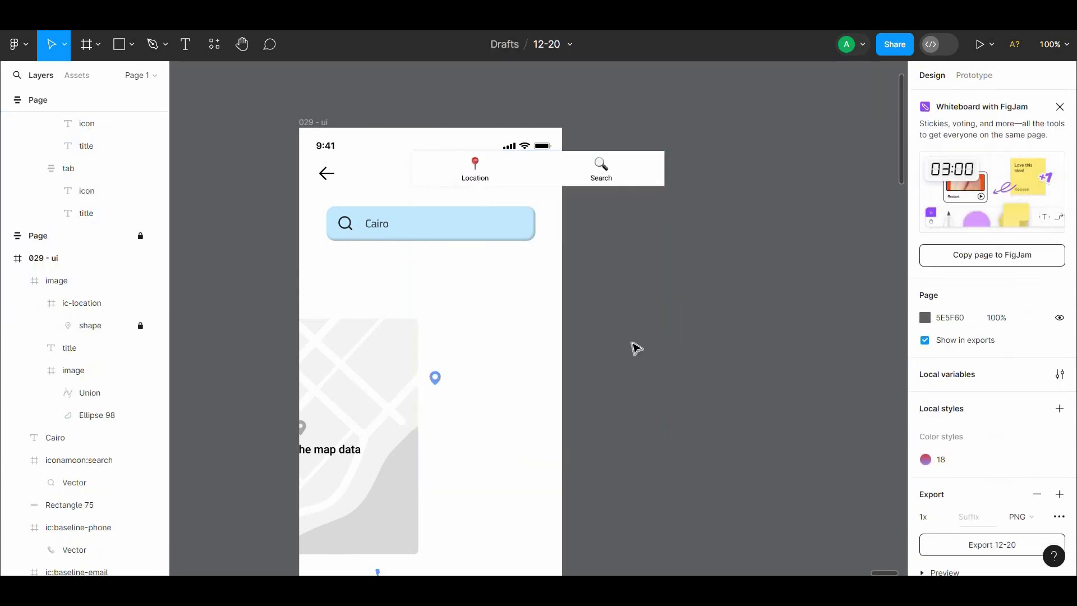
pyautogui.scroll(-1, 633, 343)
pyautogui.click(556, 114)
pyautogui.press('Delete')
pyautogui.moveTo(397, 283); pyautogui.dragTo(530, 174)
# Change the map's label text to "cairo".
pyautogui.click(488, 269)
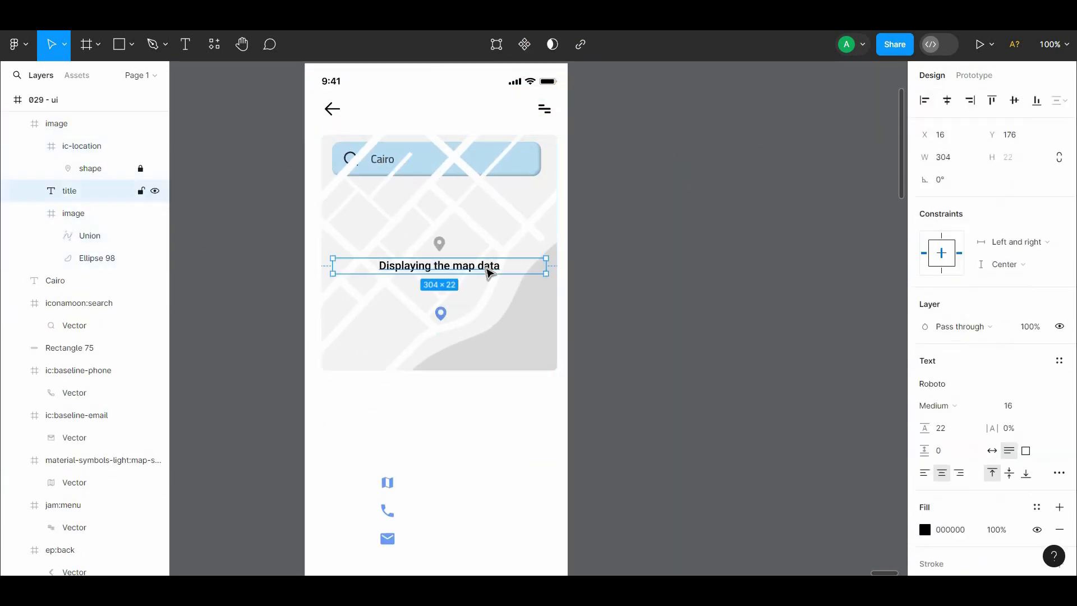
pyautogui.doubleClick(494, 265)
pyautogui.write('cairo')
pyautogui.click(665, 240)
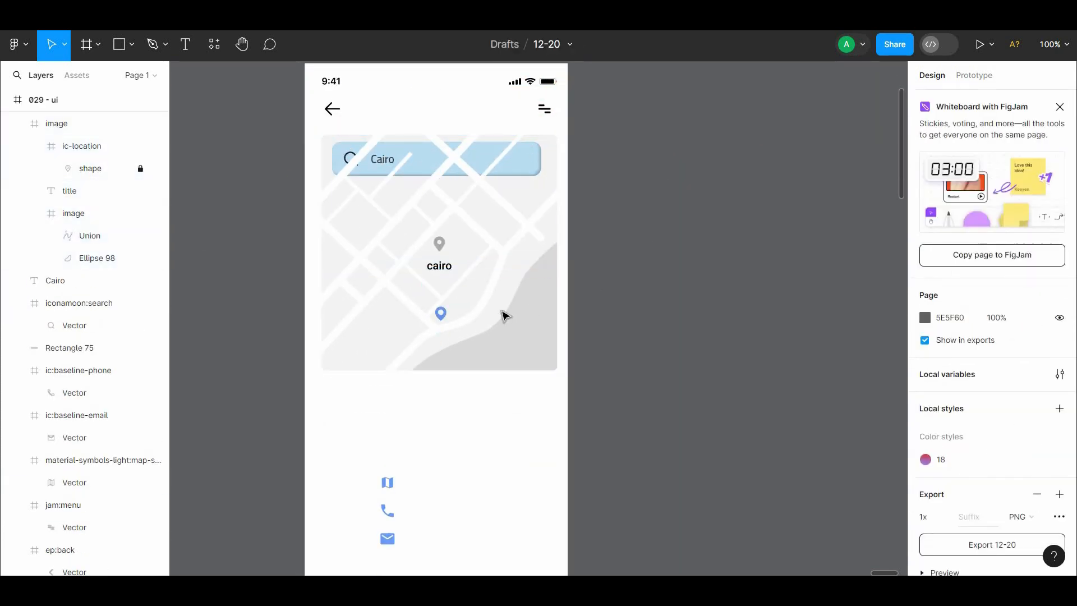
# Move the blue pin outside the screen frame and try enlarging the map to 524 × 524.
pyautogui.moveTo(501, 313); pyautogui.dragTo(660, 498)
pyautogui.moveTo(437, 317); pyautogui.dragTo(702, 198)
pyautogui.moveTo(520, 411); pyautogui.dragTo(359, 154)
pyautogui.moveTo(551, 299); pyautogui.dragTo(608, 389)
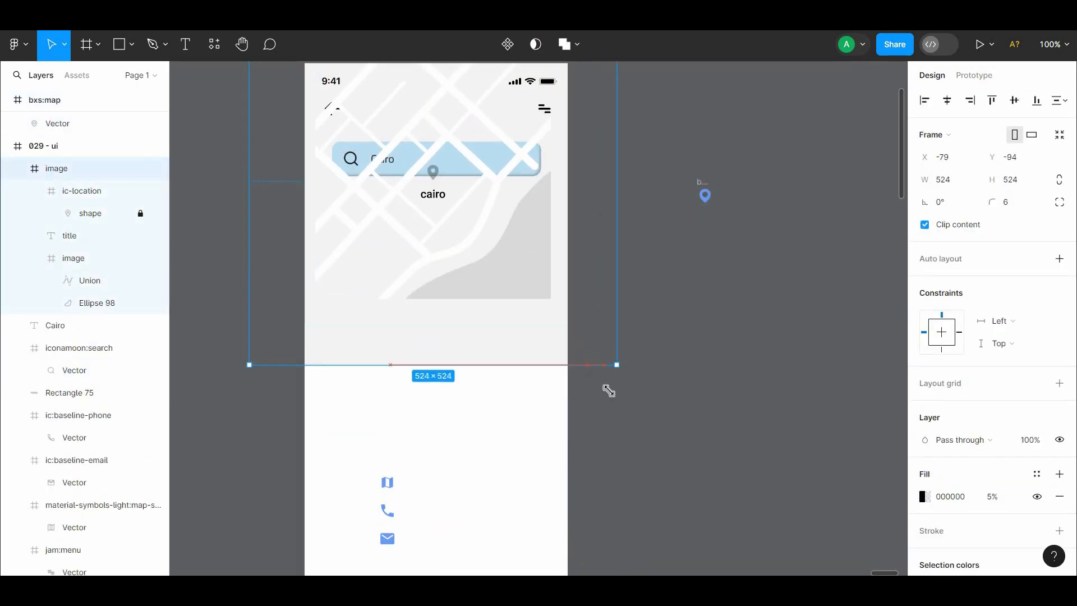
pyautogui.hotkey('ctrl', 'z')
# Try moving the map's inner image on its own, and undo the move.
pyautogui.doubleClick(524, 287)
pyautogui.moveTo(524, 288); pyautogui.dragTo(525, 429)
pyautogui.hotkey('ctrl', 'z')
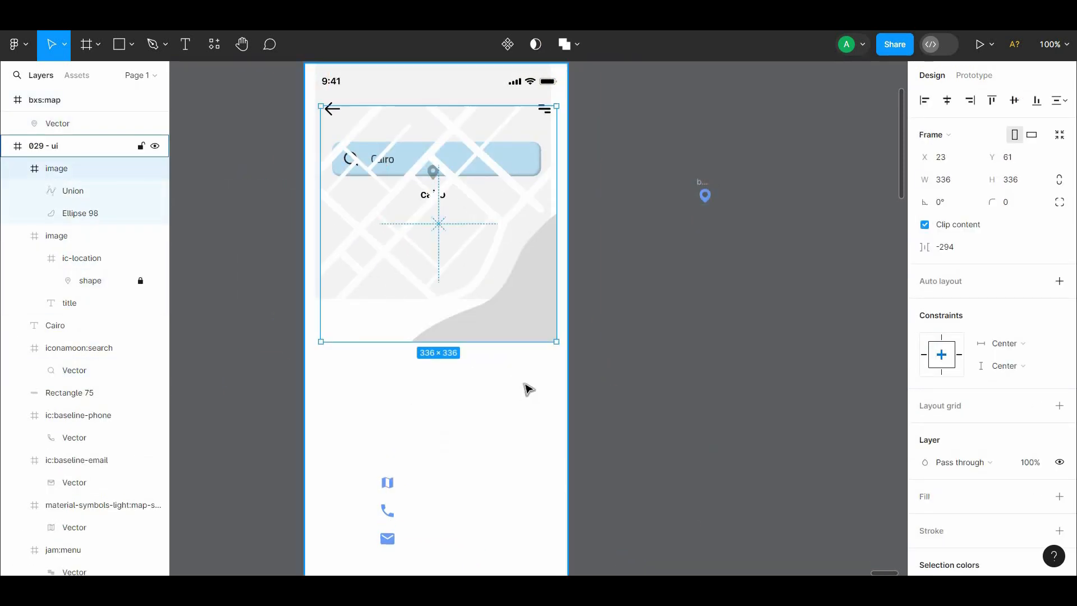
pyautogui.hotkey('ctrl', 'z')
# Try enlarging the map with the Scale tool, and undo the trial changes to the map and blue pin.
pyautogui.press('k')
pyautogui.moveTo(551, 300); pyautogui.dragTo(794, 348)
pyautogui.hotkey('ctrl', 'z')
pyautogui.moveTo(794, 347); pyautogui.dragTo(778, 433)
pyautogui.moveTo(741, 391); pyautogui.dragTo(449, 389)
pyautogui.hotkey('ctrl', 'z')
pyautogui.hotkey('ctrl', 'z')
pyautogui.hotkey('ctrl', 'z')
pyautogui.hotkey('ctrl', 'z')
pyautogui.hotkey('ctrl', 'z')
pyautogui.hotkey('ctrl', 'z')
pyautogui.hotkey('ctrl', 'z')
pyautogui.hotkey('ctrl', 'z')
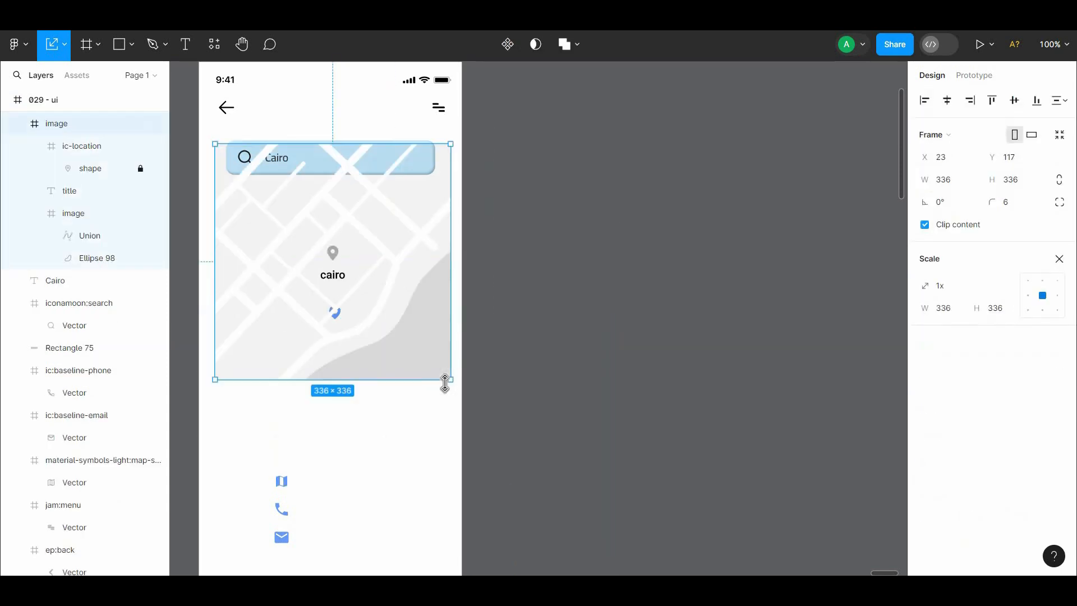
# Try moving the blue pin up and away from the center of the map.
pyautogui.press('v')
pyautogui.click(336, 313)
pyautogui.moveTo(337, 317); pyautogui.dragTo(381, 236)
pyautogui.hotkey('ctrl', 'z')
# Move the map image to X 14, Y 127 and group it.
pyautogui.click(60, 126)
pyautogui.moveTo(292, 255)
pyautogui.mouseDown()
pyautogui.moveTo(293, 293)
pyautogui.moveTo(285, 272)
pyautogui.mouseUp()
pyautogui.rightClick(356, 288)
pyautogui.click(388, 290)
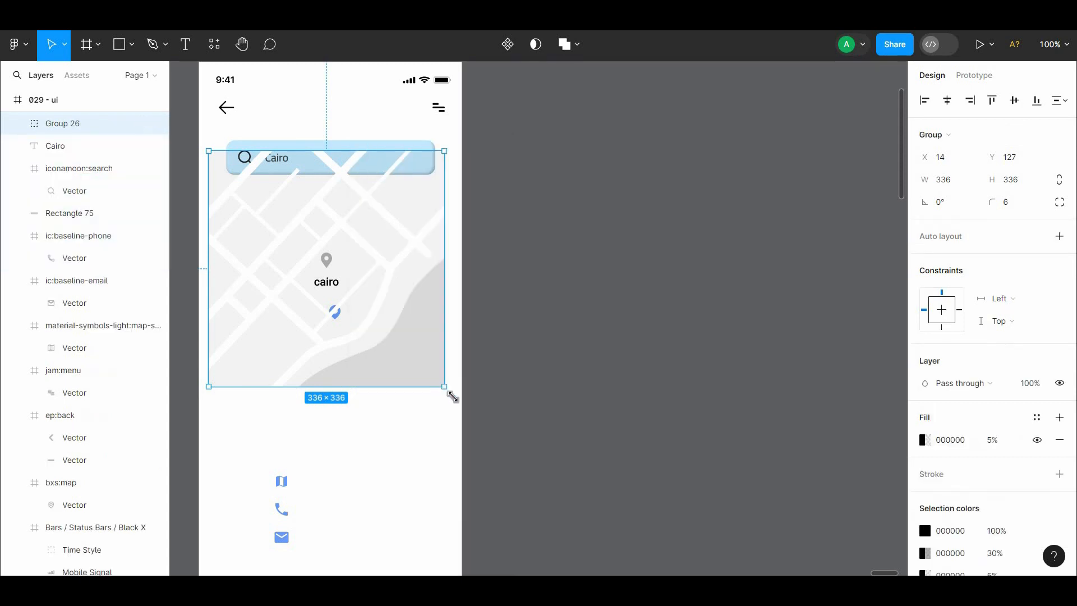
# Scale the map group proportionally to 454 × 454 and move the blue pin outside the screen frame.
pyautogui.moveTo(446, 389); pyautogui.dragTo(484, 437)
pyautogui.hotkey('ctrl', 'z')
pyautogui.press('k')
pyautogui.moveTo(444, 387); pyautogui.dragTo(476, 443)
pyautogui.moveTo(503, 349); pyautogui.dragTo(507, 186)
pyautogui.moveTo(335, 312); pyautogui.dragTo(583, 416)
pyautogui.click(373, 302)
pyautogui.moveTo(373, 313); pyautogui.dragTo(448, 454)
pyautogui.click(429, 474)
# Send the map group behind the screen's elements and scale it to 386 × 386, with a copy below it filling the screen.
pyautogui.rightClick(432, 331)
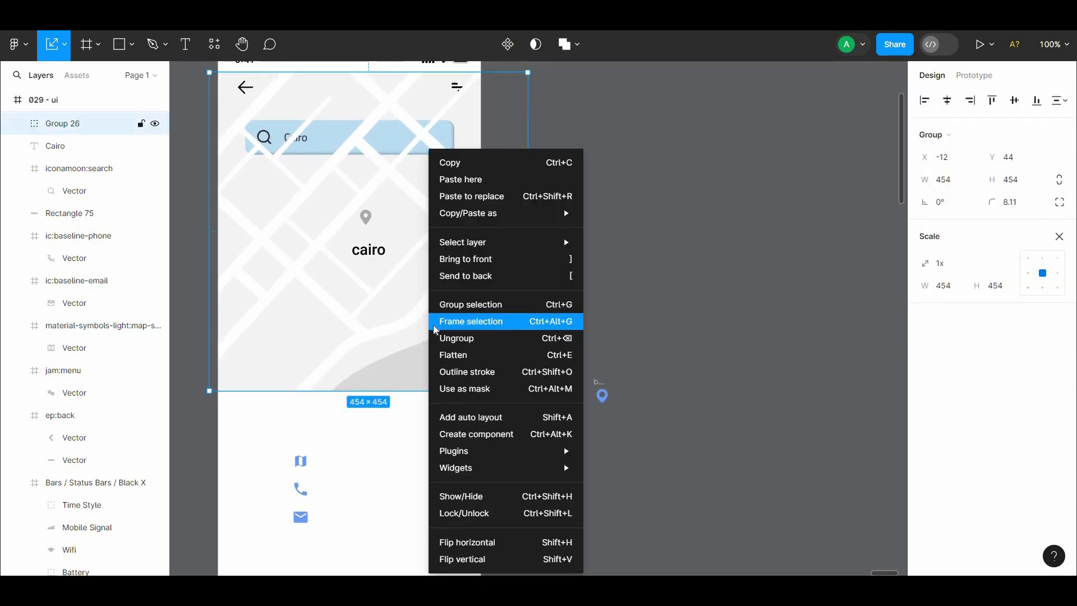
pyautogui.click(452, 278)
pyautogui.moveTo(527, 391); pyautogui.dragTo(453, 416)
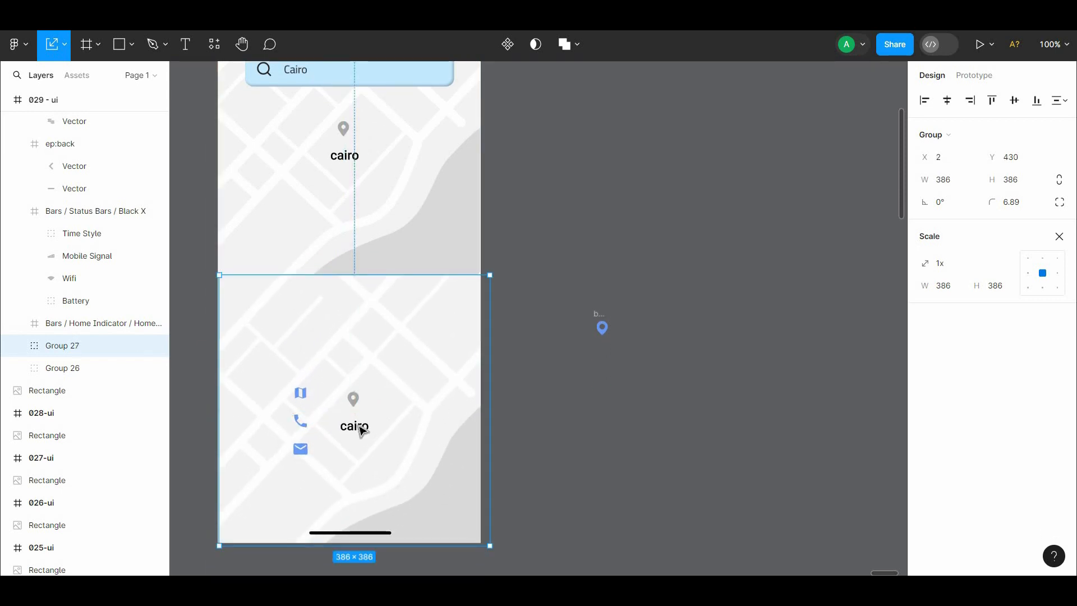
# Delete the pin and the cairo label from the lower map copy.
pyautogui.doubleClick(360, 428)
pyautogui.press('Delete')
# Recolor the upper map's gray location pin with a light blue from the document colors.
pyautogui.click(347, 137)
pyautogui.doubleClick(346, 136)
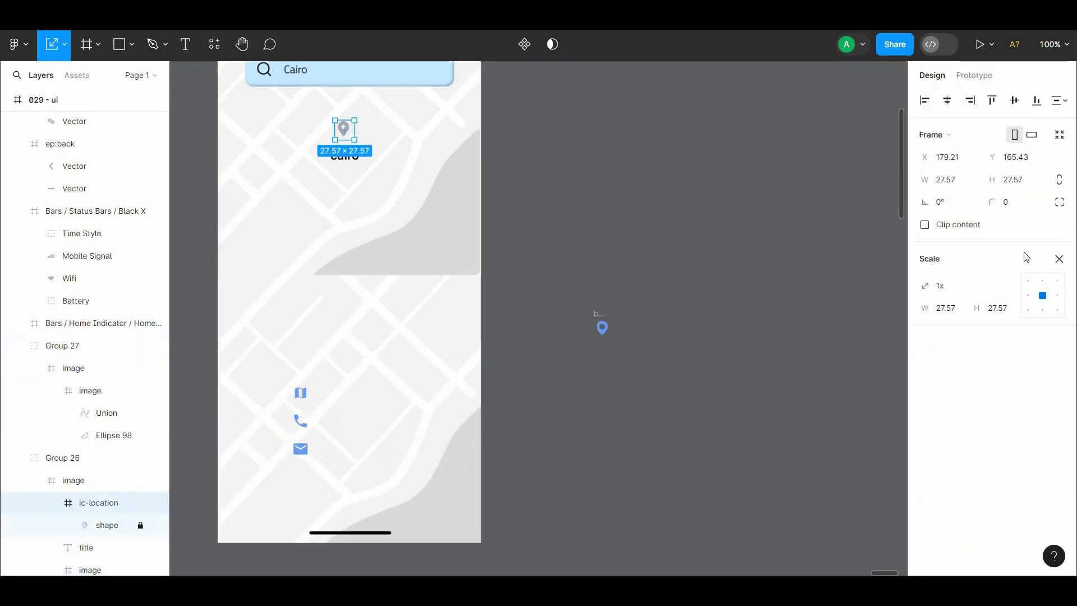
pyautogui.press('v')
pyautogui.scroll(-2, 982, 494)
pyautogui.click(925, 468)
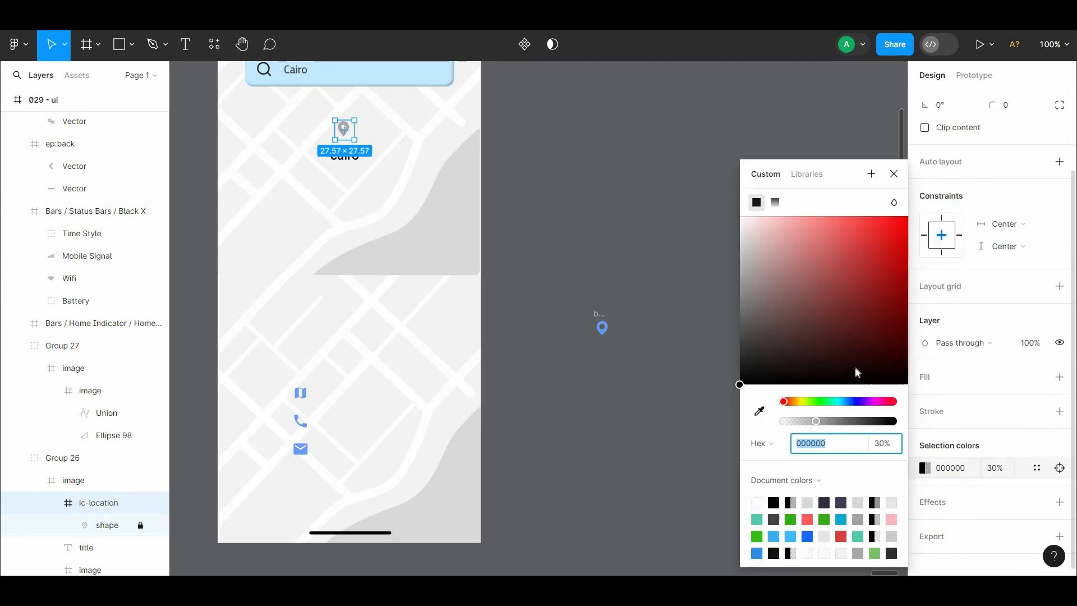
pyautogui.click(776, 536)
pyautogui.click(658, 264)
# Move the cairo label up to Y 197, closer to the location pin.
pyautogui.scroll(2, 658, 264)
pyautogui.hscroll(-2, 658, 264)
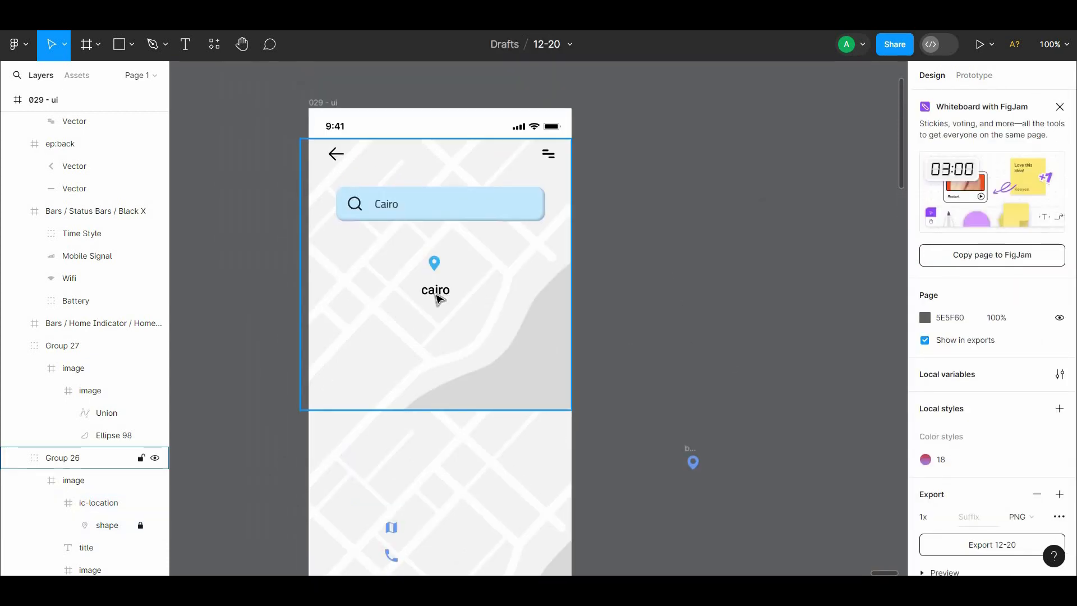
pyautogui.keyDown('ctrl'); pyautogui.click(438, 292); pyautogui.keyUp('ctrl')
pyautogui.moveTo(438, 288); pyautogui.dragTo(440, 271)
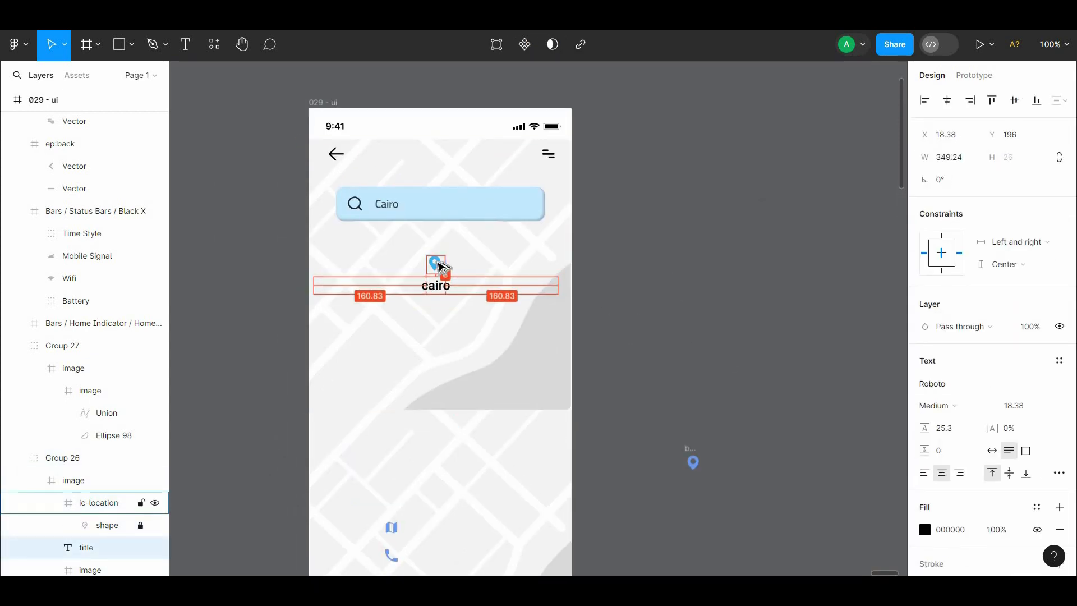
pyautogui.click(629, 315)
# Change the map label's font to Cairo in the SemiBold weight.
pyautogui.scroll(-3, 629, 315)
pyautogui.keyDown('ctrl'); pyautogui.click(439, 221); pyautogui.keyUp('ctrl')
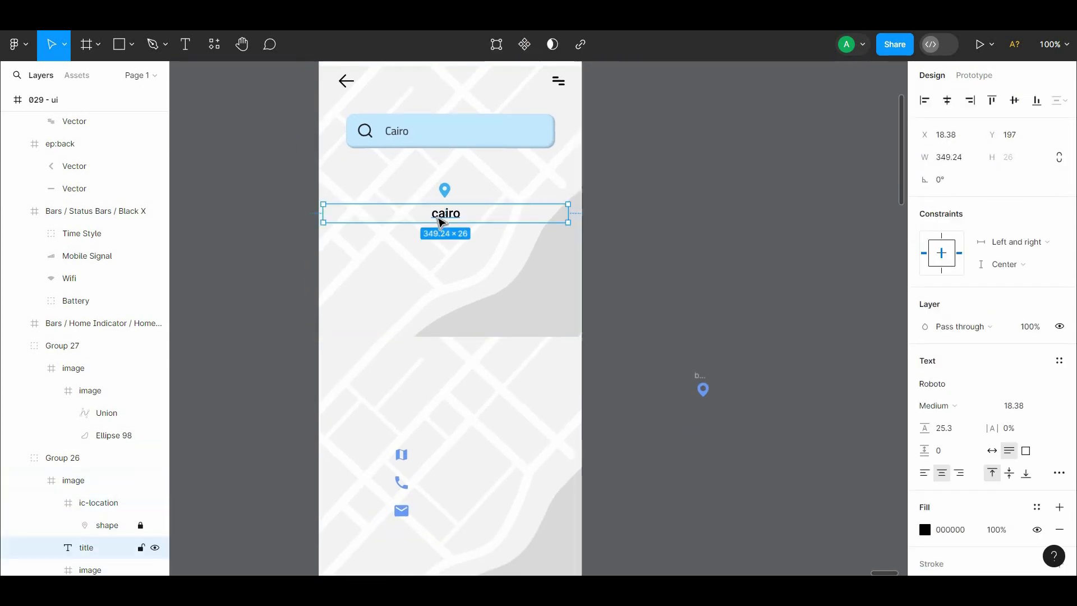
pyautogui.click(932, 393)
pyautogui.write('cairp')
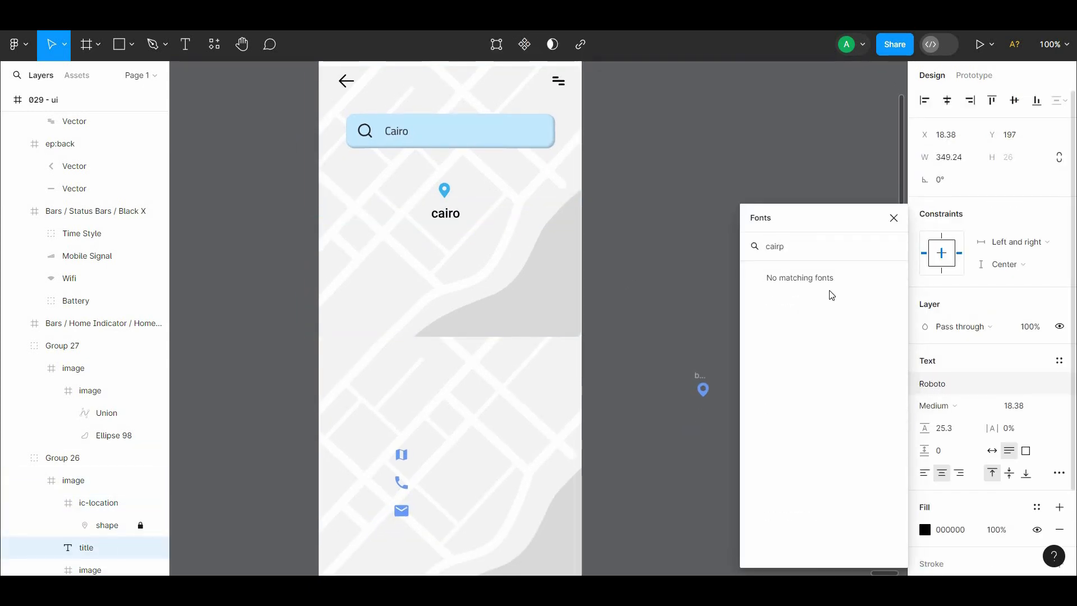
pyautogui.press('BackSpace')
pyautogui.press('Return')
pyautogui.click(938, 405)
pyautogui.click(948, 422)
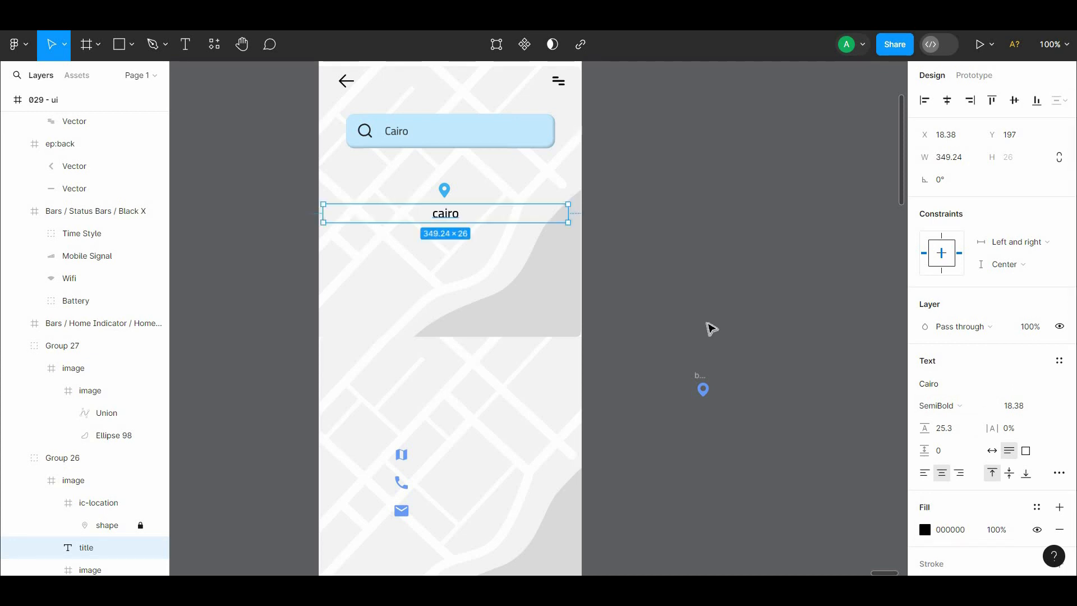
pyautogui.click(711, 328)
pyautogui.moveTo(518, 417); pyautogui.dragTo(545, 310)
pyautogui.moveTo(634, 325); pyautogui.dragTo(675, 568)
pyautogui.click(629, 343)
pyautogui.doubleClick(631, 325)
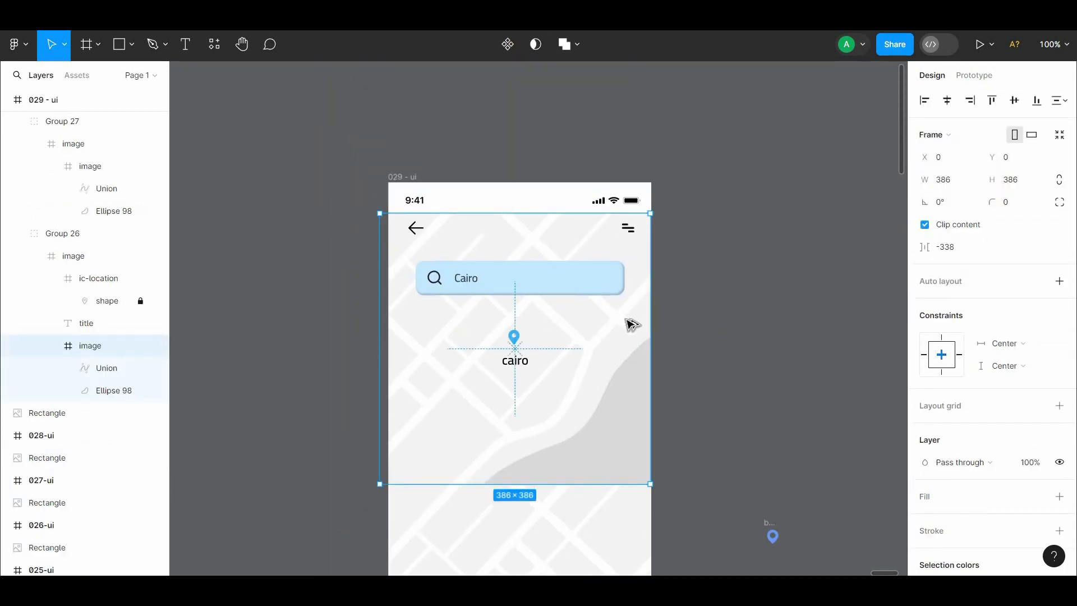
pyautogui.moveTo(627, 321); pyautogui.dragTo(606, 51)
pyautogui.press('Delete')
pyautogui.scroll(-1, 631, 181)
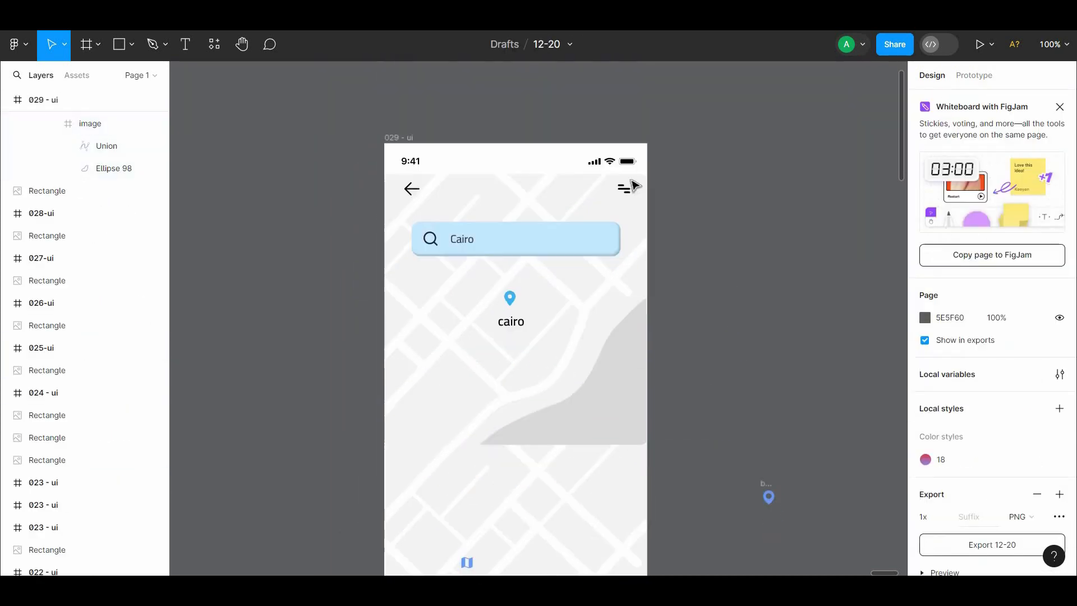
# Draw a rectangle about 375 × 368 over the lower part of the screen and fill it with blue 3EB2F3.
pyautogui.scroll(-3, 721, 183)
pyautogui.click(118, 44)
pyautogui.scroll(-3, 354, 248)
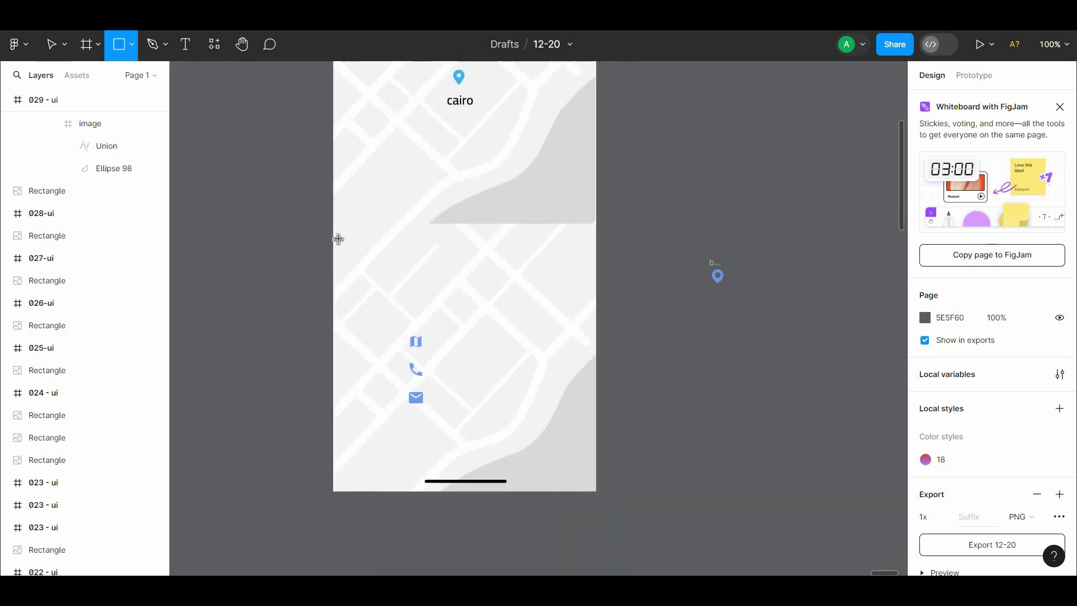
pyautogui.moveTo(335, 232)
pyautogui.mouseDown()
pyautogui.moveTo(552, 368)
pyautogui.moveTo(597, 489)
pyautogui.mouseUp()
pyautogui.click(925, 383)
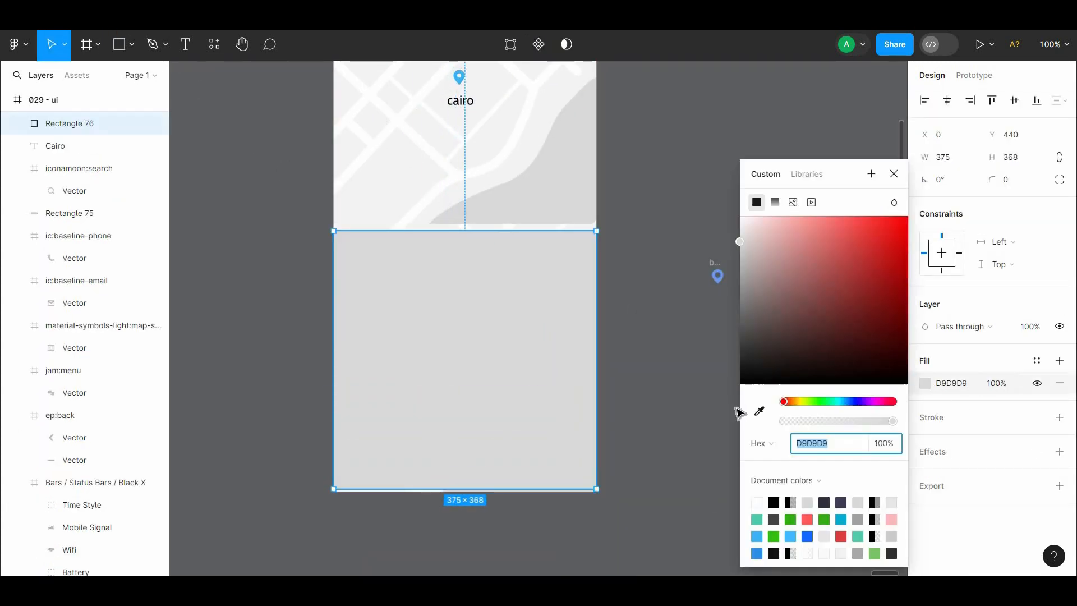
pyautogui.click(760, 409)
pyautogui.click(717, 276)
# Round the blue rectangle's two top corners to 24 and stretch its height to about 383.
pyautogui.click(1060, 180)
pyautogui.write('2')
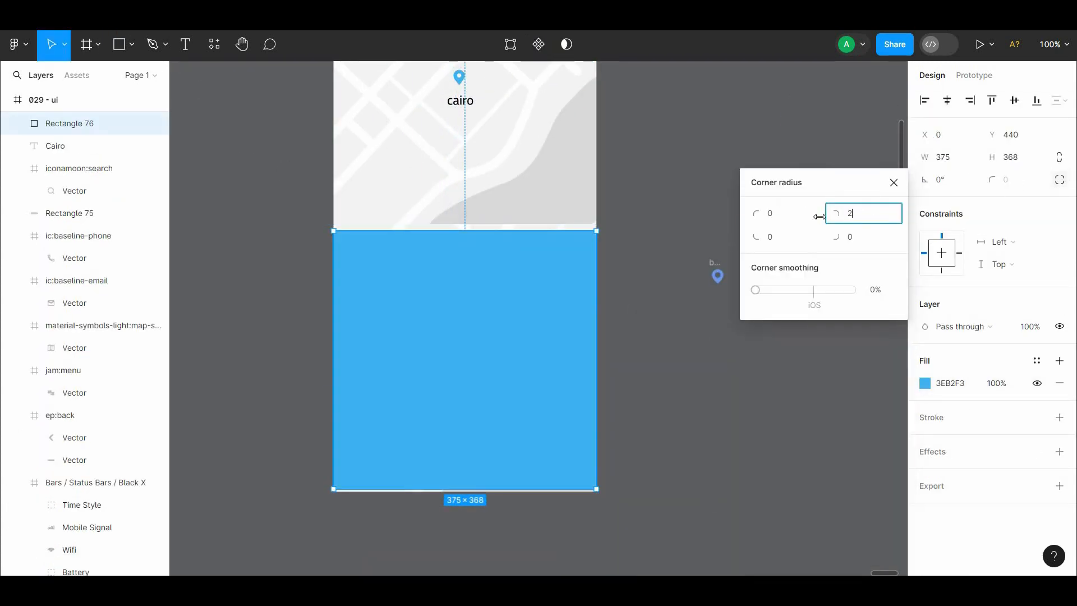
pyautogui.write('4')
pyautogui.click(787, 217)
pyautogui.write('24')
pyautogui.moveTo(639, 197); pyautogui.dragTo(648, 209)
pyautogui.moveTo(523, 500); pyautogui.dragTo(523, 508)
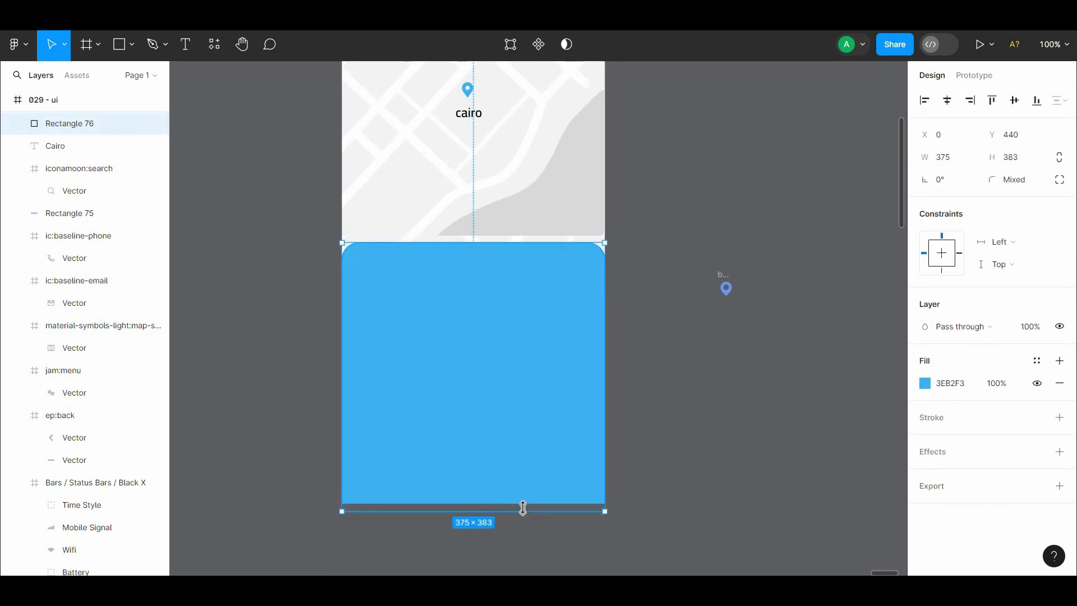
# Adjust the blue panel to Y 443 and height 372, and place the home indicator bar near its upper edge at Y 447.
pyautogui.rightClick(499, 494)
pyautogui.moveTo(518, 396); pyautogui.dragTo(532, 365)
pyautogui.click(536, 242)
pyautogui.click(529, 338)
pyautogui.moveTo(517, 490); pyautogui.dragTo(526, 364)
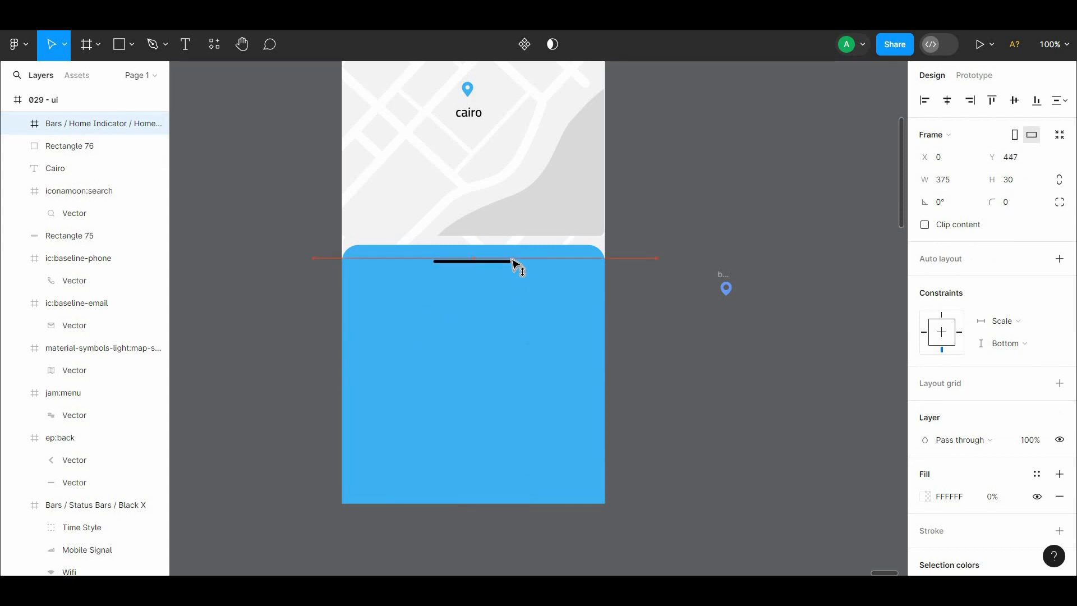
pyautogui.press('Escape')
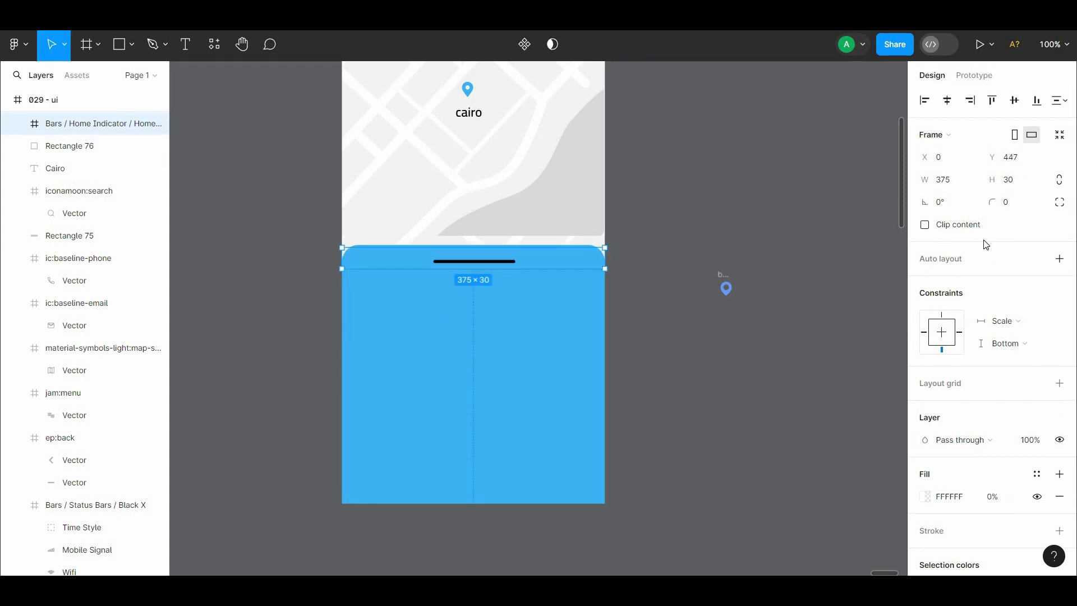
# Recolour the home indicator bar on the blue panel to white.
pyautogui.scroll(-3, 1067, 440)
pyautogui.click(925, 434)
pyautogui.click(755, 415)
pyautogui.click(470, 183)
pyautogui.click(673, 210)
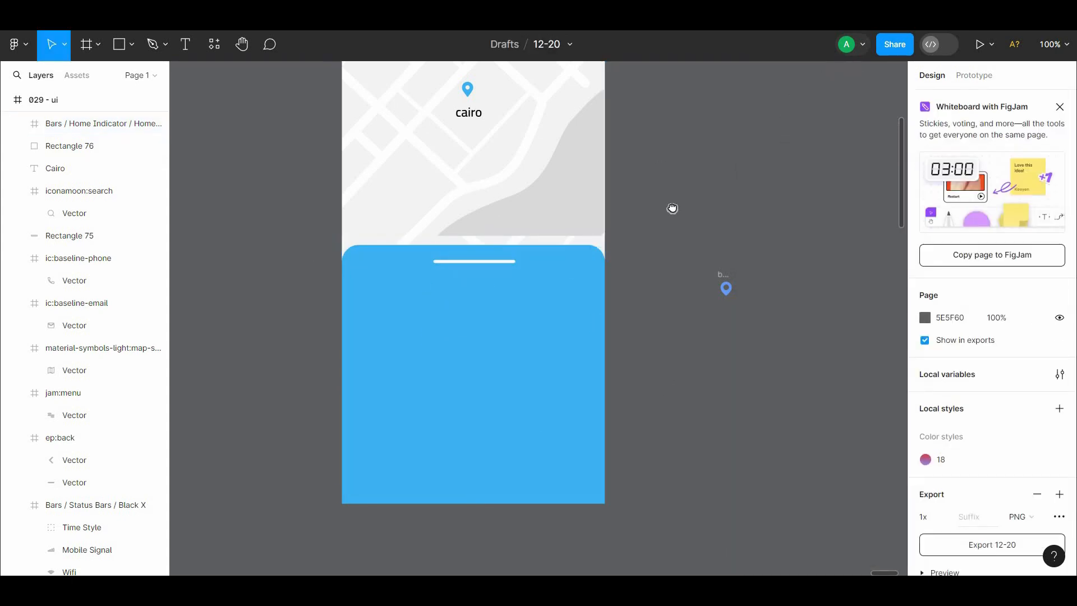
# Add an inner shadow to the blue panel rectangle with X -2 and Y -2.
pyautogui.moveTo(586, 262); pyautogui.dragTo(604, 298)
pyautogui.click(604, 306)
pyautogui.click(1057, 453)
pyautogui.click(971, 474)
pyautogui.click(978, 457)
pyautogui.click(925, 475)
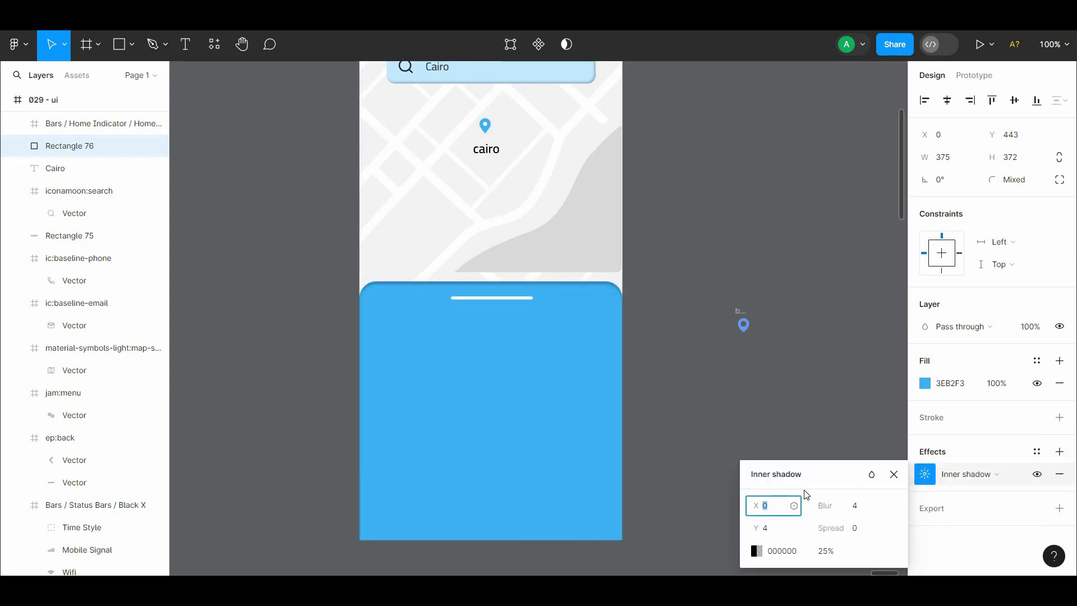
pyautogui.write('-2')
pyautogui.click(778, 529)
pyautogui.write('-2')
pyautogui.click(743, 387)
pyautogui.moveTo(743, 386); pyautogui.dragTo(721, 491)
pyautogui.click(562, 90)
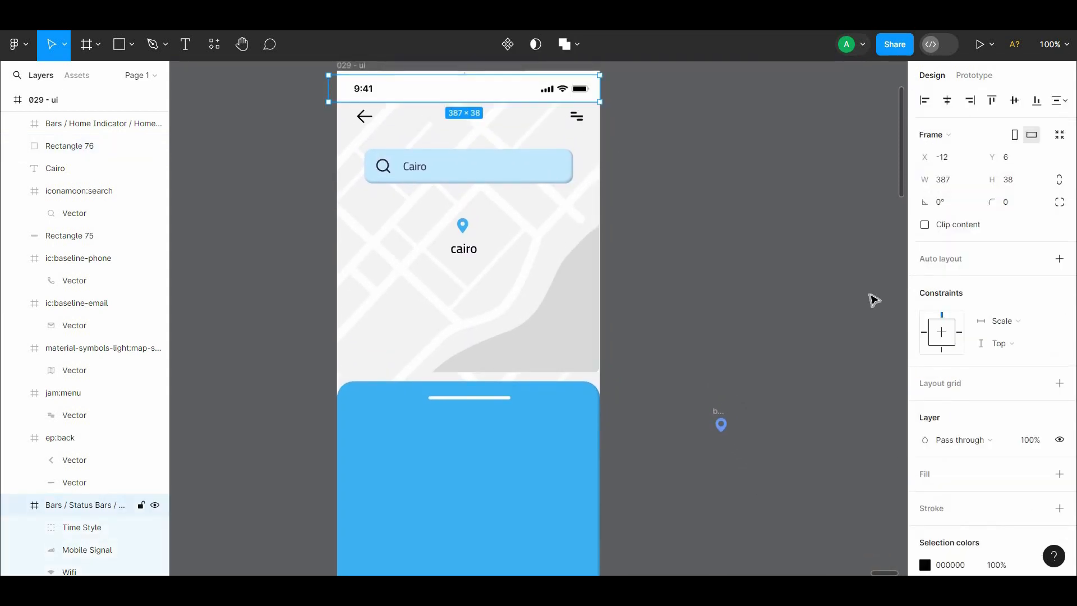
pyautogui.click(722, 277)
pyautogui.scroll(-5, 678, 271)
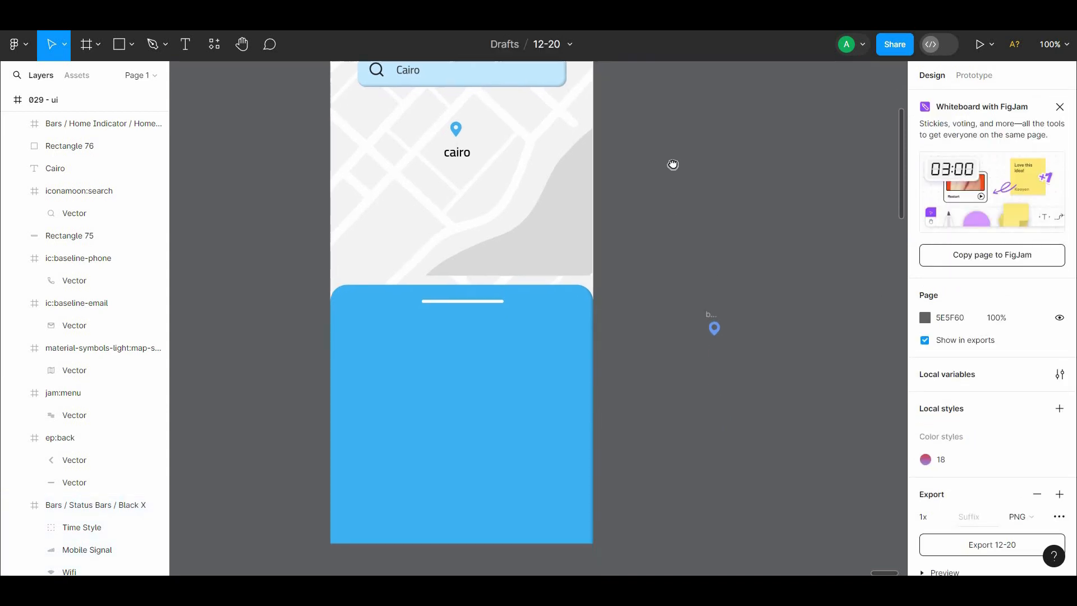
# Move the blue panel together with its home indicator out of the 029 - ui frame onto the empty canvas beside it.
pyautogui.click(504, 349)
pyautogui.keyDown('shift'); pyautogui.click(470, 272); pyautogui.keyUp('shift')
pyautogui.moveTo(470, 272); pyautogui.dragTo(789, 273)
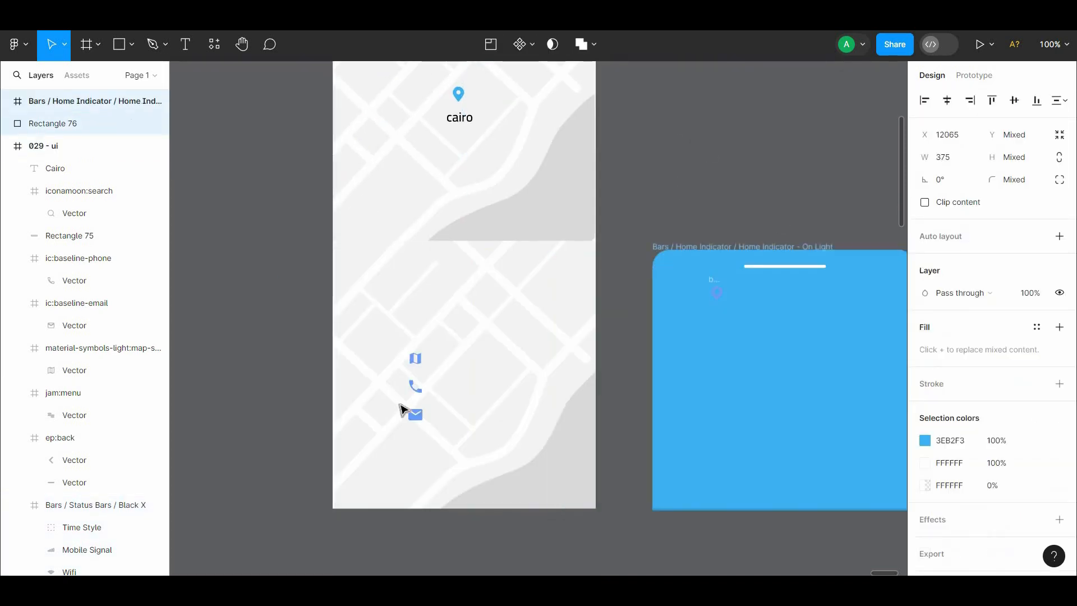
# Bring the map, phone and email icons to the front of the 029 - ui frame.
pyautogui.click(414, 412)
pyautogui.keyDown('shift'); pyautogui.click(414, 387); pyautogui.keyUp('shift')
pyautogui.keyDown('shift'); pyautogui.click(415, 360); pyautogui.keyUp('shift')
pyautogui.rightClick(412, 386)
pyautogui.click(465, 259)
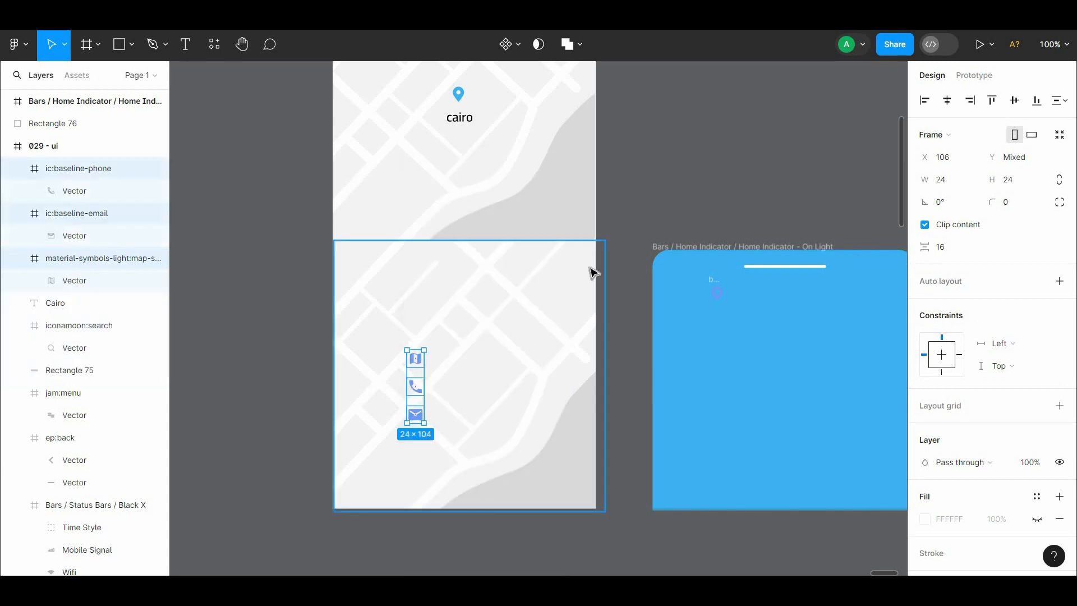
# Move the blue panel and its home indicator partly back over the lower map area.
pyautogui.click(682, 248)
pyautogui.keyDown('shift'); pyautogui.click(673, 392); pyautogui.keyUp('shift')
pyautogui.moveTo(673, 392); pyautogui.dragTo(619, 395)
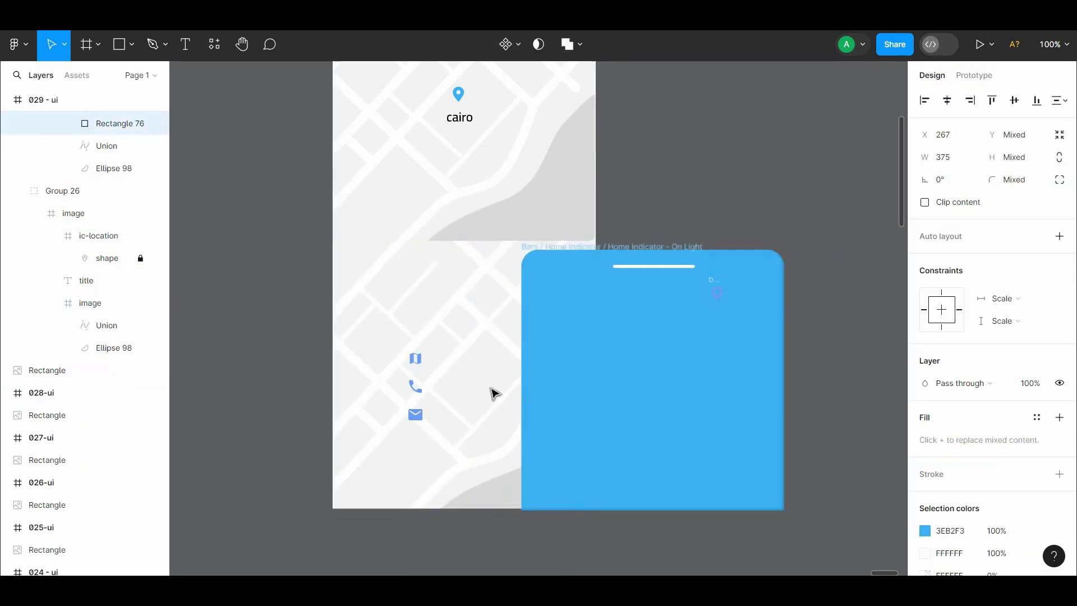
# Move the map, phone and email icons out of the frame onto the canvas to the left of the screen.
pyautogui.click(415, 414)
pyautogui.keyDown('shift'); pyautogui.click(414, 386); pyautogui.keyUp('shift')
pyautogui.keyDown('shift'); pyautogui.click(415, 359); pyautogui.keyUp('shift')
pyautogui.moveTo(416, 407); pyautogui.dragTo(284, 408)
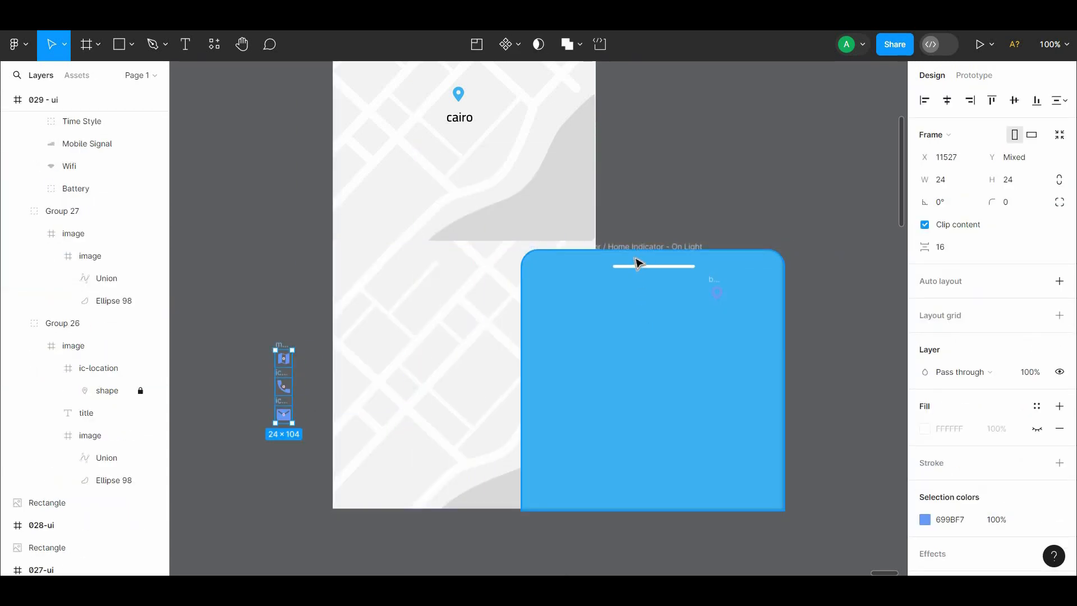
# Move the blue panel and its home indicator back over the lower part of the screen, flush with the frame's left edge.
pyautogui.keyDown('shift'); pyautogui.click(637, 261); pyautogui.keyUp('shift')
pyautogui.keyDown('shift'); pyautogui.click(641, 247); pyautogui.keyUp('shift')
pyautogui.click(643, 246)
pyautogui.keyDown('shift'); pyautogui.click(673, 390); pyautogui.keyUp('shift')
pyautogui.moveTo(673, 391); pyautogui.dragTo(489, 391)
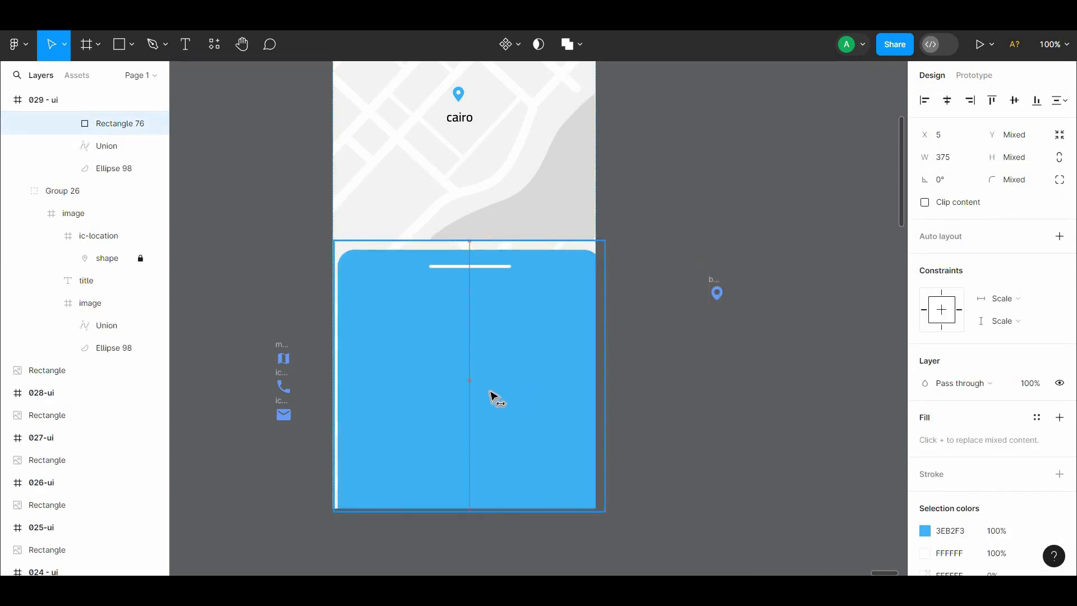
pyautogui.click(670, 433)
# Try to centre the home indicator horizontally within the panel group.
pyautogui.click(447, 409)
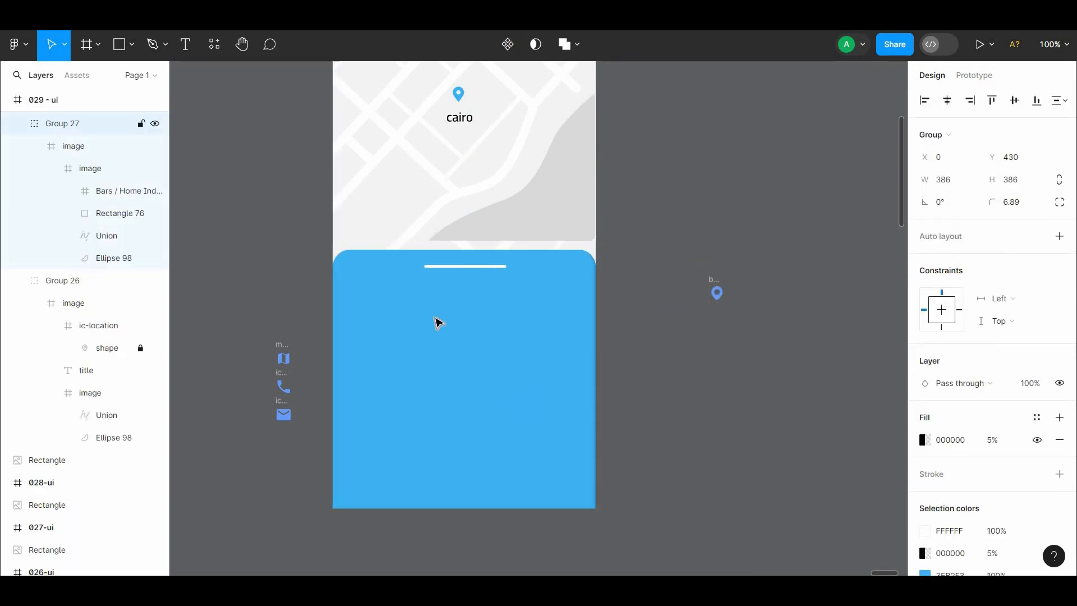
pyautogui.doubleClick(461, 268)
pyautogui.press('Escape')
pyautogui.doubleClick(494, 267)
pyautogui.doubleClick(499, 267)
pyautogui.doubleClick(498, 267)
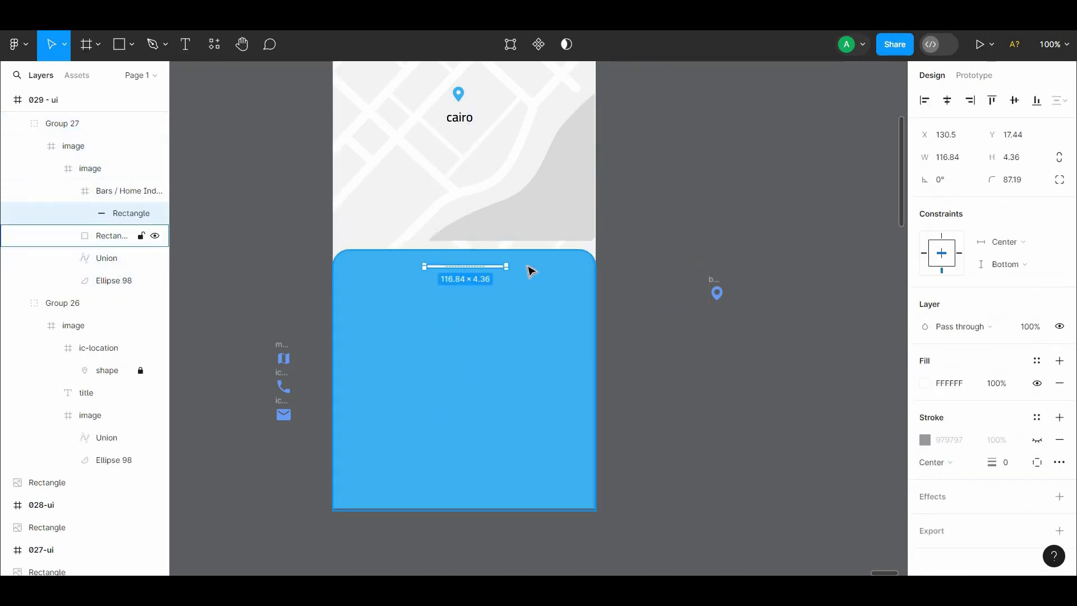
pyautogui.click(529, 268)
pyautogui.click(947, 100)
pyautogui.doubleClick(567, 267)
pyautogui.doubleClick(567, 267)
pyautogui.doubleClick(567, 267)
pyautogui.doubleClick(567, 267)
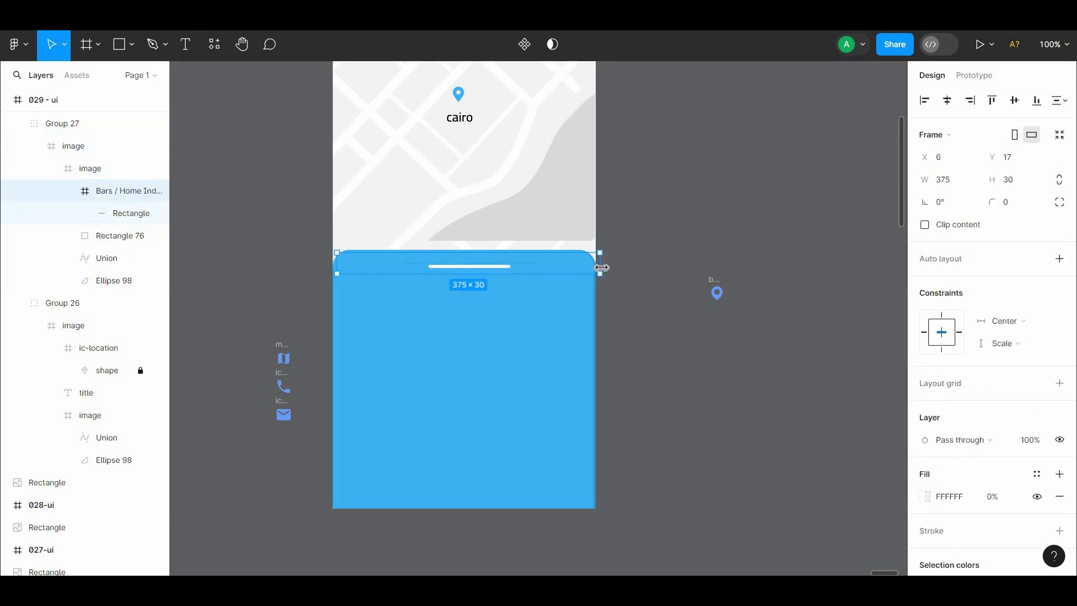
pyautogui.click(204, 453)
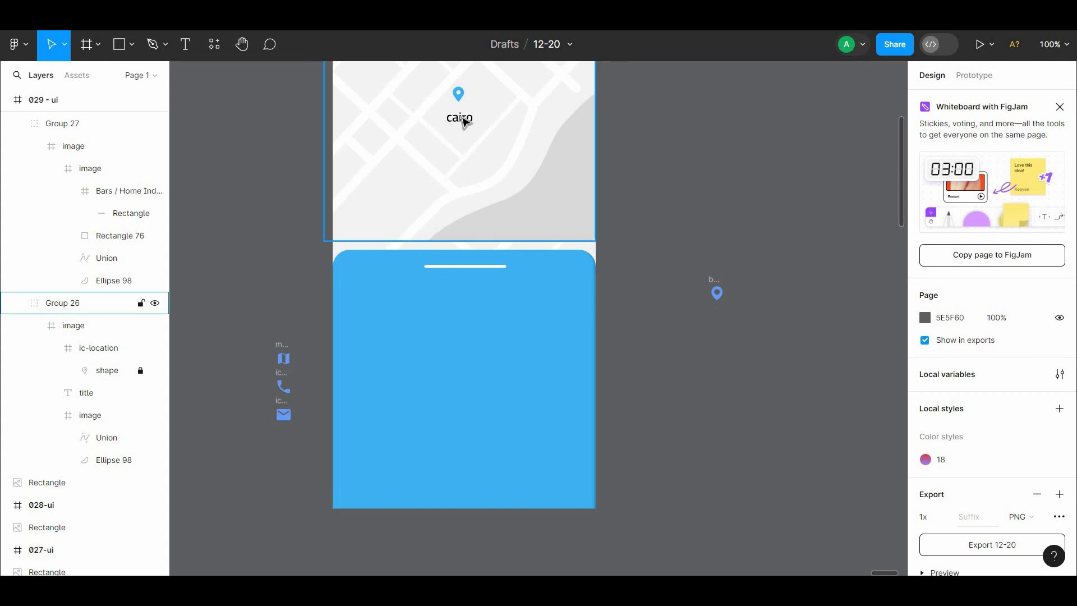
# Duplicate the map's cairo label onto the blue panel, below the home indicator.
pyautogui.doubleClick(488, 118)
pyautogui.moveTo(489, 118); pyautogui.dragTo(470, 327)
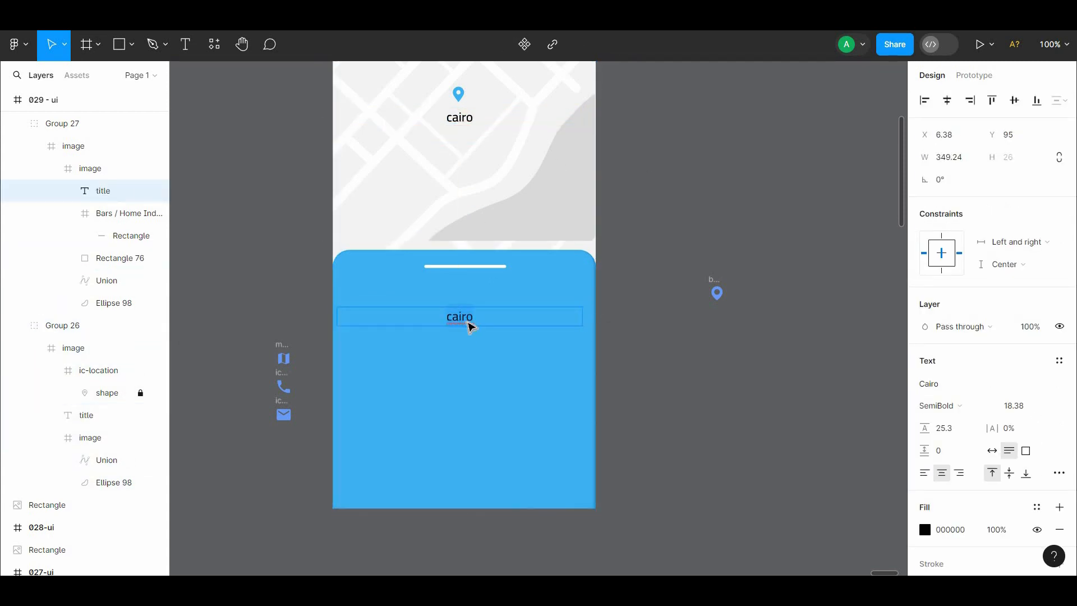
pyautogui.hotkey('ctrl', 'v')
pyautogui.click(475, 319)
pyautogui.hotkey('ctrl', 'v')
pyautogui.moveTo(766, 281); pyautogui.dragTo(771, 282)
pyautogui.press('Delete')
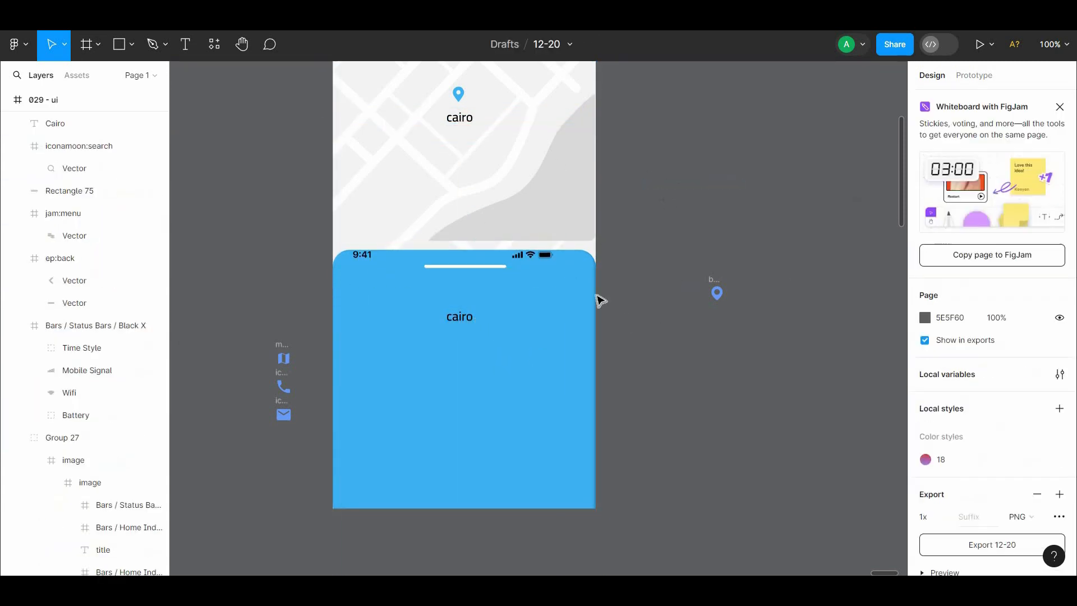
pyautogui.hotkey('ctrl', 'z')
pyautogui.hotkey('ctrl', 'z')
pyautogui.hotkey('ctrl', 'z')
# Change the panel label's text to "Cairo nasr city" and style it Bold, size 20, in white FFFFFF.
pyautogui.doubleClick(476, 316)
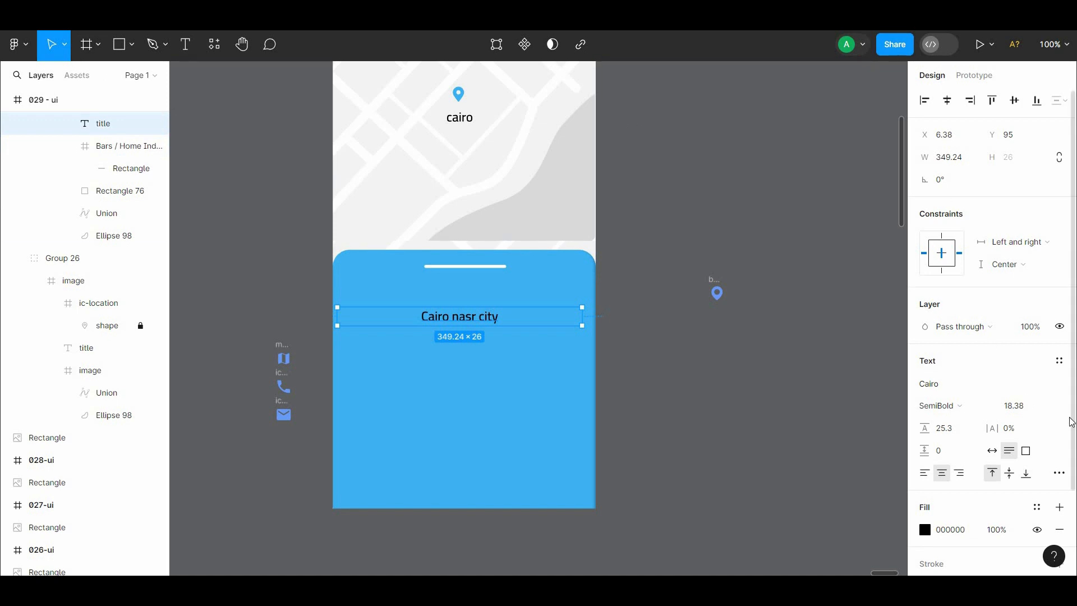
pyautogui.click(1050, 407)
pyautogui.click(1039, 442)
pyautogui.click(924, 529)
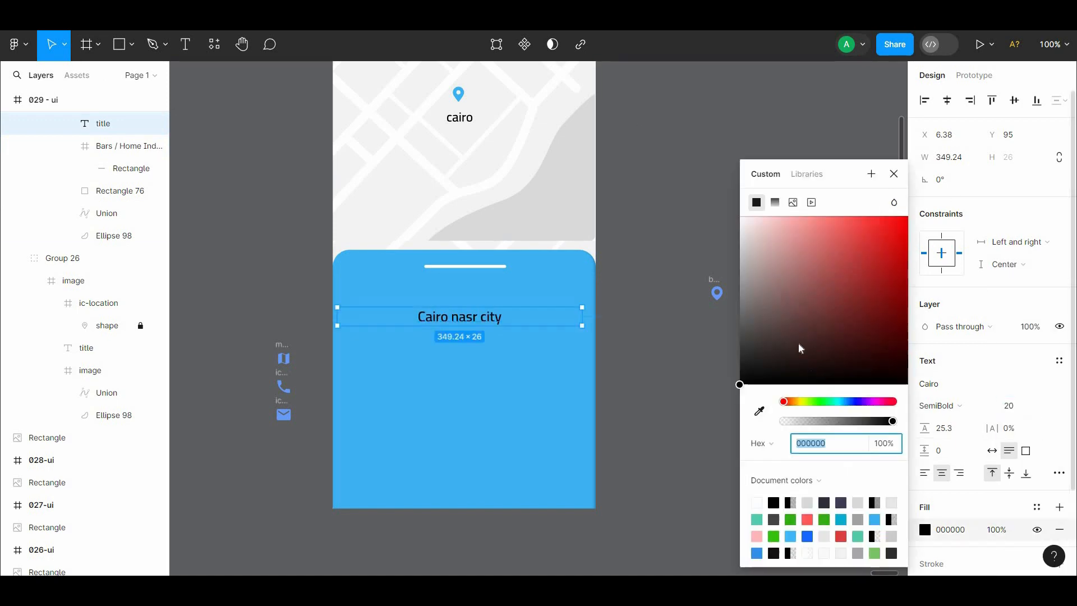
pyautogui.write('ffffff')
pyautogui.press('Return')
pyautogui.click(942, 406)
pyautogui.click(945, 422)
pyautogui.click(498, 314)
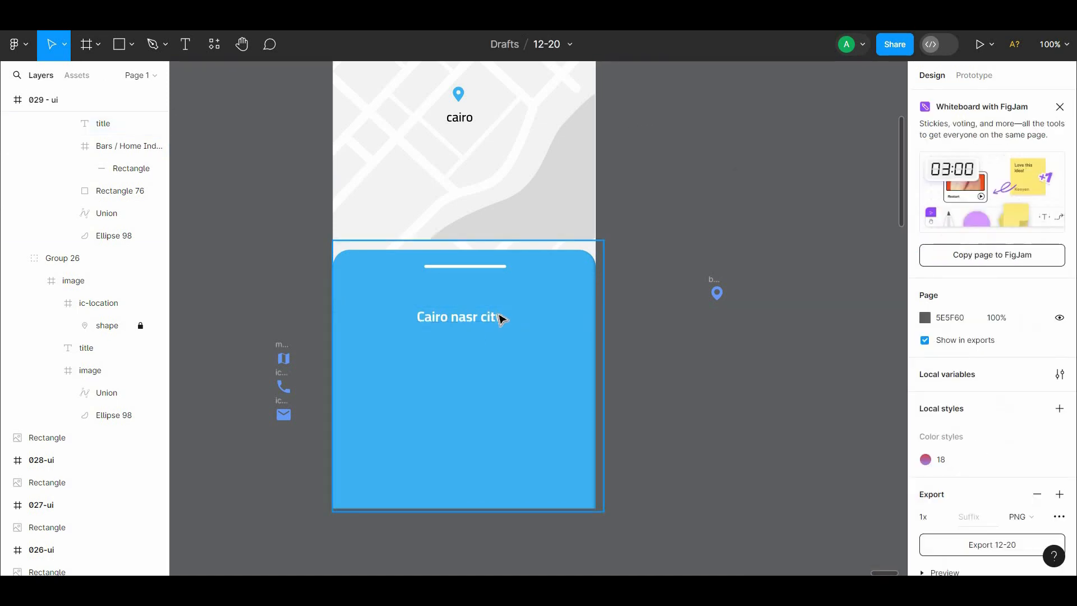
# Narrow the Cairo nasr city text box to 140 wide and move it to the panel's upper left, at about X 53.
pyautogui.click(493, 317)
pyautogui.moveTo(493, 317); pyautogui.dragTo(449, 323)
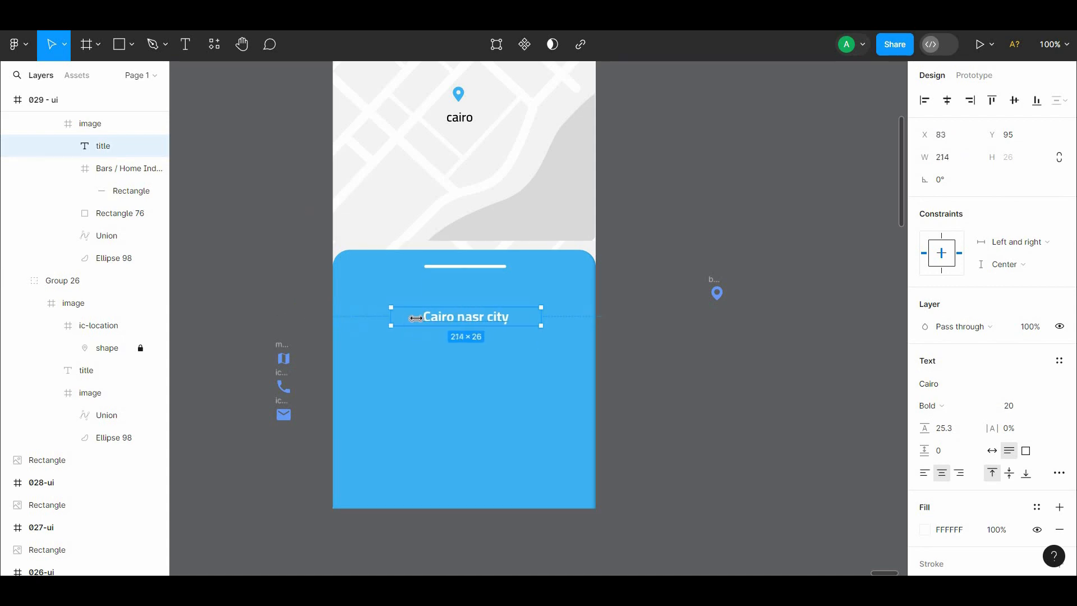
pyautogui.moveTo(398, 306); pyautogui.dragTo(398, 292)
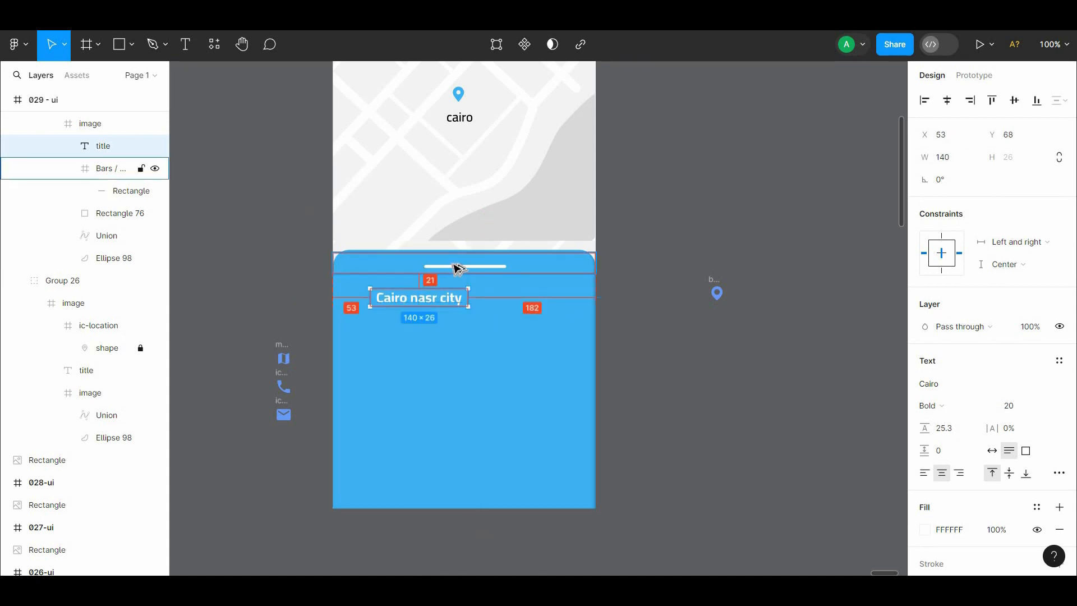
pyautogui.click(635, 333)
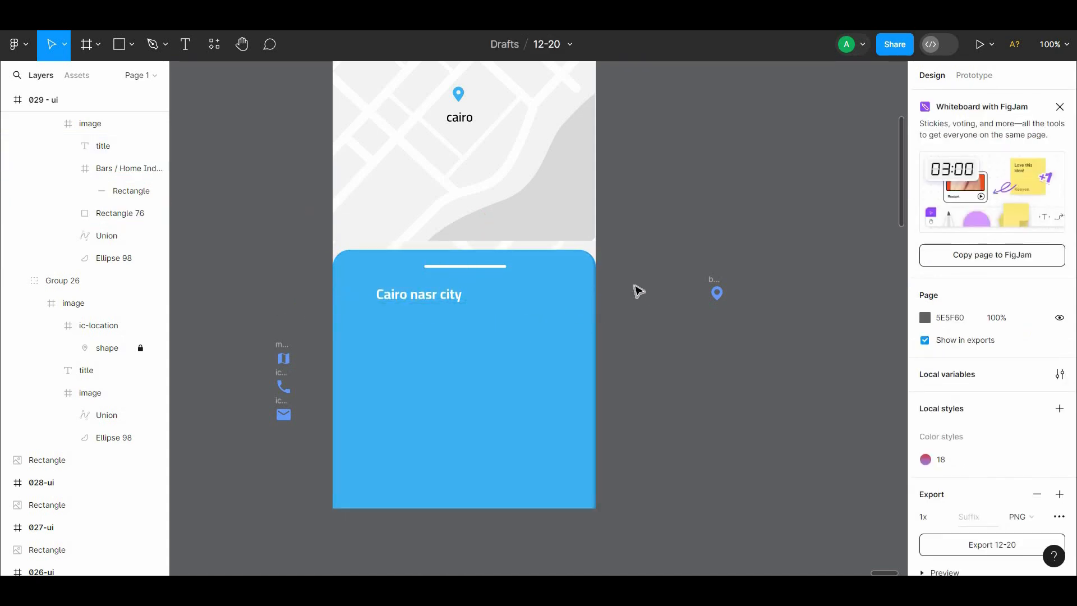
# Search for "star" in the Iconify plugin and import the filled round-star icon.
pyautogui.rightClick(611, 236)
pyautogui.moveTo(681, 346)
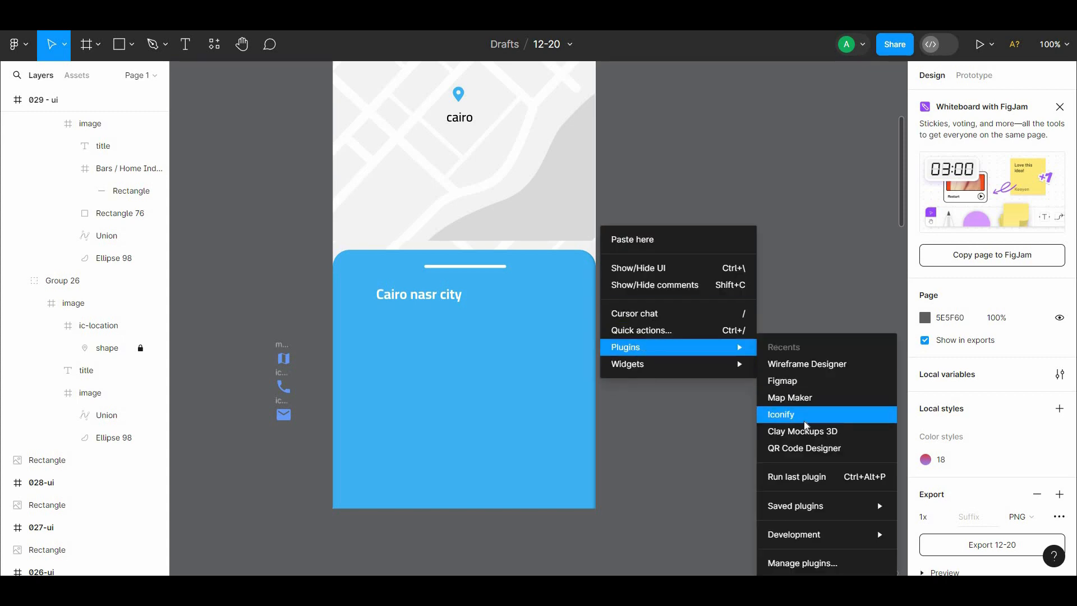
pyautogui.click(771, 414)
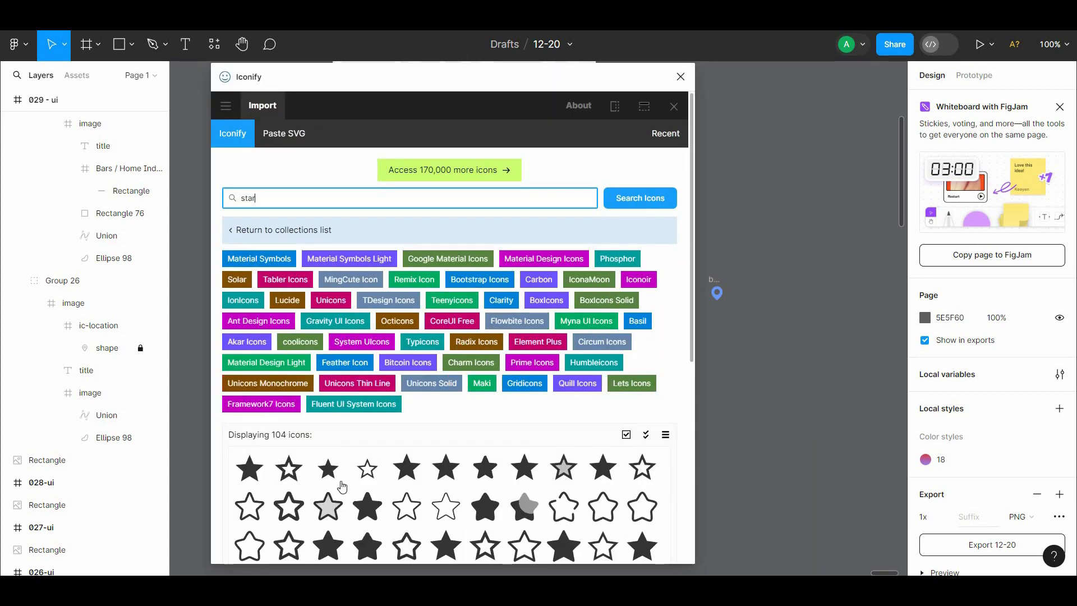
pyautogui.click(476, 473)
pyautogui.click(458, 541)
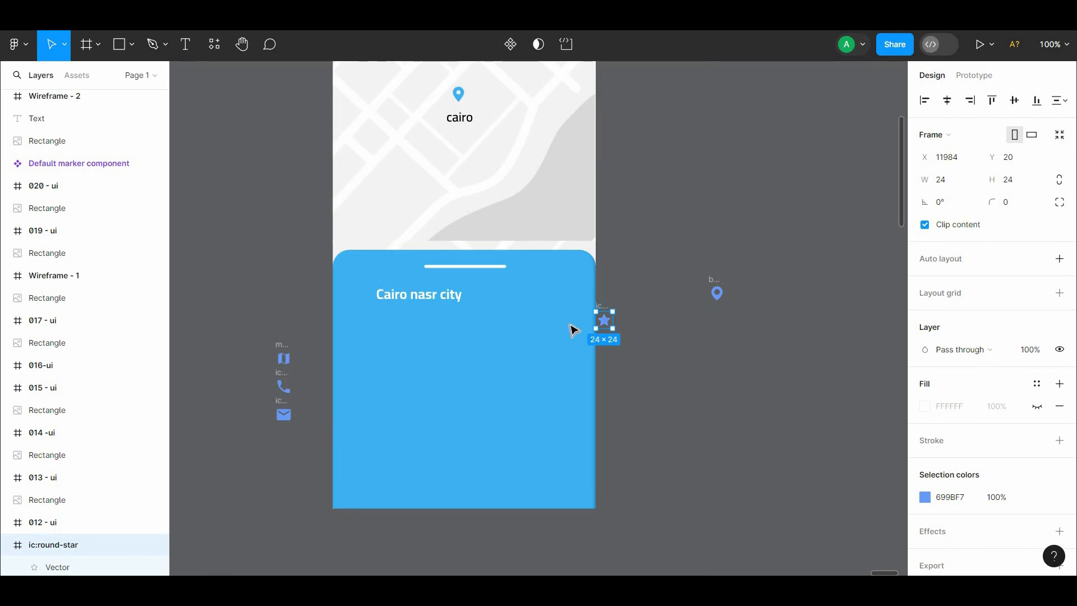
# Bring the imported star icon to the front and recolour it yellow FFD809.
pyautogui.rightClick(604, 324)
pyautogui.click(668, 318)
pyautogui.rightClick(604, 311)
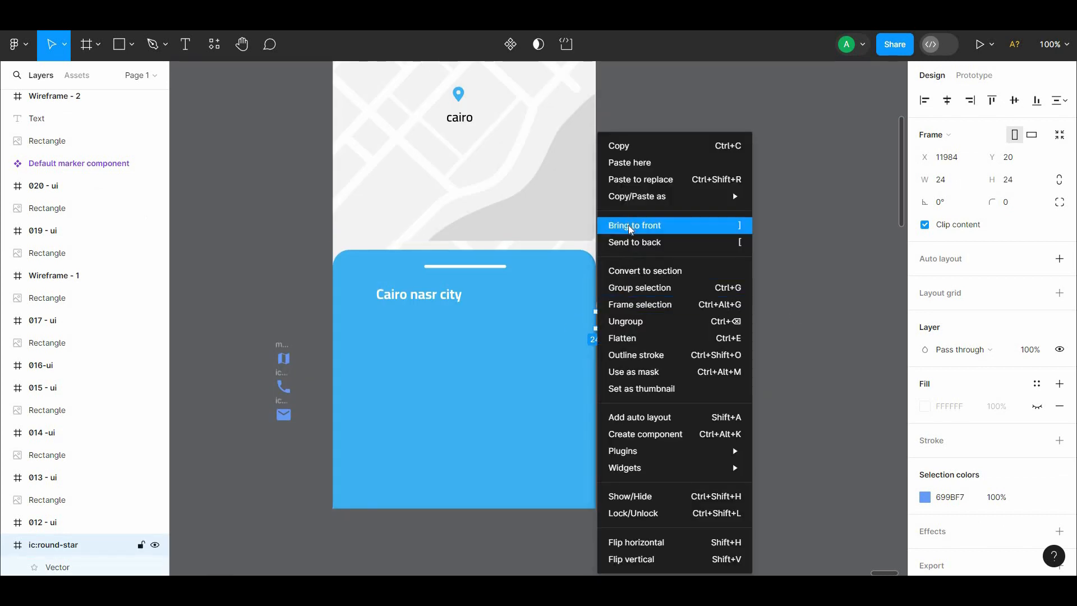
pyautogui.click(630, 225)
pyautogui.click(924, 497)
pyautogui.click(798, 401)
pyautogui.click(882, 217)
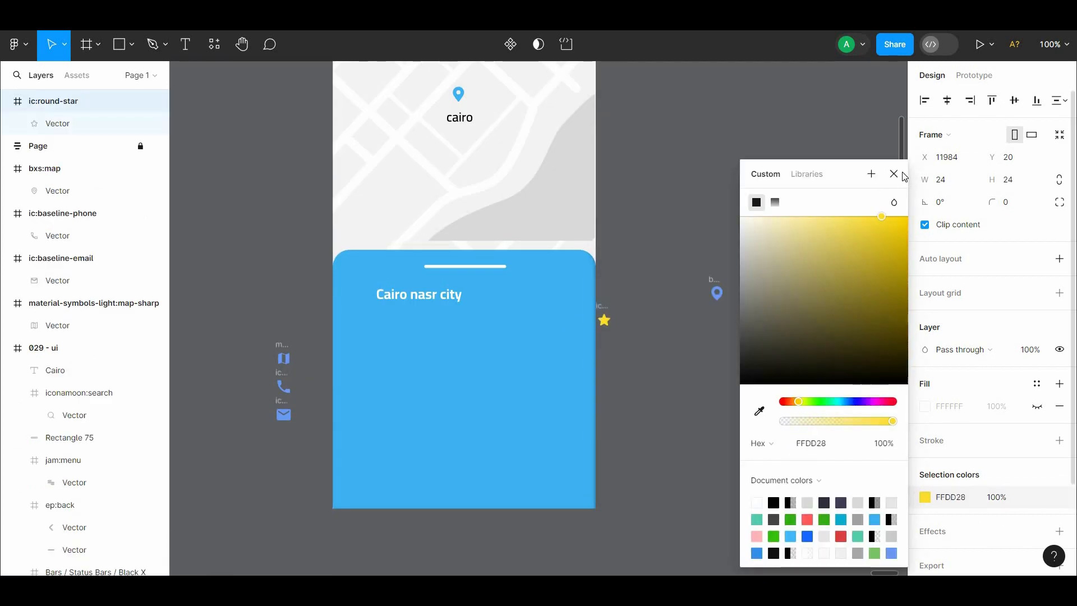
pyautogui.click(694, 244)
# Place the yellow star below the Cairo nasr city title, with a duplicate at about X 53, Y 97.
pyautogui.moveTo(604, 318); pyautogui.dragTo(387, 313)
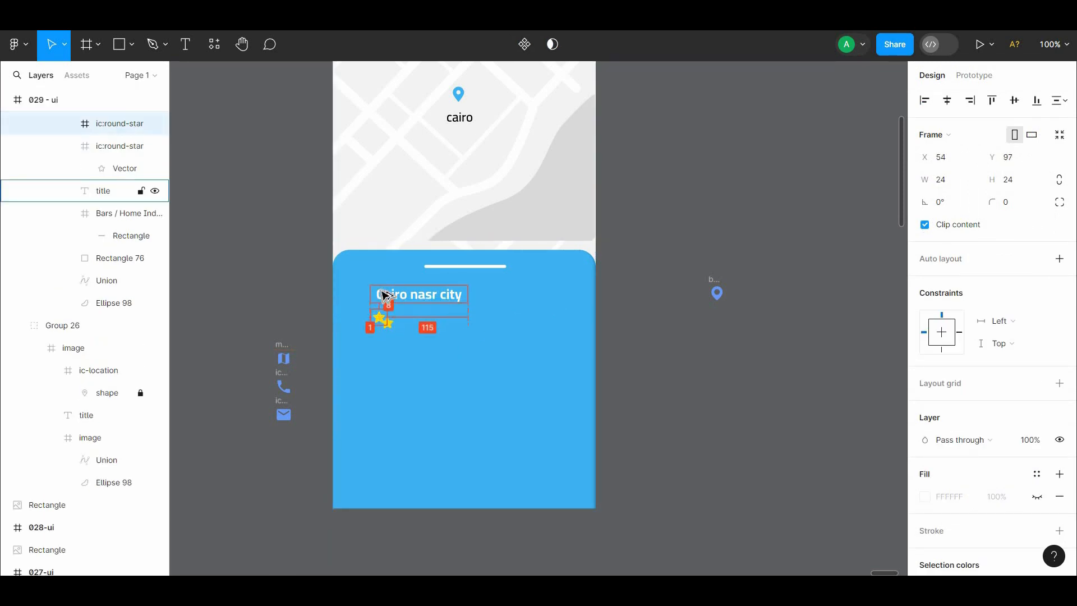
pyautogui.click(391, 326)
pyautogui.hotkey('ctrl', 'z')
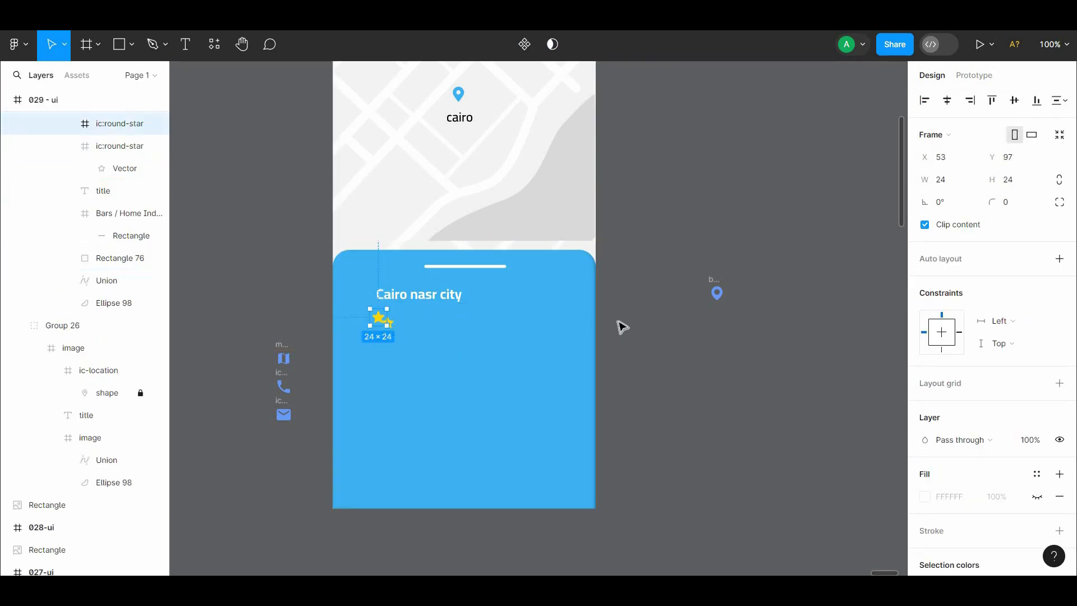
# Try locking the panel's image frame, and undo the lock.
pyautogui.click(618, 322)
pyautogui.click(390, 327)
pyautogui.doubleClick(391, 330)
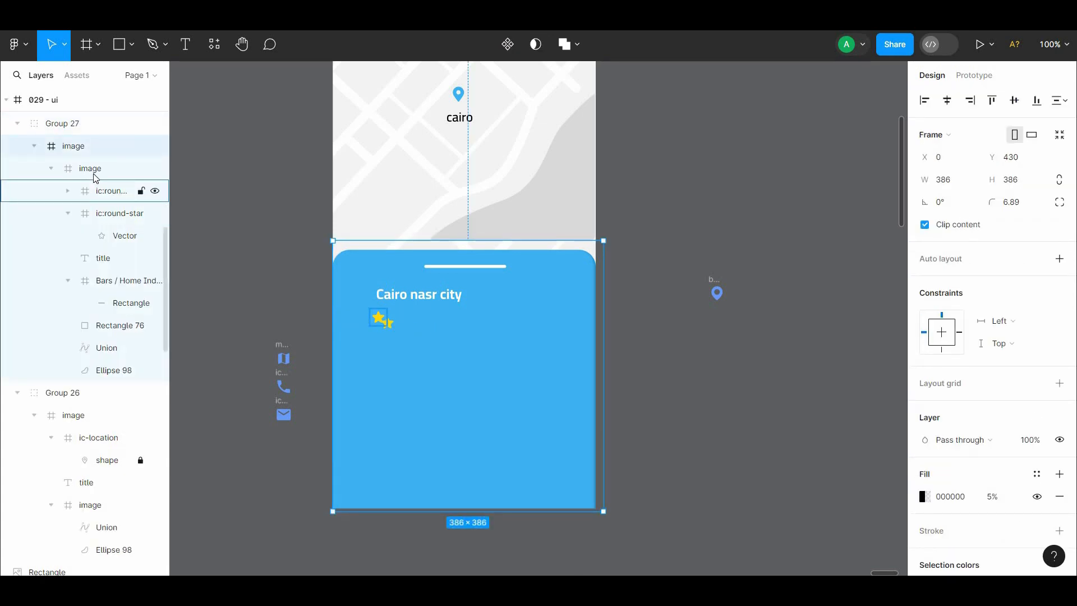
pyautogui.click(17, 125)
pyautogui.rightClick(445, 331)
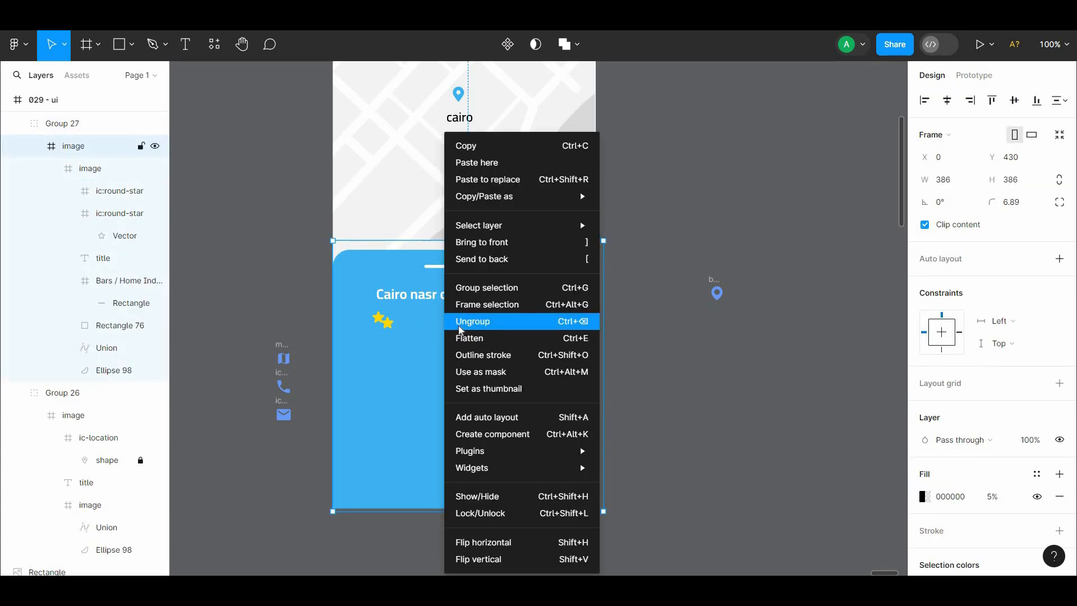
pyautogui.click(553, 514)
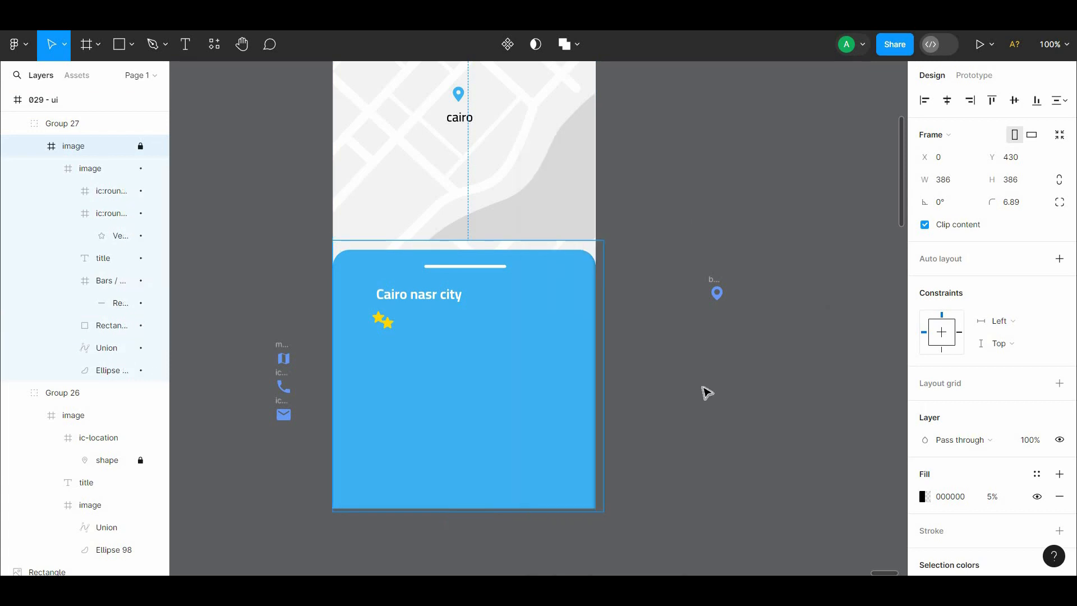
pyautogui.click(705, 389)
pyautogui.hotkey('ctrl', 'z')
pyautogui.hotkey('ctrl', 'z')
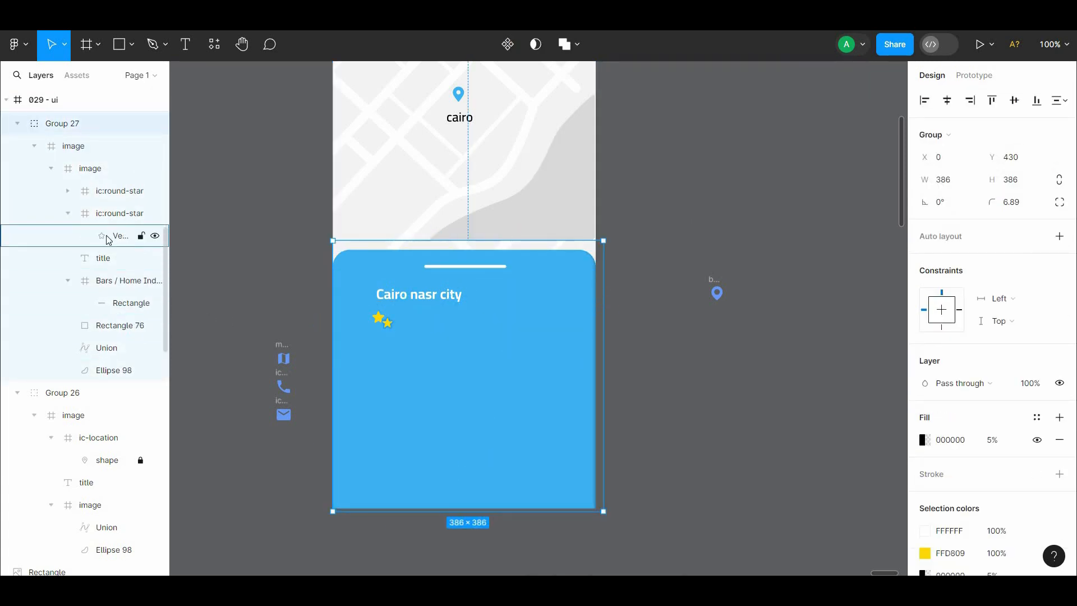
# Move the overlapping star's vector to the right of the first star, at about X 106, Y 101.
pyautogui.click(108, 236)
pyautogui.moveTo(398, 318); pyautogui.dragTo(414, 319)
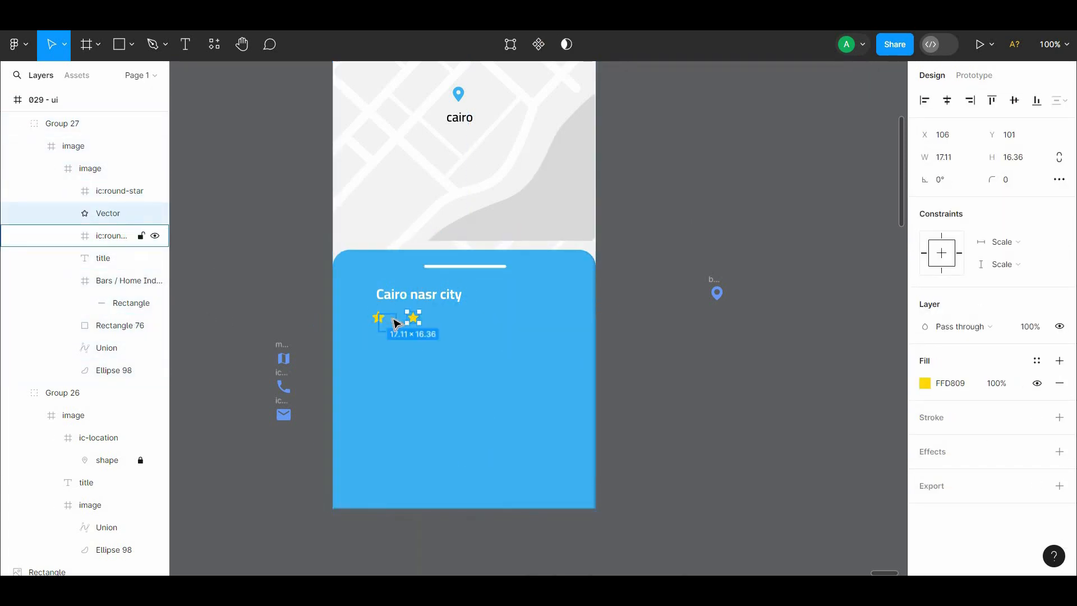
# Delete the leftover overlapping star frame and duplicate the two remaining stars to form a row of four.
pyautogui.click(394, 319)
pyautogui.press('Delete')
pyautogui.doubleClick(413, 319)
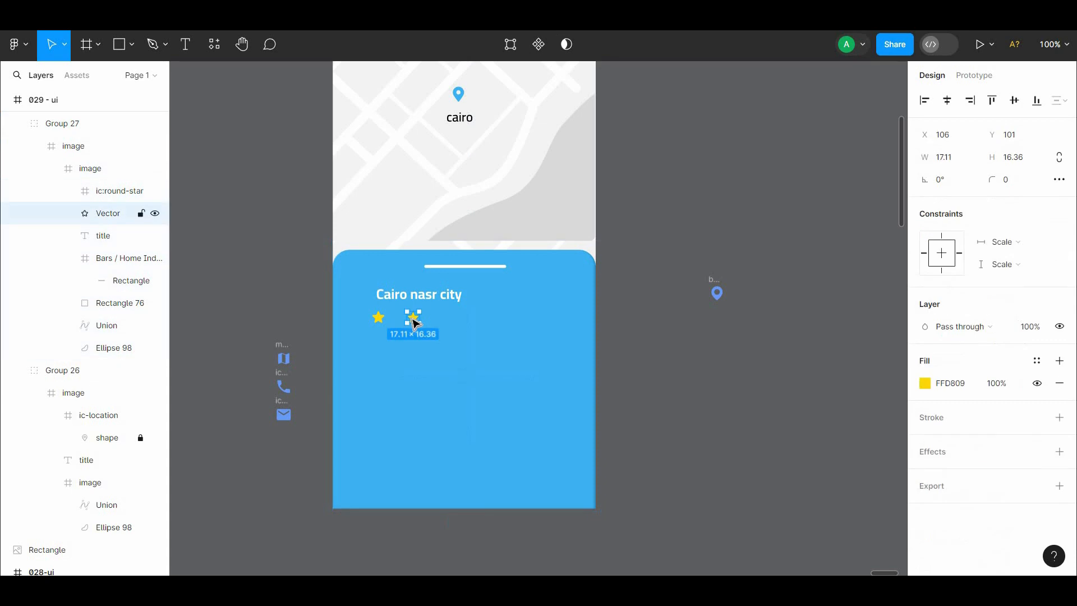
pyautogui.keyDown('shift'); pyautogui.click(383, 321); pyautogui.keyUp('shift')
pyautogui.moveTo(397, 318); pyautogui.dragTo(443, 327)
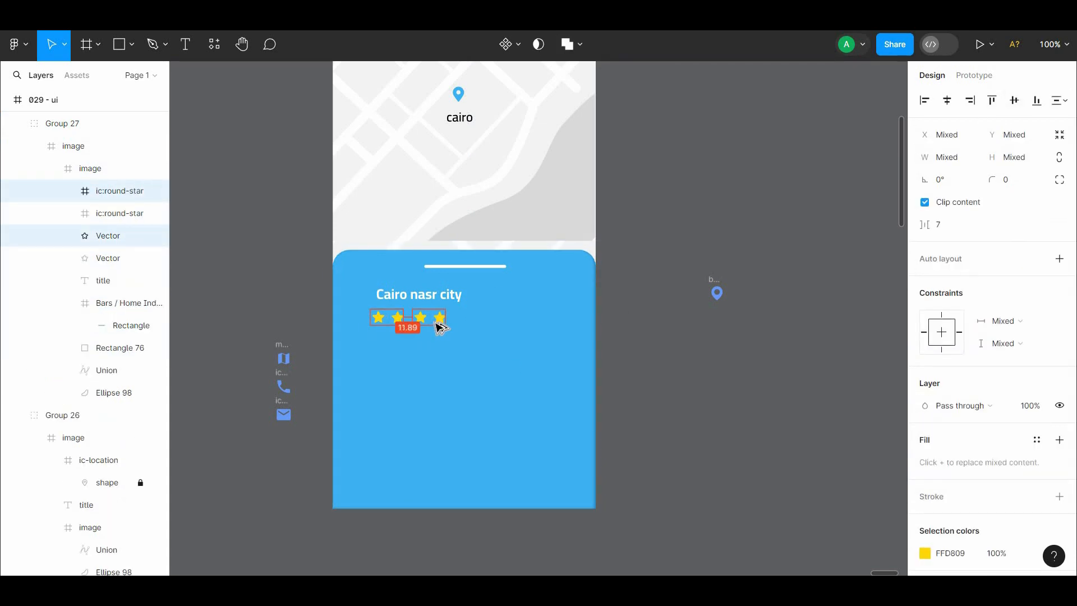
# Even out the spacing of the four stars and add a fifth copy at the row's end, at about X 163, Y 101.
pyautogui.click(435, 317)
pyautogui.doubleClick(416, 316)
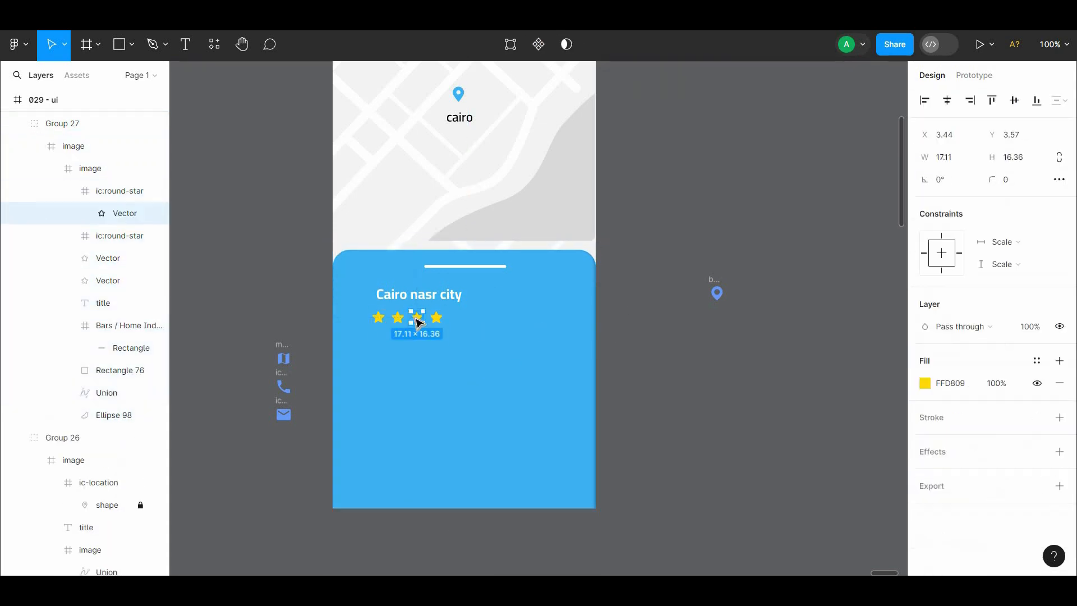
pyautogui.moveTo(416, 315); pyautogui.dragTo(454, 331)
pyautogui.click(610, 331)
# Recolour the fifth star white FFFFFF.
pyautogui.scroll(1, 455, 342)
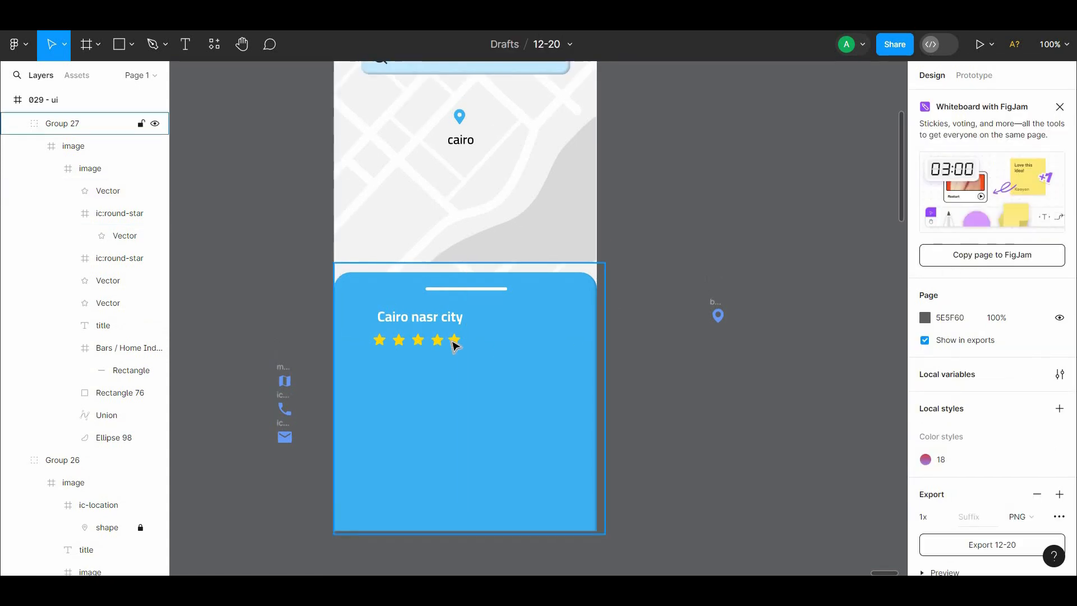
pyautogui.doubleClick(453, 341)
pyautogui.doubleClick(454, 341)
pyautogui.click(925, 384)
pyautogui.moveTo(807, 266); pyautogui.dragTo(704, 241)
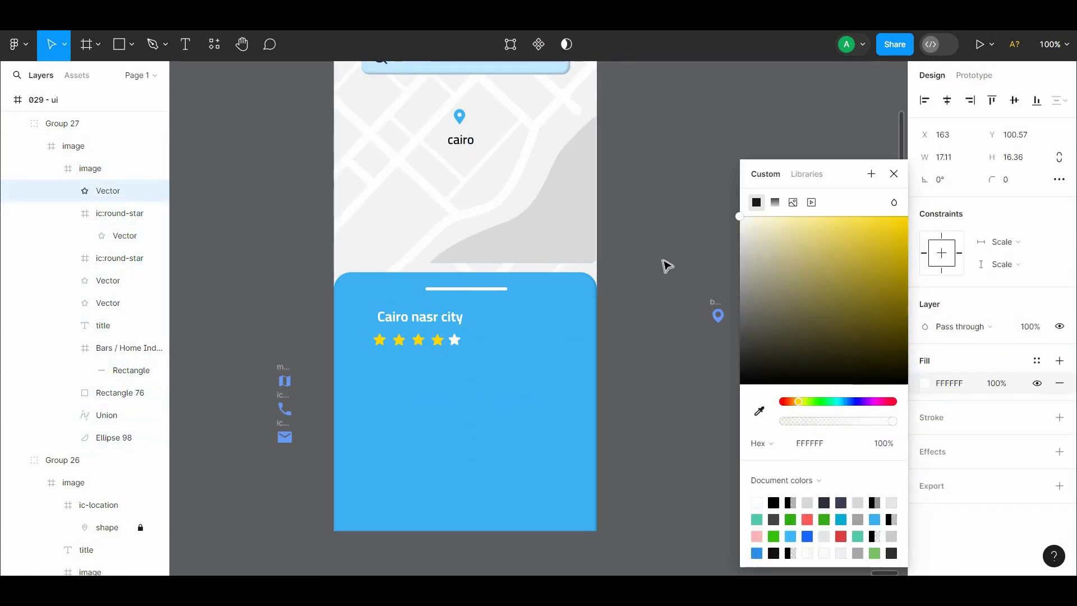
pyautogui.click(667, 266)
# Group the five stars and shrink the group to about 105 × 20 beneath the Cairo nasr city title.
pyautogui.click(453, 339)
pyautogui.doubleClick(440, 343)
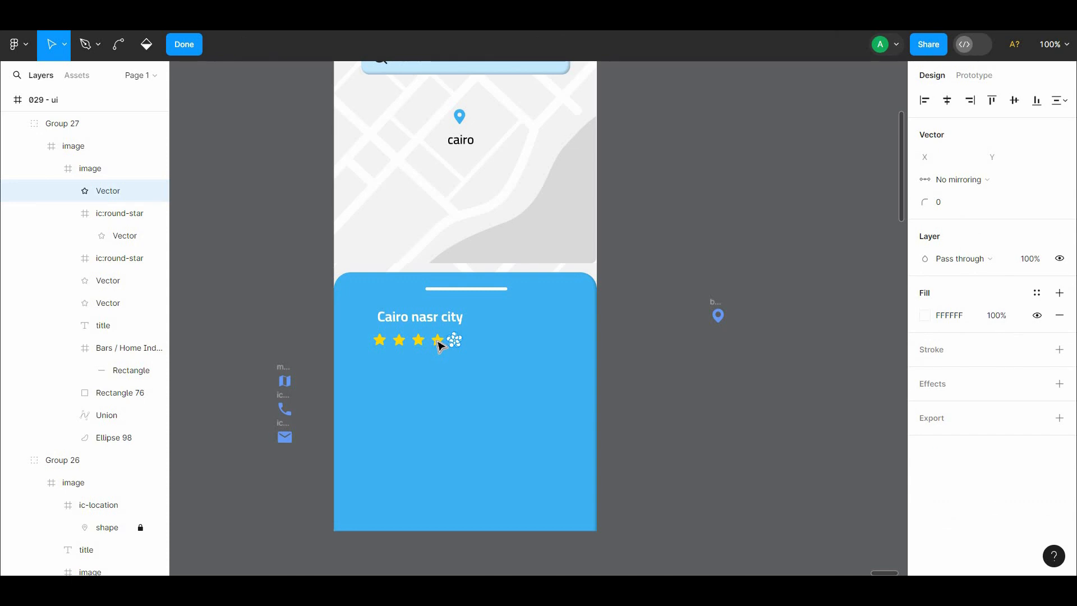
pyautogui.click(440, 344)
pyautogui.keyDown('shift'); pyautogui.click(419, 342); pyautogui.keyUp('shift')
pyautogui.keyDown('shift'); pyautogui.click(399, 342); pyautogui.keyUp('shift')
pyautogui.keyDown('shift'); pyautogui.click(381, 342); pyautogui.keyUp('shift')
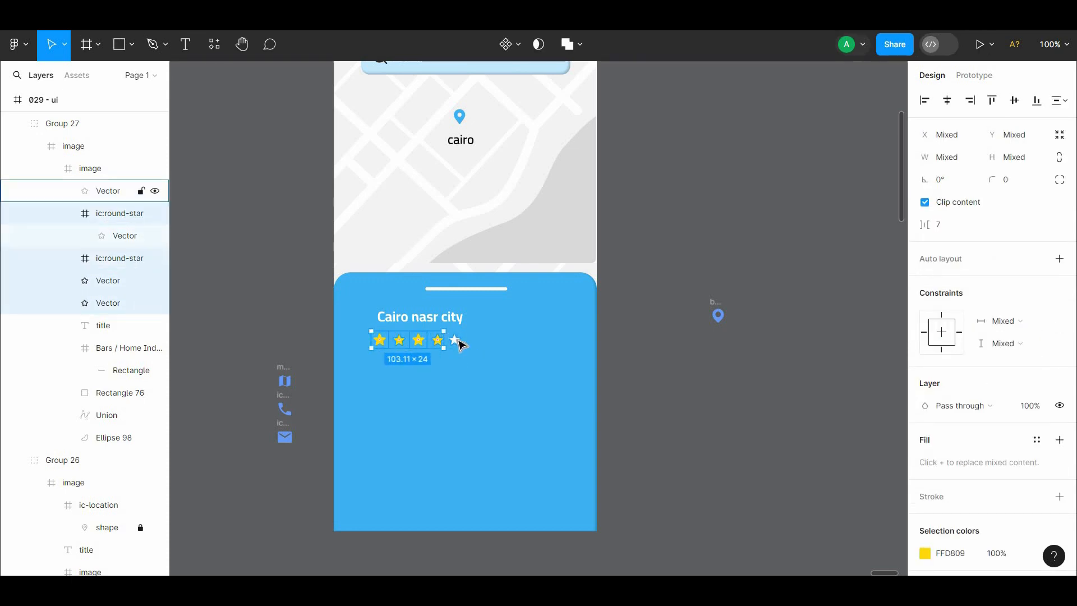
pyautogui.keyDown('shift'); pyautogui.click(456, 342); pyautogui.keyUp('shift')
pyautogui.rightClick(440, 339)
pyautogui.click(463, 306)
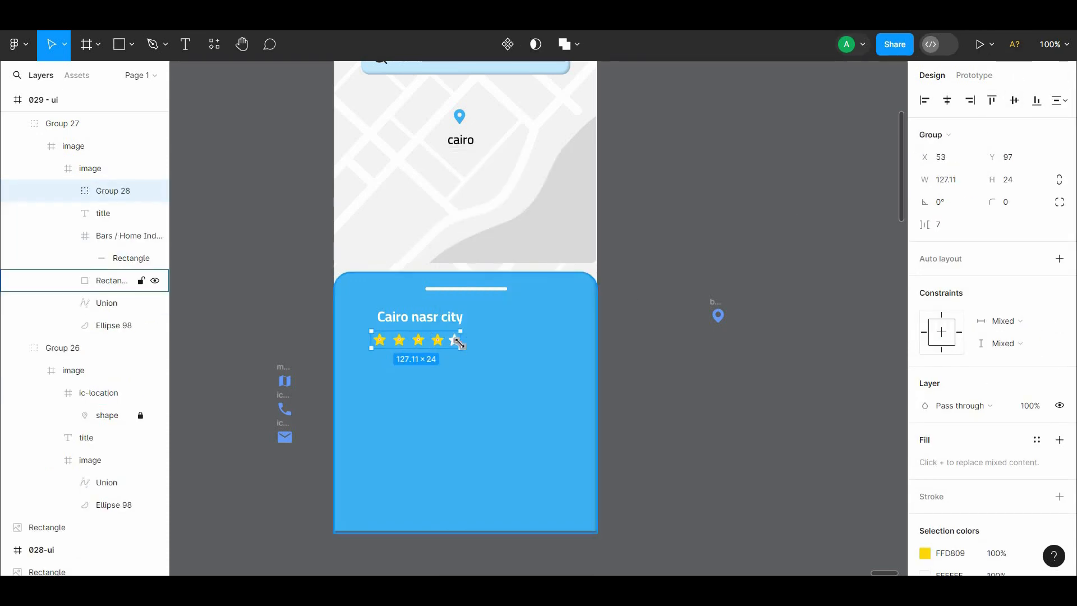
pyautogui.moveTo(460, 348); pyautogui.dragTo(452, 346)
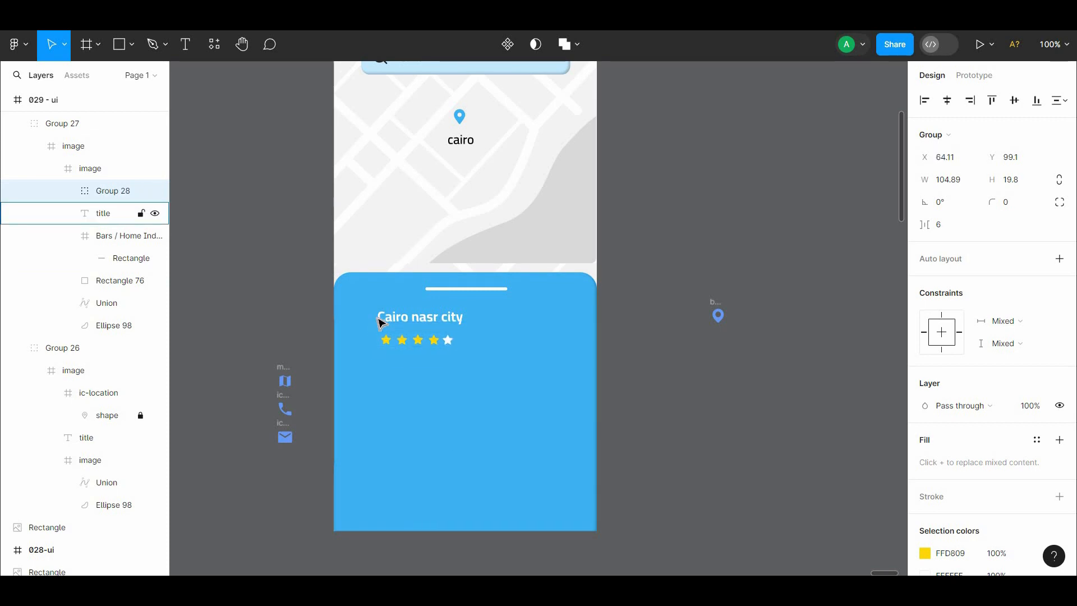
pyautogui.click(659, 305)
# Move the map, phone and email icons into the blue panel at X 84 and recolour them white FFFFFF.
pyautogui.scroll(-1, 567, 307)
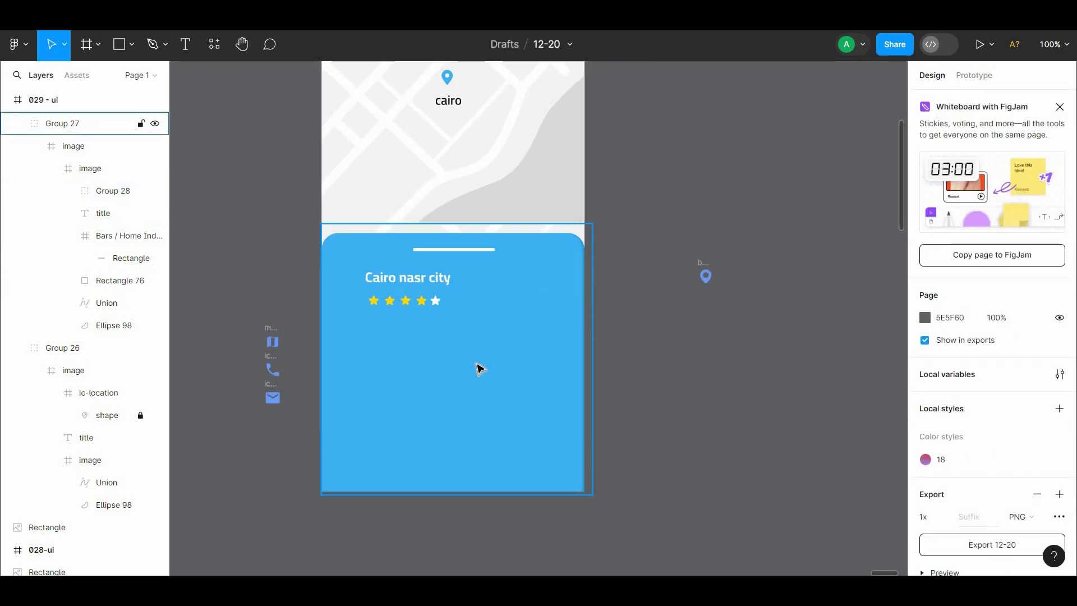
pyautogui.moveTo(241, 308); pyautogui.dragTo(390, 402)
pyautogui.click(766, 442)
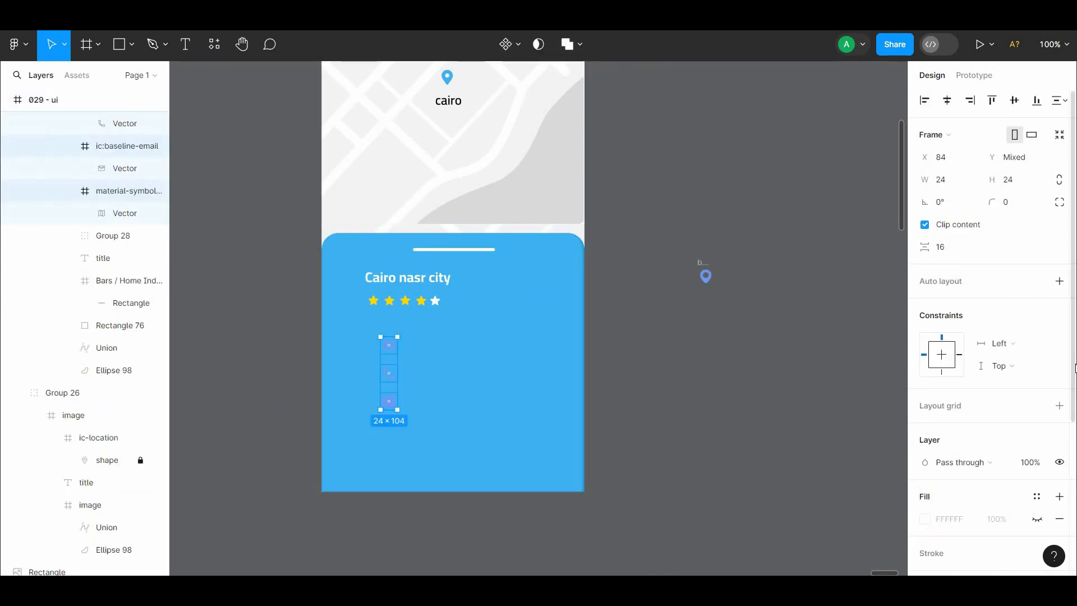
pyautogui.scroll(-4, 987, 371)
pyautogui.click(923, 381)
pyautogui.click(661, 137)
# Move the three contact icons up and left, below the star group and about 16 px to the left of it.
pyautogui.click(395, 346)
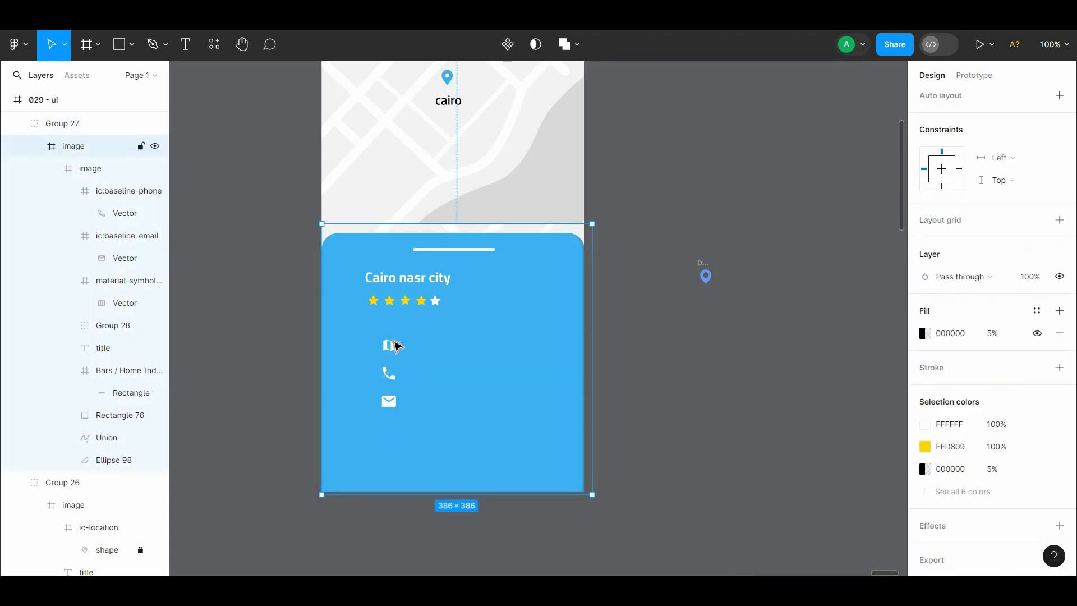
pyautogui.doubleClick(395, 346)
pyautogui.keyDown('shift'); pyautogui.click(388, 373); pyautogui.keyUp('shift')
pyautogui.keyDown('shift'); pyautogui.click(385, 403); pyautogui.keyUp('shift')
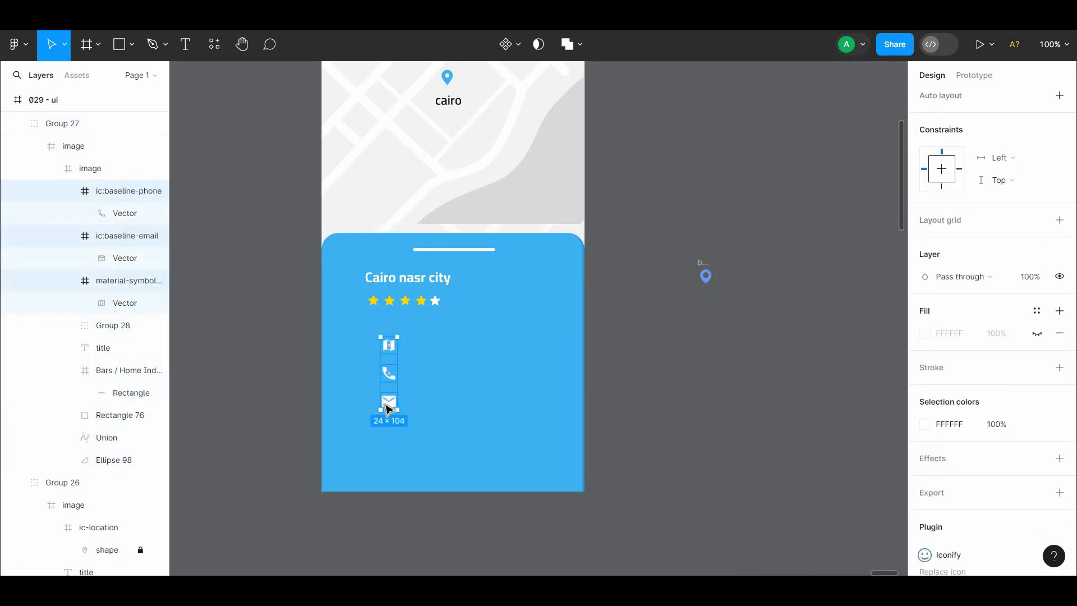
pyautogui.moveTo(348, 393); pyautogui.dragTo(352, 385)
pyautogui.press('alt')
pyautogui.hotkey('alt', 'Left')
pyautogui.hotkey('alt', 'Left')
pyautogui.hotkey('alt', 'Left')
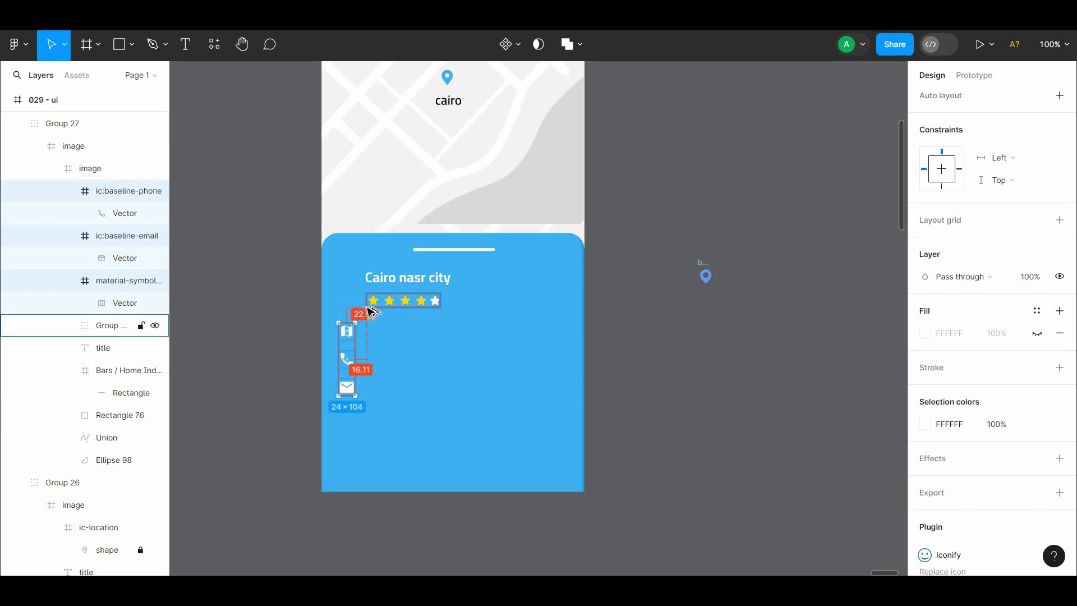
pyautogui.click(693, 347)
pyautogui.moveTo(693, 346); pyautogui.dragTo(727, 511)
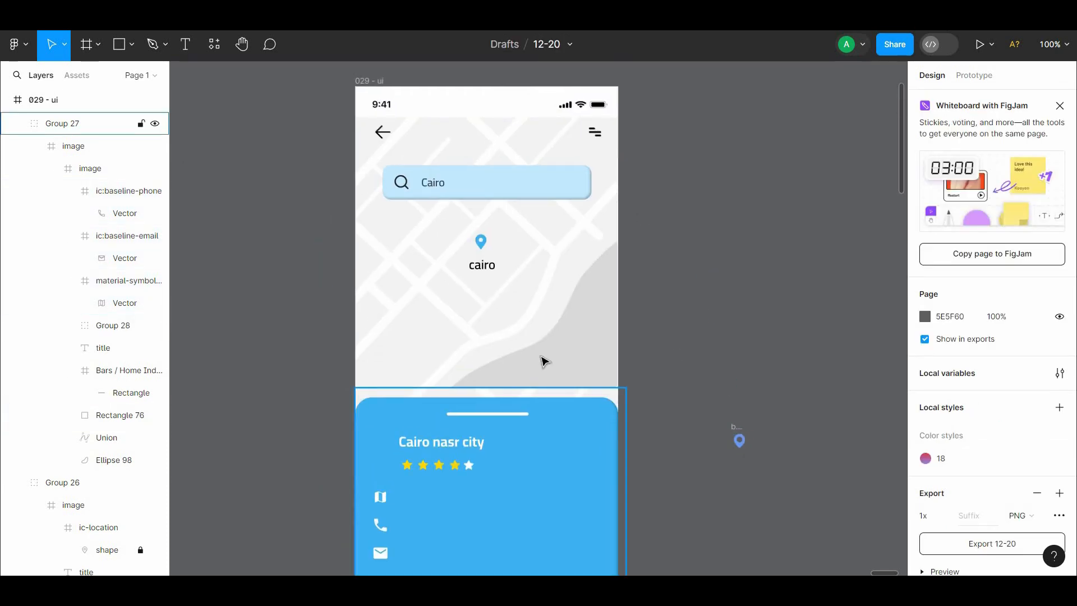
pyautogui.moveTo(544, 362); pyautogui.dragTo(544, 235)
pyautogui.hotkey('ctrl', 'z')
pyautogui.click(724, 269)
pyautogui.moveTo(468, 450); pyautogui.dragTo(473, 344)
# Try bringing the map group to the front of the screen, and undo the change.
pyautogui.click(561, 253)
pyautogui.moveTo(625, 284); pyautogui.dragTo(567, 284)
pyautogui.rightClick(554, 261)
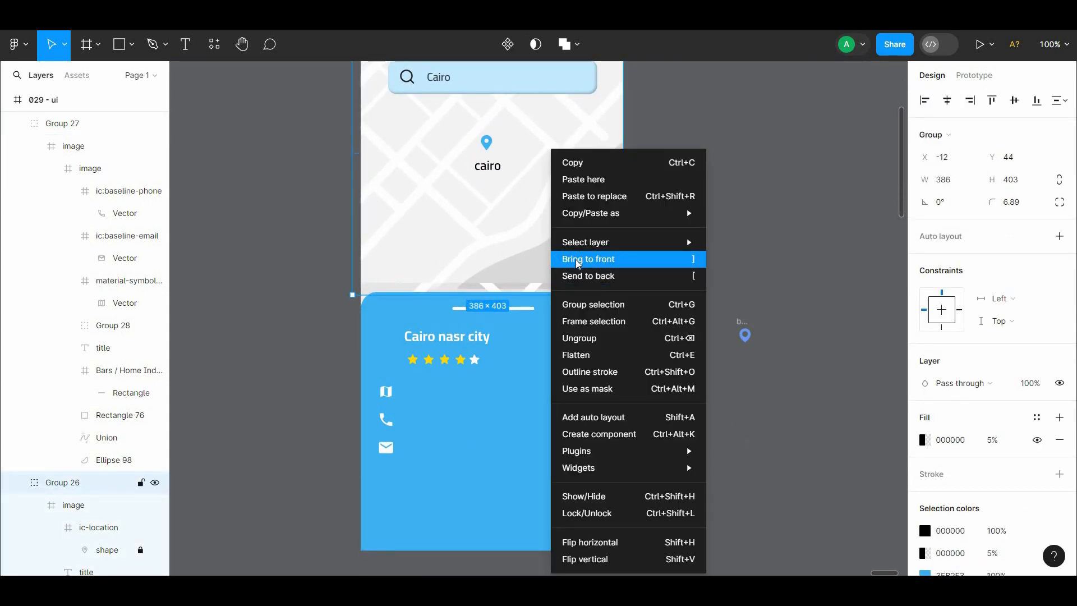
pyautogui.click(578, 262)
pyautogui.click(656, 219)
pyautogui.moveTo(656, 219); pyautogui.dragTo(665, 293)
pyautogui.hotkey('ctrl', 'z')
pyautogui.hotkey('ctrl', 'z')
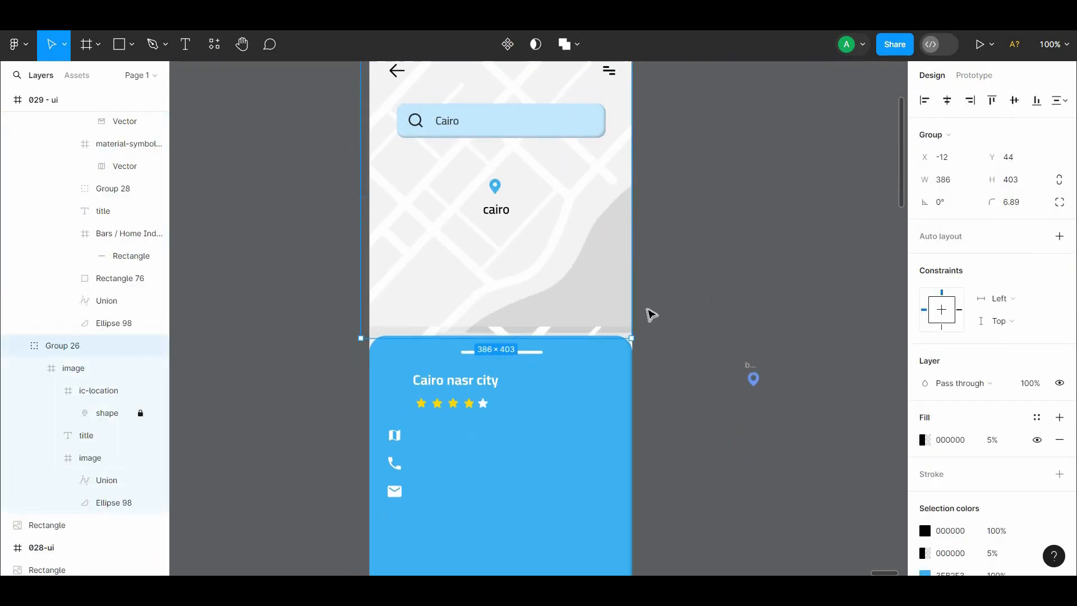
# Send the blue bottom panel group behind the map group.
pyautogui.click(651, 314)
pyautogui.scroll(-2, 645, 269)
pyautogui.click(628, 238)
pyautogui.rightClick(624, 247)
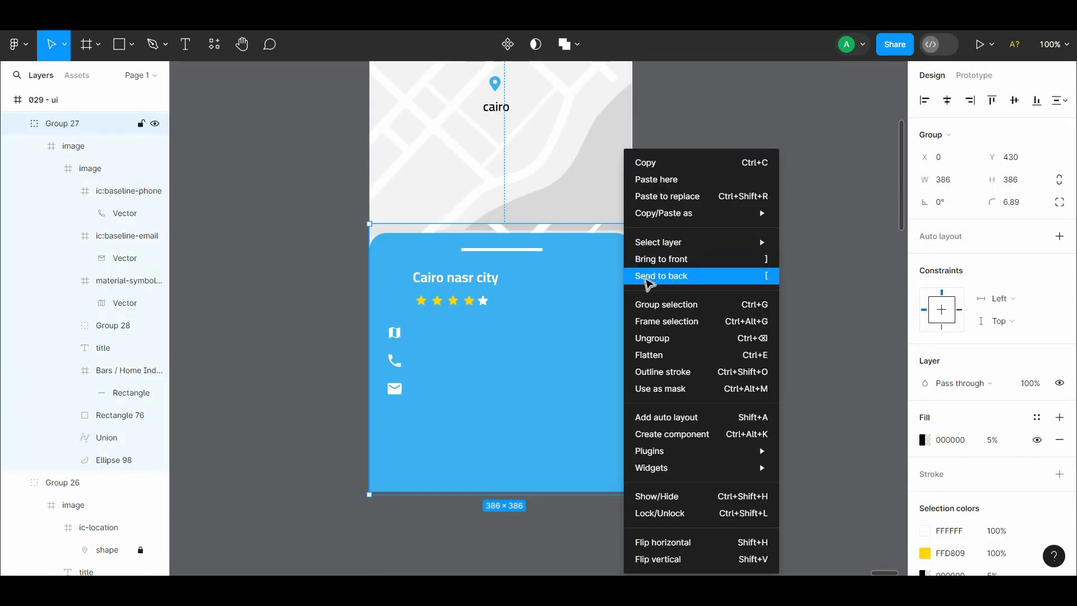
pyautogui.click(647, 279)
pyautogui.click(663, 242)
# Duplicate the Cairo nasr city title beside the map icon and set the copy's font size to 14.
pyautogui.moveTo(664, 241); pyautogui.dragTo(667, 198)
pyautogui.doubleClick(440, 235)
pyautogui.doubleClick(443, 235)
pyautogui.moveTo(455, 236); pyautogui.dragTo(459, 297)
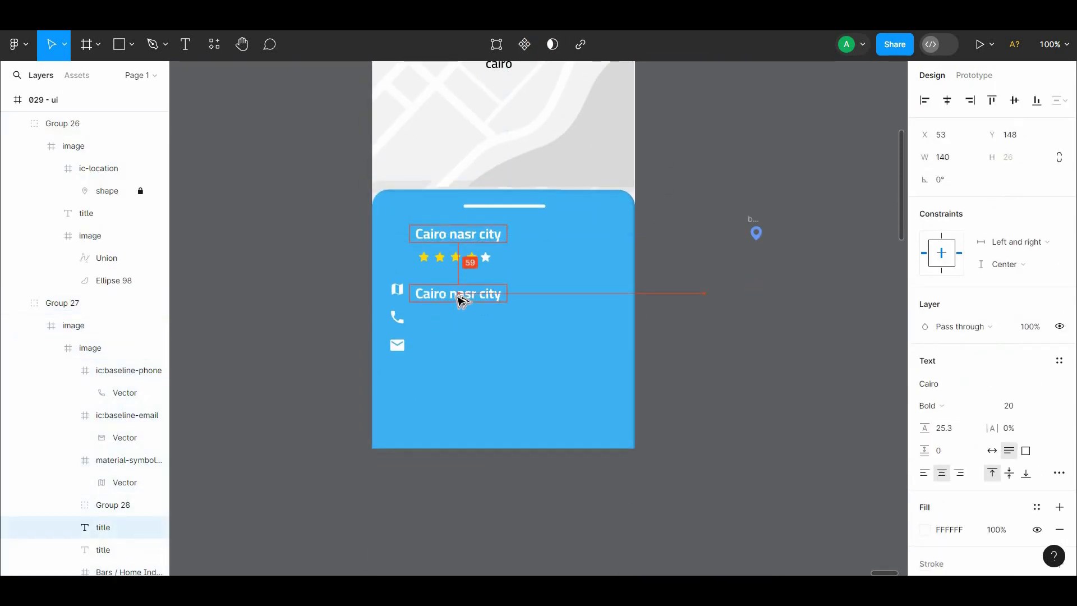
pyautogui.click(1027, 408)
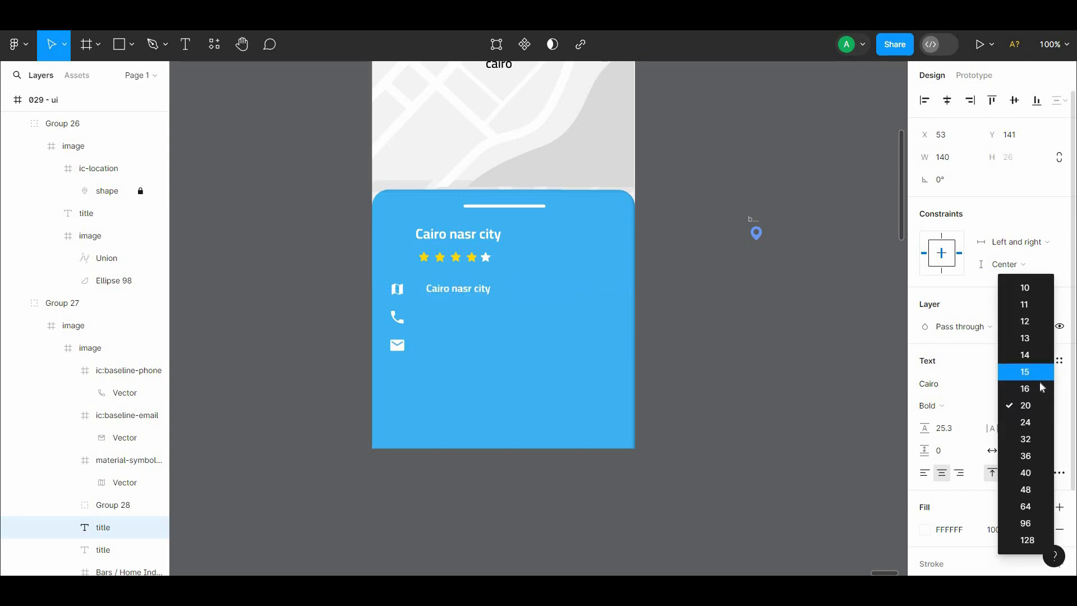
pyautogui.click(1035, 365)
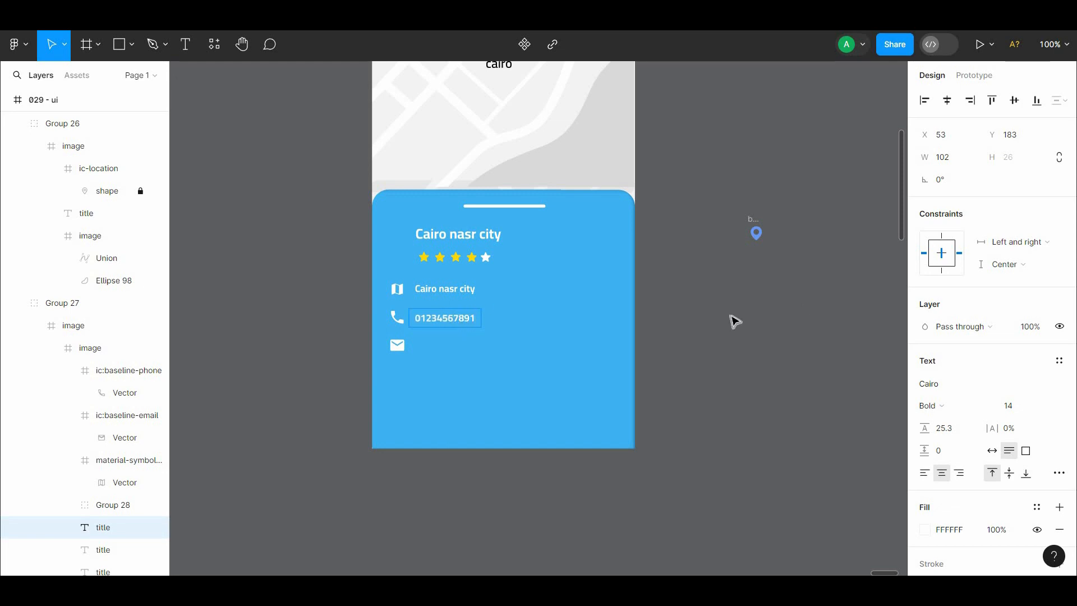
# Duplicate the phone number text beside the email icon, at about X 61, Y 221, and fill in the contact's e-mail address.
pyautogui.click(682, 321)
pyautogui.doubleClick(449, 321)
pyautogui.doubleClick(456, 320)
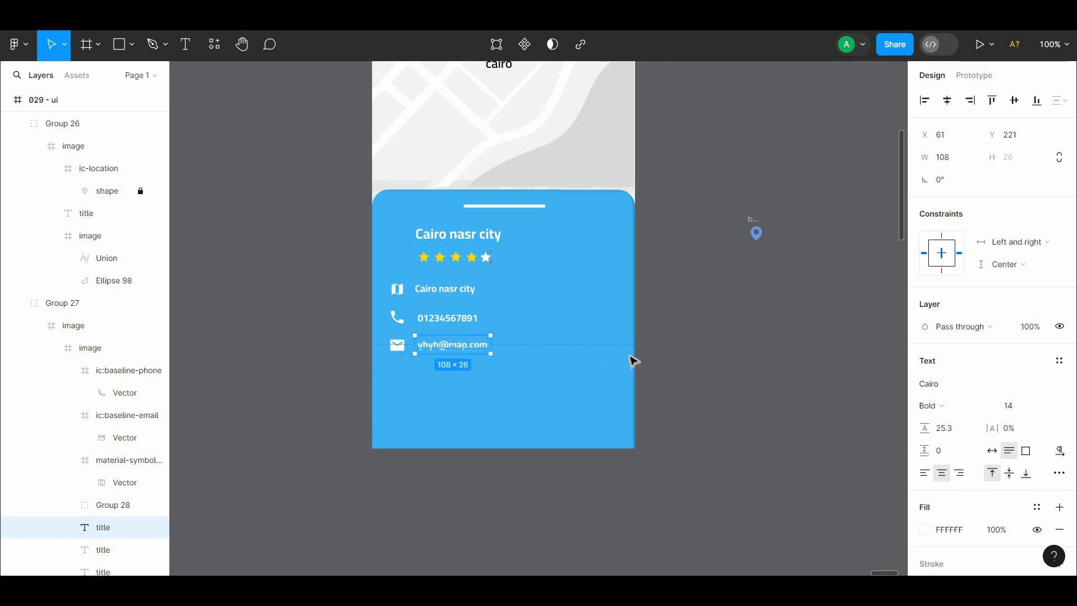
pyautogui.click(707, 324)
pyautogui.moveTo(710, 338); pyautogui.dragTo(721, 346)
# Tidy up the three contact icons and their texts with 16 px vertical spacing, and adjust the gap between the two columns.
pyautogui.click(470, 385)
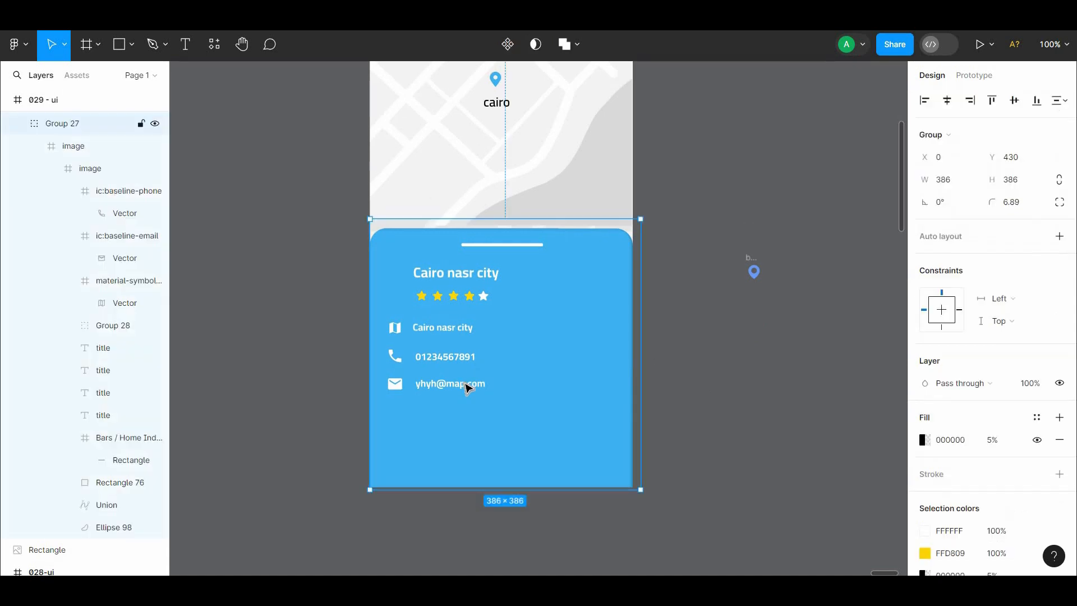
pyautogui.doubleClick(467, 386)
pyautogui.keyDown('shift'); pyautogui.click(449, 357); pyautogui.keyUp('shift')
pyautogui.keyDown('shift'); pyautogui.click(396, 384); pyautogui.keyUp('shift')
pyautogui.keyDown('shift'); pyautogui.click(396, 356); pyautogui.keyUp('shift')
pyautogui.keyDown('shift'); pyautogui.click(396, 328); pyautogui.keyUp('shift')
pyautogui.keyDown('shift'); pyautogui.click(429, 332); pyautogui.keyUp('shift')
pyautogui.click(484, 384)
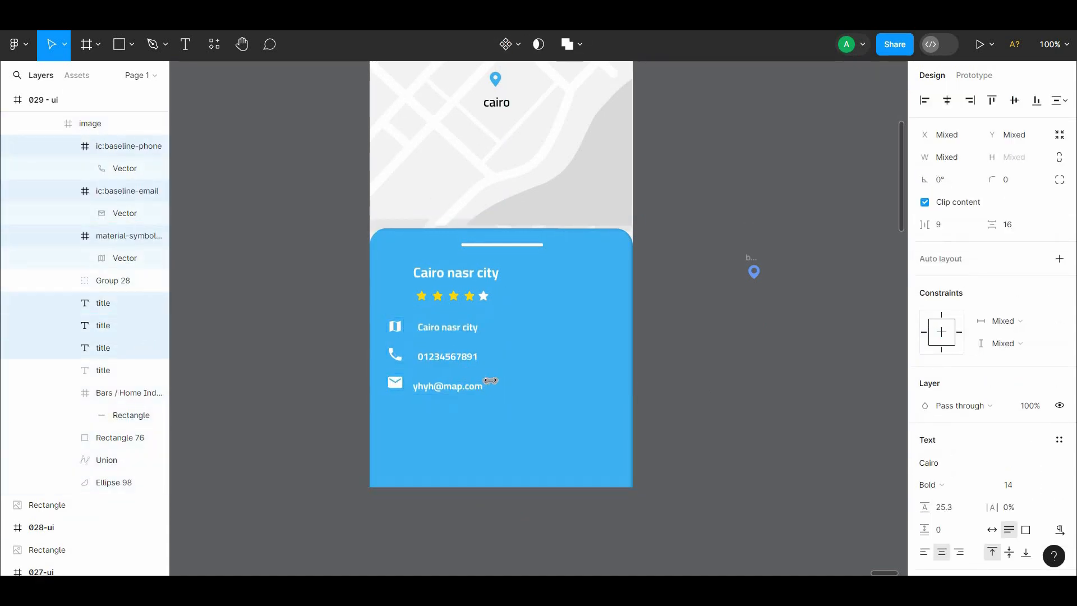
pyautogui.moveTo(408, 370); pyautogui.dragTo(406, 370)
# Line up the three contact texts on a common left edge beside their icons, at about X 59.
pyautogui.click(435, 364)
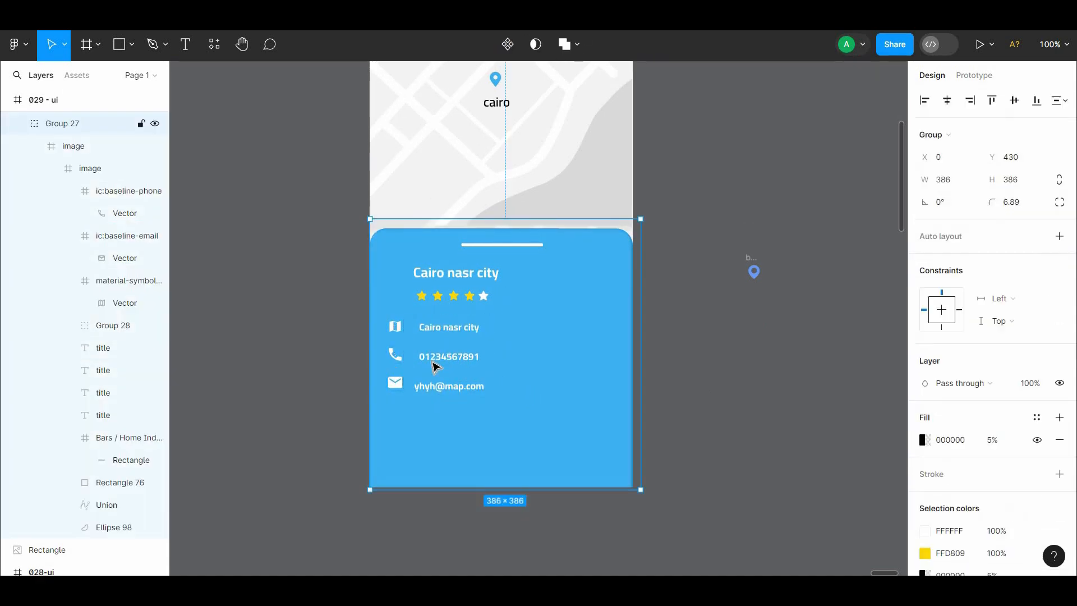
pyautogui.doubleClick(434, 370)
pyautogui.click(434, 361)
pyautogui.click(418, 328)
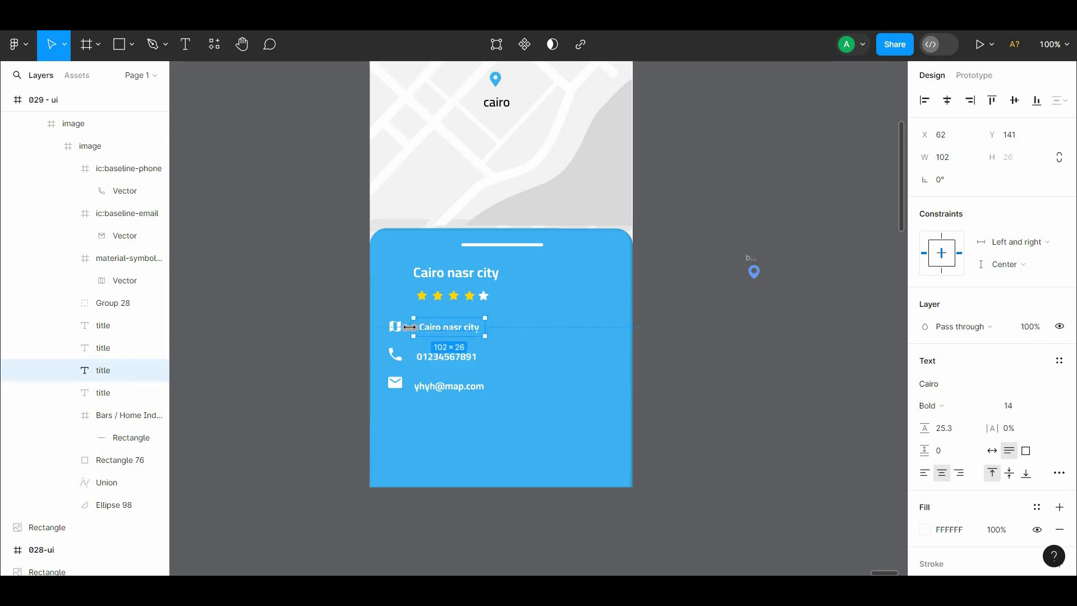
pyautogui.keyDown('shift'); pyautogui.click(436, 361); pyautogui.keyUp('shift')
pyautogui.keyDown('shift'); pyautogui.click(449, 386); pyautogui.keyUp('shift')
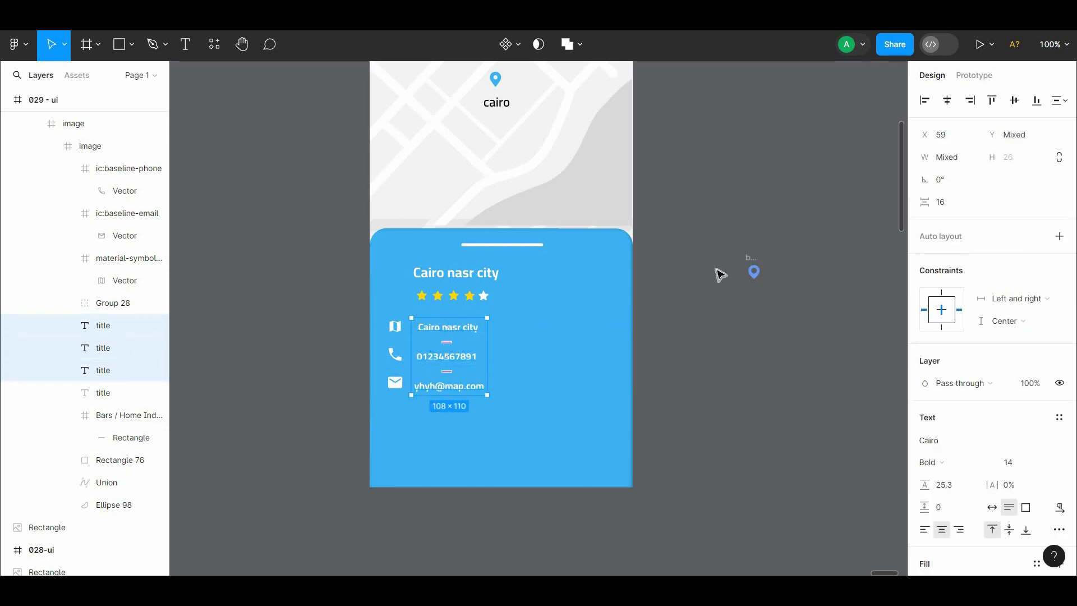
pyautogui.keyDown('shift'); pyautogui.click(396, 333); pyautogui.keyUp('shift')
pyautogui.keyDown('shift'); pyautogui.click(396, 355); pyautogui.keyUp('shift')
pyautogui.keyDown('shift'); pyautogui.click(395, 379); pyautogui.keyUp('shift')
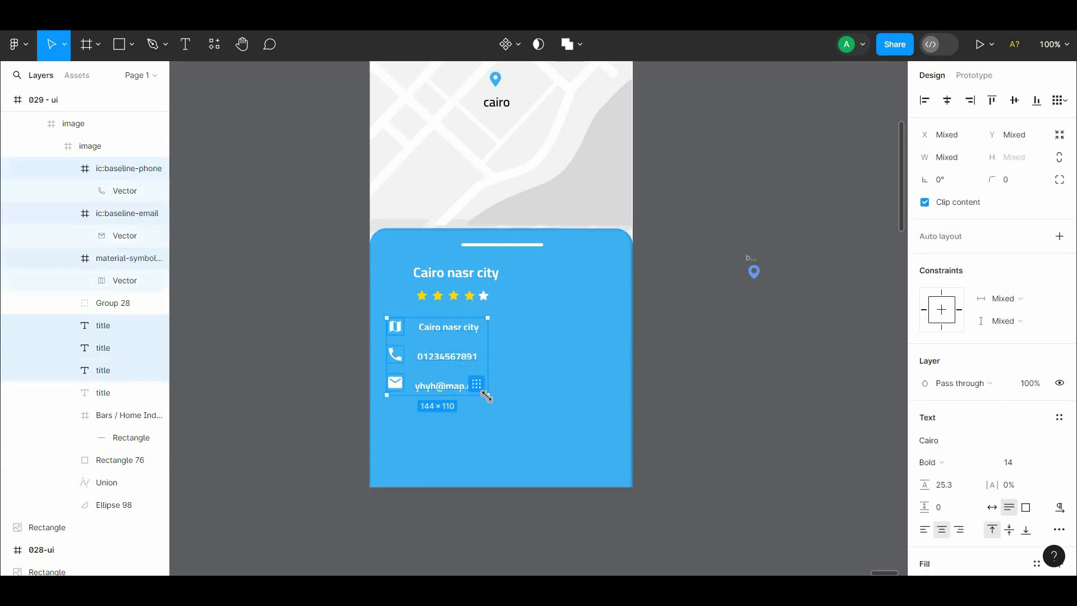
pyautogui.click(672, 271)
# Shorten the blue bottom panel by lowering the top edge of its frame.
pyautogui.scroll(1, 673, 271)
pyautogui.doubleClick(476, 325)
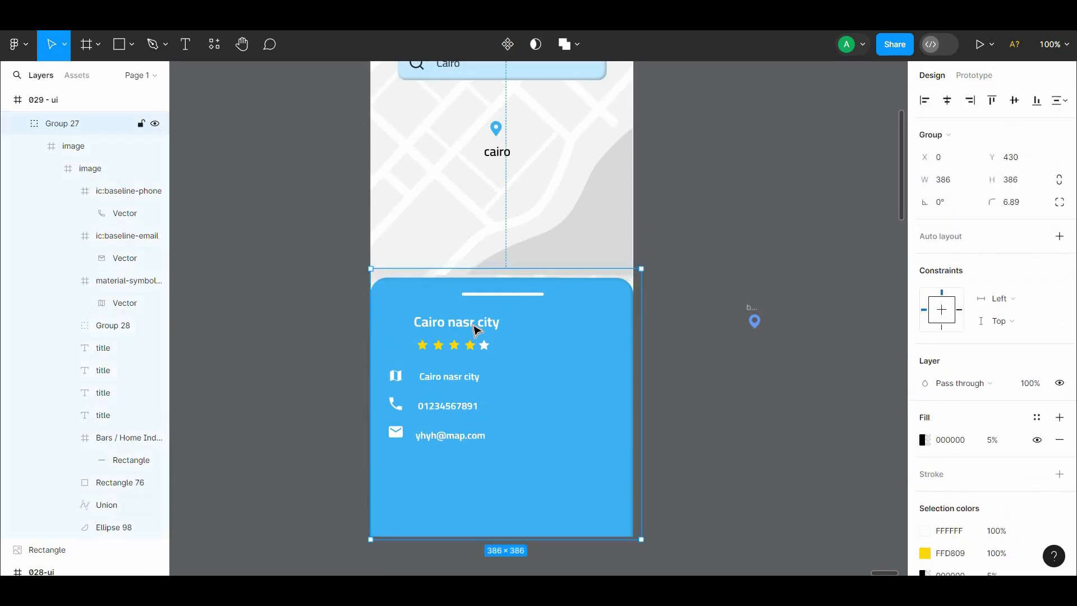
pyautogui.doubleClick(476, 325)
pyautogui.click(663, 298)
pyautogui.click(591, 289)
pyautogui.moveTo(591, 280); pyautogui.dragTo(607, 361)
# Move the white home indicator bar's frame to Y 33 and lower the blue rectangle's top edge to meet it.
pyautogui.doubleClick(517, 322)
pyautogui.doubleClick(521, 320)
pyautogui.doubleClick(524, 319)
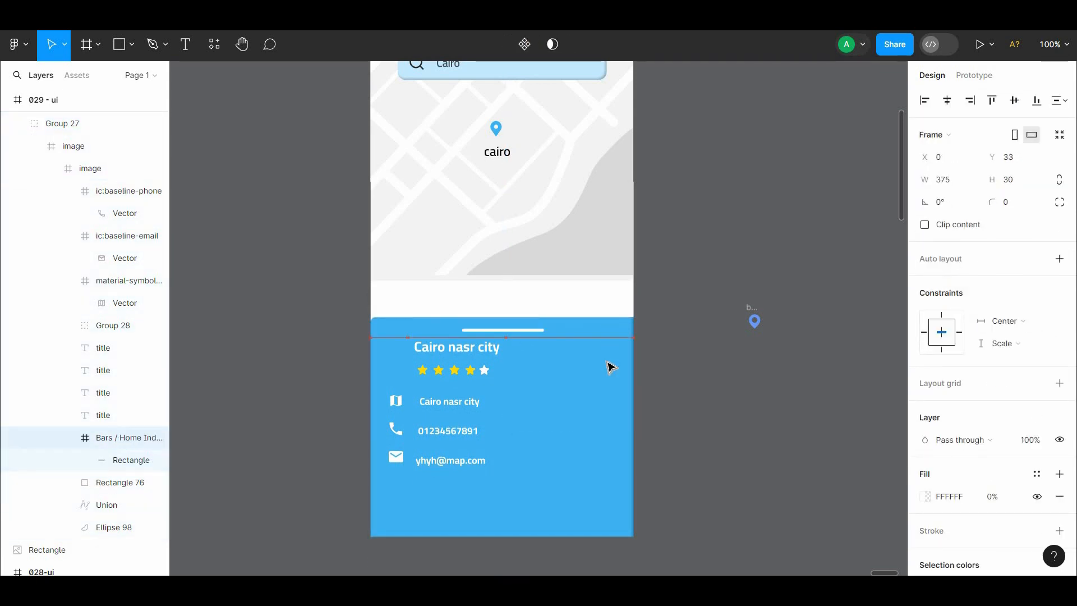
pyautogui.click(552, 497)
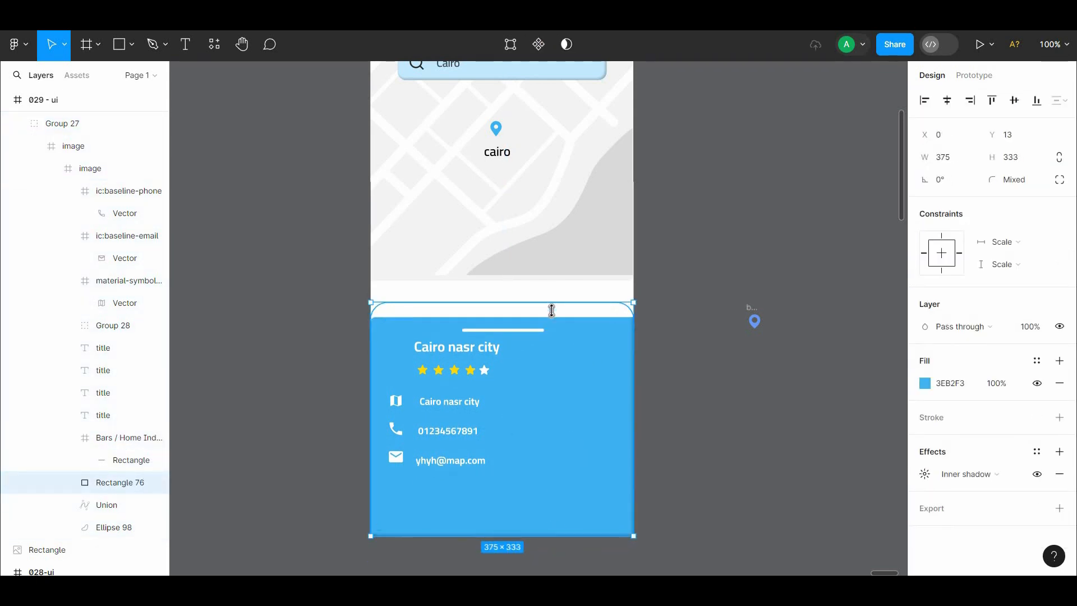
pyautogui.moveTo(552, 320); pyautogui.dragTo(555, 317)
pyautogui.doubleClick(533, 331)
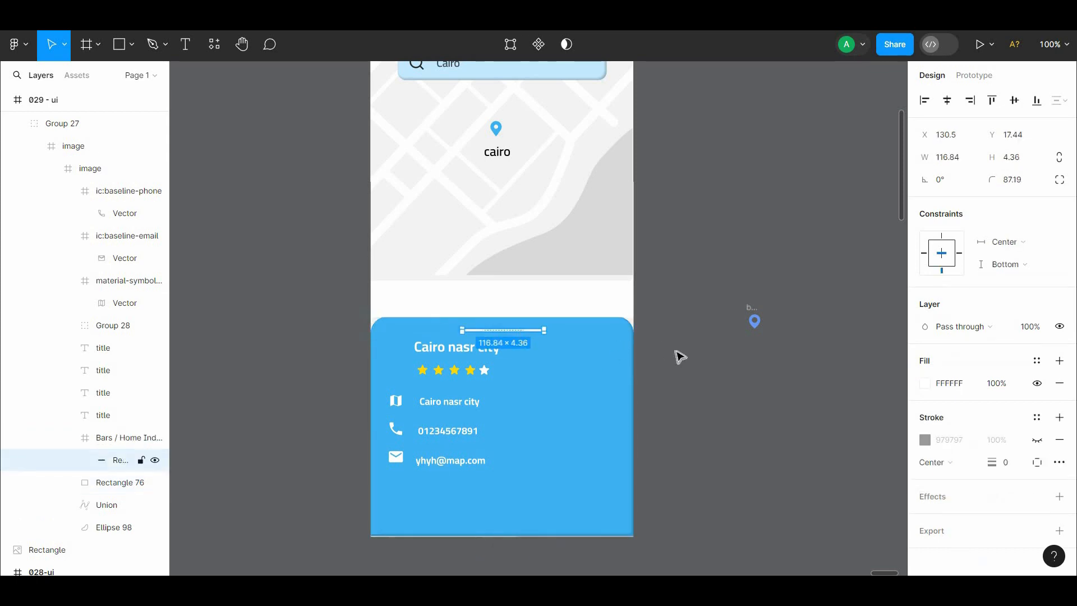
pyautogui.click(680, 356)
# Move the title, star group, contact icons and contact texts down together to 13 px below the home indicator bar's frame.
pyautogui.doubleClick(492, 349)
pyautogui.doubleClick(492, 350)
pyautogui.keyDown('shift'); pyautogui.click(454, 369); pyautogui.keyUp('shift')
pyautogui.keyDown('shift'); pyautogui.click(448, 401); pyautogui.keyUp('shift')
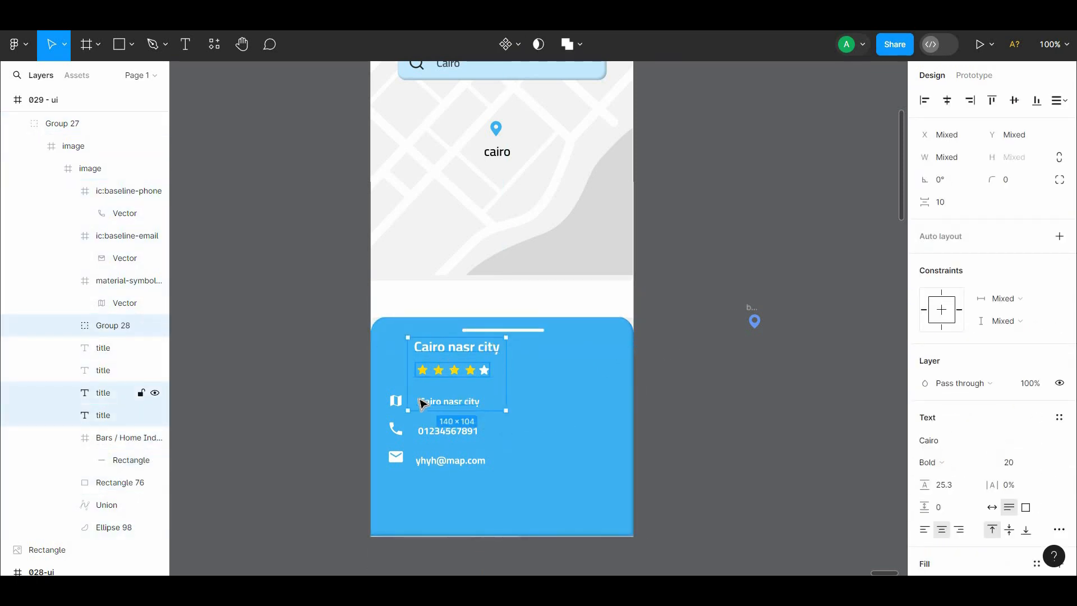
pyautogui.keyDown('shift'); pyautogui.click(395, 401); pyautogui.keyUp('shift')
pyautogui.keyDown('shift'); pyautogui.click(396, 429); pyautogui.keyUp('shift')
pyautogui.keyDown('shift'); pyautogui.click(448, 431); pyautogui.keyUp('shift')
pyautogui.keyDown('shift'); pyautogui.click(451, 460); pyautogui.keyUp('shift')
pyautogui.keyDown('shift'); pyautogui.click(396, 456); pyautogui.keyUp('shift')
pyautogui.press('Down')
pyautogui.press('Down')
pyautogui.press('Down')
pyautogui.press('Down')
pyautogui.press('Down')
pyautogui.press('Down')
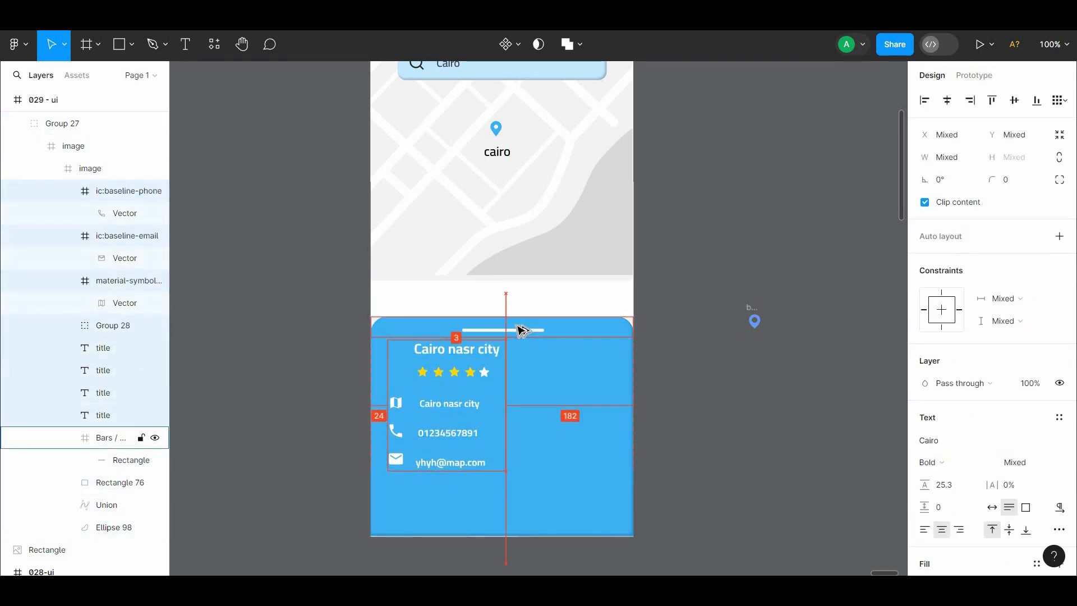
pyautogui.press('Down')
pyautogui.press('Down')
pyautogui.press('Down')
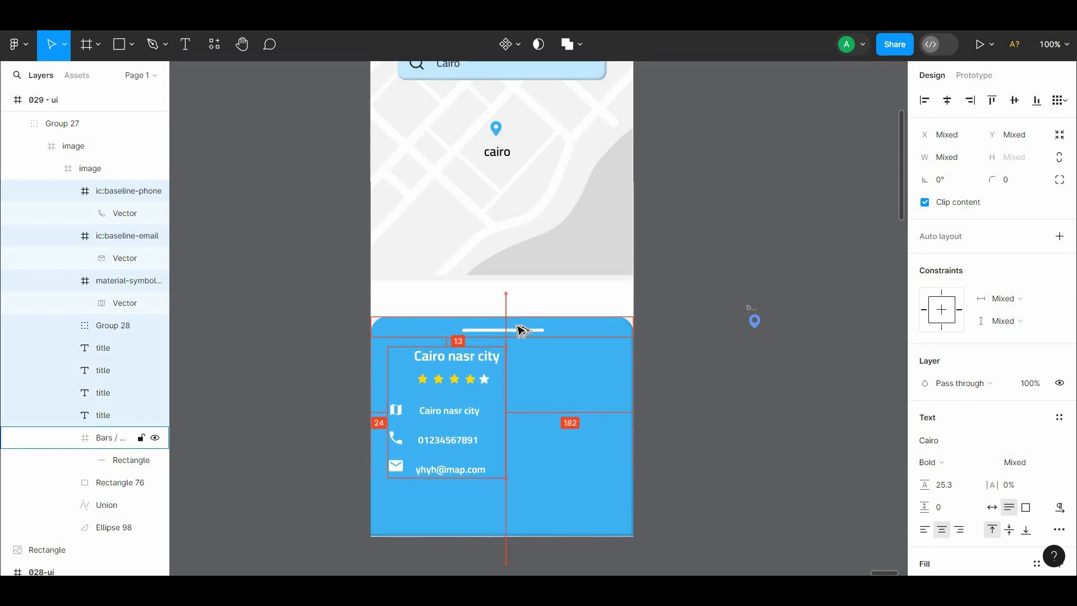
# Move the title, star group, contact icons and contact texts down together to about 23 px below the home indicator bar's frame.
pyautogui.press('Down')
pyautogui.press('Down')
pyautogui.press('Down')
pyautogui.press('Down')
pyautogui.press('Down')
pyautogui.press('Down')
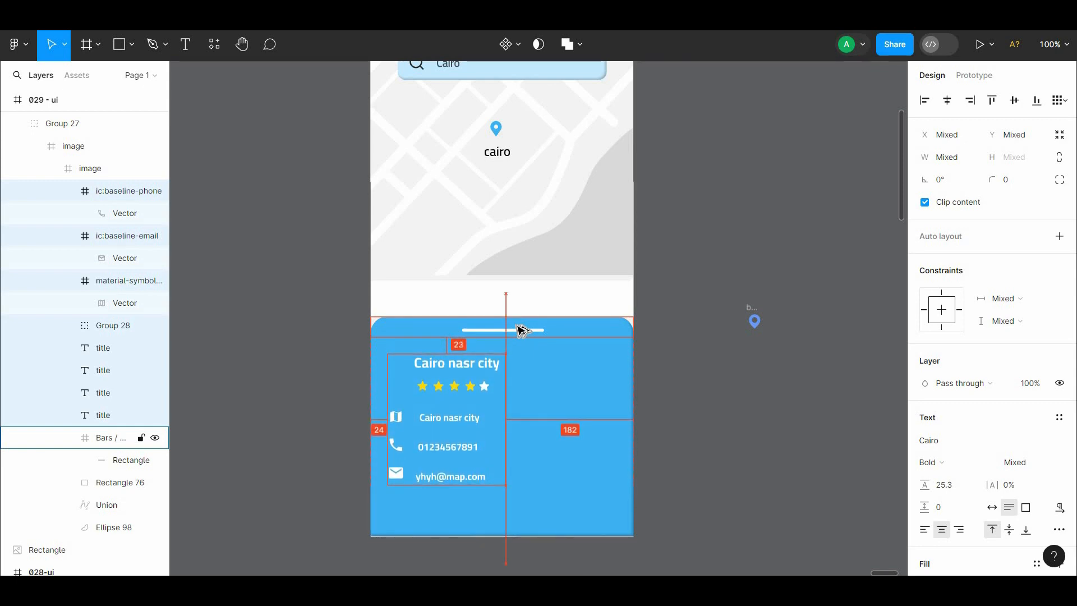
pyautogui.click(708, 244)
pyautogui.click(508, 508)
pyautogui.moveTo(505, 536); pyautogui.dragTo(505, 538)
pyautogui.click(755, 439)
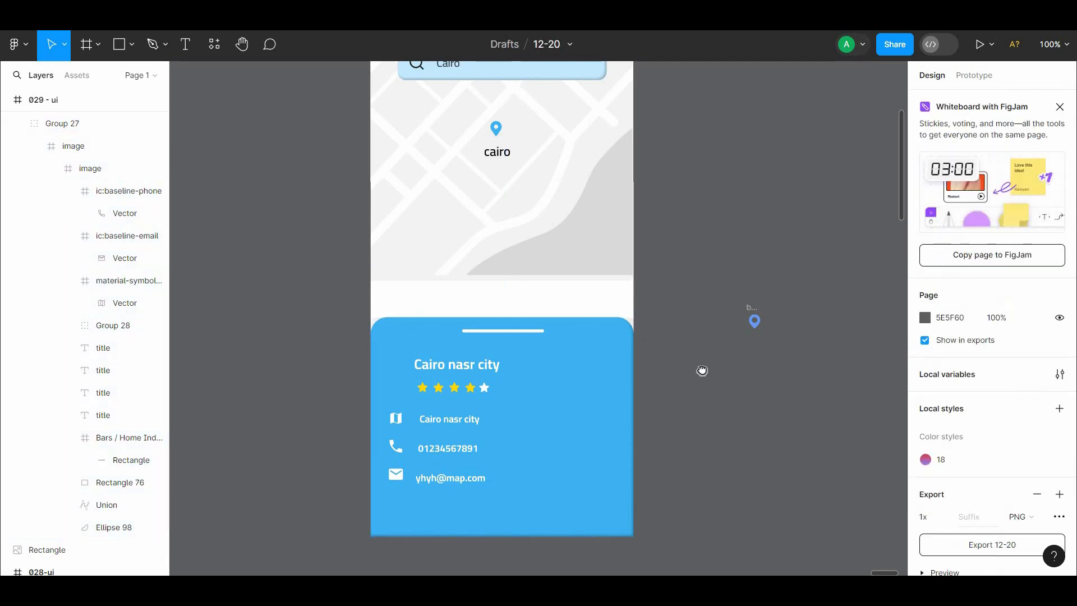
# Duplicate the map group down to X 0, Y 431 and send the copy to the back behind the blue panel.
pyautogui.scroll(2, 685, 320)
pyautogui.hscroll(2, 684, 320)
pyautogui.click(465, 435)
pyautogui.doubleClick(425, 438)
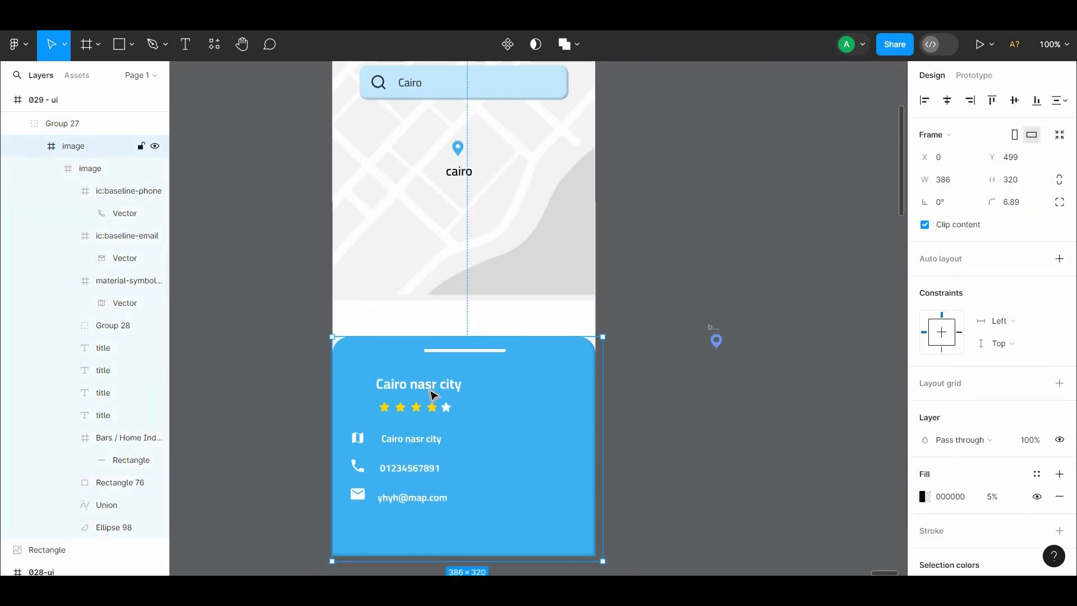
pyautogui.click(676, 180)
pyautogui.scroll(2, 676, 180)
pyautogui.hscroll(-1, 676, 180)
pyautogui.moveTo(563, 225); pyautogui.dragTo(557, 378)
pyautogui.rightClick(557, 378)
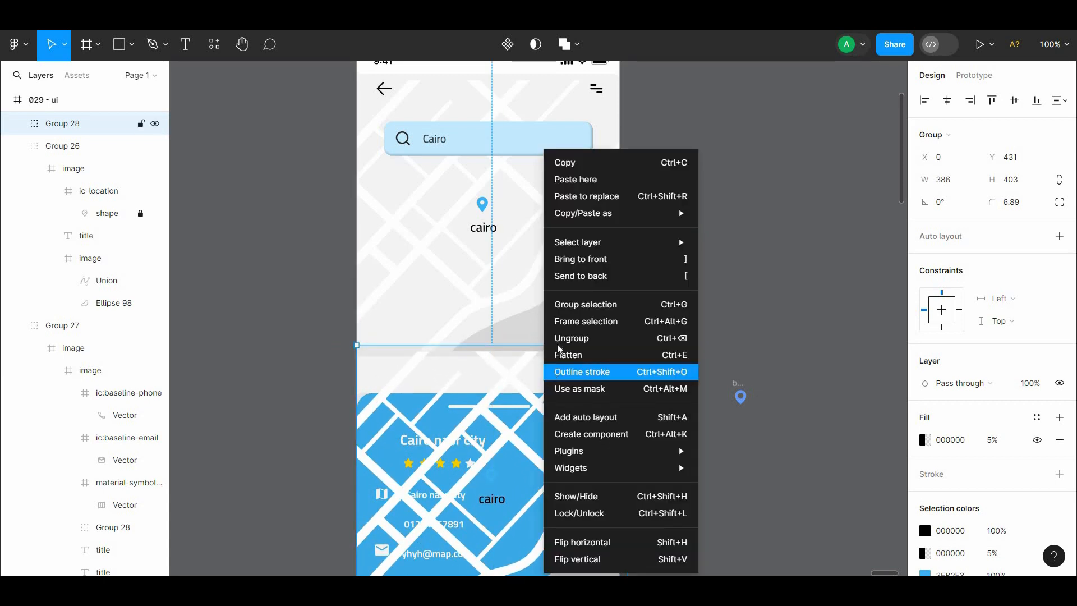
pyautogui.click(554, 276)
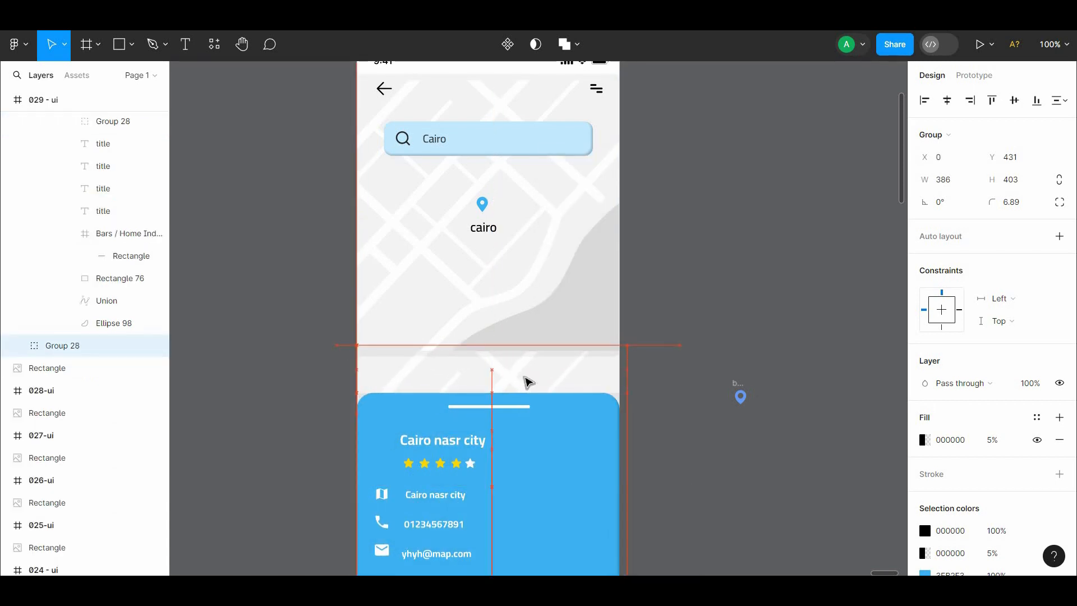
pyautogui.click(522, 319)
pyautogui.rightClick(518, 320)
pyautogui.click(537, 260)
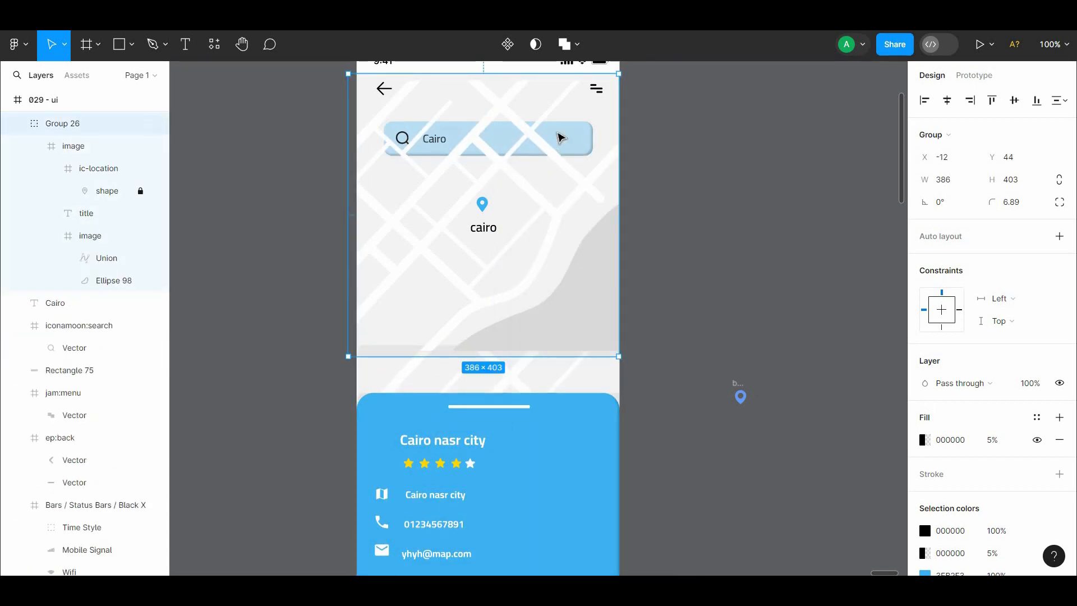
pyautogui.keyDown('ctrl'); pyautogui.click(559, 136); pyautogui.keyUp('ctrl')
pyautogui.click(584, 221)
pyautogui.press('[')
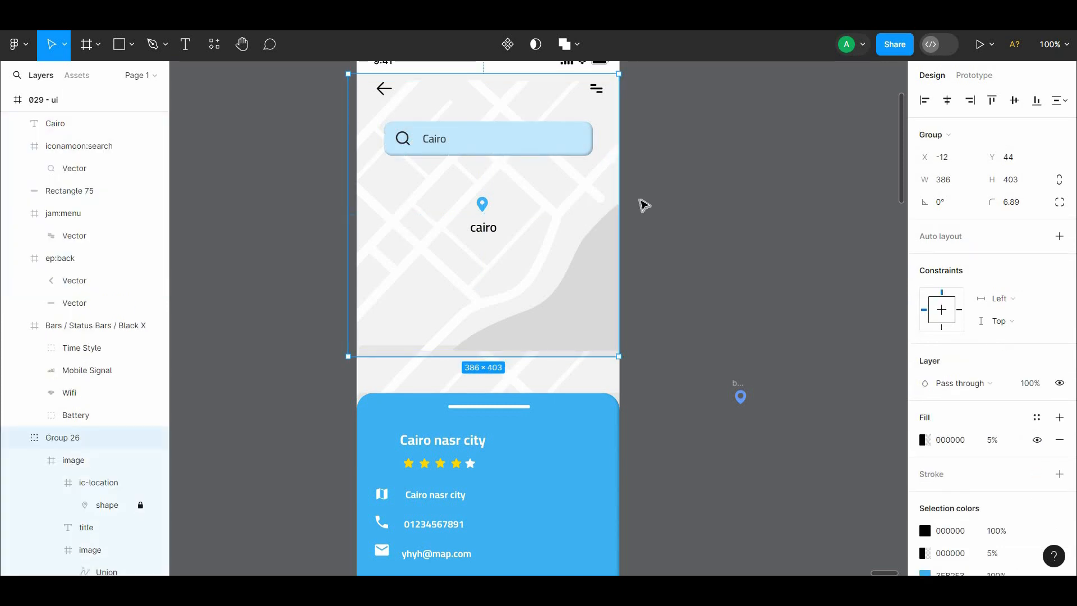
pyautogui.hotkey('ctrl', 'z')
pyautogui.hotkey('ctrl', 'z')
pyautogui.hotkey('ctrl', 'z')
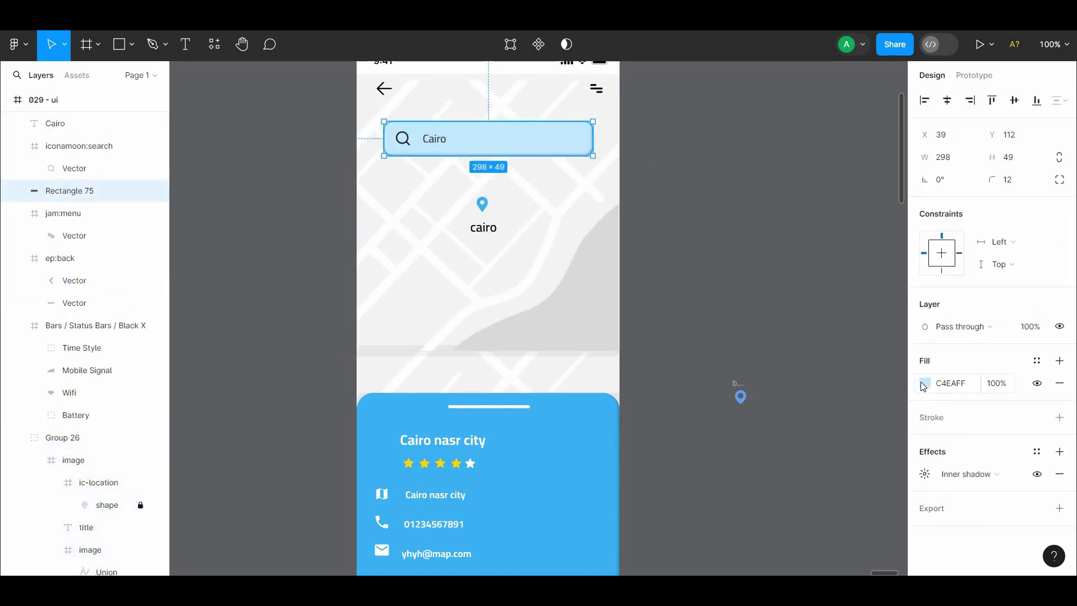
# Fill the search field's rectangle with the blue 3EB2F3 sampled from the bottom panel.
pyautogui.click(924, 384)
pyautogui.click(760, 411)
pyautogui.click(587, 440)
pyautogui.click(668, 359)
# Recolour the search icon to F2F2F2 and the Cairo search text to a light tone, both sampled from the map.
pyautogui.click(434, 139)
pyautogui.keyDown('shift'); pyautogui.click(403, 139); pyautogui.keyUp('shift')
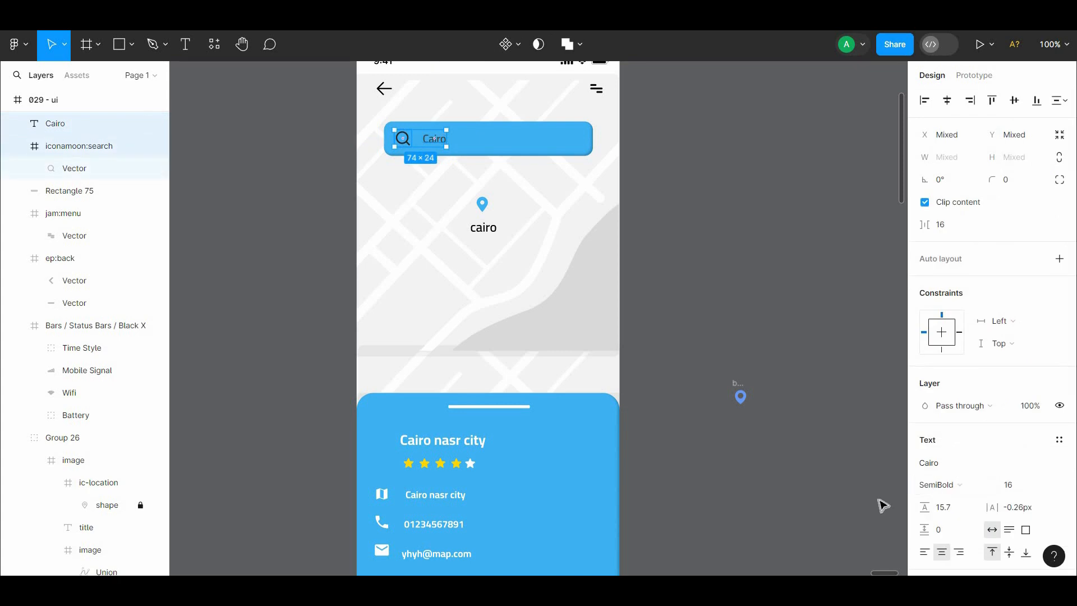
pyautogui.scroll(-5, 1072, 365)
pyautogui.click(924, 458)
pyautogui.click(759, 411)
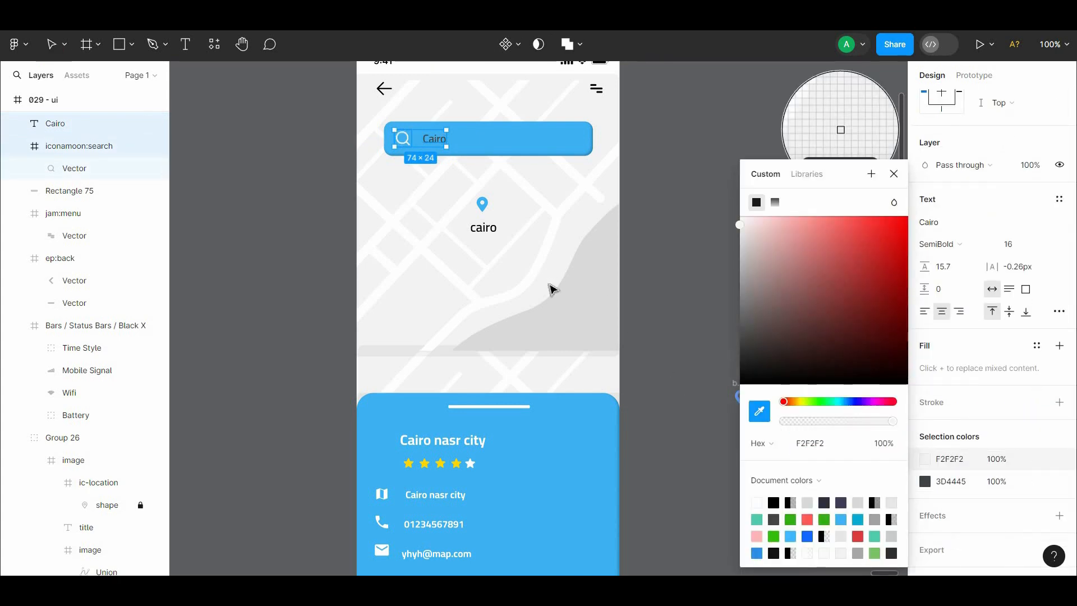
pyautogui.click(550, 288)
pyautogui.click(925, 483)
pyautogui.click(759, 412)
pyautogui.click(561, 275)
pyautogui.click(675, 238)
# Shorten the upper map group slightly from its bottom edge and raise the lower map copy's top edge to Y 413, height 421.
pyautogui.scroll(-1, 684, 206)
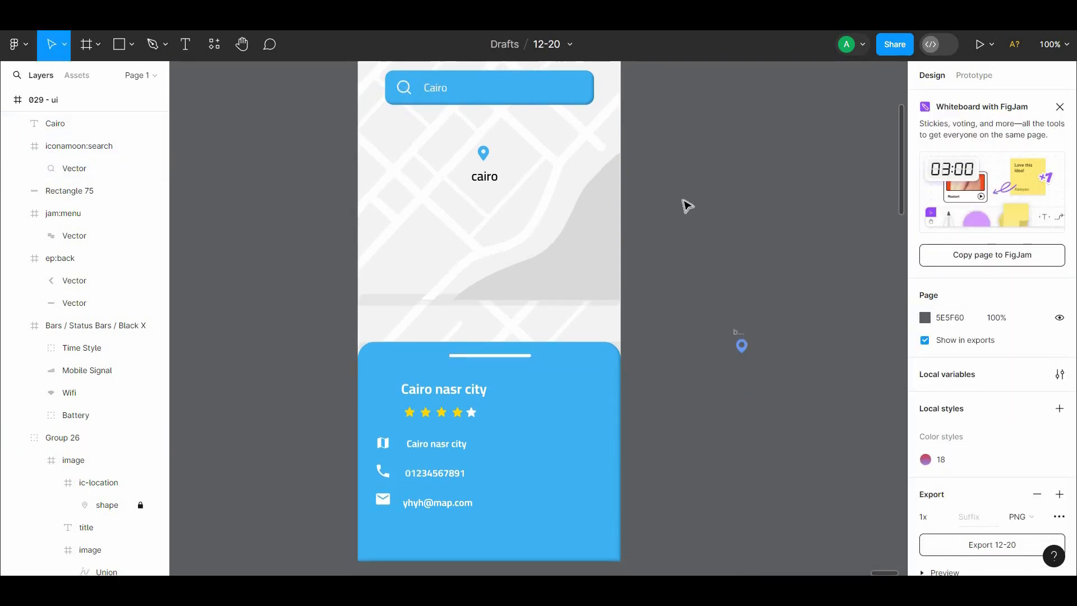
pyautogui.hotkey('ctrl', '-')
pyautogui.moveTo(684, 206); pyautogui.dragTo(633, 273)
pyautogui.hotkey('ctrl', '+')
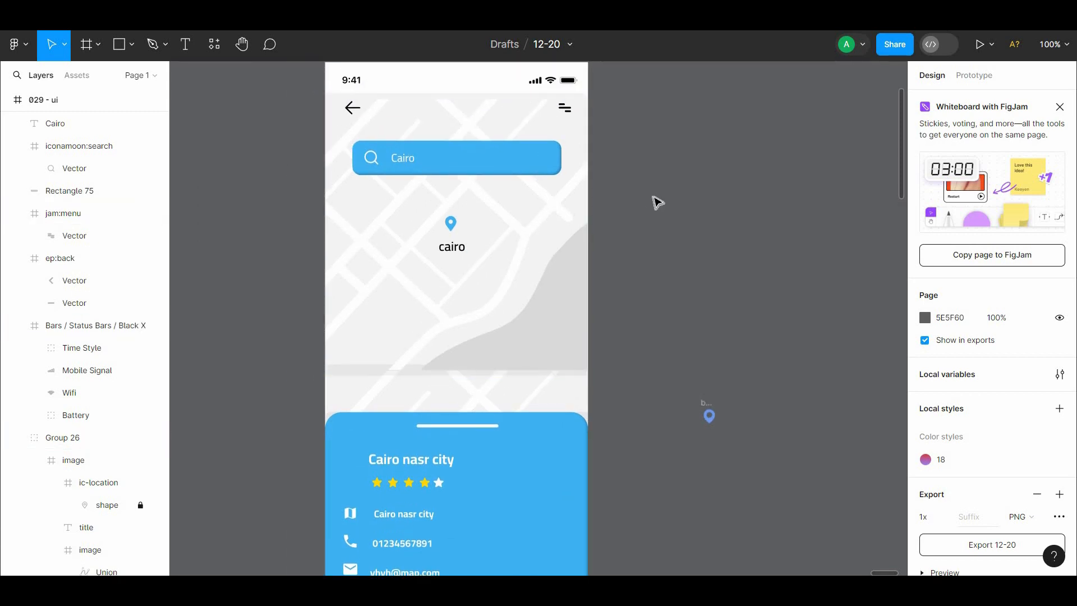
pyautogui.moveTo(548, 388); pyautogui.dragTo(826, 329)
pyautogui.click(419, 372)
pyautogui.moveTo(419, 376); pyautogui.dragTo(411, 347)
pyautogui.click(787, 311)
pyautogui.hotkey('ctrl', 'z')
pyautogui.hotkey('ctrl', 'z')
pyautogui.click(771, 316)
pyautogui.click(425, 354)
pyautogui.click(421, 388)
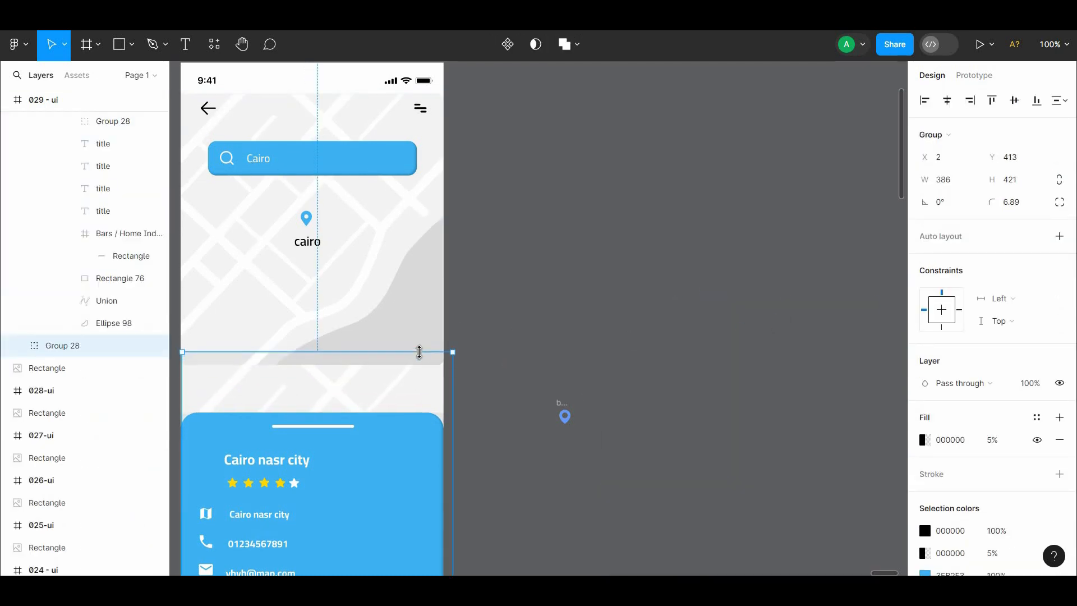
pyautogui.click(507, 302)
# Round the corners of the 029 - ui frame by setting its corner radius.
pyautogui.moveTo(512, 302); pyautogui.dragTo(678, 351)
pyautogui.click(475, 136)
pyautogui.click(1009, 203)
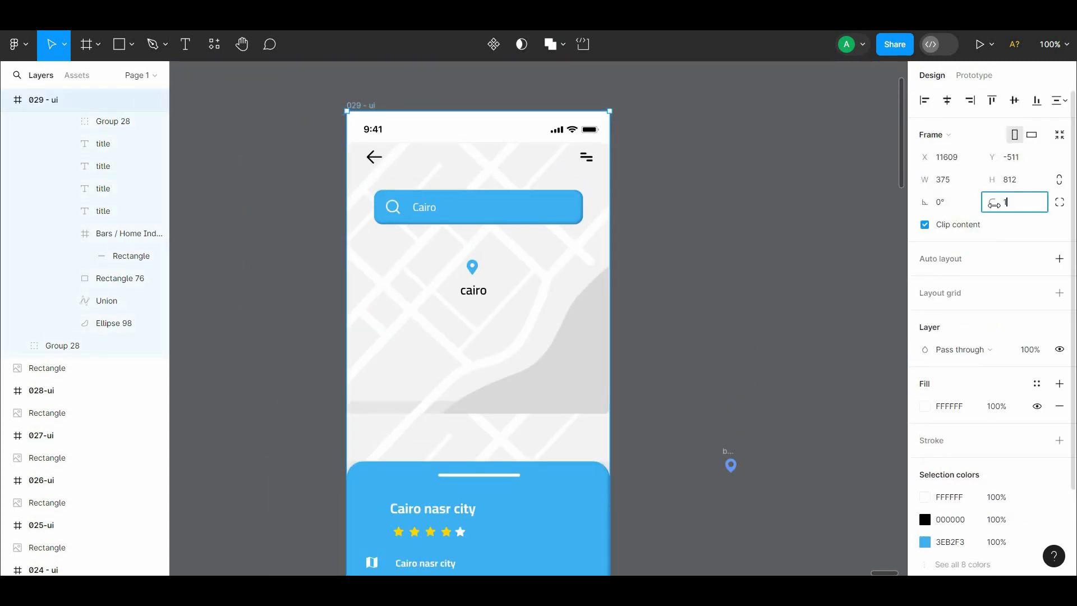
pyautogui.click(769, 255)
# Move the blue panel group up to X 0, Y 431 in the 029 - ui frame.
pyautogui.moveTo(767, 255); pyautogui.dragTo(753, 209)
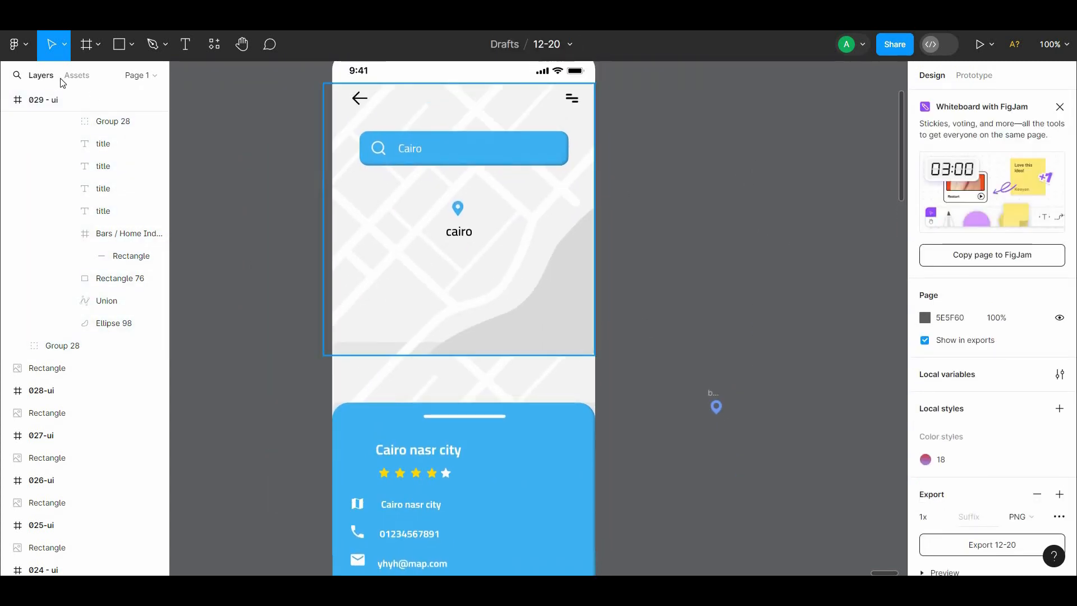
pyautogui.click(591, 289)
pyautogui.moveTo(566, 464); pyautogui.dragTo(593, 262)
pyautogui.moveTo(495, 403); pyautogui.dragTo(498, 433)
pyautogui.hotkey('ctrl', 'z')
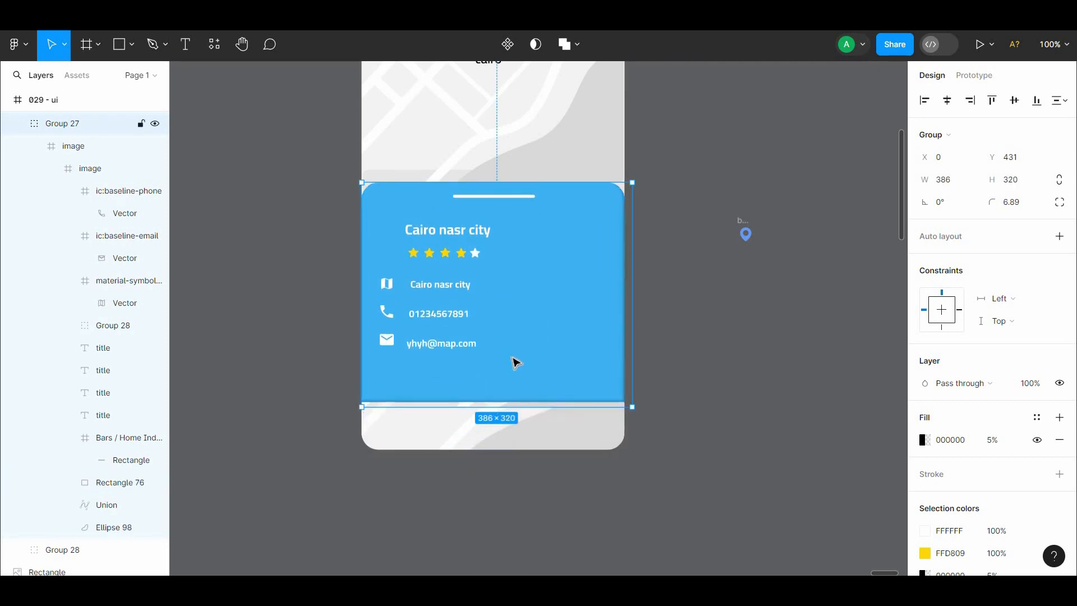
# Extend Rectangle 76, the blue background inside the panel group, downward to a height of 385.
pyautogui.doubleClick(516, 363)
pyautogui.doubleClick(527, 364)
pyautogui.doubleClick(548, 389)
pyautogui.click(542, 415)
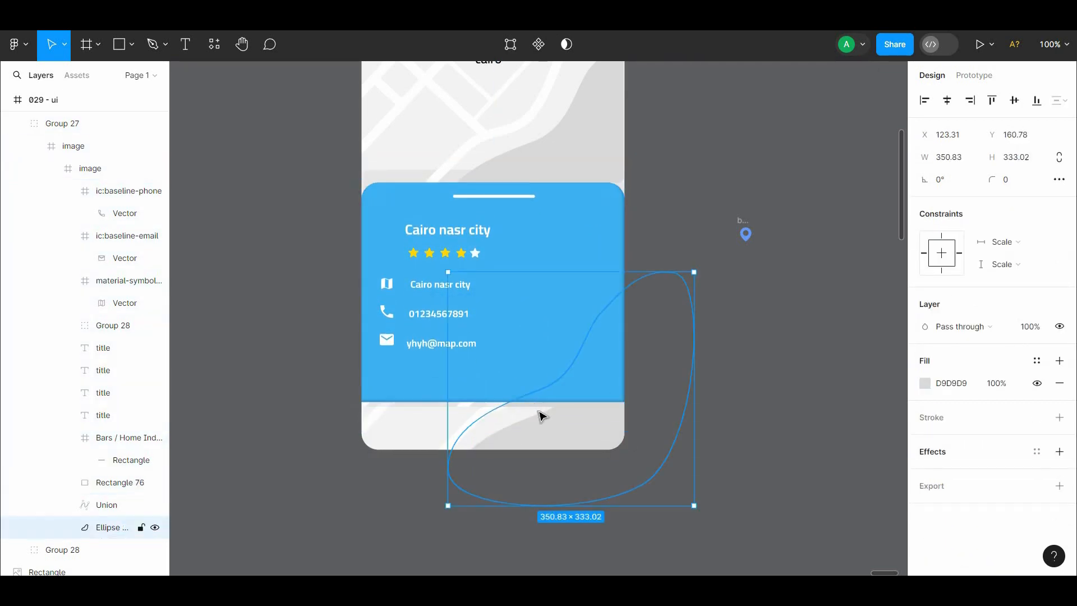
pyautogui.click(474, 389)
pyautogui.moveTo(490, 402); pyautogui.dragTo(493, 442)
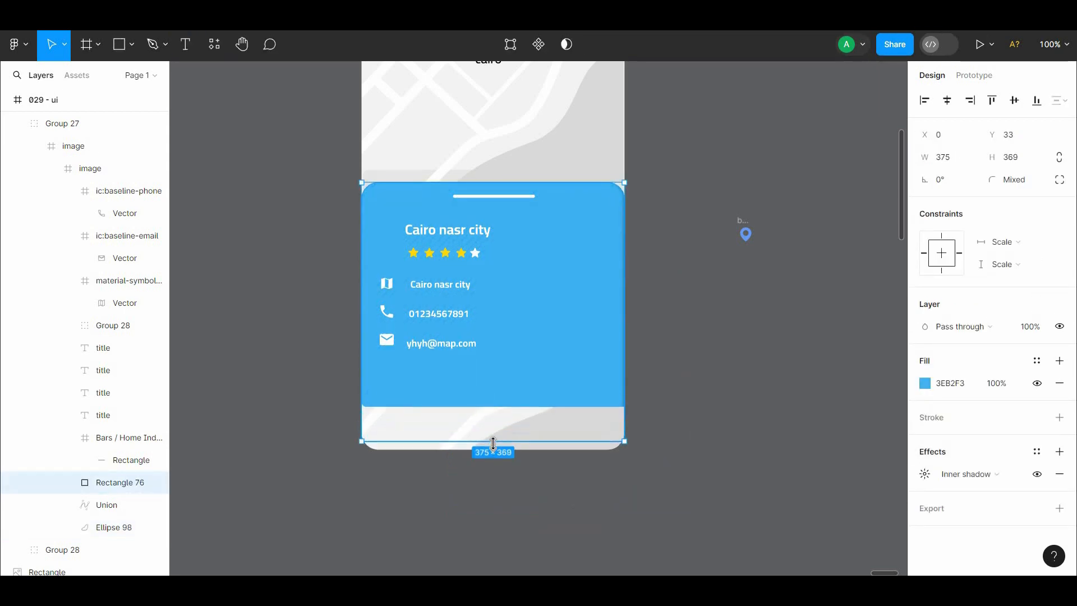
pyautogui.click(117, 465)
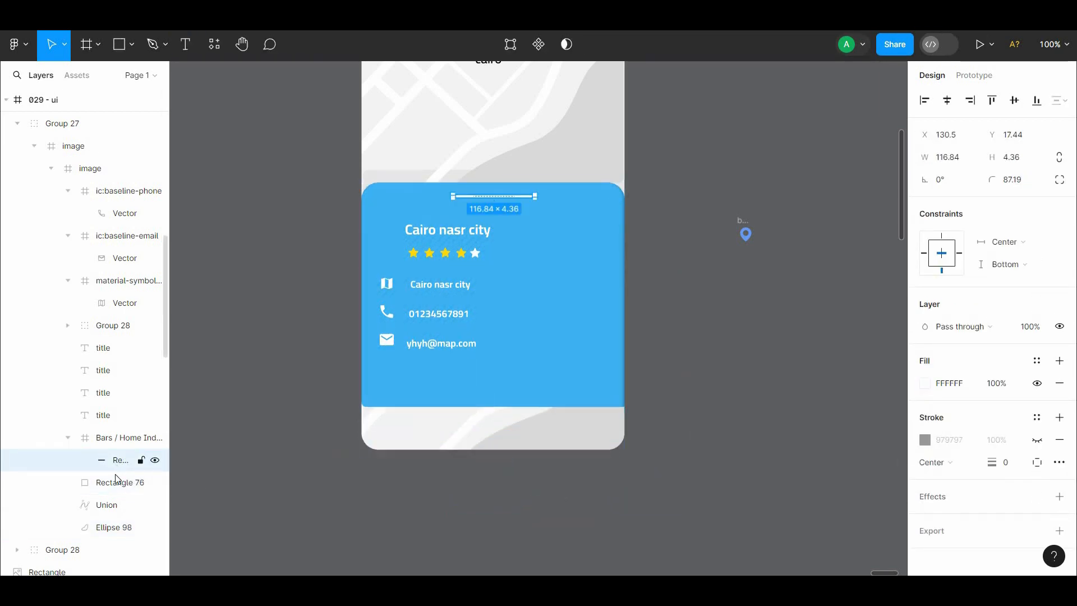
pyautogui.click(117, 482)
pyautogui.click(135, 461)
pyautogui.click(541, 355)
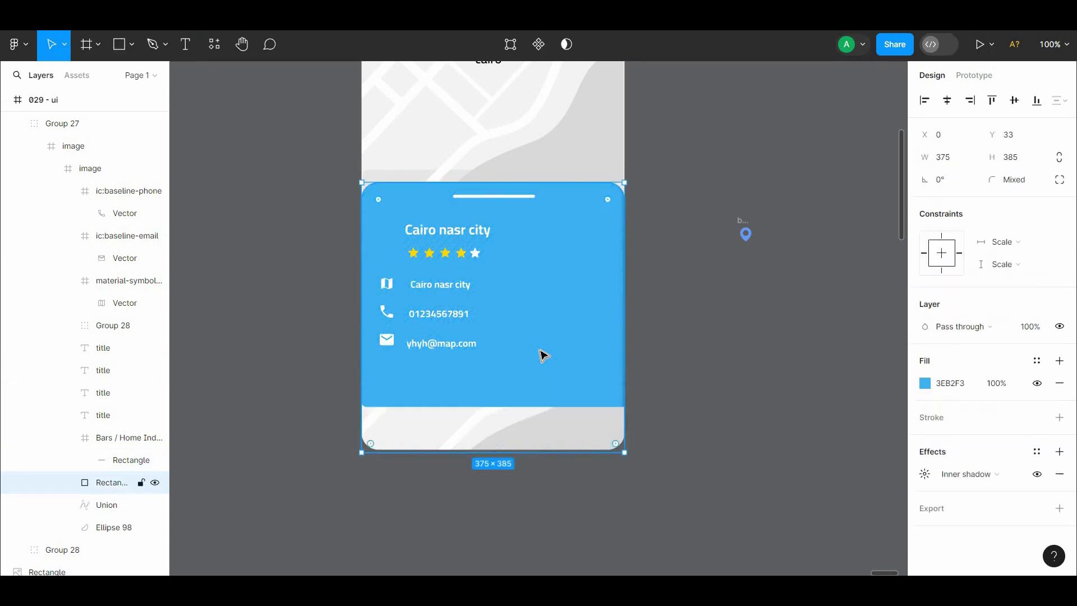
pyautogui.press('Return')
pyautogui.click(182, 45)
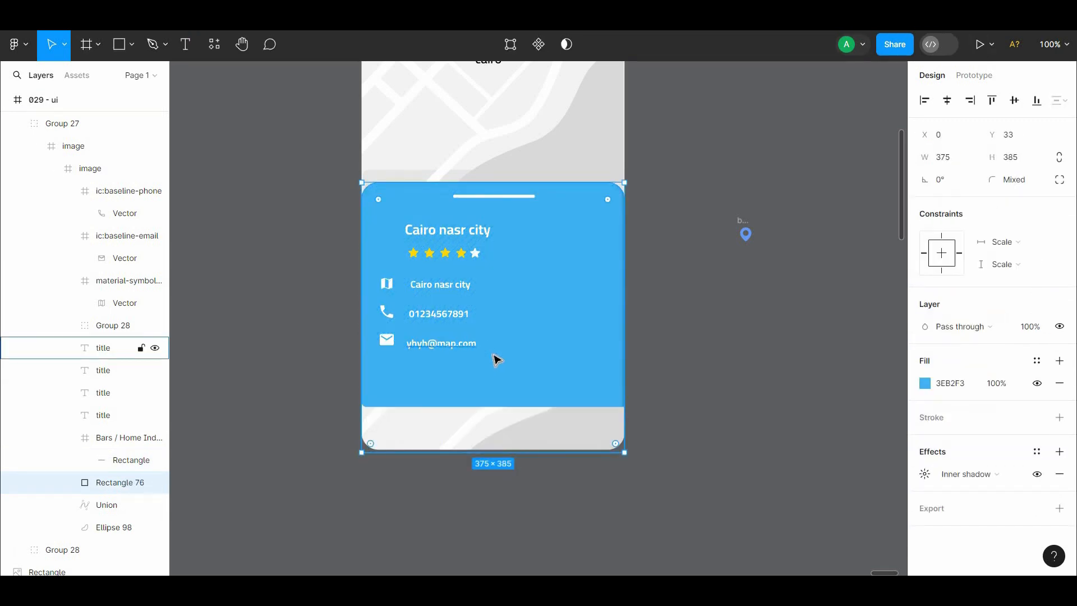
pyautogui.doubleClick(542, 355)
pyautogui.doubleClick(541, 350)
pyautogui.doubleClick(541, 351)
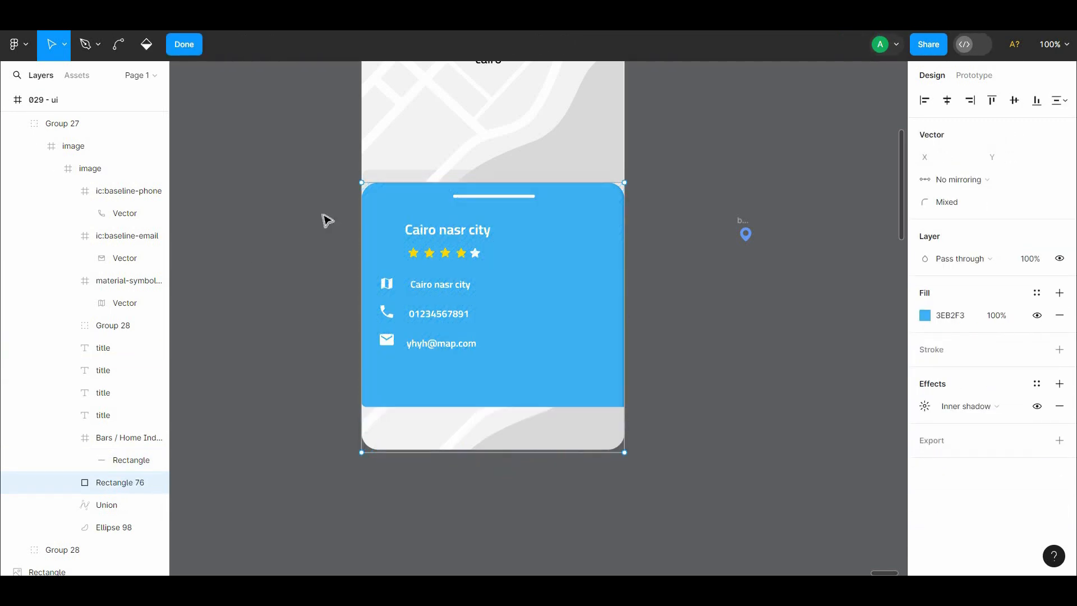
pyautogui.click(177, 47)
# Move the title, star group, contact icons and contact texts out of the blue panel onto the empty canvas beside the frame.
pyautogui.click(417, 230)
pyautogui.keyDown('shift'); pyautogui.click(444, 252); pyautogui.keyUp('shift')
pyautogui.keyDown('shift'); pyautogui.click(436, 285); pyautogui.keyUp('shift')
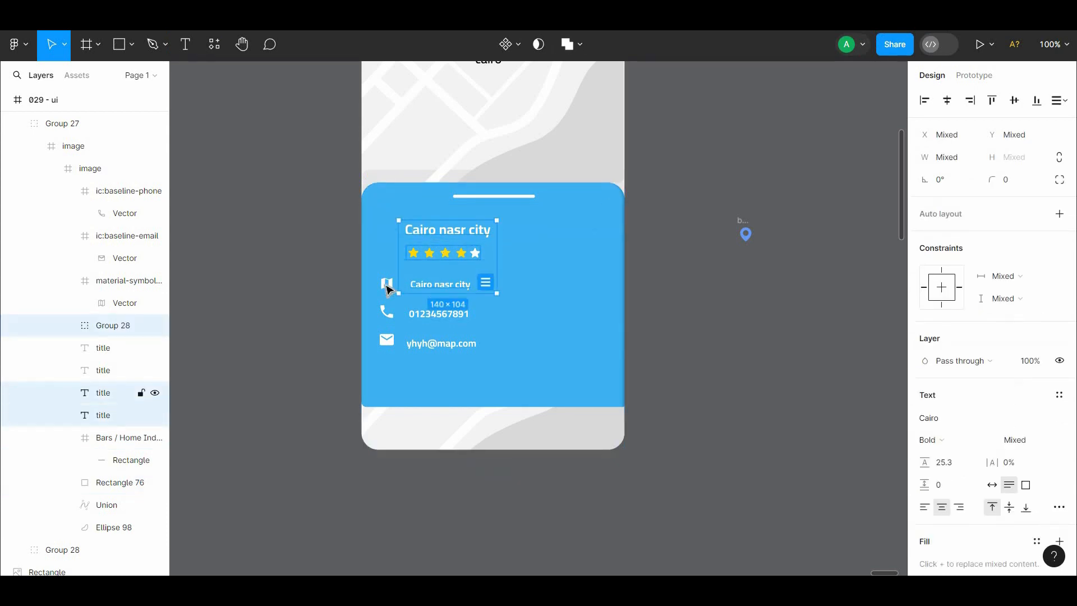
pyautogui.keyDown('shift'); pyautogui.click(385, 284); pyautogui.keyUp('shift')
pyautogui.keyDown('shift'); pyautogui.click(418, 315); pyautogui.keyUp('shift')
pyautogui.keyDown('shift'); pyautogui.click(388, 315); pyautogui.keyUp('shift')
pyautogui.keyDown('shift'); pyautogui.click(388, 340); pyautogui.keyUp('shift')
pyautogui.keyDown('shift'); pyautogui.click(433, 345); pyautogui.keyUp('shift')
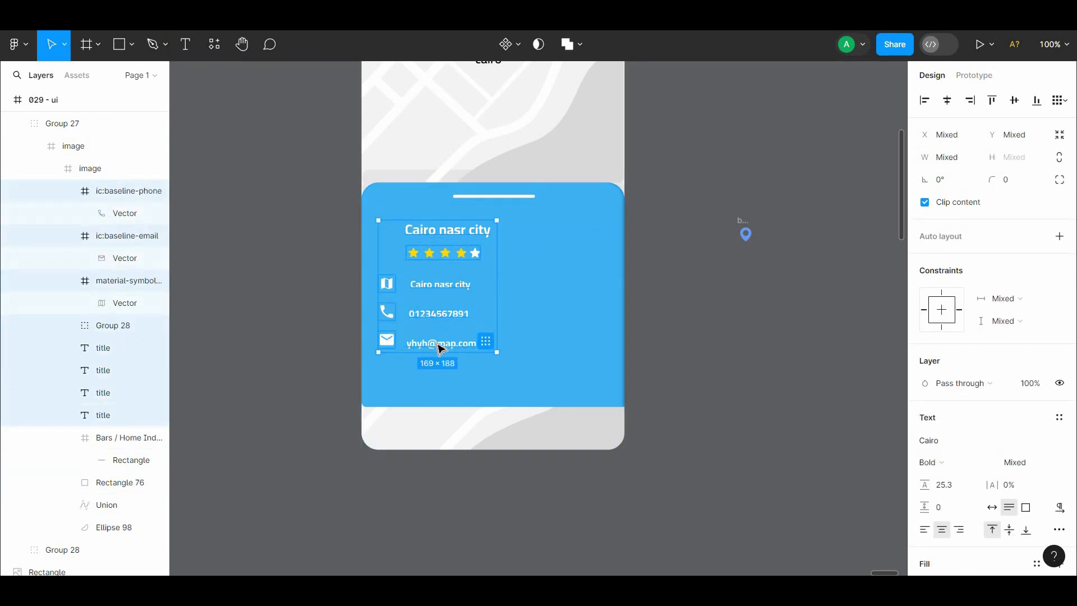
pyautogui.moveTo(438, 345); pyautogui.dragTo(771, 353)
# Stretch the blue panel group so its bottom meets the frame's bottom and its top sits at Y 372, height 440.
pyautogui.click(552, 319)
pyautogui.moveTo(550, 406); pyautogui.dragTo(554, 450)
pyautogui.moveTo(500, 181); pyautogui.dragTo(502, 140)
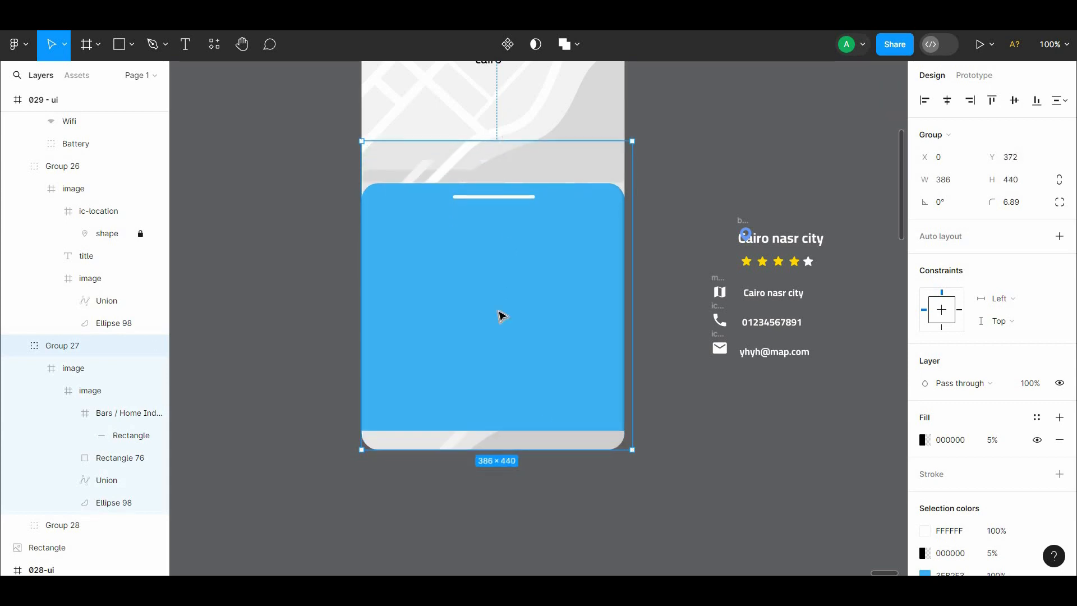
pyautogui.moveTo(503, 468); pyautogui.dragTo(507, 534)
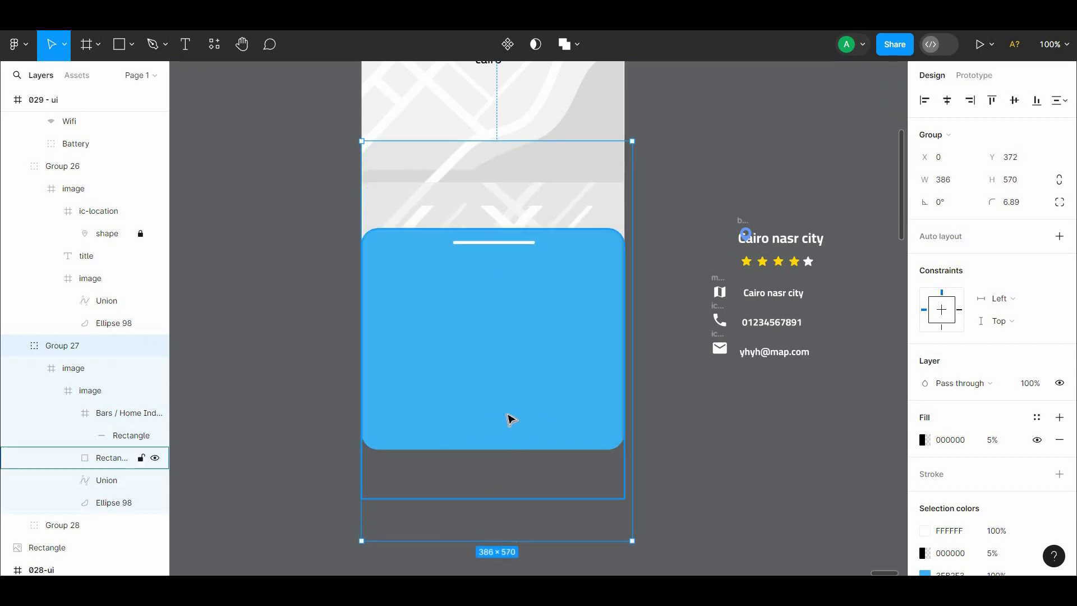
pyautogui.hotkey('ctrl', 'z')
# Move the blue panel group out of the 029 - ui frame and pull its inner image frame out beside it.
pyautogui.click(81, 548)
pyautogui.moveTo(518, 386); pyautogui.dragTo(644, 315)
pyautogui.hscroll(5, 645, 316)
pyautogui.click(752, 111)
pyautogui.click(696, 172)
pyautogui.doubleClick(686, 166)
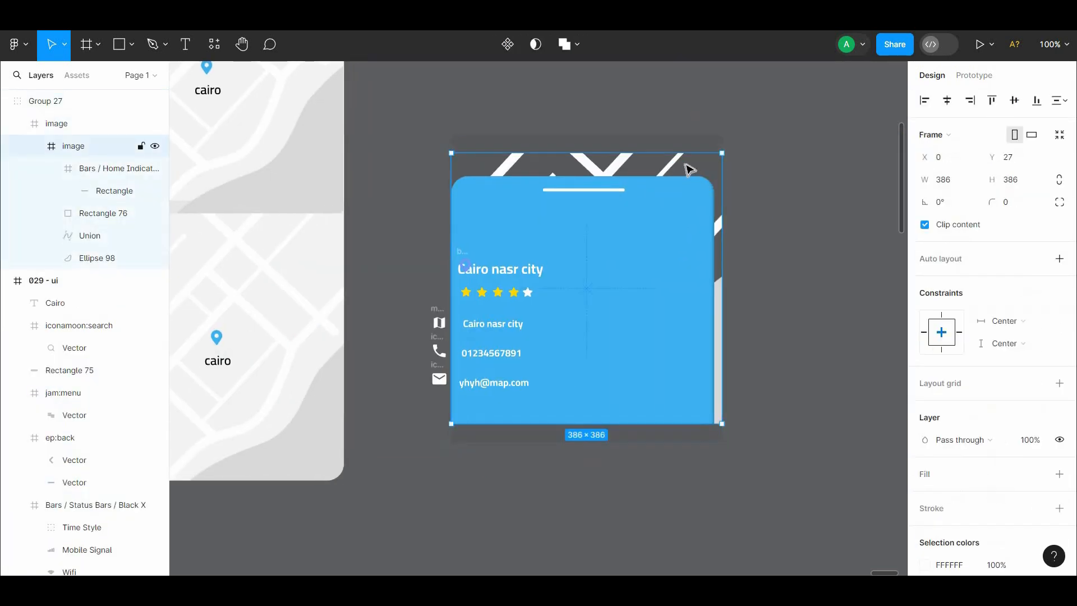
pyautogui.moveTo(686, 166); pyautogui.dragTo(666, 219)
pyautogui.click(579, 202)
pyautogui.click(580, 209)
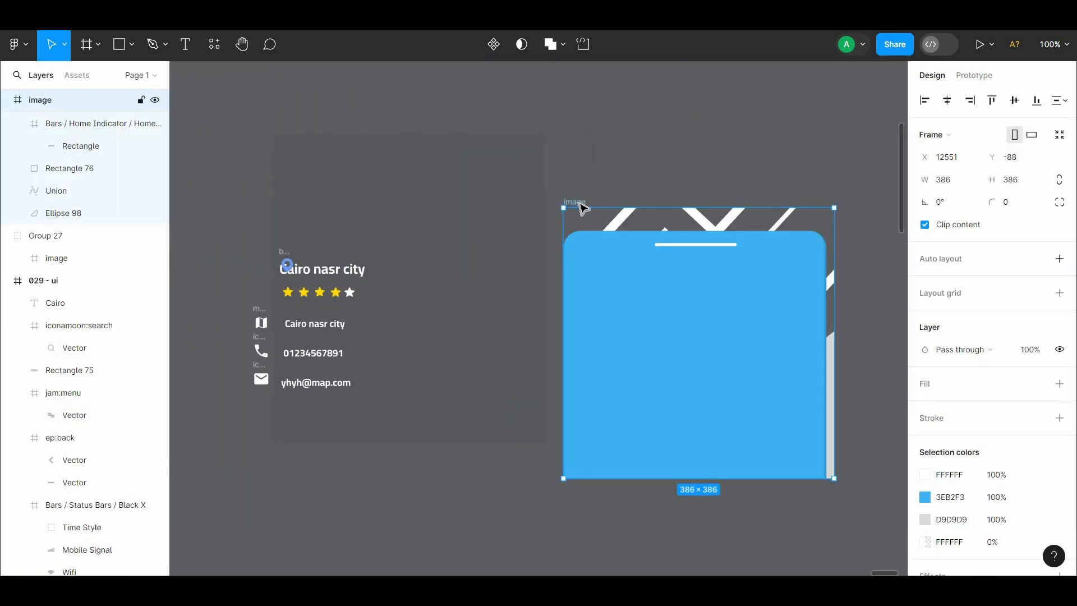
pyautogui.press('Delete')
pyautogui.hotkey('ctrl', 'z')
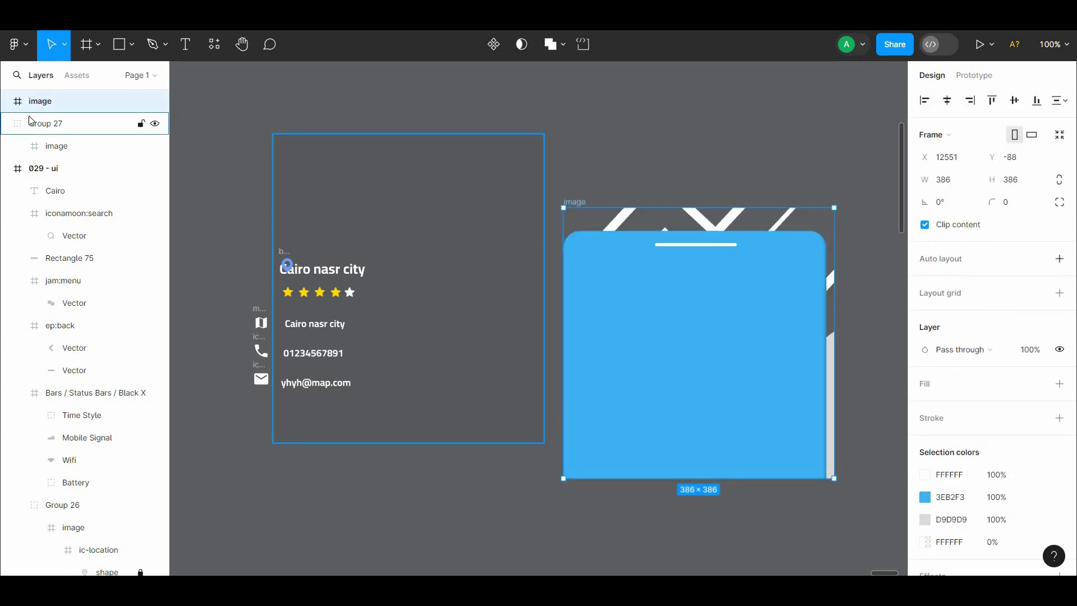
# Move Rectangle 76 and the home indicator bar together out of the separated image frame and into Group 27.
pyautogui.click(5, 101)
pyautogui.click(90, 149)
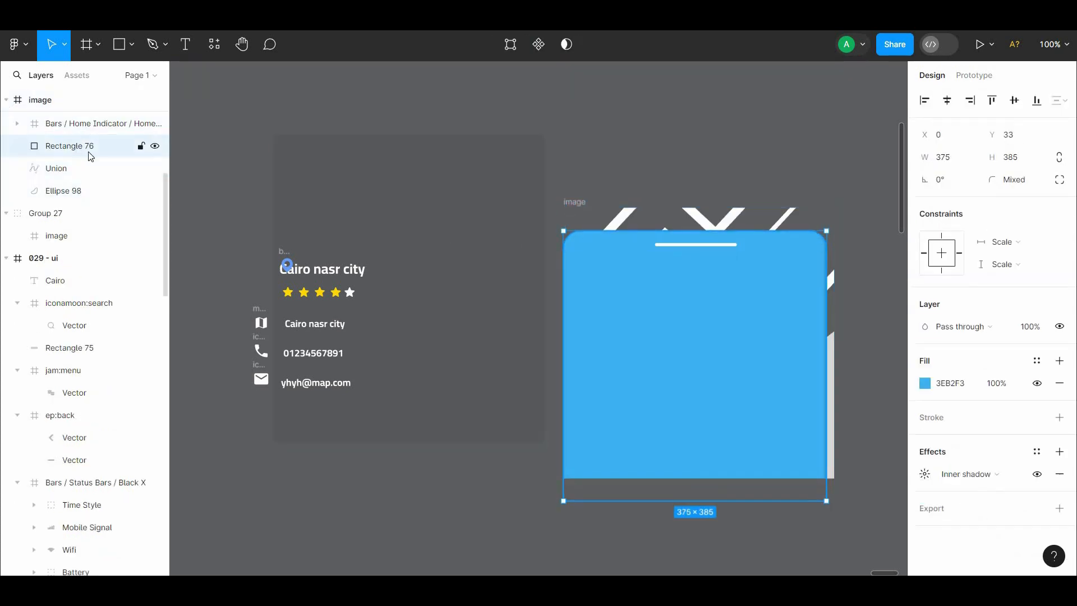
pyautogui.keyDown('shift'); pyautogui.click(673, 244); pyautogui.keyUp('shift')
pyautogui.moveTo(673, 243); pyautogui.dragTo(246, 306)
# Delete the duplicated lower map group from the 029 - ui frame.
pyautogui.moveTo(482, 323); pyautogui.dragTo(839, 265)
pyautogui.moveTo(750, 325); pyautogui.dragTo(681, 324)
pyautogui.click(337, 295)
pyautogui.press('Delete')
pyautogui.moveTo(480, 256); pyautogui.dragTo(405, 279)
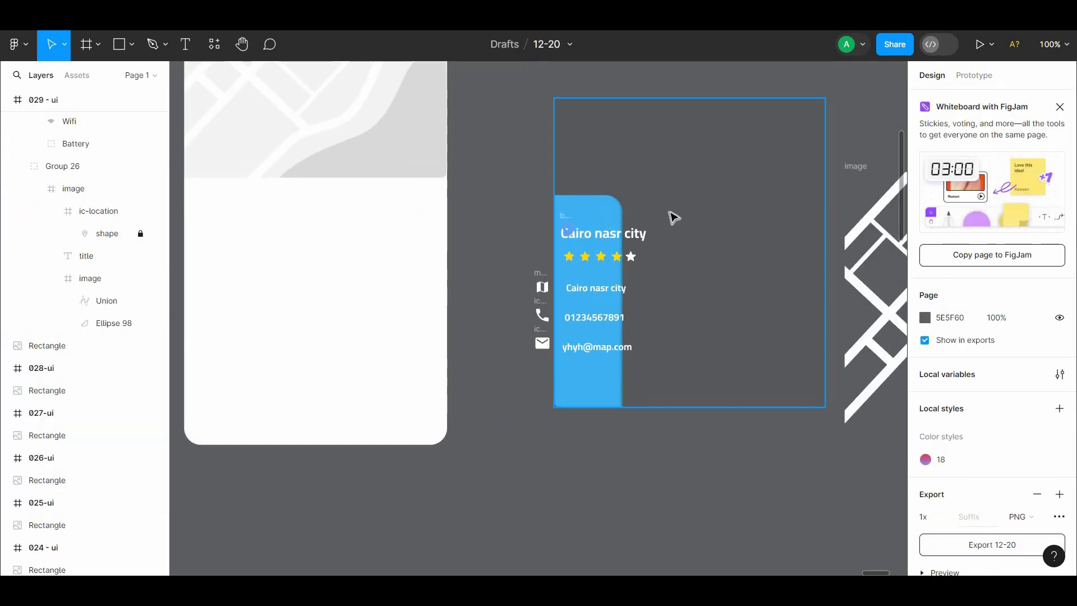
# Move the blue Rectangle 76 out of Group 27 into the lower part of the 029 - ui frame.
pyautogui.moveTo(604, 218); pyautogui.dragTo(398, 340)
pyautogui.doubleClick(694, 218)
pyautogui.doubleClick(691, 212)
pyautogui.click(641, 247)
pyautogui.doubleClick(650, 262)
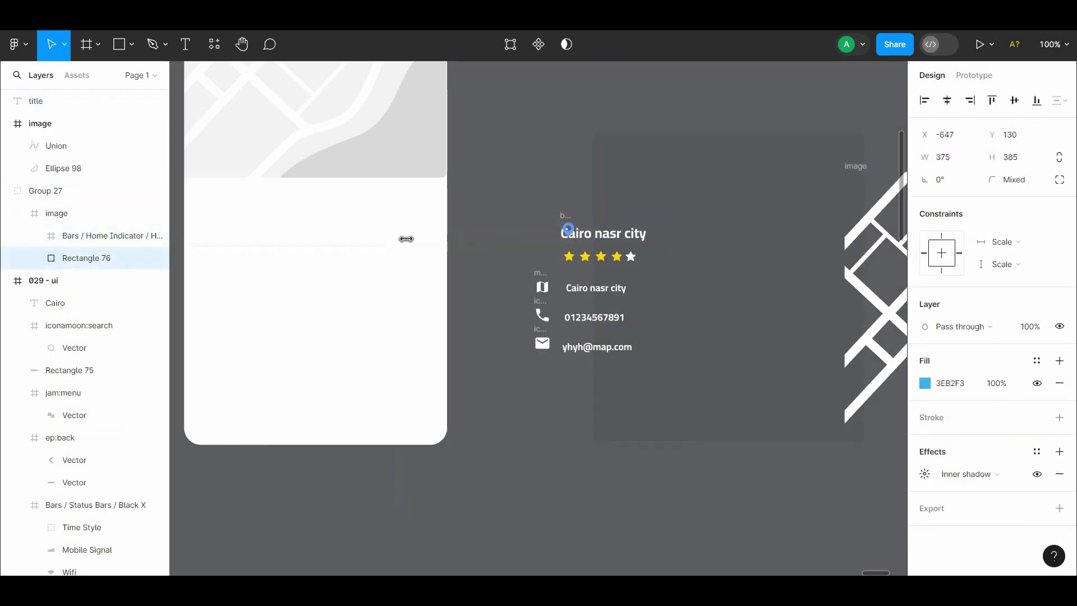
pyautogui.moveTo(406, 239); pyautogui.dragTo(406, 238)
# Move the blue bxs:map location pin beside the white map icon in the contact block.
pyautogui.moveTo(569, 223); pyautogui.dragTo(617, 230)
pyautogui.click(612, 226)
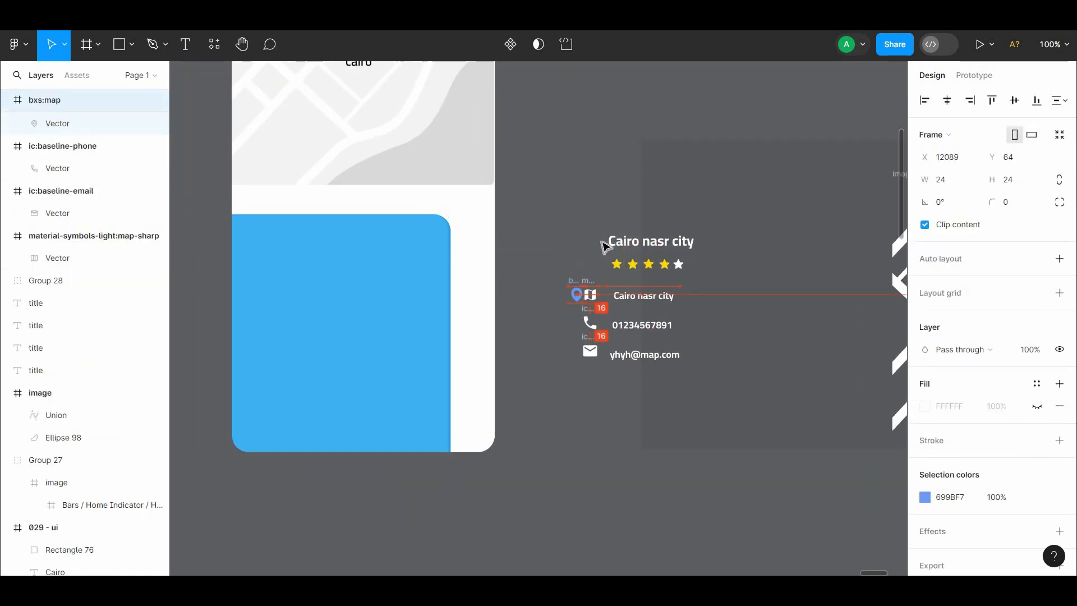
pyautogui.press('Escape')
pyautogui.click(710, 240)
# Move the leftover Group 27 farther aside and place blue Rectangle 76 at X 0, Y 431 in the 029 - ui frame.
pyautogui.moveTo(799, 171); pyautogui.dragTo(840, 150)
pyautogui.moveTo(415, 242); pyautogui.dragTo(509, 219)
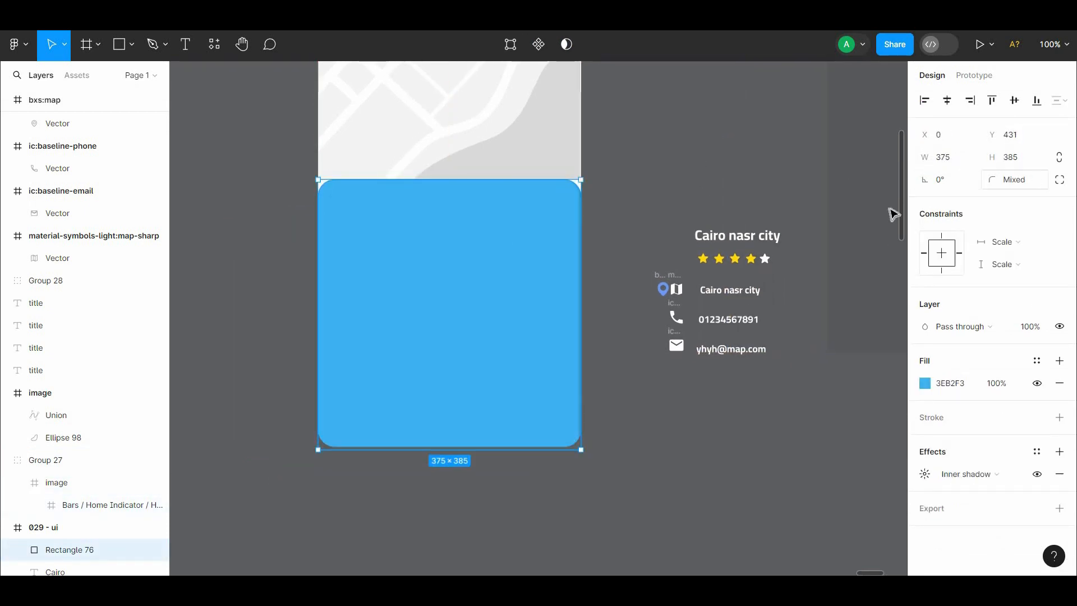
pyautogui.click(1059, 183)
pyautogui.click(709, 170)
pyautogui.click(465, 315)
pyautogui.press('Escape')
pyautogui.scroll(3, 484, 457)
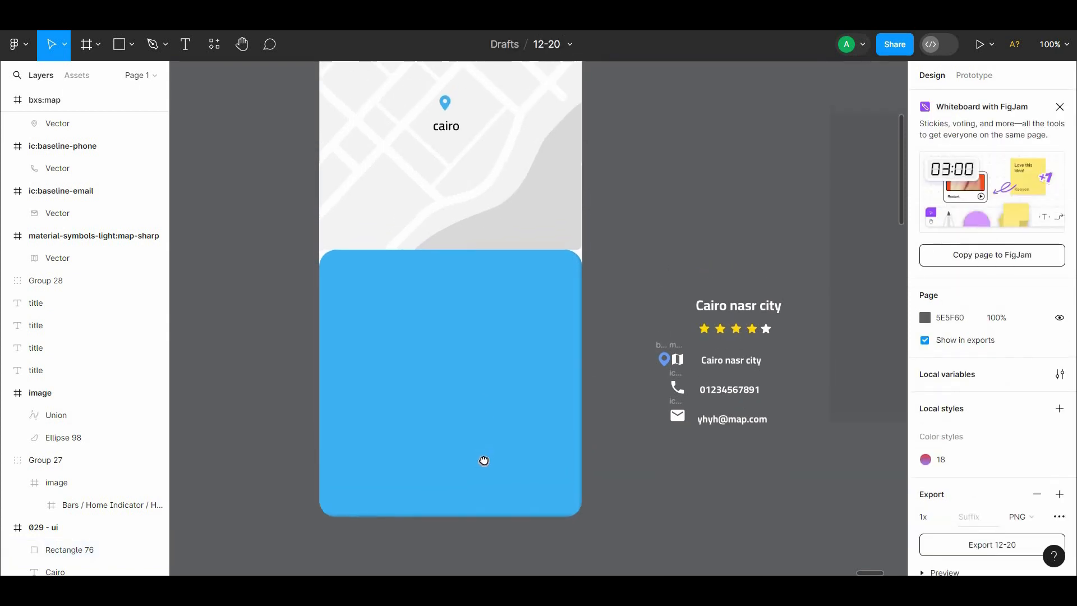
# Move the title, star rating, contact texts and the white map, phone and email icons onto the blue panel in the 029 - ui frame.
pyautogui.moveTo(733, 257); pyautogui.dragTo(710, 479)
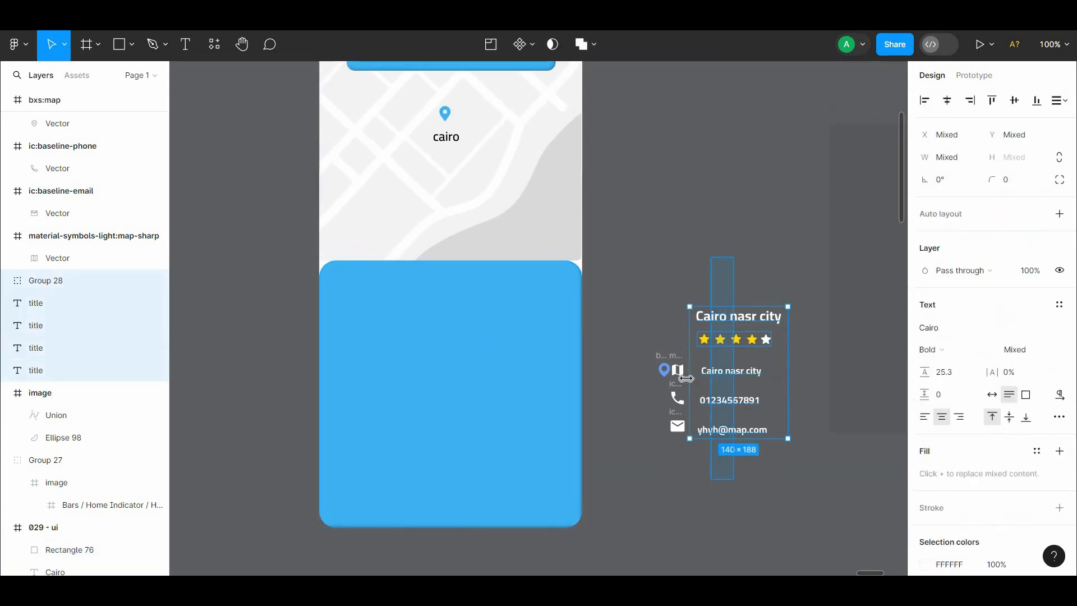
pyautogui.keyDown('shift'); pyautogui.click(677, 369); pyautogui.keyUp('shift')
pyautogui.keyDown('shift'); pyautogui.click(678, 398); pyautogui.keyUp('shift')
pyautogui.keyDown('shift'); pyautogui.click(677, 425); pyautogui.keyUp('shift')
pyautogui.moveTo(714, 396); pyautogui.dragTo(399, 382)
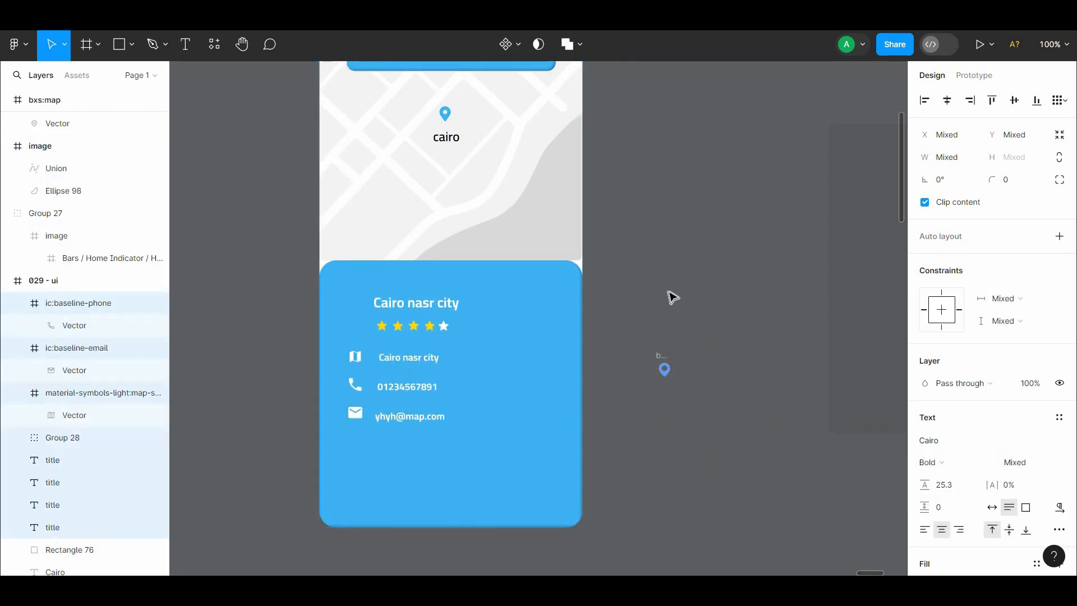
pyautogui.click(670, 296)
# Add the text "Get Directions" in Cairo Bold 20 below the contact details and wrap it in an auto layout frame with white fill.
pyautogui.click(434, 474)
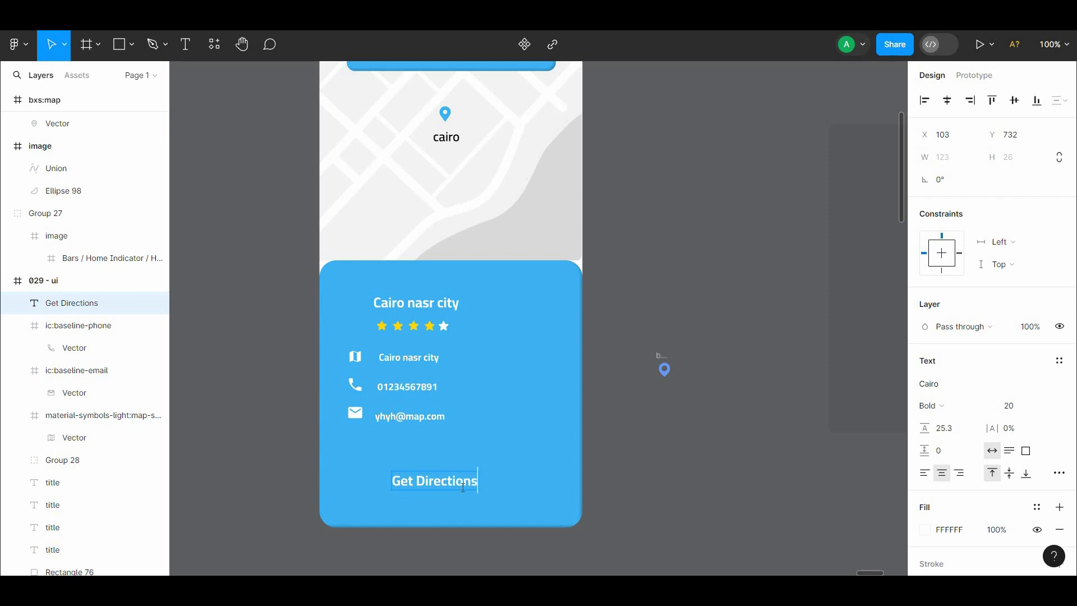
pyautogui.rightClick(479, 476)
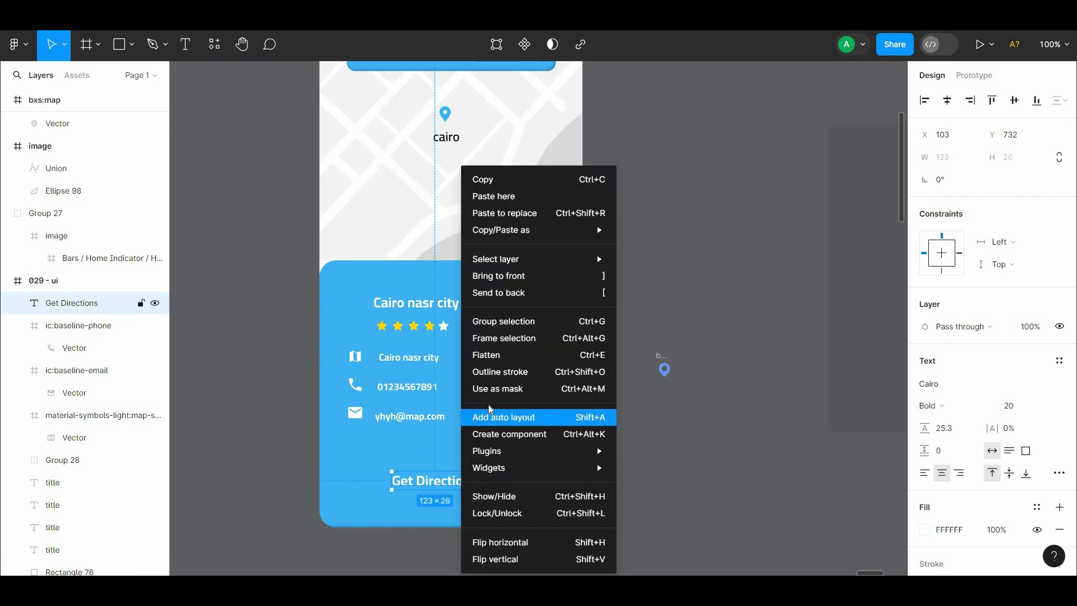
pyautogui.click(506, 418)
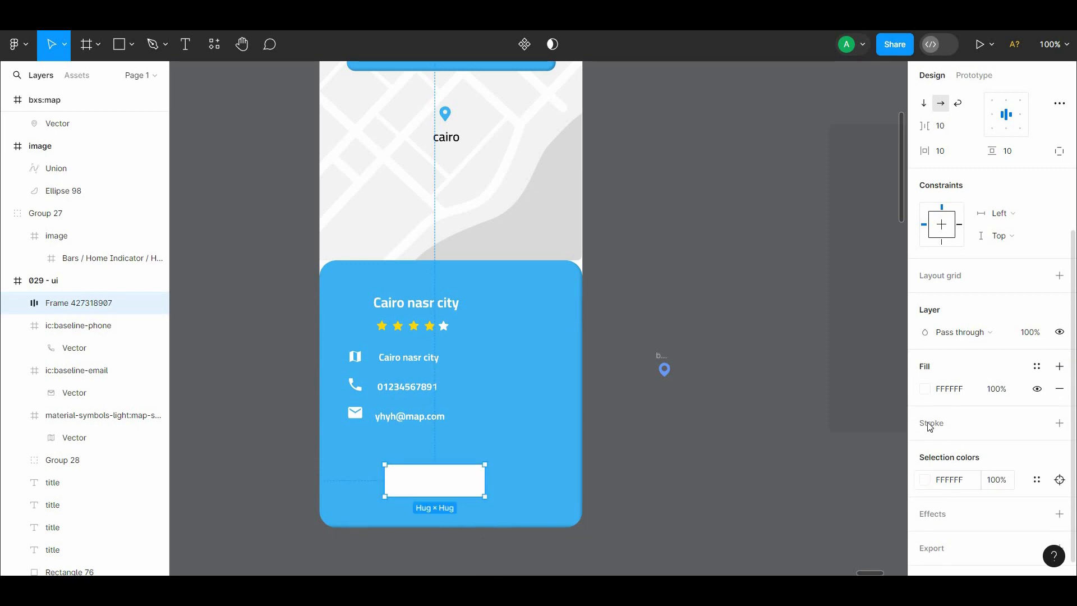
# Recolour the Get Directions text with the blue 3EB2F3 sampled from the panel.
pyautogui.press('Return')
pyautogui.click(927, 425)
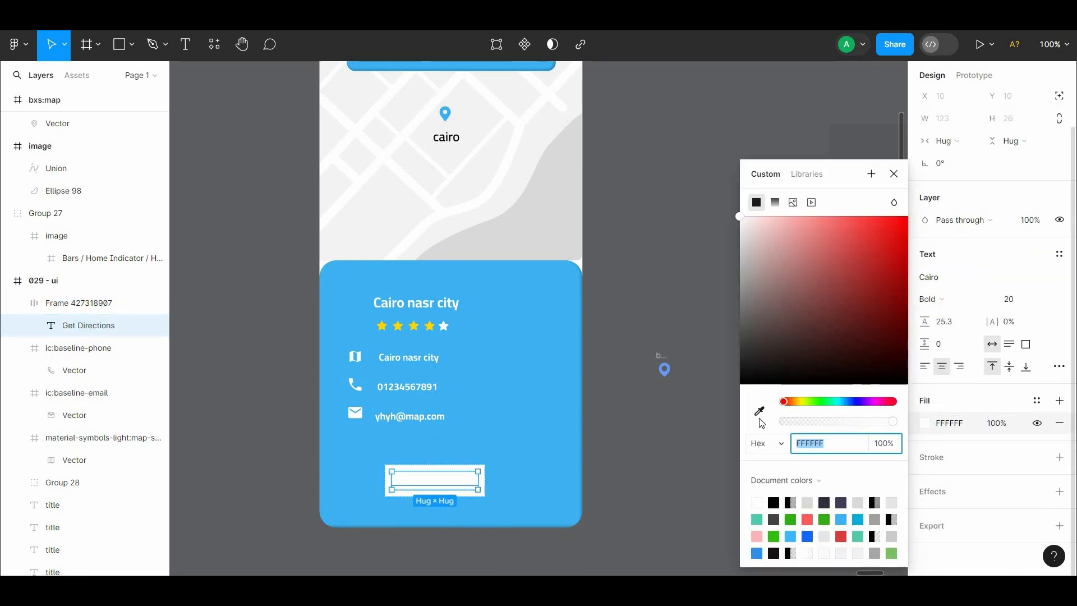
pyautogui.click(761, 414)
pyautogui.click(434, 497)
pyautogui.click(498, 481)
# Set the corner radius of the white Get Directions button frame to 16.
pyautogui.click(473, 477)
pyautogui.click(1022, 230)
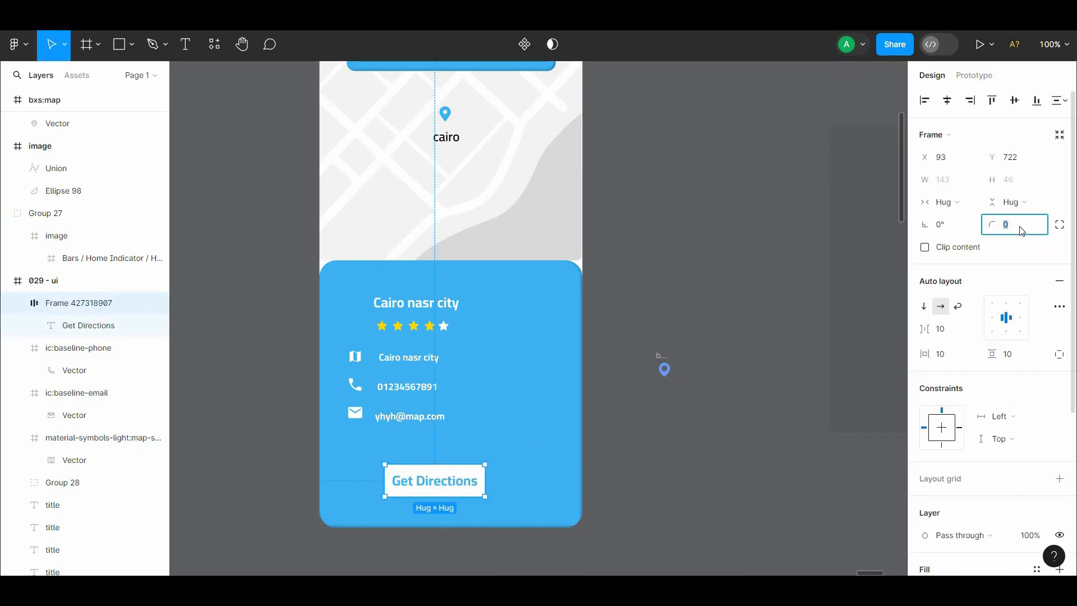
pyautogui.write('16')
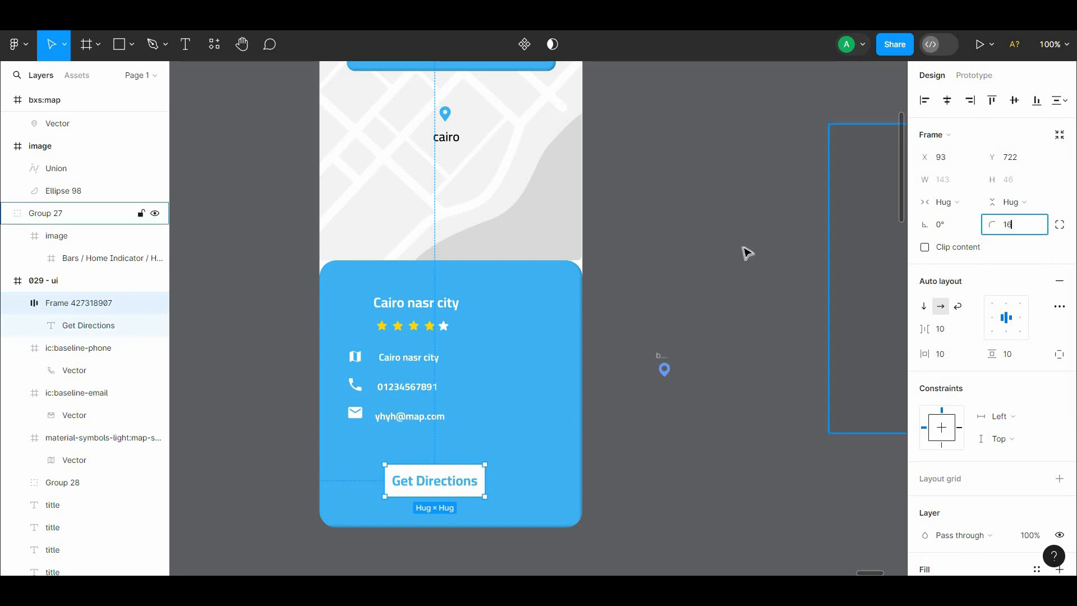
pyautogui.click(745, 249)
# Widen the Get Directions button to 298 and place it horizontally centred at X 39, Y 718 on the blue panel.
pyautogui.click(452, 481)
pyautogui.moveTo(485, 480); pyautogui.dragTo(554, 488)
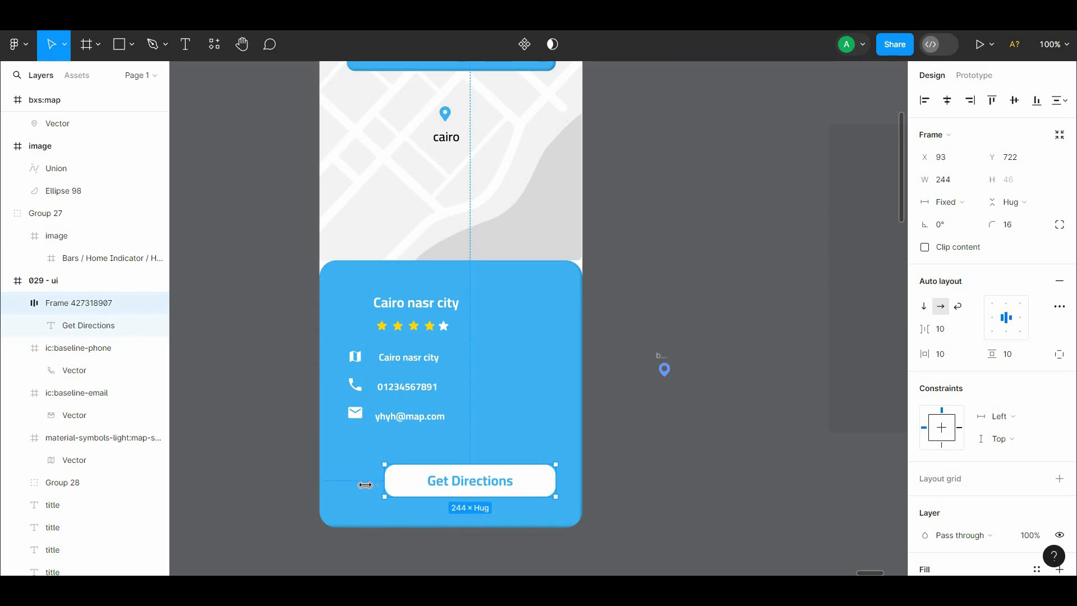
pyautogui.click(947, 101)
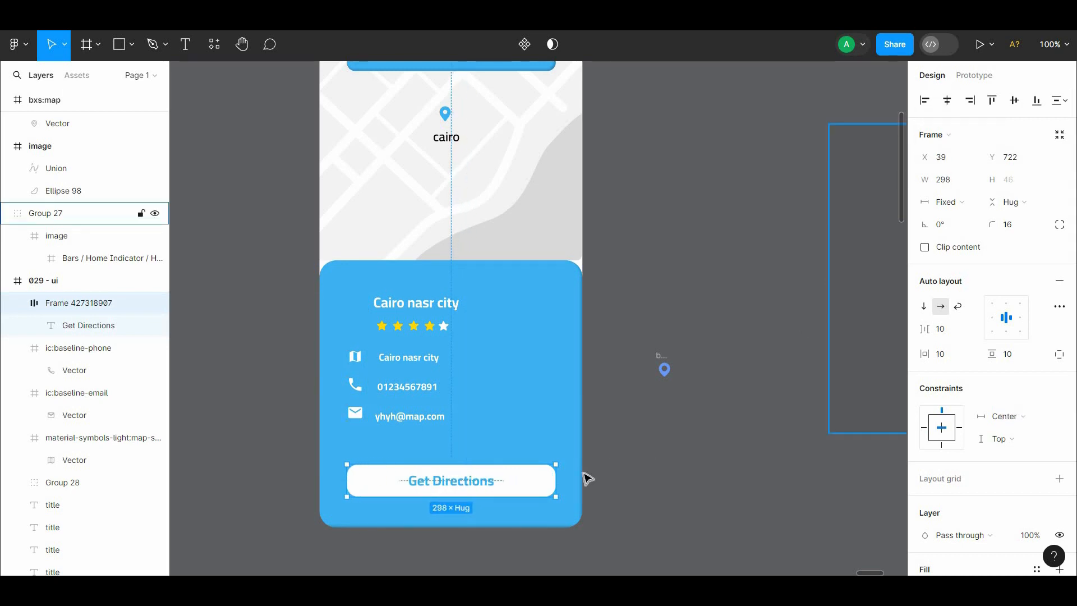
pyautogui.press('alt')
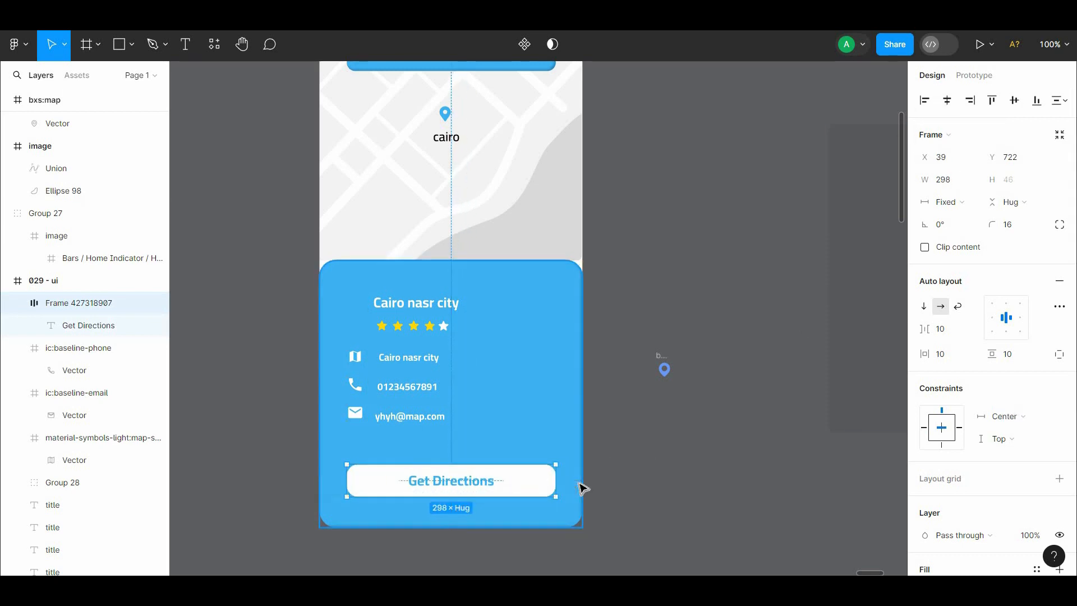
pyautogui.press('alt')
pyautogui.press('Up')
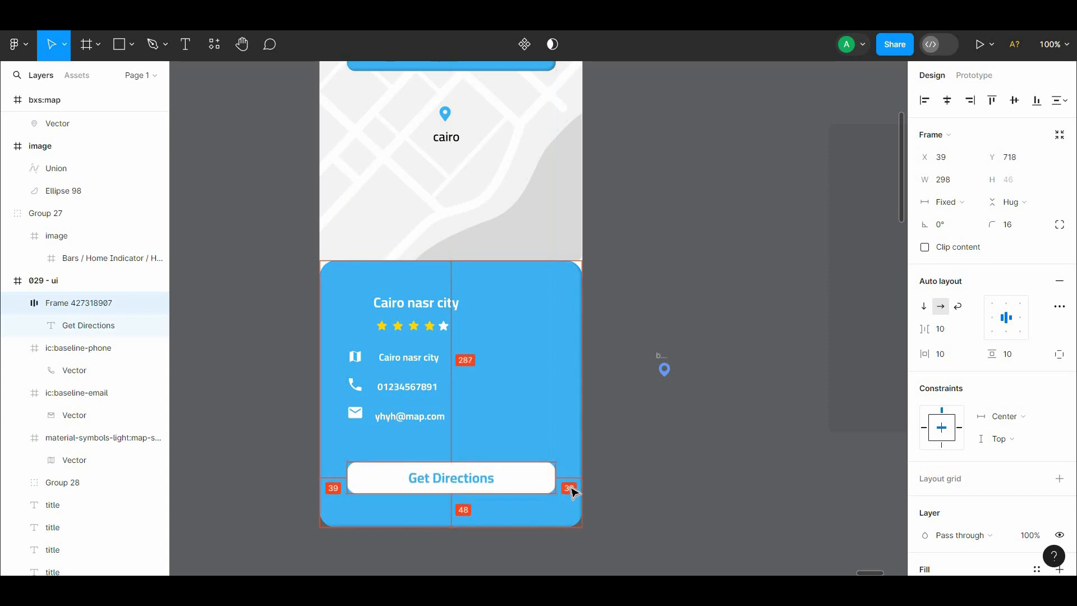
# Add an inner shadow to the Get Directions button with X -2, Y -2 and blur 0.4.
pyautogui.scroll(-5, 1064, 409)
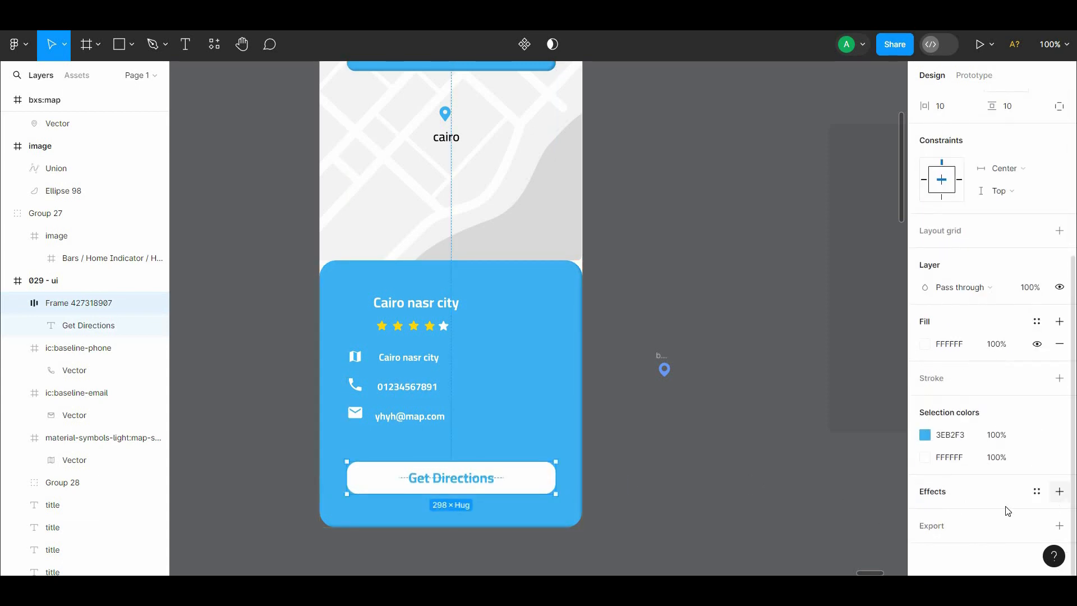
pyautogui.click(1059, 492)
pyautogui.click(968, 514)
pyautogui.click(976, 493)
pyautogui.click(925, 514)
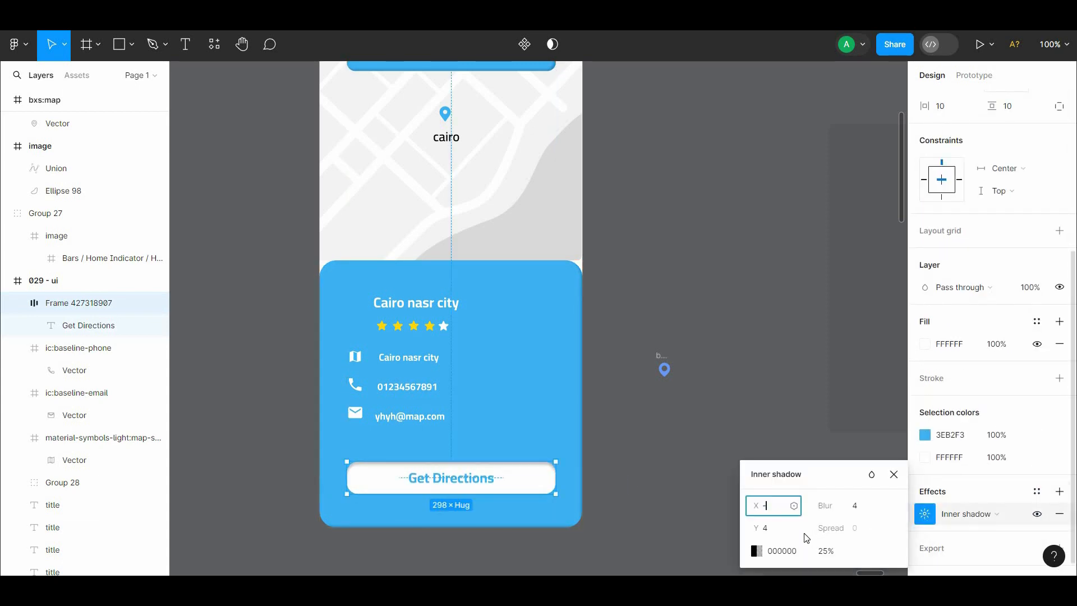
pyautogui.click(783, 532)
pyautogui.write('-2')
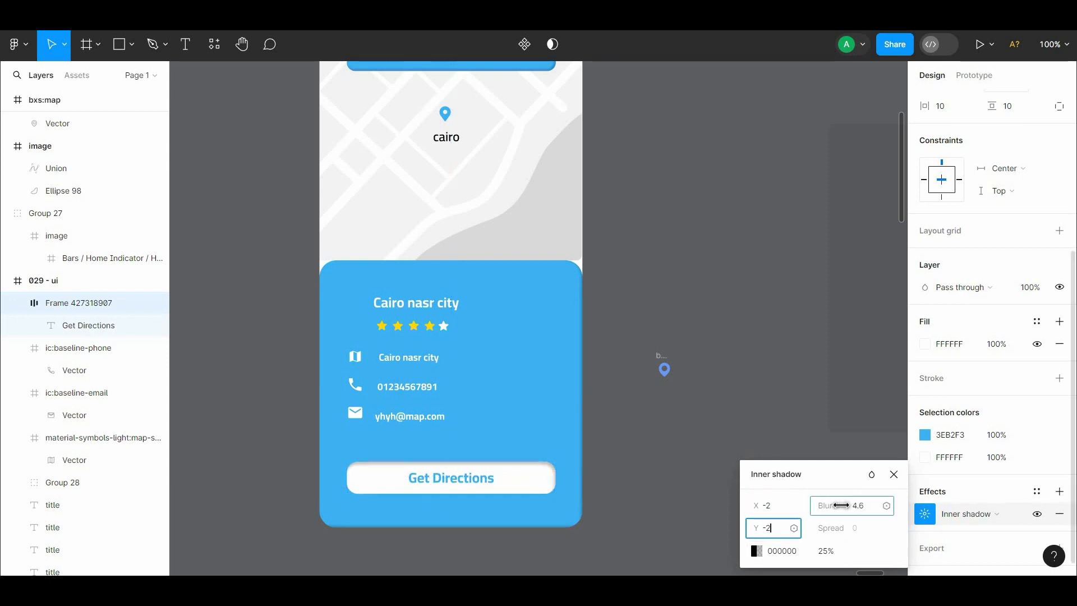
pyautogui.moveTo(32, 486); pyautogui.dragTo(781, 499)
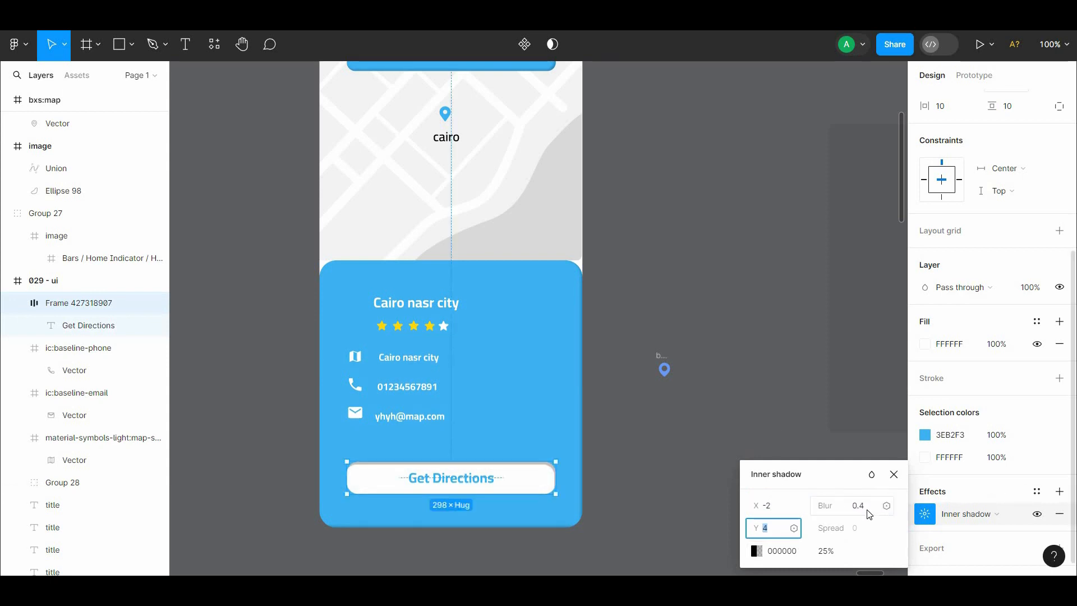
pyautogui.click(834, 390)
pyautogui.click(733, 390)
# Paste a copy of the home indicator bar and place it near the upper edge of the blue panel, above the title.
pyautogui.moveTo(671, 299)
pyautogui.mouseDown()
pyautogui.moveTo(688, 368)
pyautogui.moveTo(687, 302)
pyautogui.mouseUp()
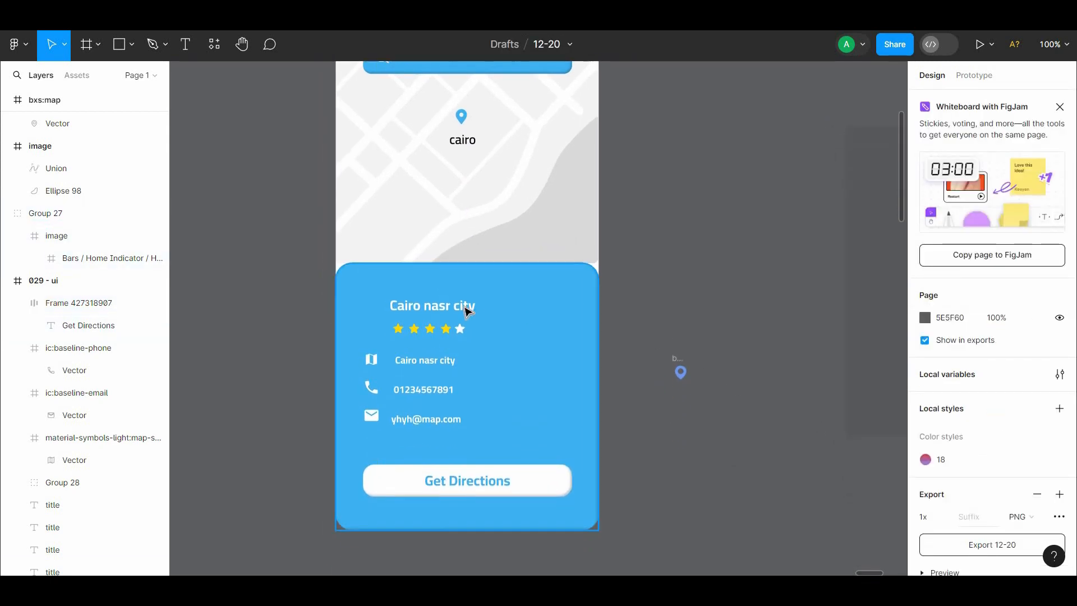
pyautogui.moveTo(594, 226); pyautogui.dragTo(606, 255)
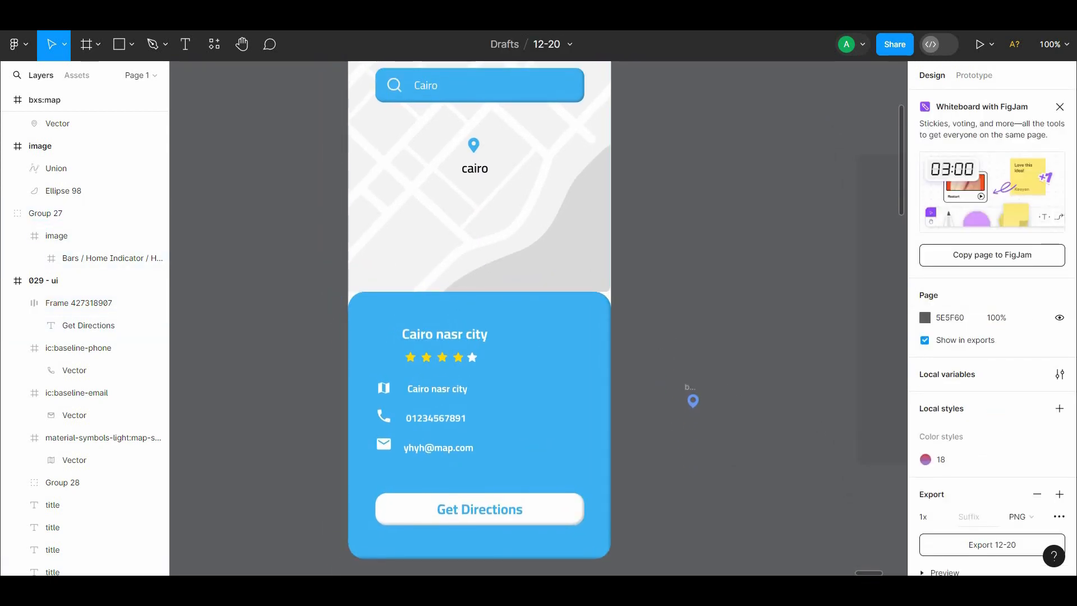
pyautogui.click(480, 321)
pyautogui.hotkey('ctrl', 'v')
pyautogui.moveTo(516, 468); pyautogui.dragTo(536, 307)
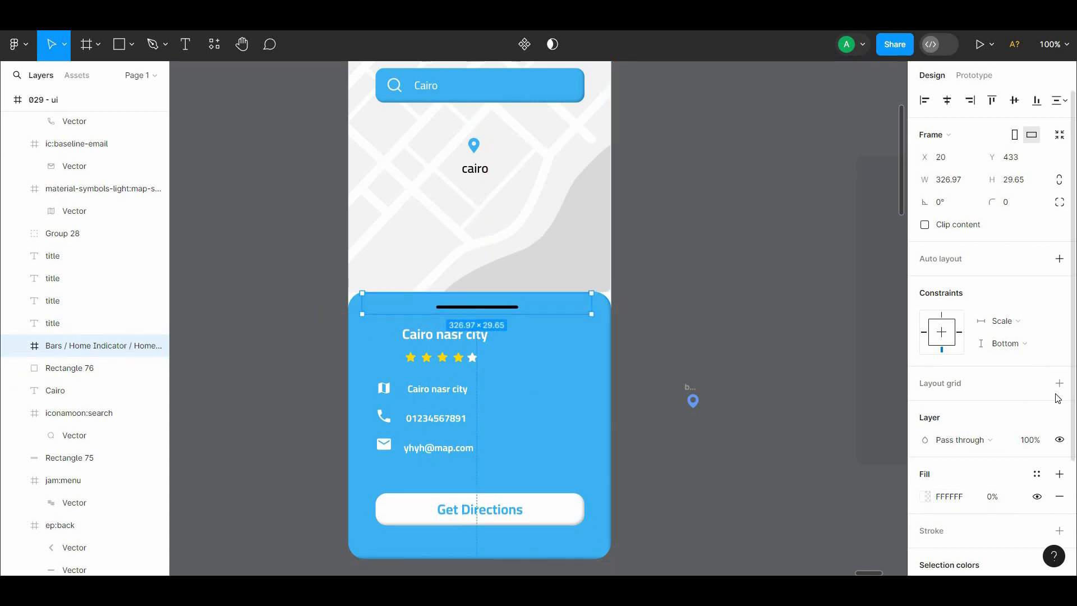
# Change the black home indicator bar to white FFFFFF and centre it horizontally on the blue panel.
pyautogui.scroll(-3, 1071, 432)
pyautogui.click(925, 435)
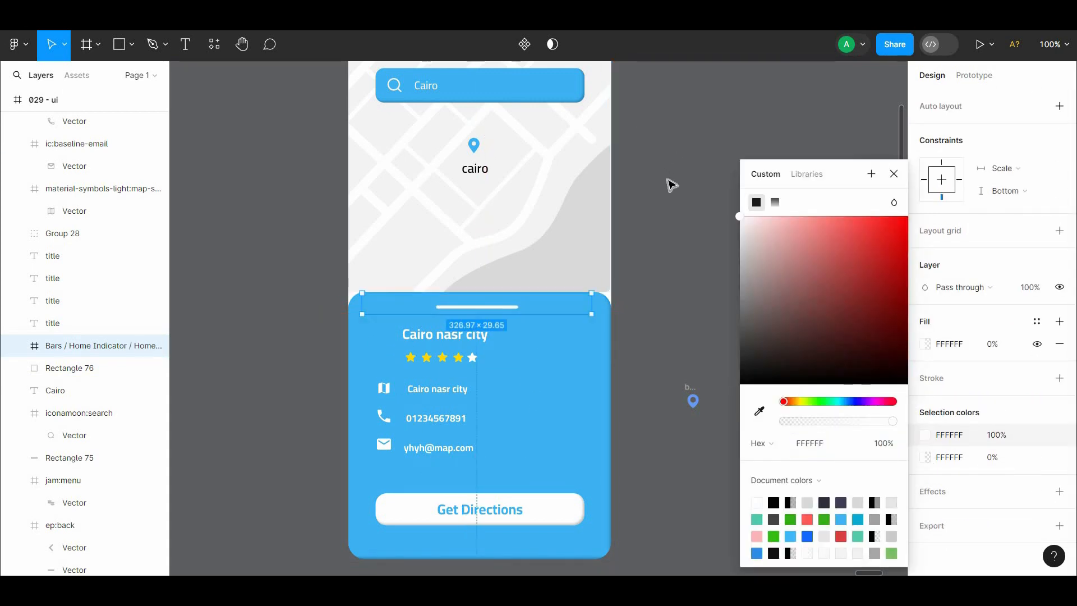
pyautogui.click(670, 183)
pyautogui.click(516, 313)
pyautogui.click(721, 207)
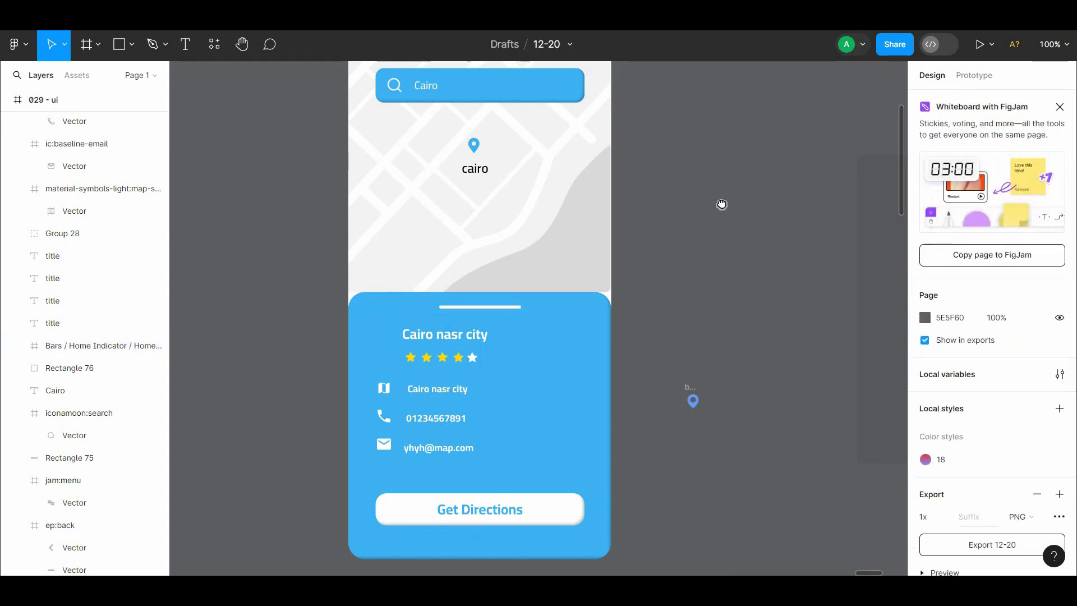
pyautogui.scroll(-1, 474, 295)
pyautogui.click(474, 296)
pyautogui.keyDown('shift'); pyautogui.click(443, 316); pyautogui.keyUp('shift')
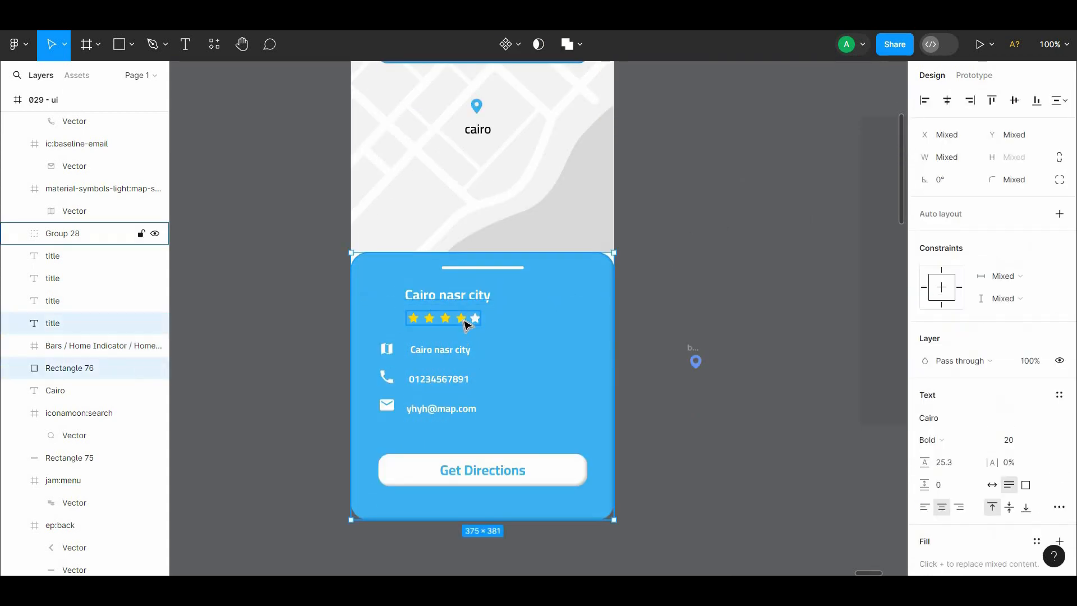
pyautogui.click(781, 314)
pyautogui.click(446, 318)
pyautogui.keyDown('shift'); pyautogui.click(447, 295); pyautogui.keyUp('shift')
pyautogui.keyDown('shift'); pyautogui.click(426, 350); pyautogui.keyUp('shift')
pyautogui.keyDown('shift'); pyautogui.click(385, 348); pyautogui.keyUp('shift')
pyautogui.keyDown('shift'); pyautogui.click(388, 375); pyautogui.keyUp('shift')
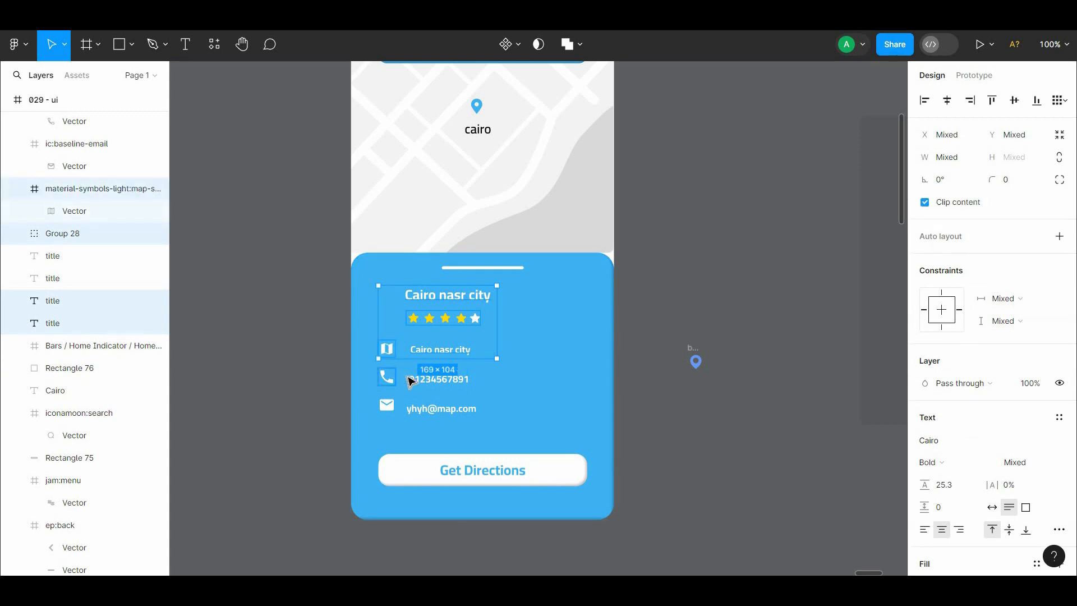
pyautogui.keyDown('shift'); pyautogui.click(412, 378); pyautogui.keyUp('shift')
pyautogui.keyDown('shift'); pyautogui.click(427, 407); pyautogui.keyUp('shift')
pyautogui.press('Escape')
# Align the email text vertically with the envelope icon and group the two.
pyautogui.moveTo(428, 408); pyautogui.dragTo(429, 404)
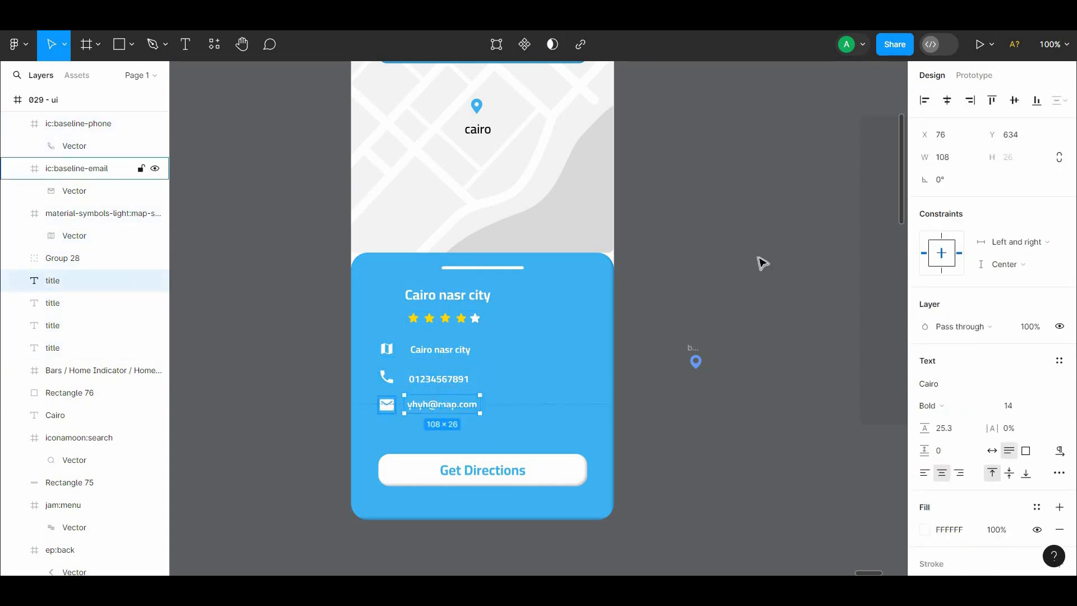
pyautogui.keyDown('shift'); pyautogui.click(386, 404); pyautogui.keyUp('shift')
pyautogui.click(1014, 101)
pyautogui.rightClick(441, 406)
pyautogui.click(484, 305)
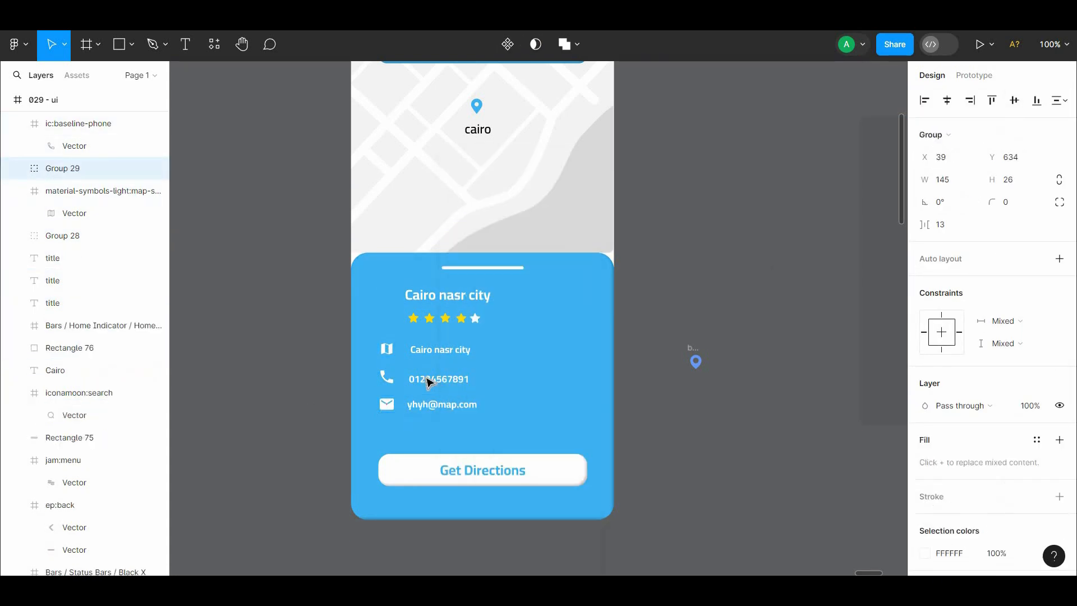
# Align the phone number text vertically with the phone icon and group the two.
pyautogui.click(429, 383)
pyautogui.keyDown('shift'); pyautogui.click(386, 377); pyautogui.keyUp('shift')
pyautogui.rightClick(416, 378)
pyautogui.click(1019, 102)
pyautogui.click(1014, 101)
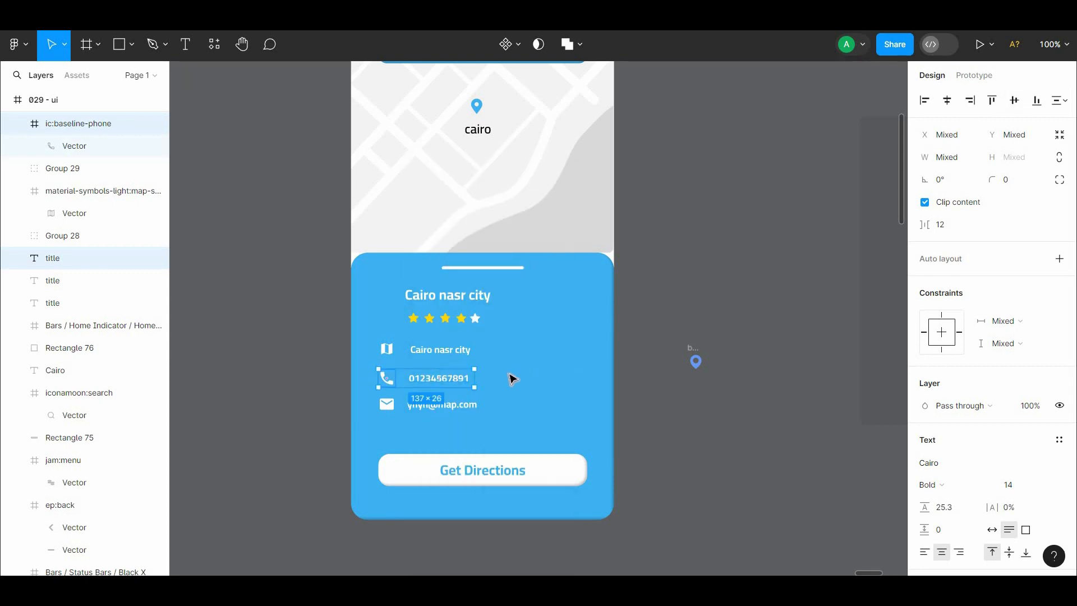
pyautogui.rightClick(450, 378)
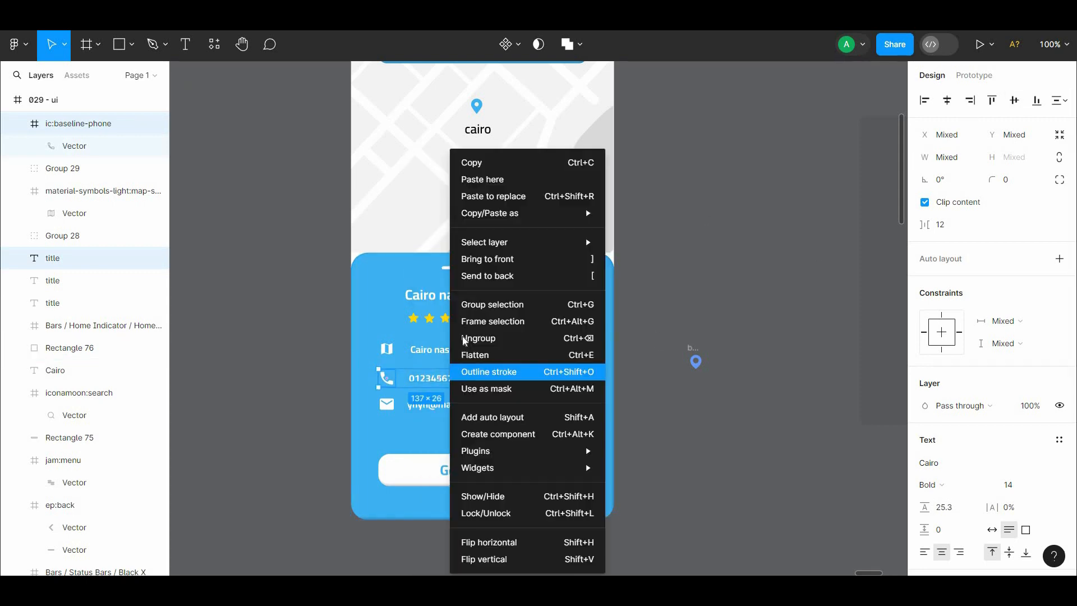
# Align the location text vertically with the white map icon and group the two.
pyautogui.keyDown('shift'); pyautogui.click(392, 353); pyautogui.keyUp('shift')
pyautogui.rightClick(419, 352)
pyautogui.press('Escape')
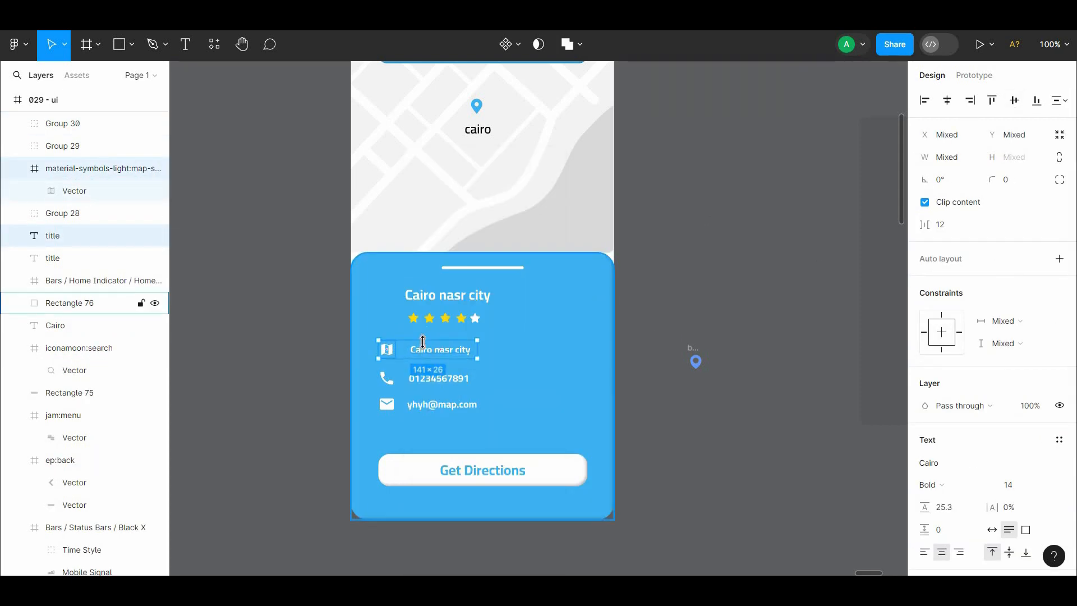
pyautogui.rightClick(416, 347)
pyautogui.click(434, 305)
# Distribute the location, phone and email groups evenly with a vertical spacing of 16.
pyautogui.keyDown('shift'); pyautogui.click(438, 385); pyautogui.keyUp('shift')
pyautogui.keyDown('shift'); pyautogui.click(465, 403); pyautogui.keyUp('shift')
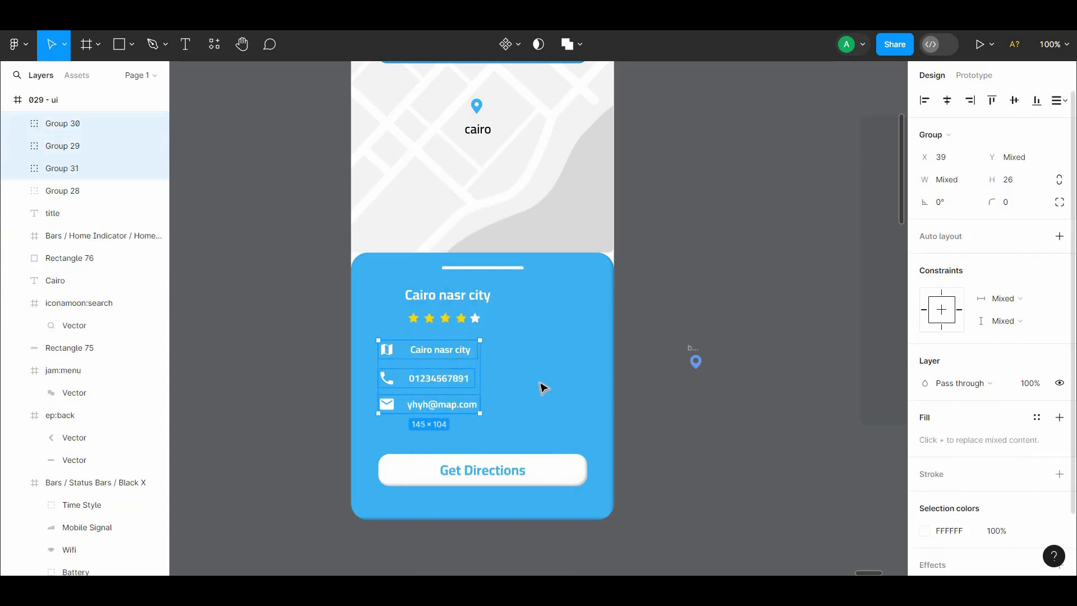
pyautogui.click(466, 403)
pyautogui.click(946, 224)
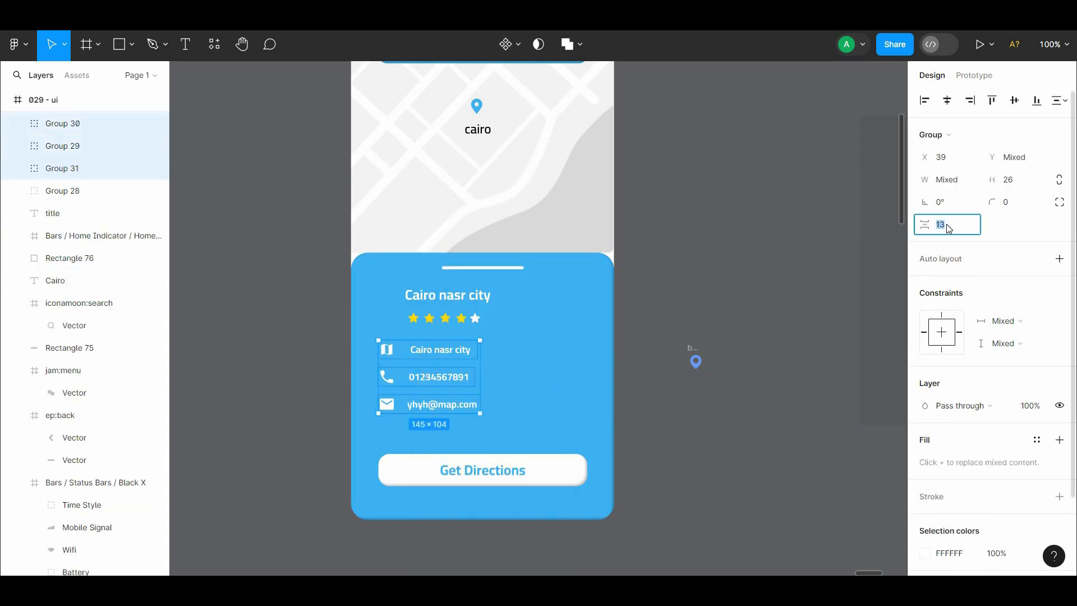
pyautogui.write('16')
pyautogui.click(769, 296)
pyautogui.click(445, 318)
pyautogui.keyDown('shift'); pyautogui.click(448, 295); pyautogui.keyUp('shift')
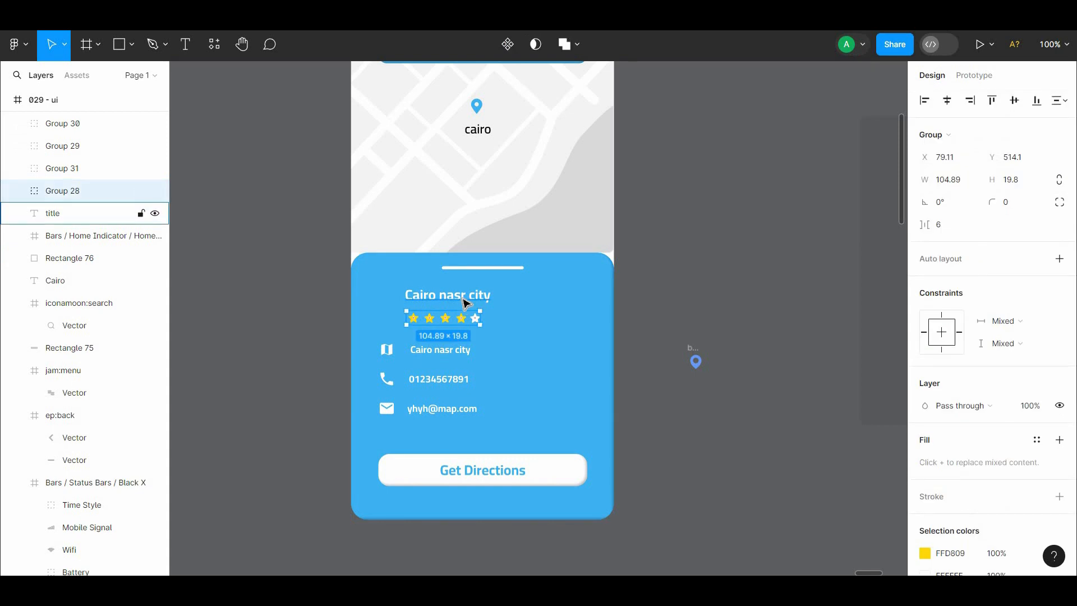
pyautogui.keyDown('shift'); pyautogui.click(443, 349); pyautogui.keyUp('shift')
pyautogui.keyDown('shift'); pyautogui.click(441, 379); pyautogui.keyUp('shift')
pyautogui.press('Escape')
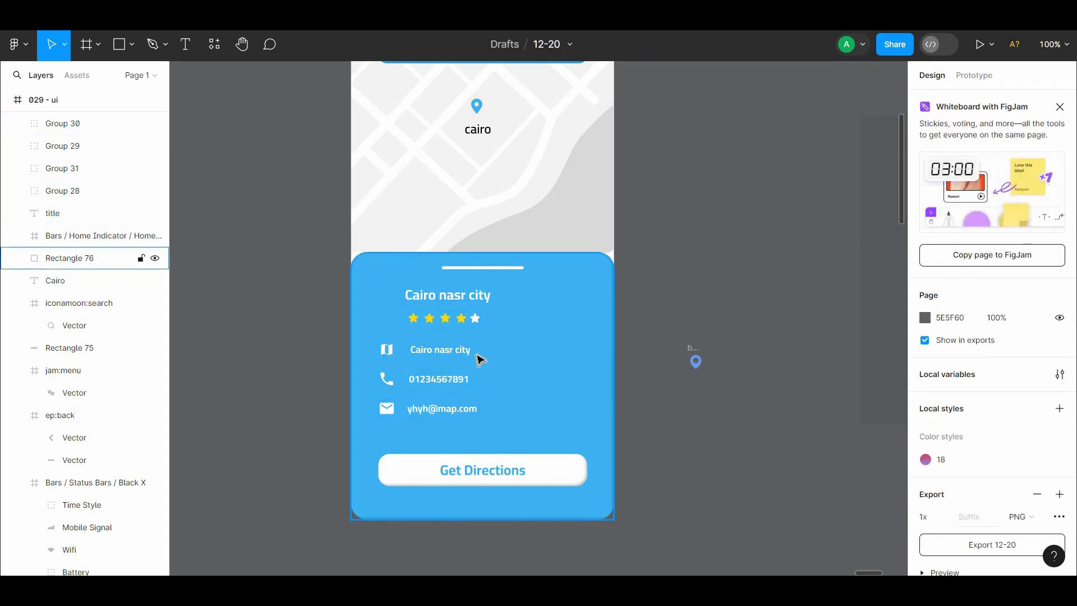
# Extend the Get Directions button upward to a height of 56.
pyautogui.click(481, 468)
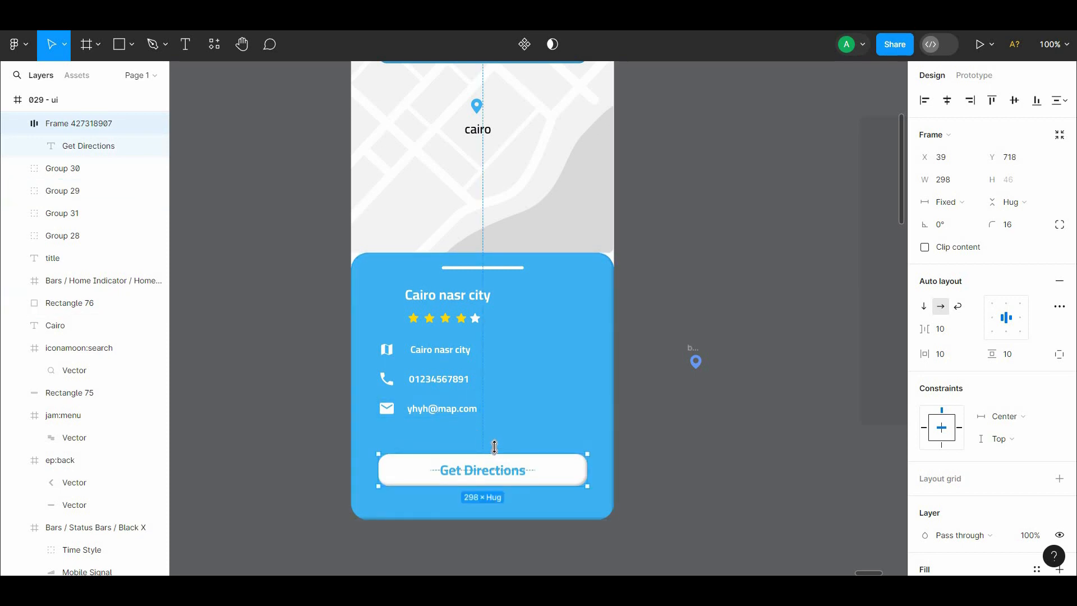
pyautogui.moveTo(494, 452); pyautogui.dragTo(494, 447)
pyautogui.scroll(-3, 978, 449)
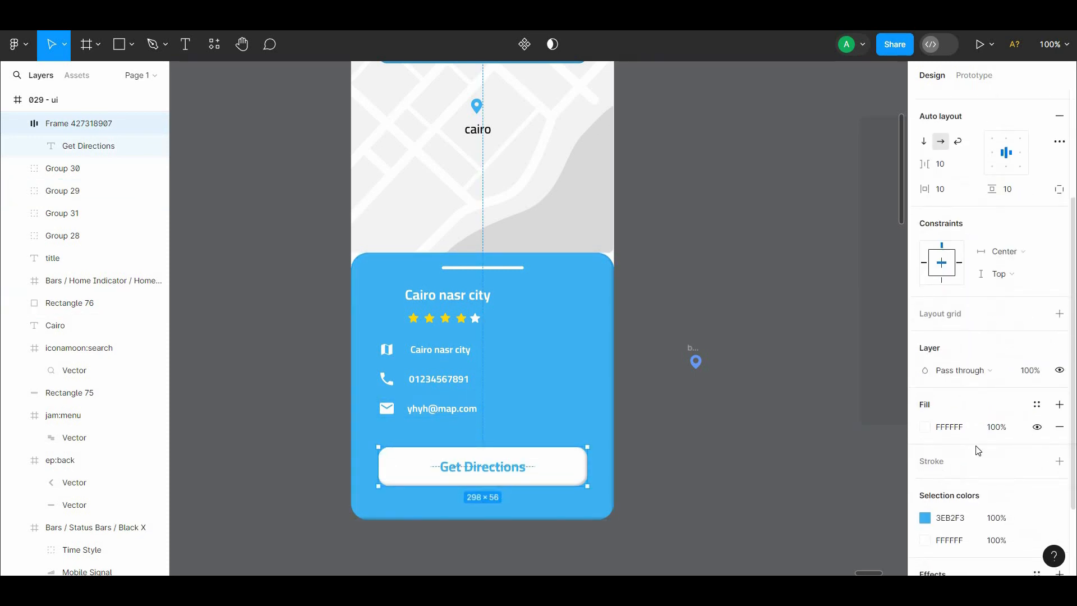
pyautogui.click(740, 291)
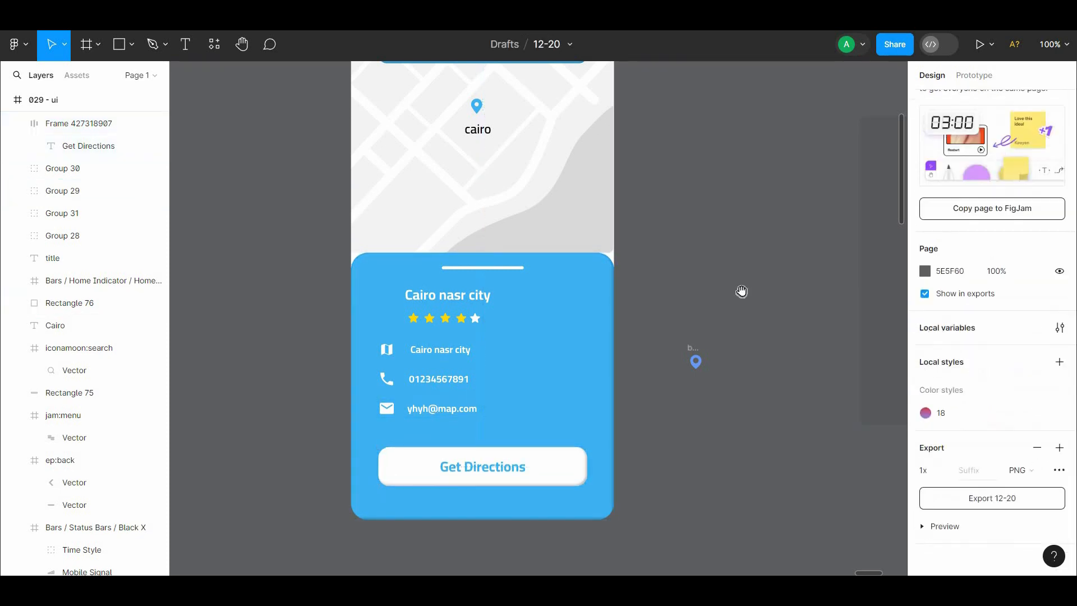
# Give the back and menu icon frames a 3EB2F3 fill and recolor the icons inside them white.
pyautogui.scroll(4, 752, 375)
pyautogui.scroll(-2, 737, 370)
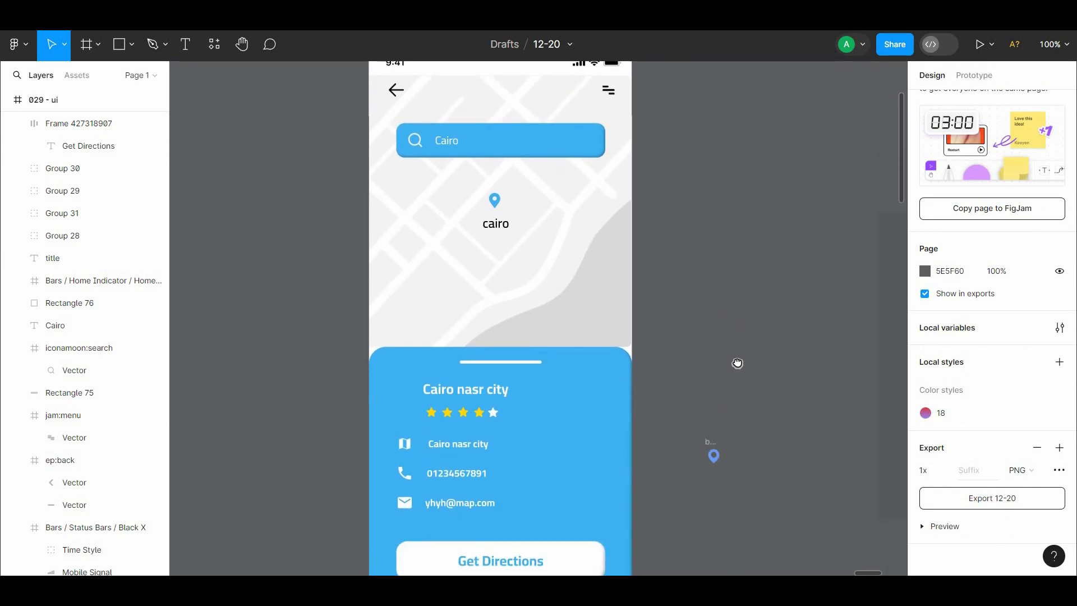
pyautogui.scroll(1, 673, 225)
pyautogui.click(610, 108)
pyautogui.keyDown('shift'); pyautogui.click(396, 107); pyautogui.keyUp('shift')
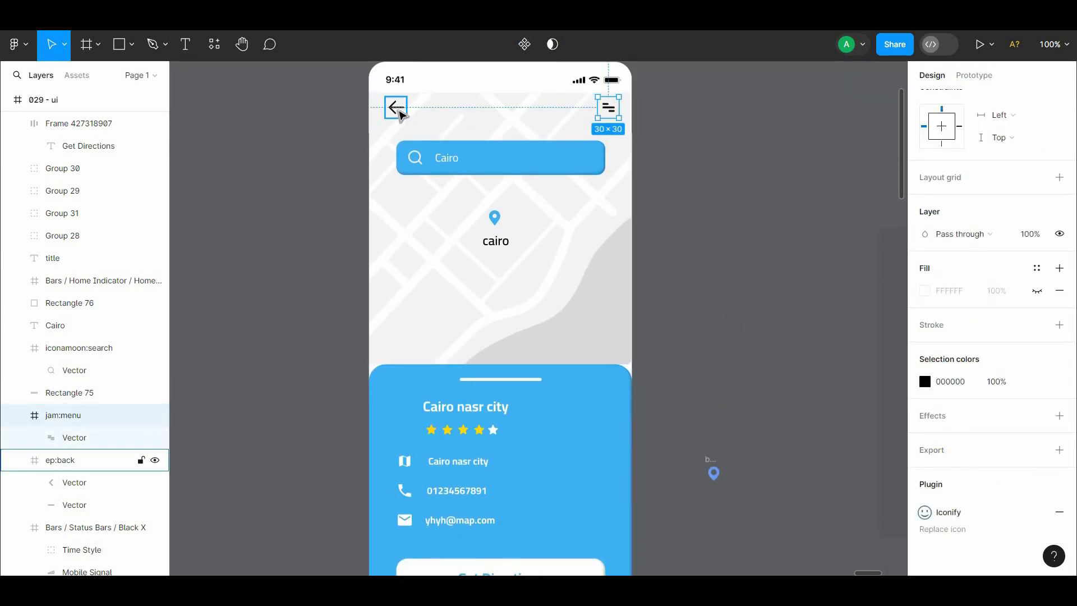
pyautogui.click(1059, 270)
pyautogui.click(925, 313)
pyautogui.click(759, 411)
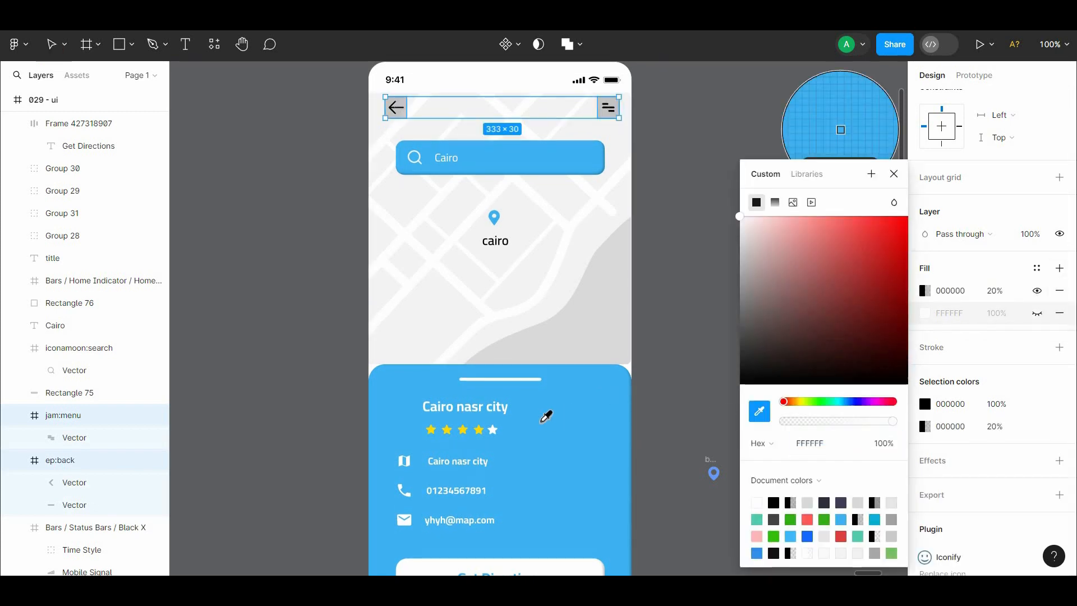
pyautogui.click(548, 413)
pyautogui.click(926, 406)
pyautogui.click(740, 217)
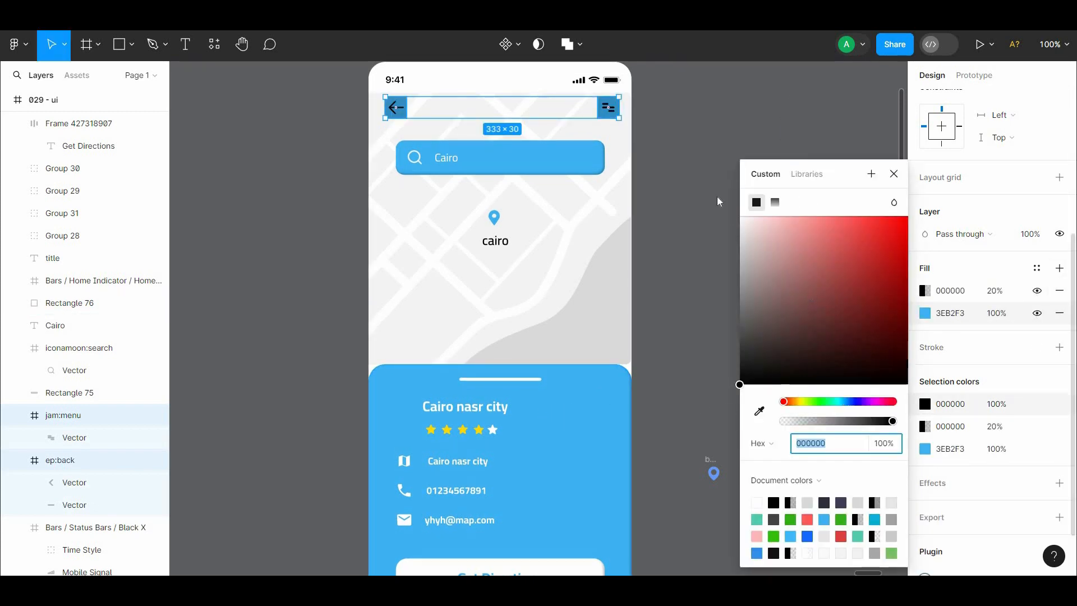
# Set the corner radius of the back and menu icon frames to 12.
pyautogui.moveTo(1074, 259); pyautogui.dragTo(1063, 113)
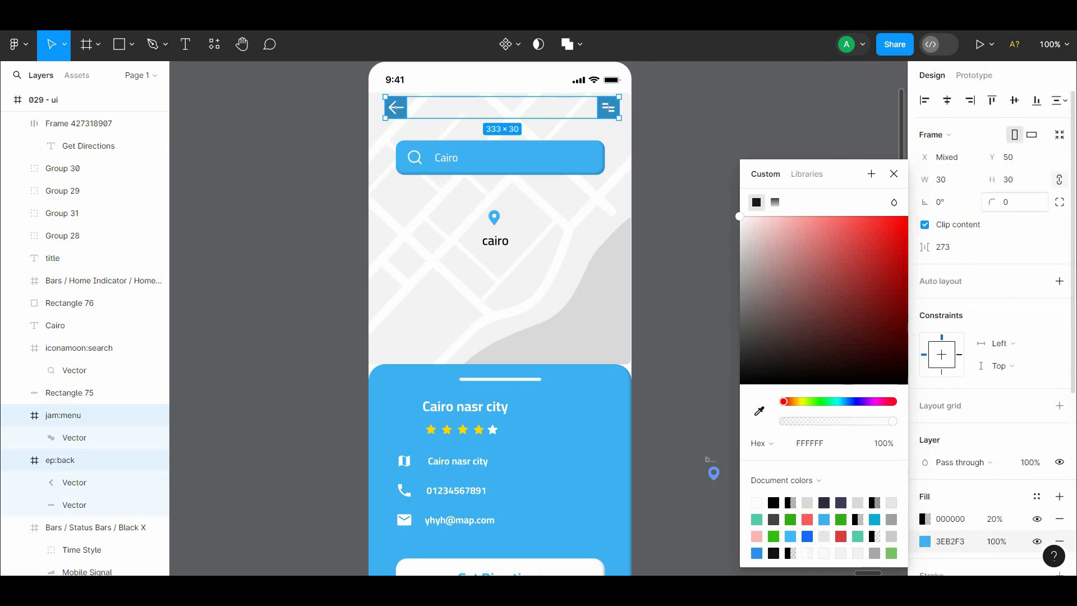
pyautogui.moveTo(992, 203); pyautogui.dragTo(244, 198)
pyautogui.click(1018, 204)
pyautogui.write('12')
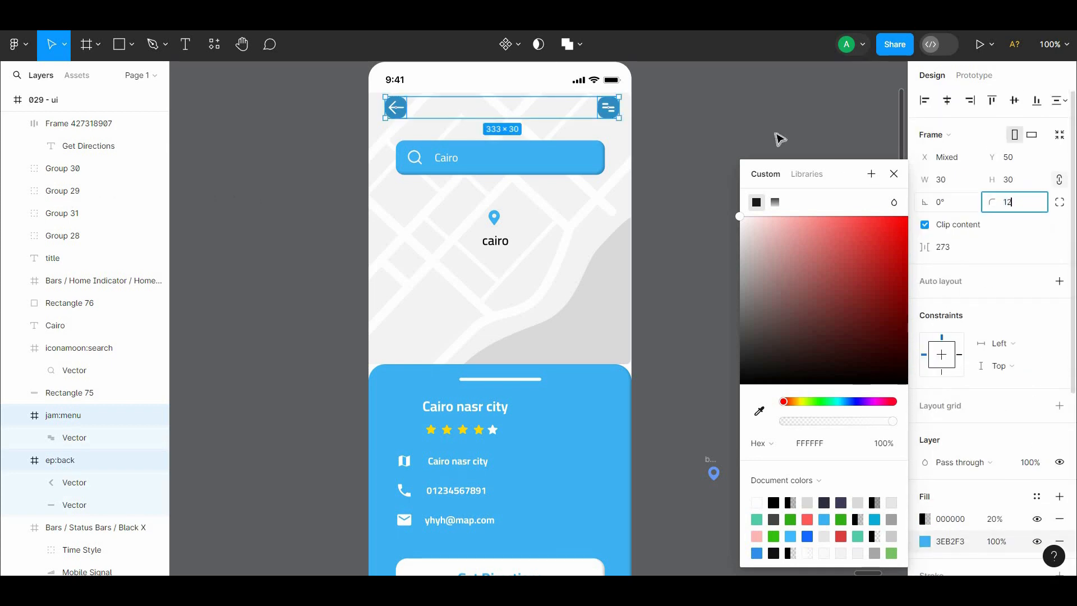
pyautogui.click(730, 131)
pyautogui.click(602, 113)
pyautogui.keyDown('shift'); pyautogui.click(395, 112); pyautogui.keyUp('shift')
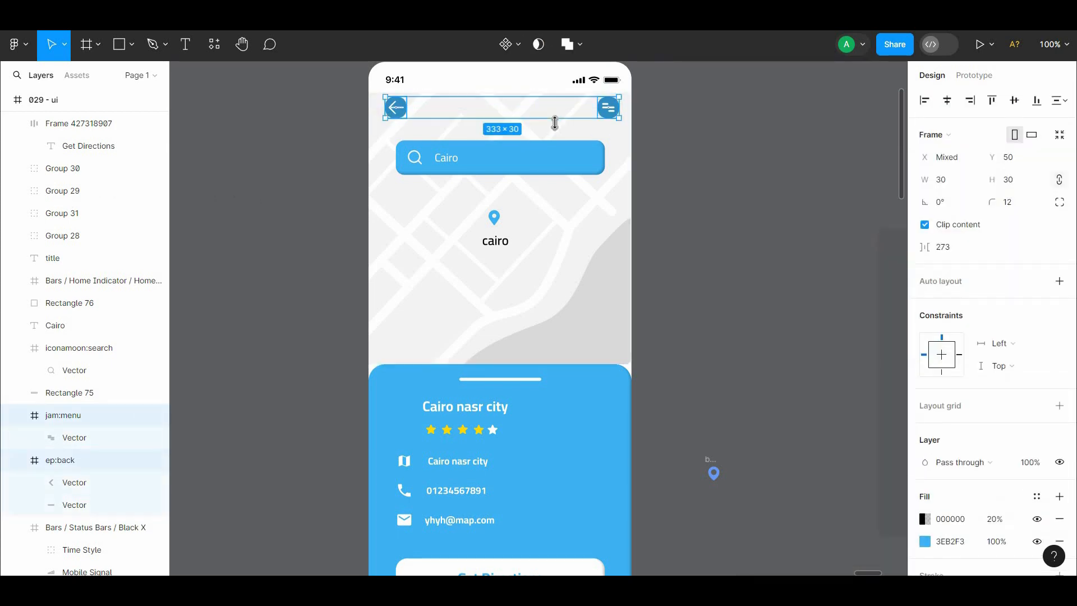
pyautogui.click(673, 107)
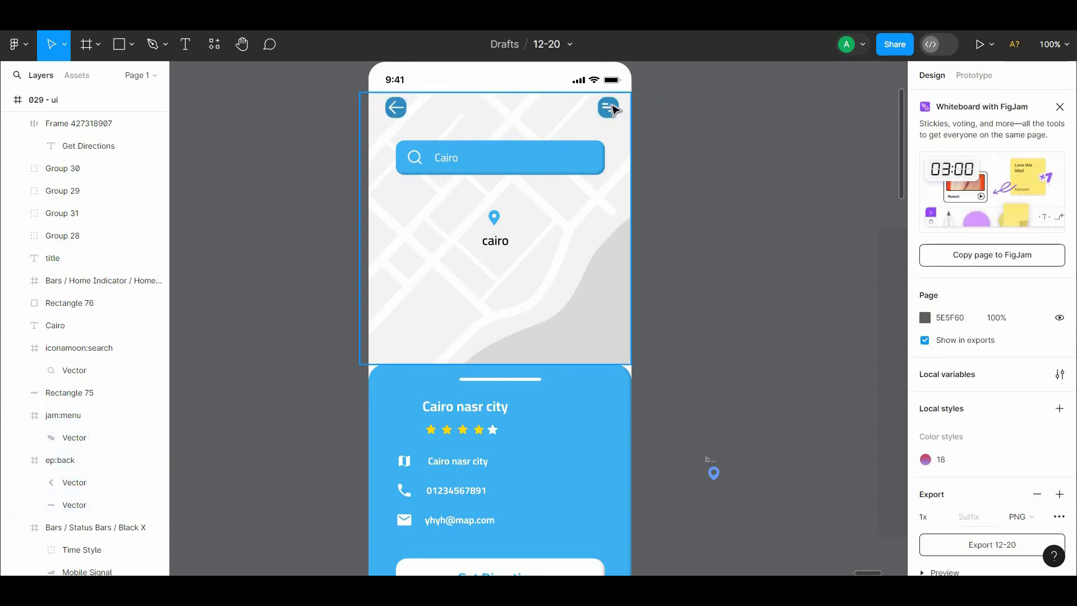
# Enlarge the menu icon frame to 34 × 34.
pyautogui.click(608, 106)
pyautogui.moveTo(620, 118); pyautogui.dragTo(637, 120)
pyautogui.click(623, 103)
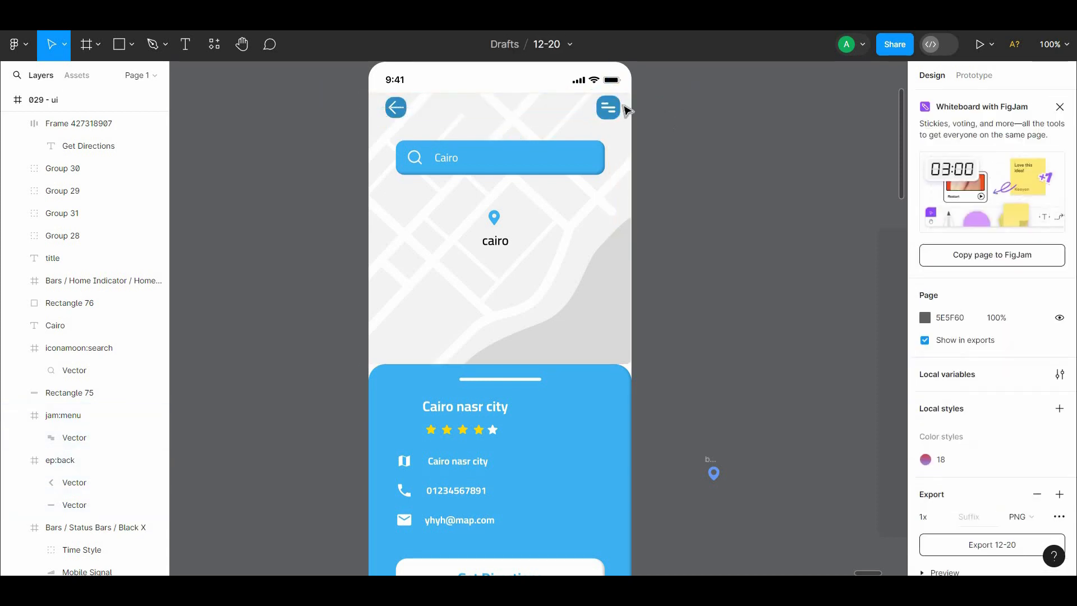
pyautogui.doubleClick(604, 101)
pyautogui.press('Escape')
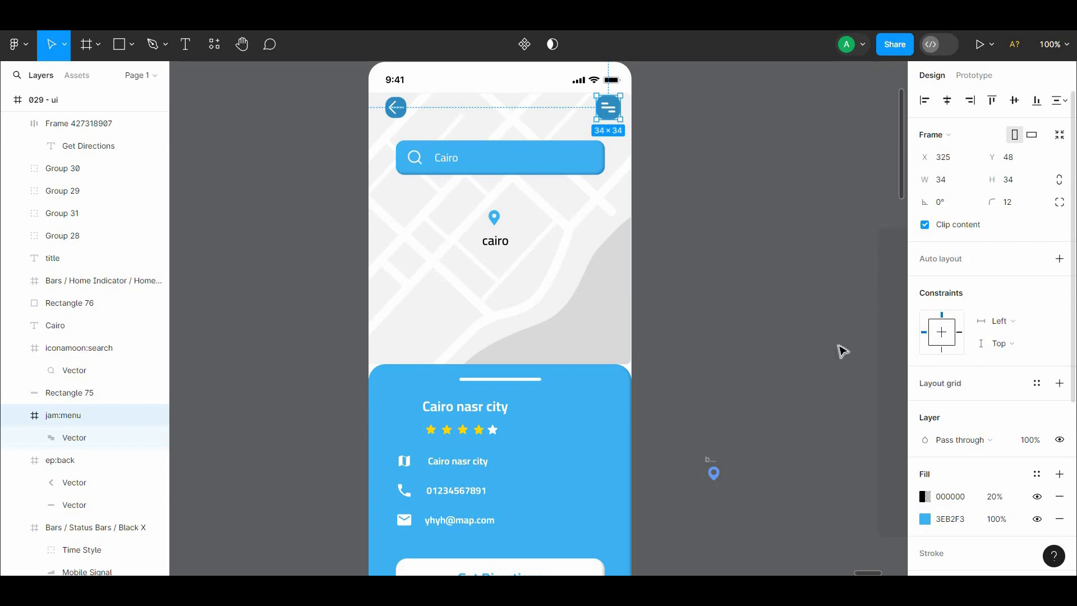
pyautogui.click(678, 192)
# Try to enlarge the back icon frame to 37 × 37, and undo the restyling of both header icons.
pyautogui.click(399, 108)
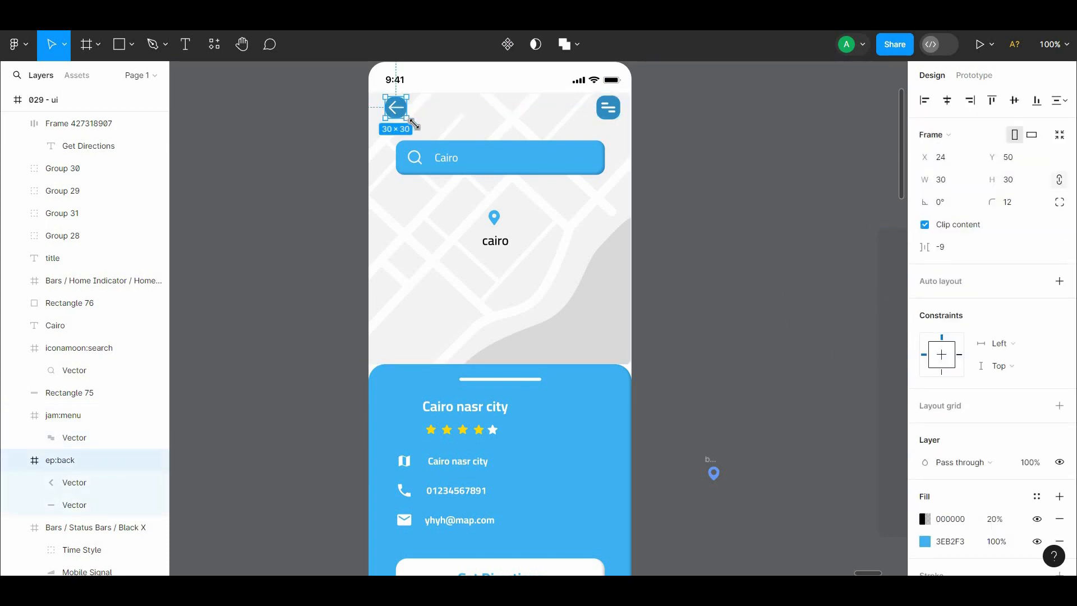
pyautogui.moveTo(414, 123); pyautogui.dragTo(411, 121)
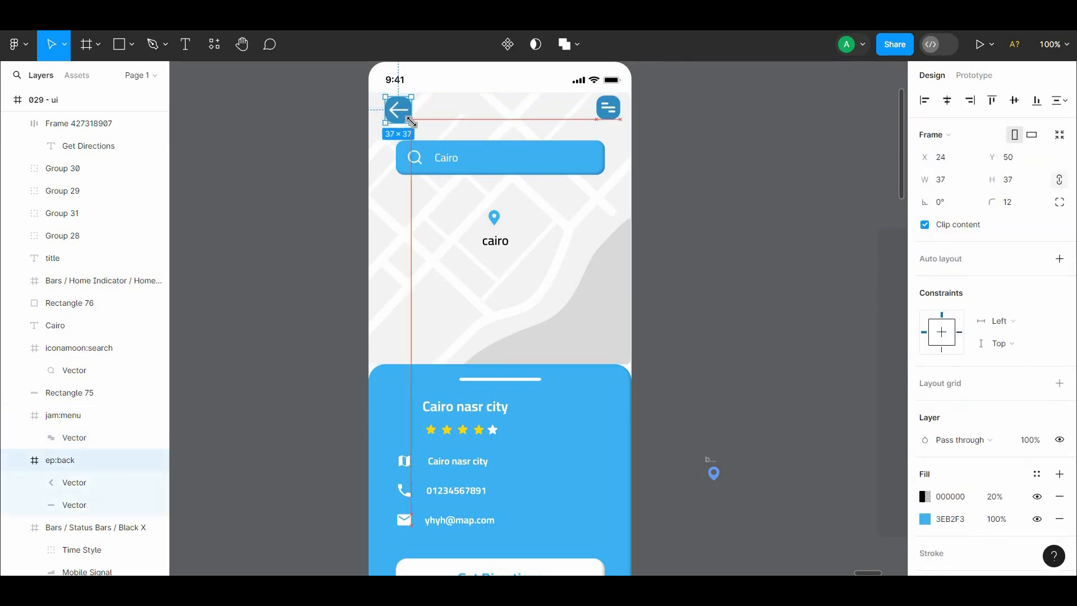
pyautogui.hotkey('ctrl', 'z')
pyautogui.press('Escape')
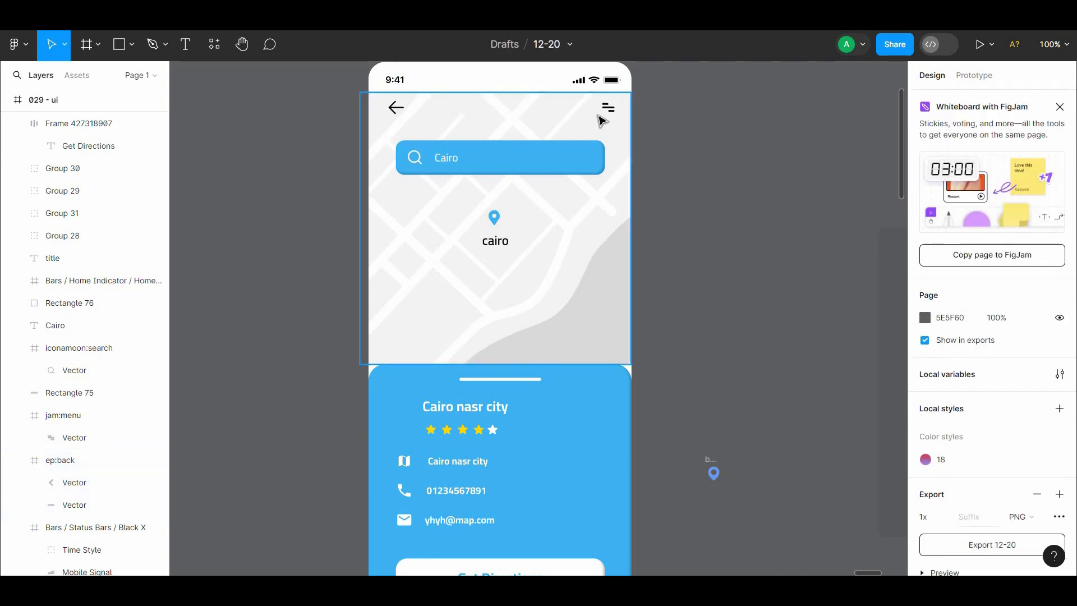
# Add auto layout to the menu icon frame with its content aligned to the center.
pyautogui.rightClick(608, 107)
pyautogui.click(654, 393)
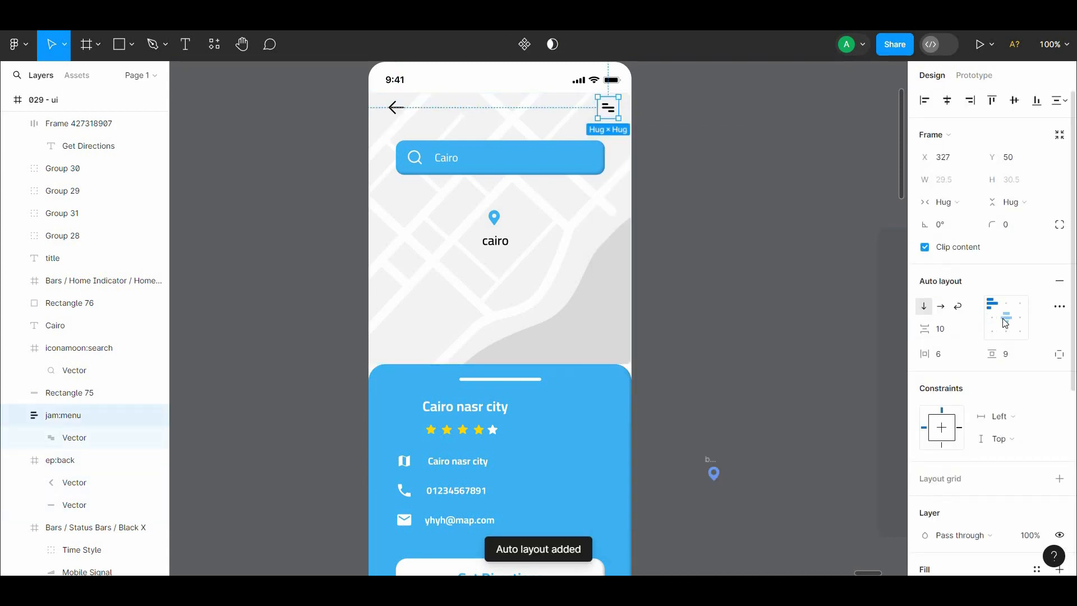
pyautogui.scroll(-3, 1070, 391)
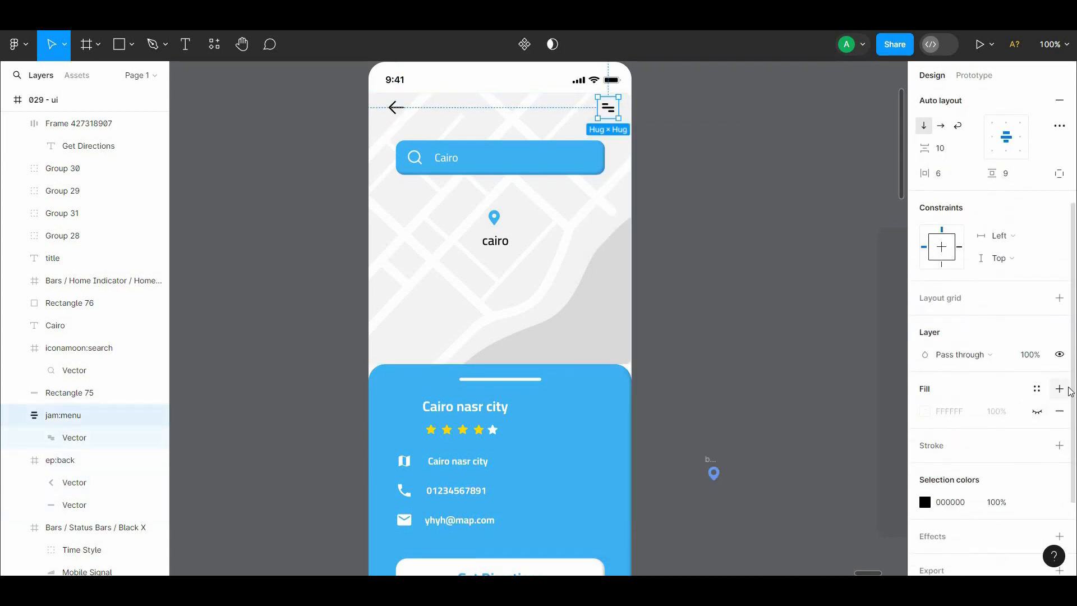
# Fill the menu icon frame with the bottom panel's blue 3EB2F3 and recolor its lines to white FFFFFF.
pyautogui.click(924, 411)
pyautogui.click(760, 411)
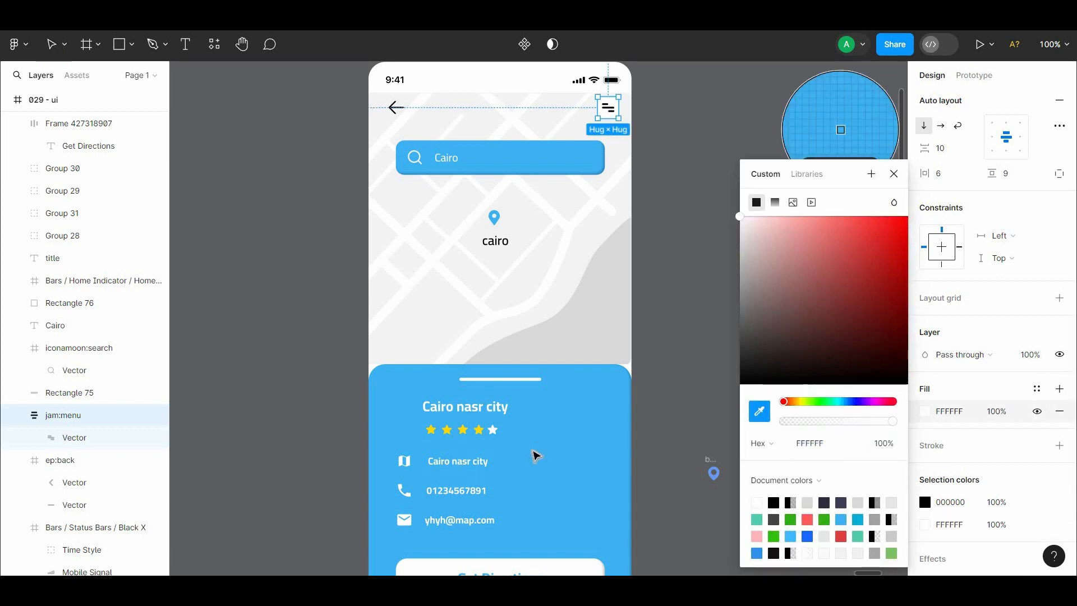
pyautogui.click(534, 452)
pyautogui.click(924, 502)
pyautogui.click(820, 306)
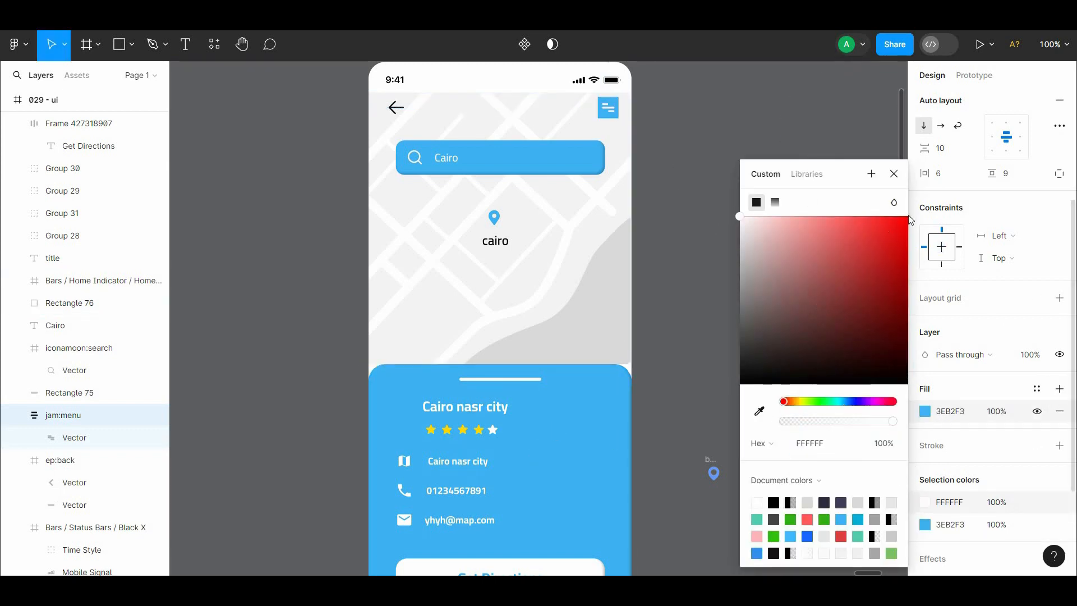
# Set the menu icon frame's corner radius to 8.
pyautogui.scroll(3, 1052, 230)
pyautogui.click(1025, 223)
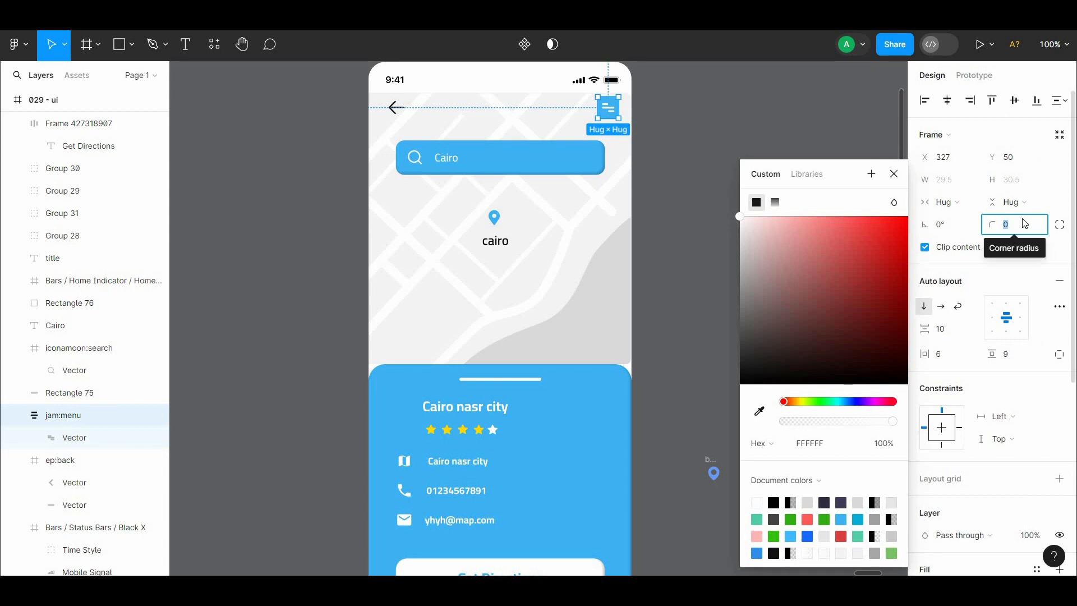
pyautogui.click(654, 139)
# Try to add auto layout directly to the back arrow icon.
pyautogui.rightClick(392, 103)
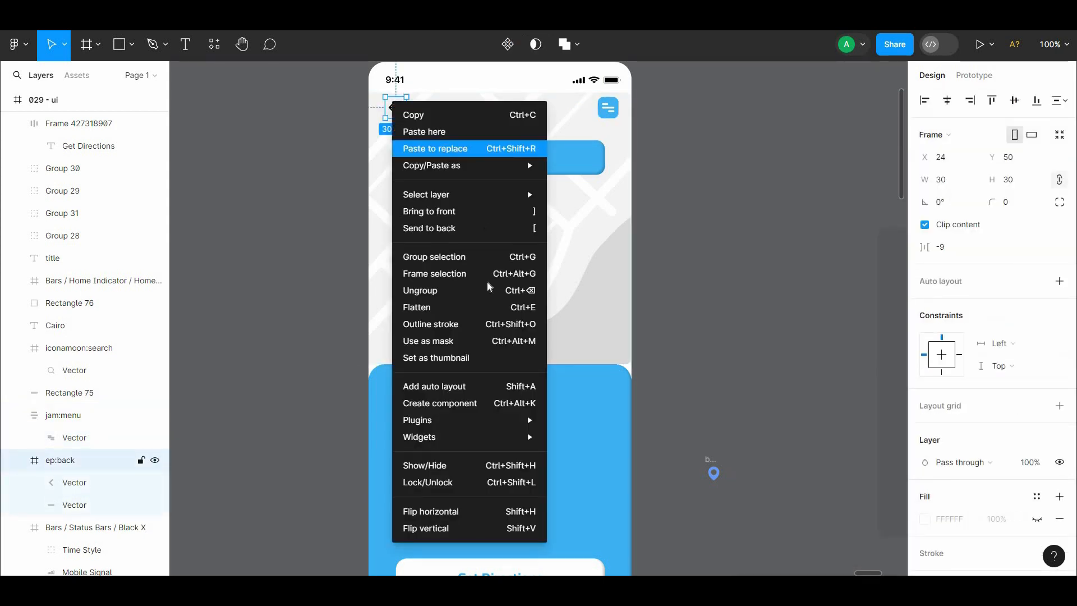
pyautogui.click(522, 386)
pyautogui.scroll(-5, 984, 437)
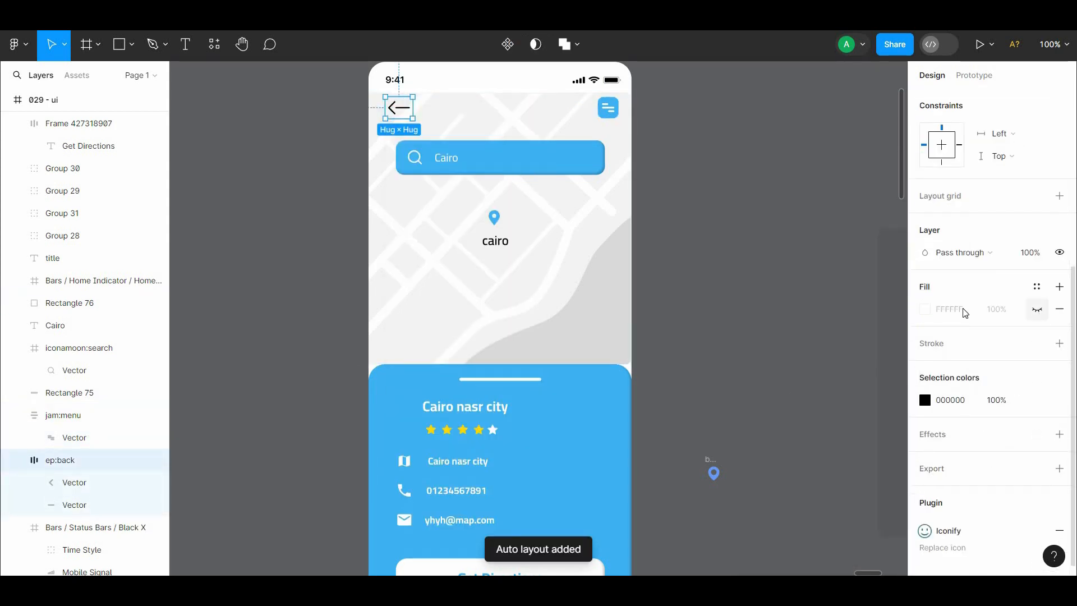
pyautogui.click(925, 309)
pyautogui.click(708, 282)
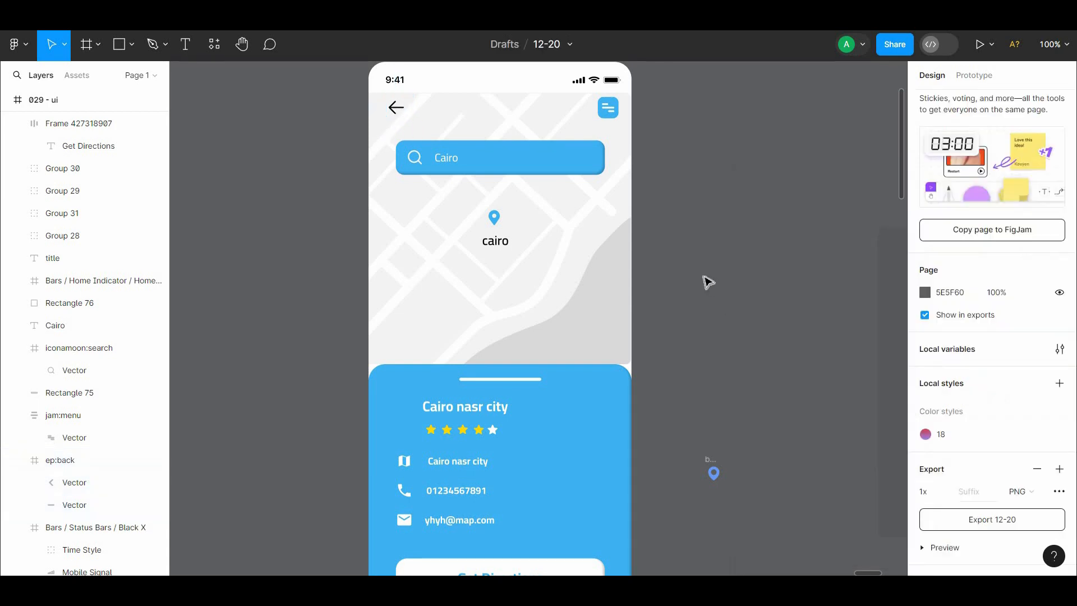
# Wrap the back arrow icon in a new frame and add auto layout to that frame.
pyautogui.click(395, 106)
pyautogui.rightClick(395, 106)
pyautogui.click(443, 270)
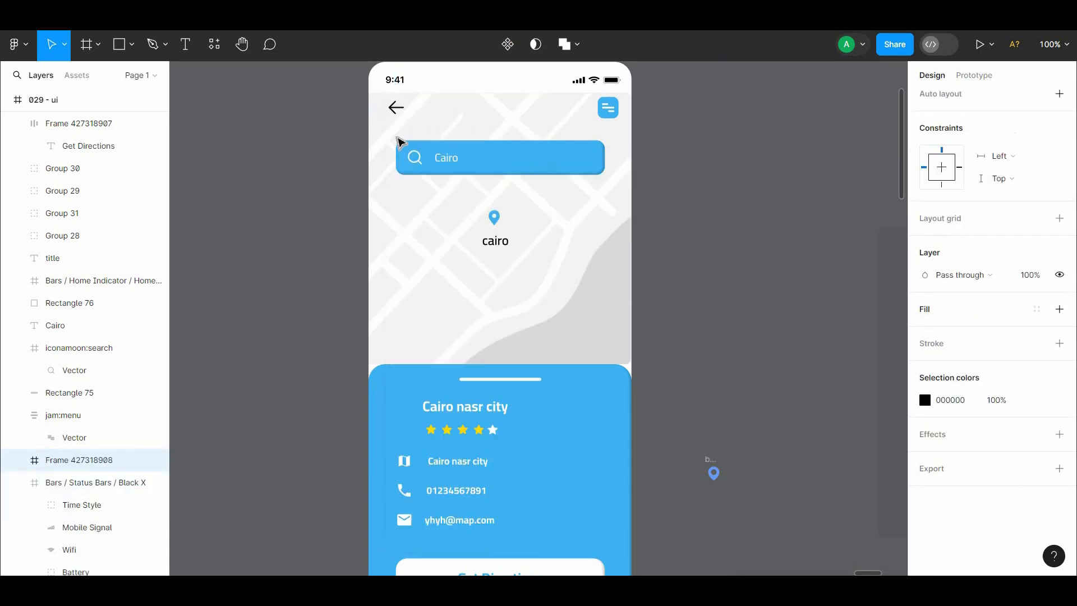
pyautogui.rightClick(396, 106)
pyautogui.click(471, 387)
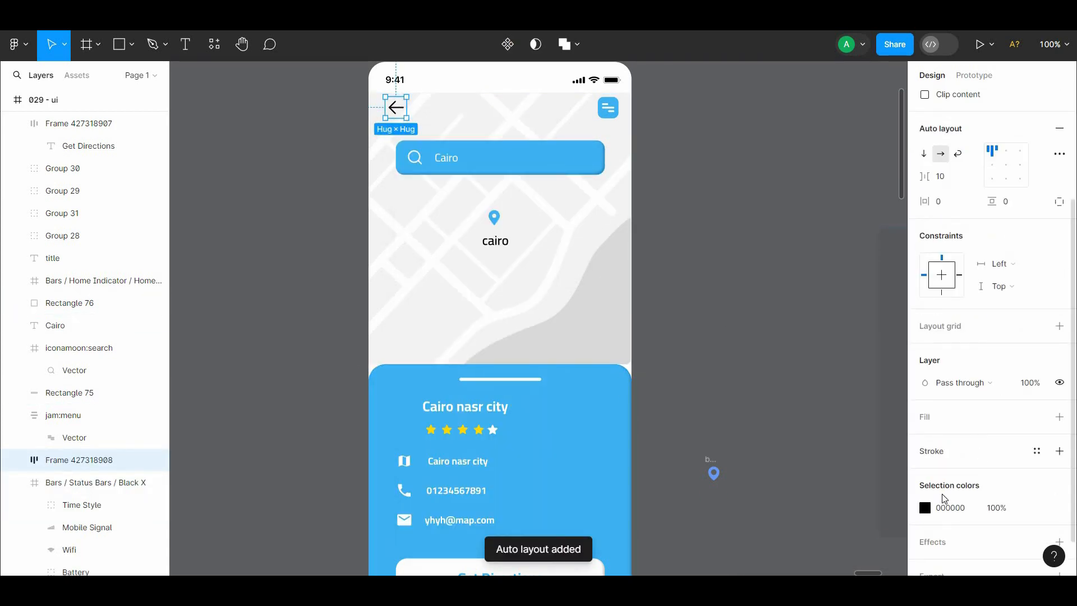
# Recolor the back arrow to white FFFFFF and fill its frame with the bottom panel's blue 3EB2F3.
pyautogui.click(925, 508)
pyautogui.moveTo(780, 276); pyautogui.dragTo(737, 216)
pyautogui.click(1059, 416)
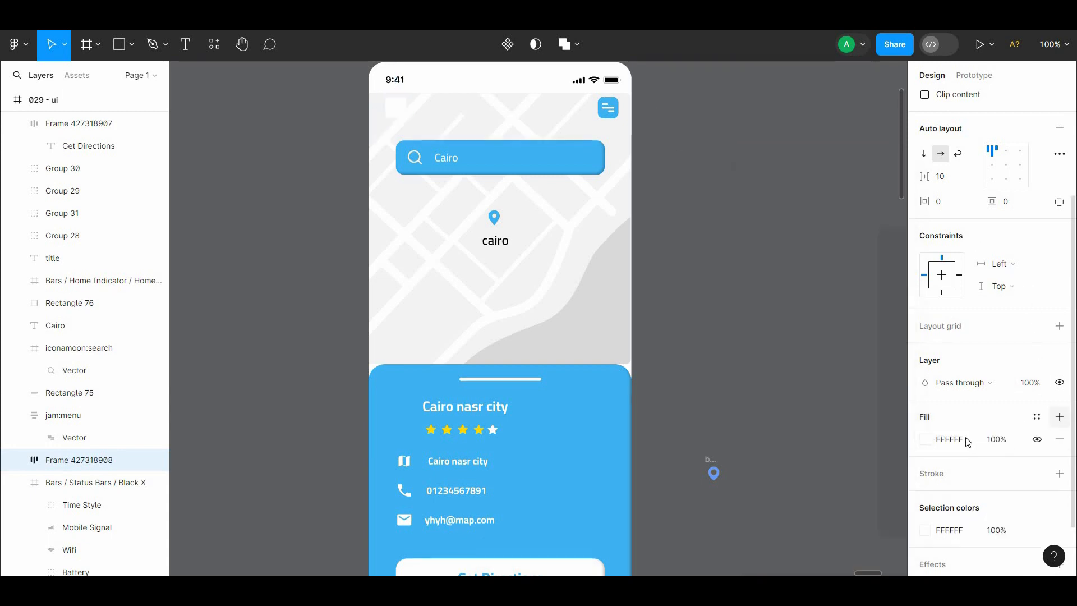
pyautogui.click(967, 442)
pyautogui.click(759, 415)
pyautogui.click(524, 440)
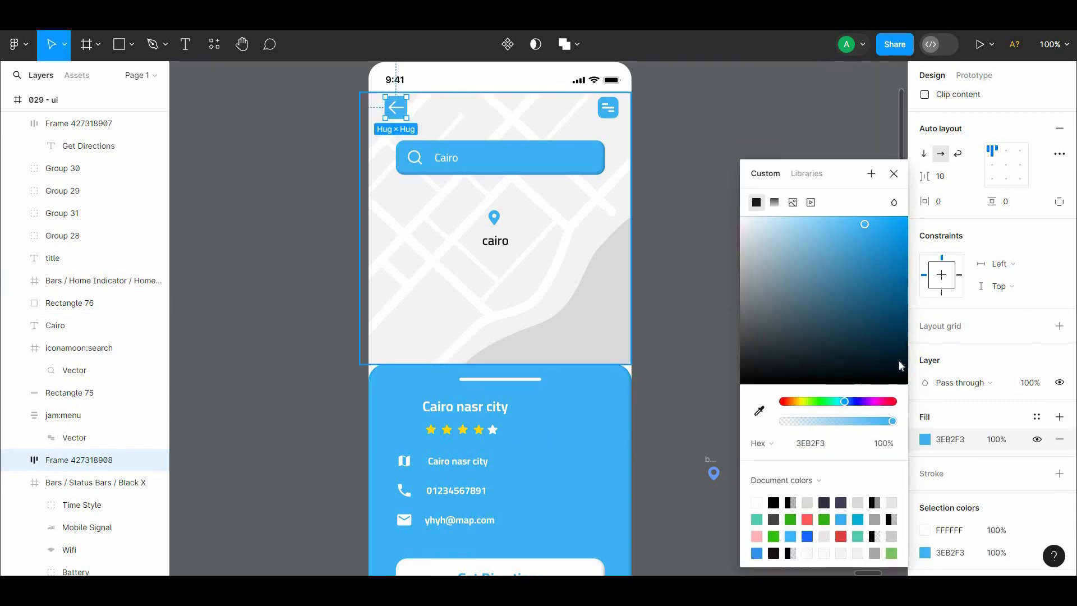
# Center the content of the back button frame and set its corner radius to 8.
pyautogui.click(1004, 169)
pyautogui.scroll(3, 1065, 138)
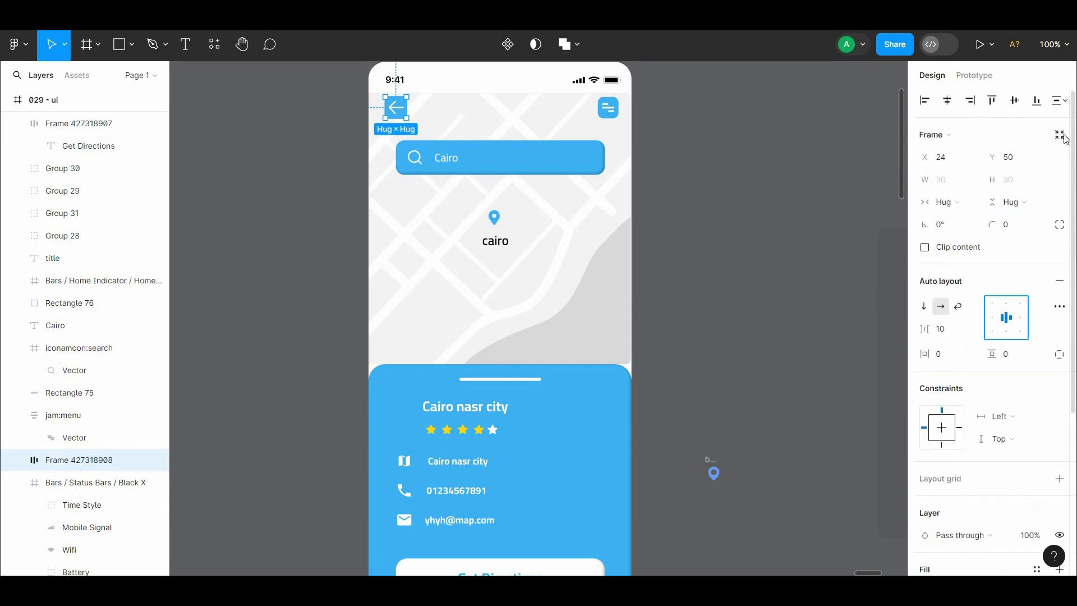
pyautogui.click(886, 230)
# Set the menu button's horizontal and vertical padding to 10.
pyautogui.click(608, 107)
pyautogui.moveTo(619, 117); pyautogui.dragTo(621, 119)
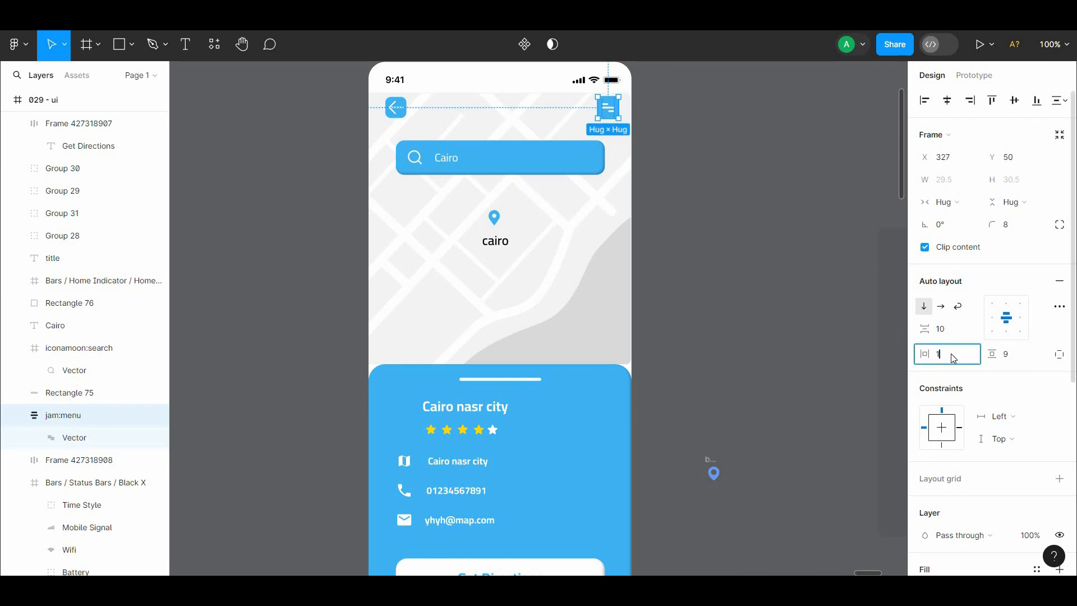
pyautogui.write('10')
pyautogui.click(1018, 356)
pyautogui.write('10')
pyautogui.click(880, 328)
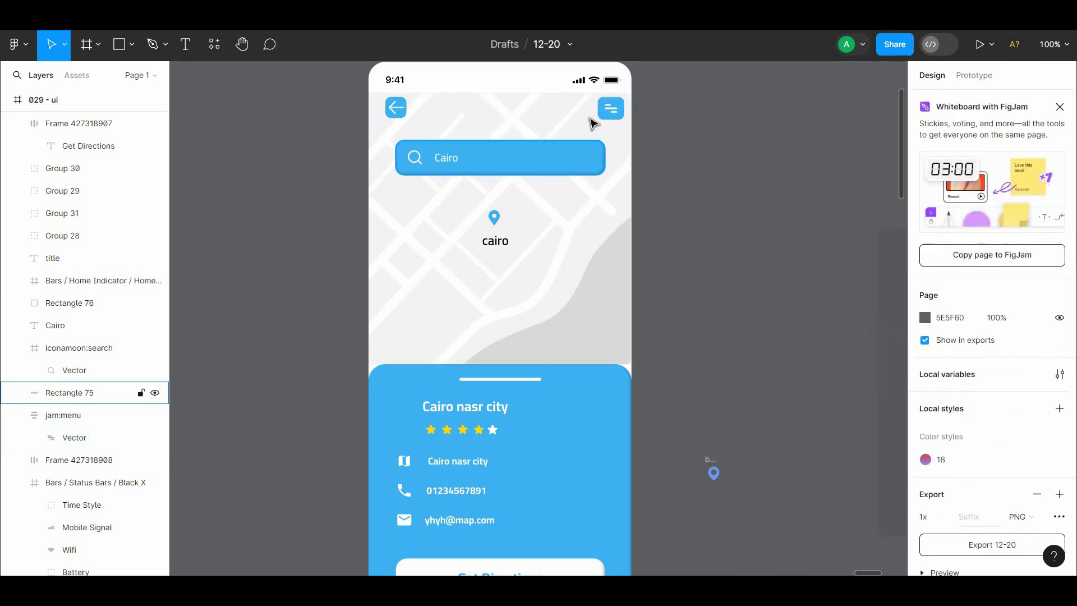
# Try horizontal and vertical padding of 10 on the back button.
pyautogui.click(609, 107)
pyautogui.click(395, 107)
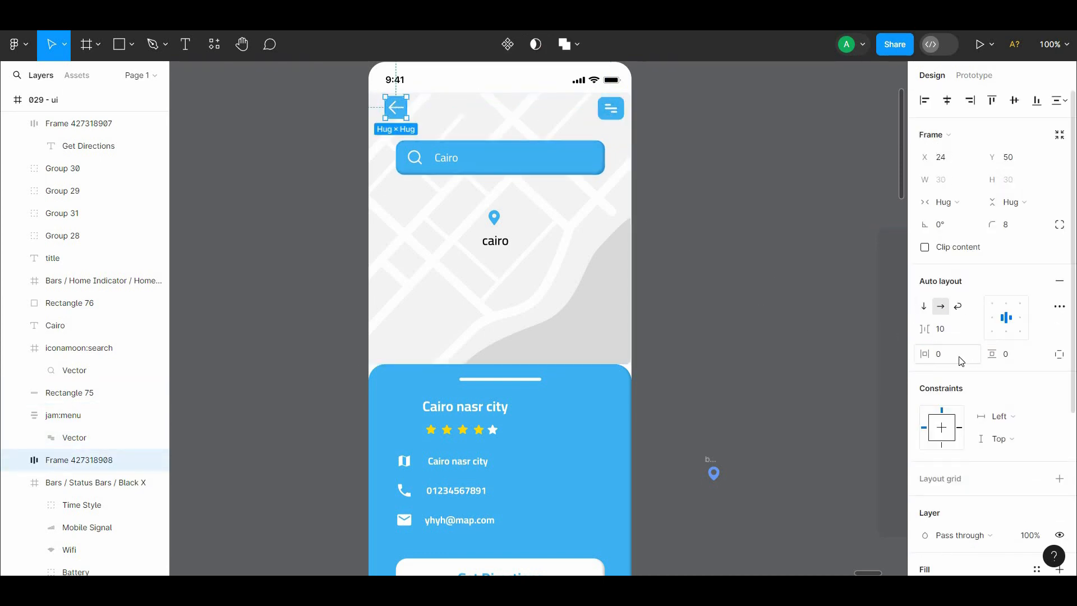
pyautogui.click(1031, 361)
pyautogui.write('10')
pyautogui.click(830, 266)
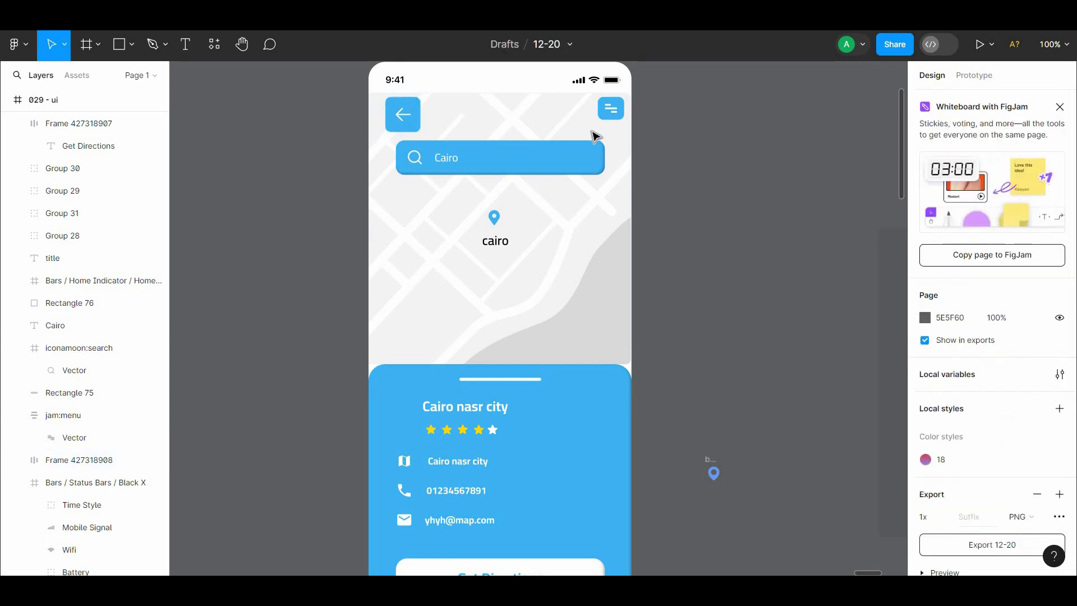
pyautogui.hotkey('ctrl', 'z')
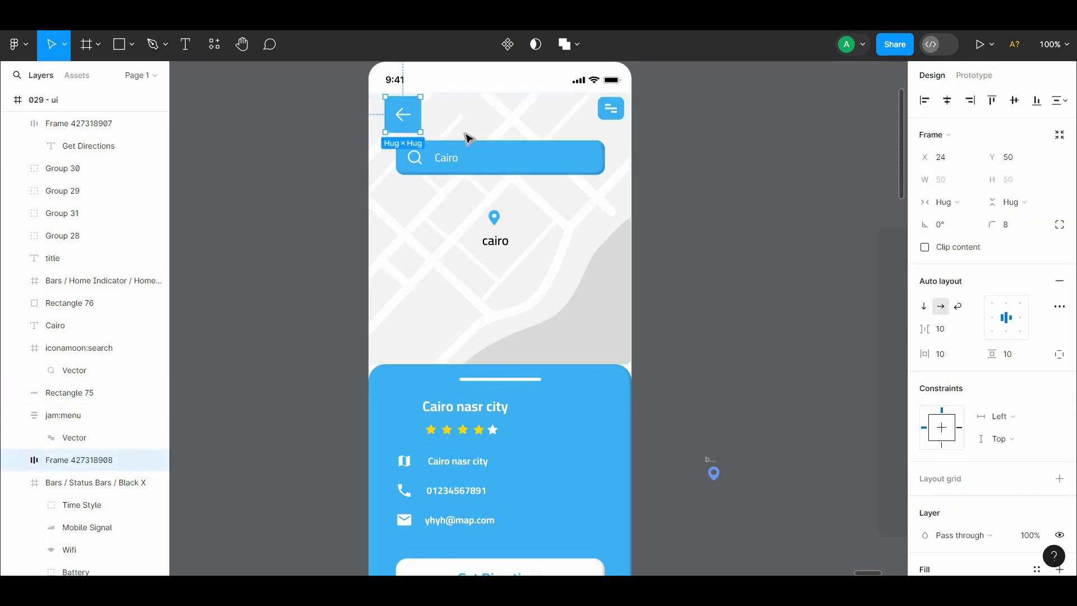
pyautogui.hotkey('ctrl', 'z')
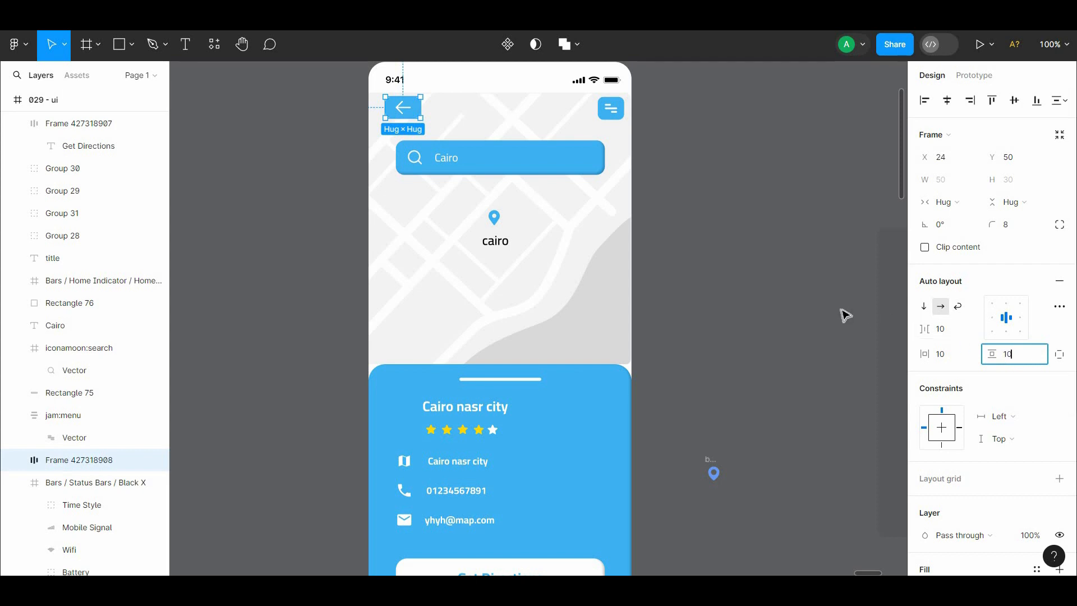
pyautogui.click(845, 316)
# Try to stretch the menu button to a height of 50, and undo it with the back button's vertical padding.
pyautogui.click(610, 115)
pyautogui.moveTo(607, 119); pyautogui.dragTo(607, 129)
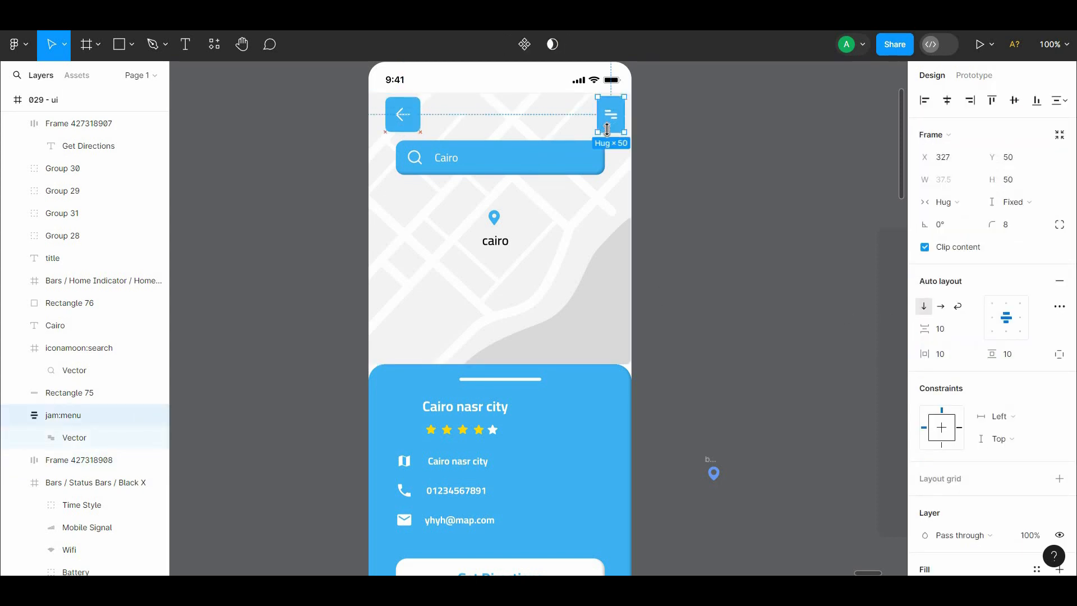
pyautogui.hotkey('ctrl', 'z')
pyautogui.hotkey('ctrl', 'z')
pyautogui.hotkey('ctrl', 'z')
pyautogui.hotkey('ctrl', 'z')
# Try to narrow the back button to a width of 41, and undo it with the horizontal padding.
pyautogui.moveTo(419, 108); pyautogui.dragTo(413, 108)
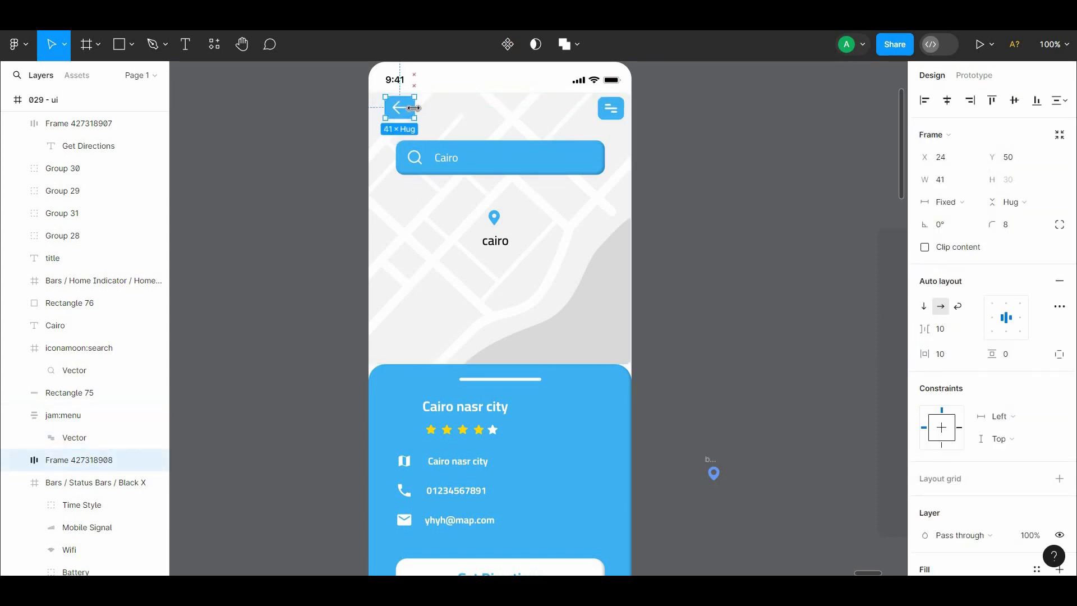
pyautogui.hotkey('ctrl', 'z')
pyautogui.hotkey('ctrl', 'z')
pyautogui.hotkey('ctrl', 'z')
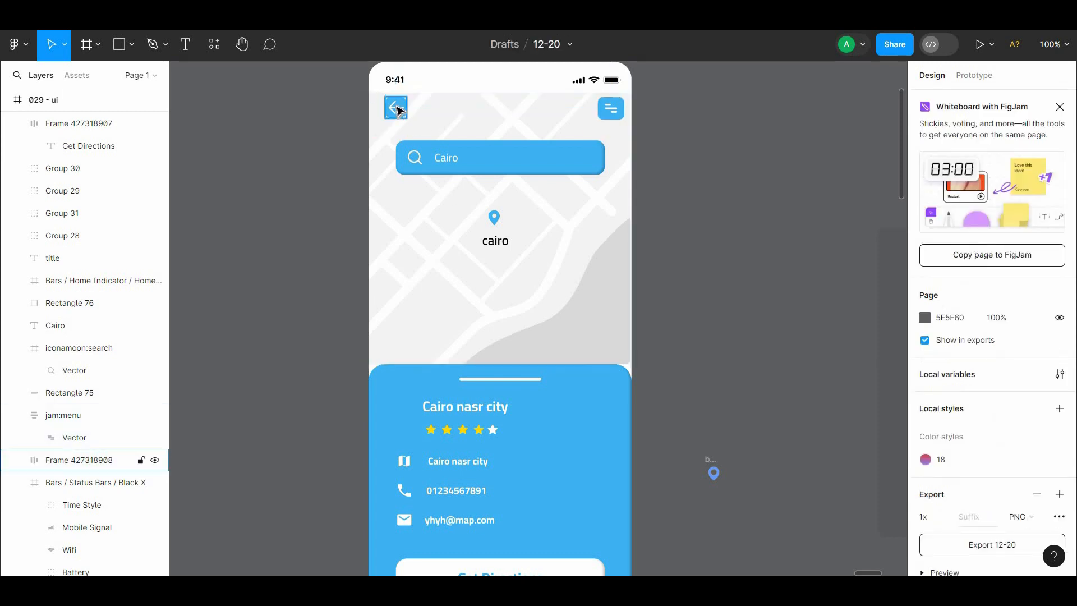
# Resize the menu button to a width and height of 36 to match the back button.
pyautogui.click(399, 109)
pyautogui.moveTo(407, 120); pyautogui.dragTo(409, 122)
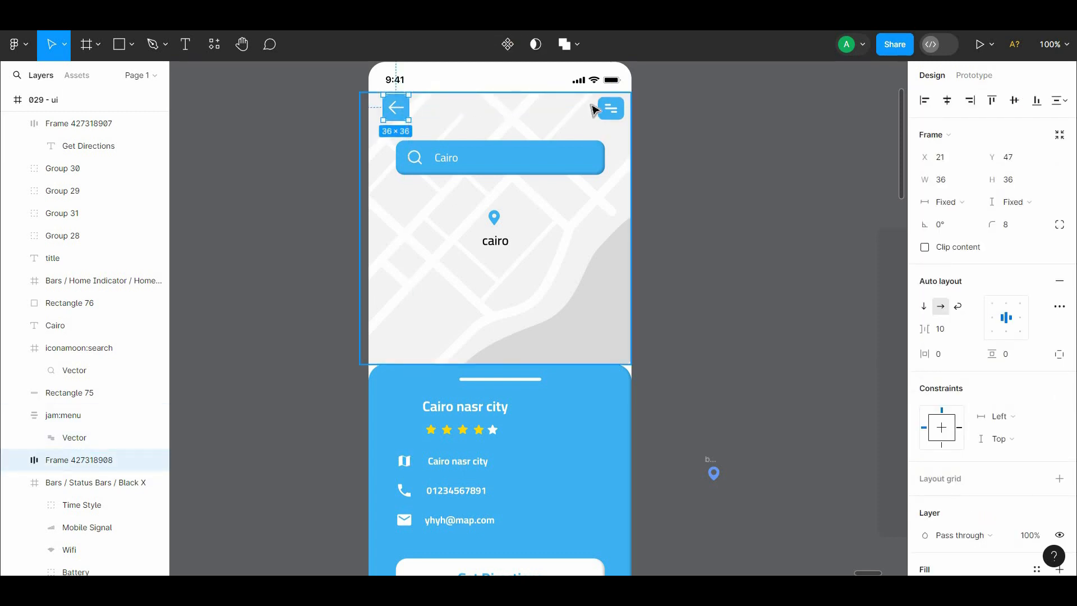
pyautogui.click(609, 109)
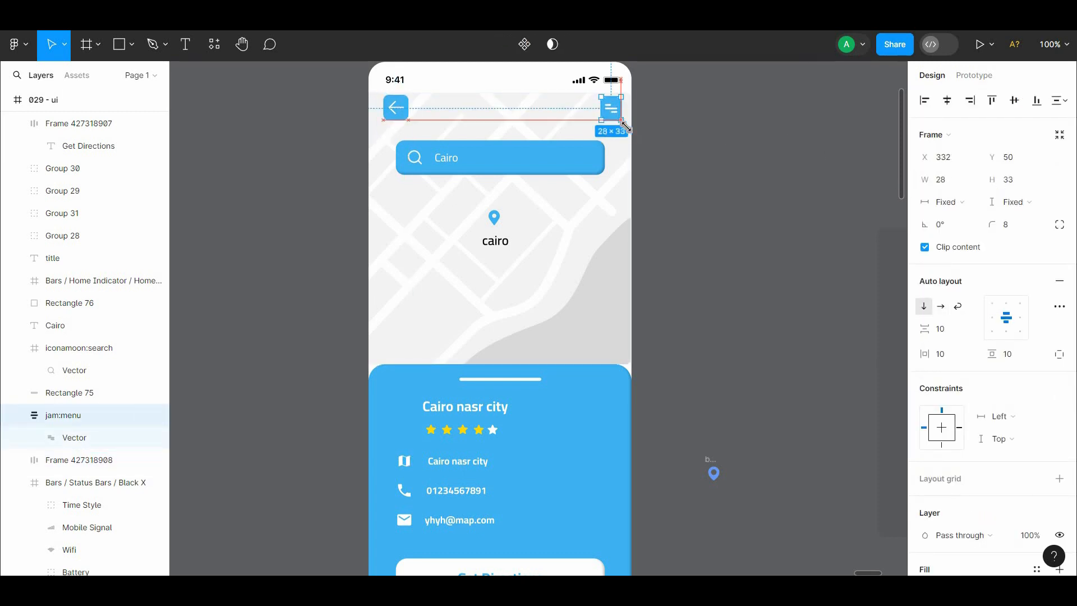
pyautogui.moveTo(625, 126); pyautogui.dragTo(623, 121)
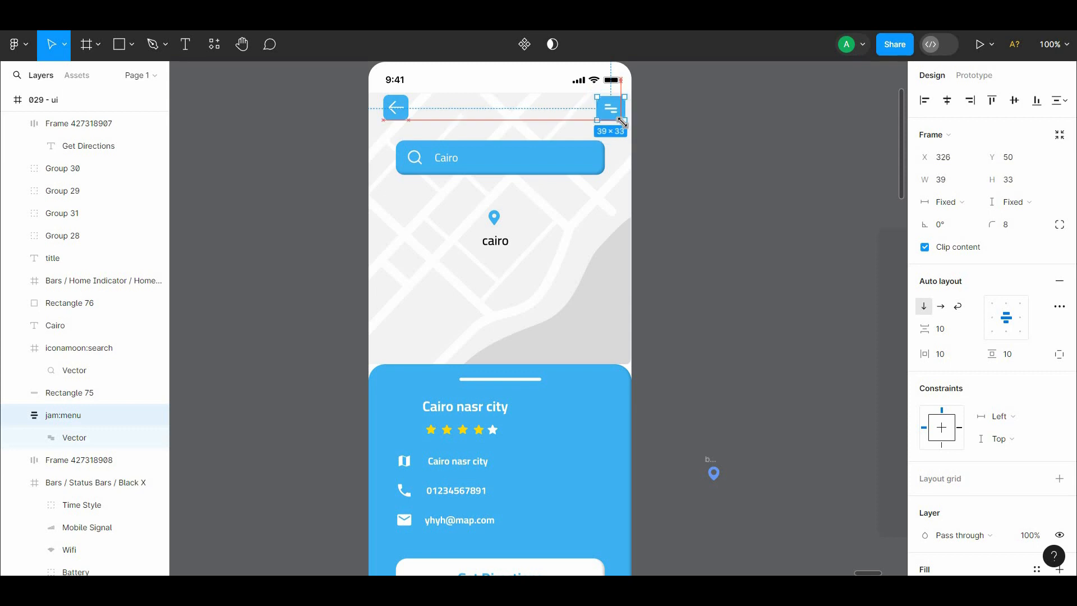
pyautogui.click(1019, 180)
pyautogui.write('36')
pyautogui.click(957, 180)
pyautogui.write('3')
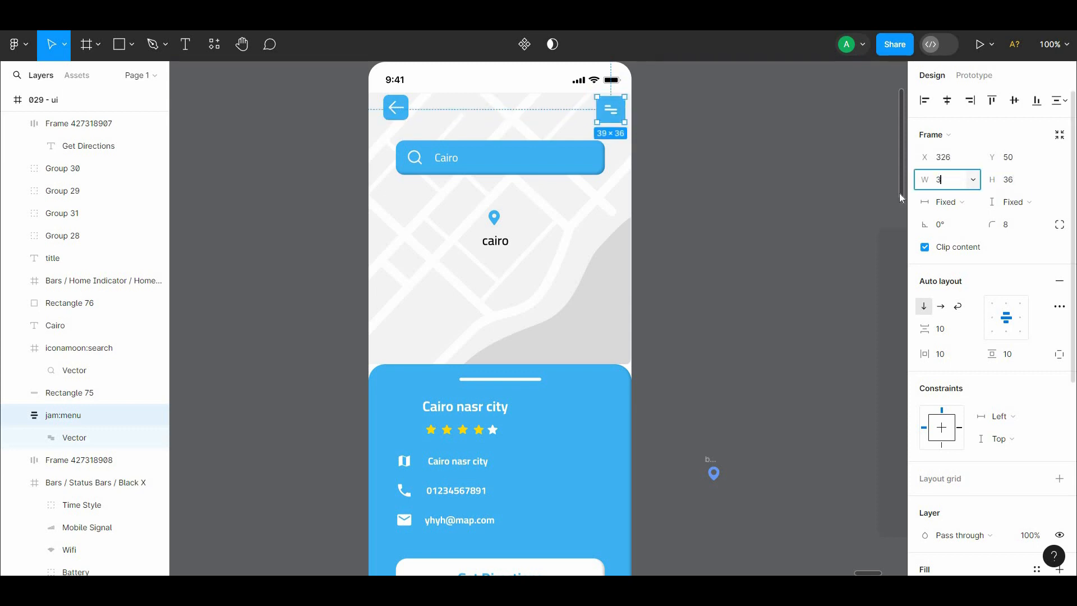
pyautogui.write('6')
pyautogui.click(728, 197)
# Centre the back and menu buttons together horizontally on the screen frame by grouping them temporarily, and ungroup them.
pyautogui.click(604, 118)
pyautogui.keyDown('shift'); pyautogui.click(401, 114); pyautogui.keyUp('shift')
pyautogui.press('alt')
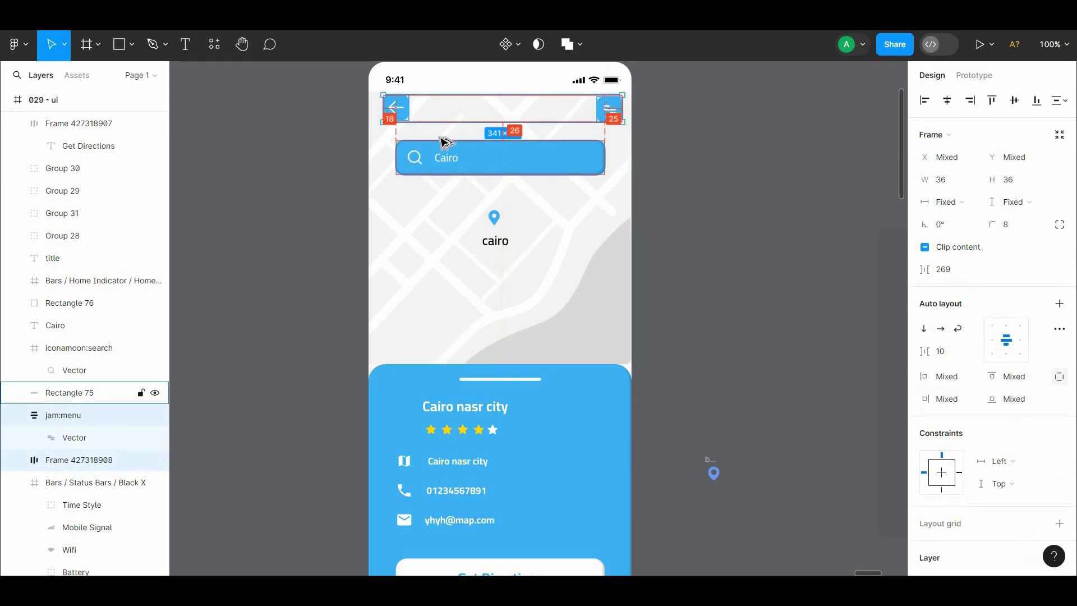
pyautogui.rightClick(547, 106)
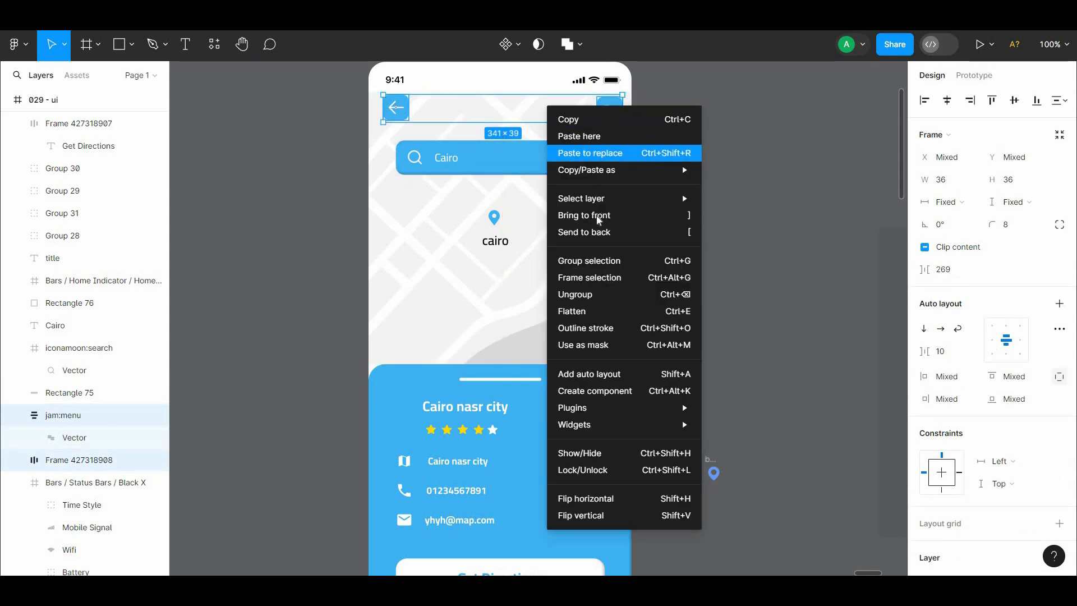
pyautogui.click(605, 260)
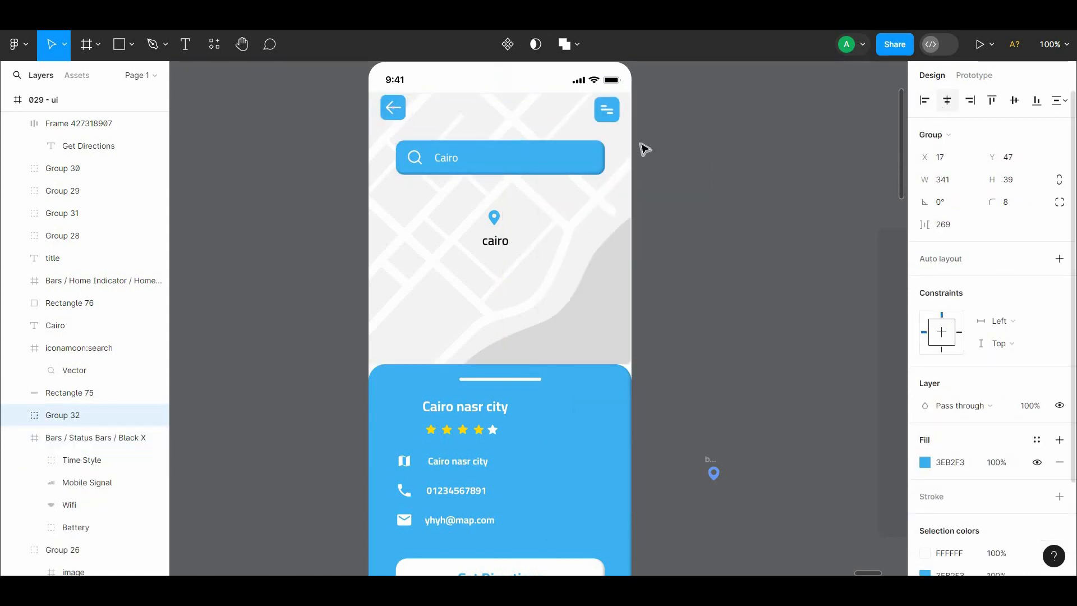
pyautogui.rightClick(564, 107)
pyautogui.click(617, 286)
pyautogui.click(607, 109)
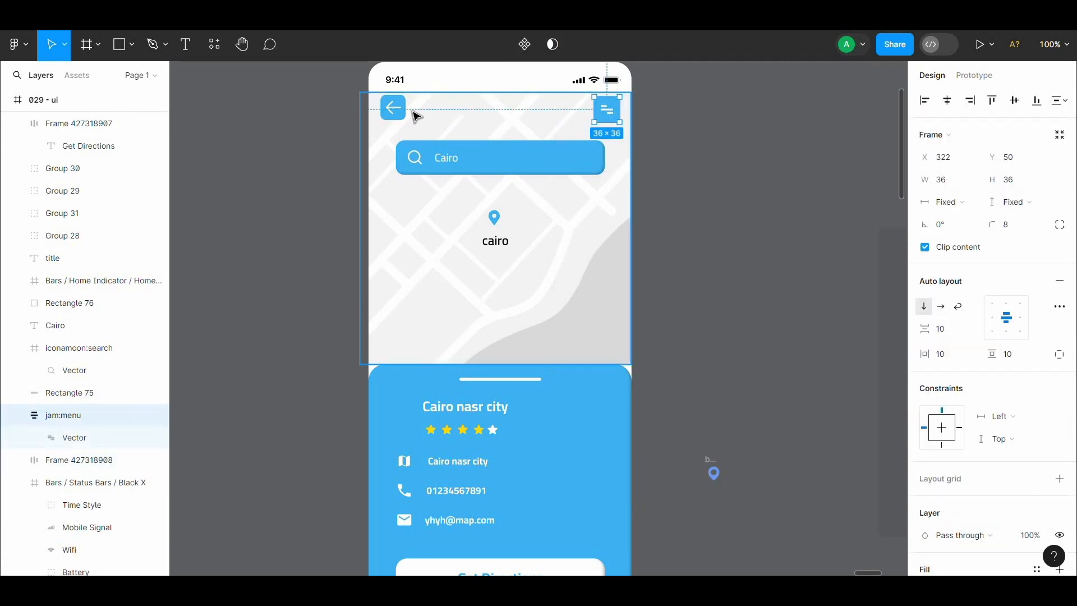
pyautogui.keyDown('shift'); pyautogui.click(393, 108); pyautogui.keyUp('shift')
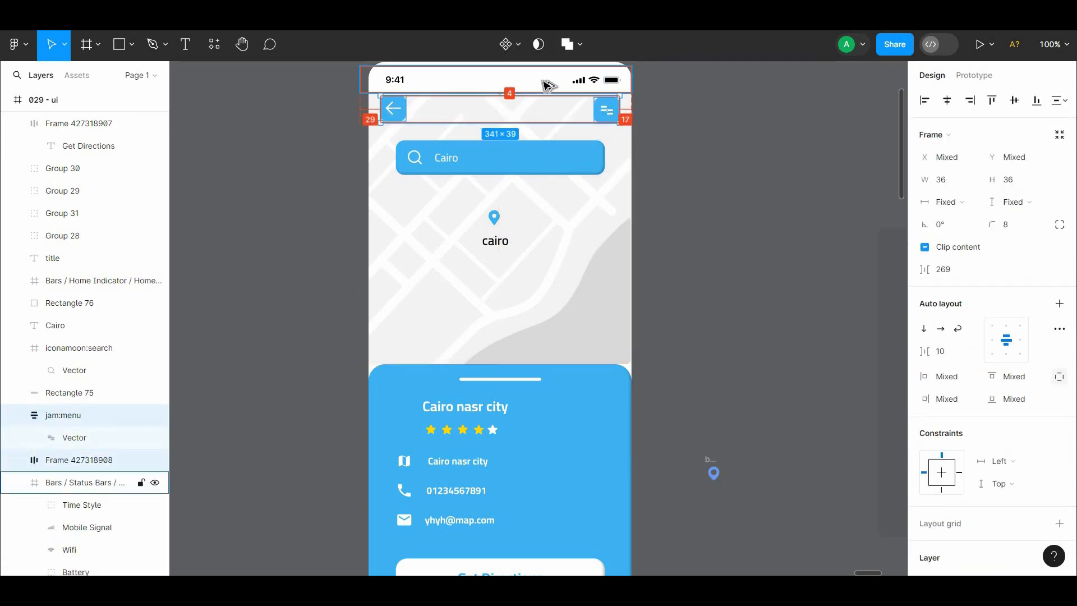
pyautogui.click(642, 118)
# Try to place a copy of the map group over the details panel and send it to the back, and undo it.
pyautogui.click(609, 357)
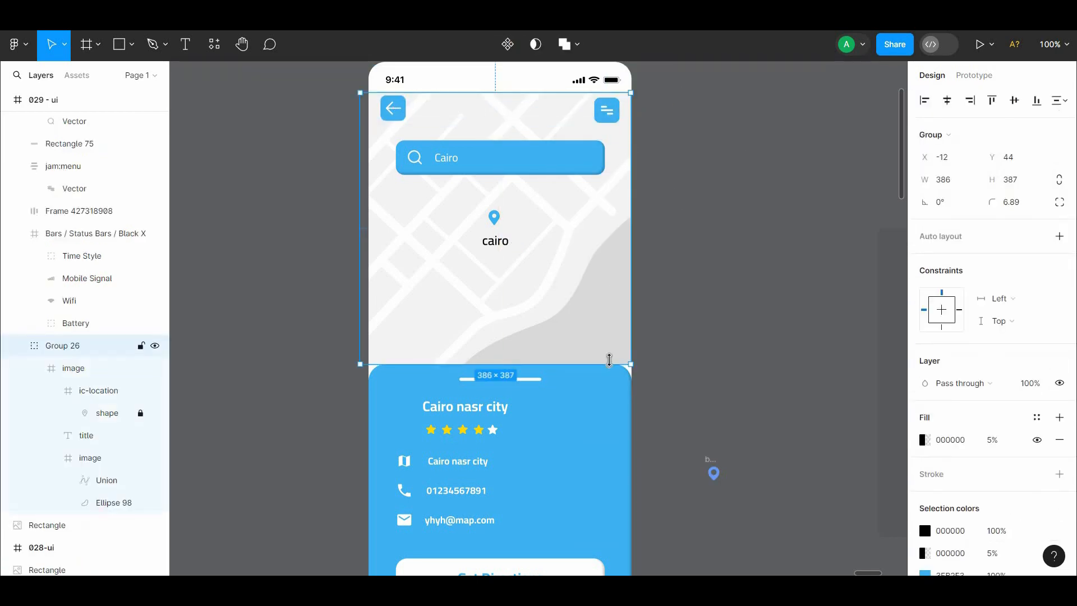
pyautogui.moveTo(614, 354); pyautogui.dragTo(647, 529)
pyautogui.rightClick(609, 501)
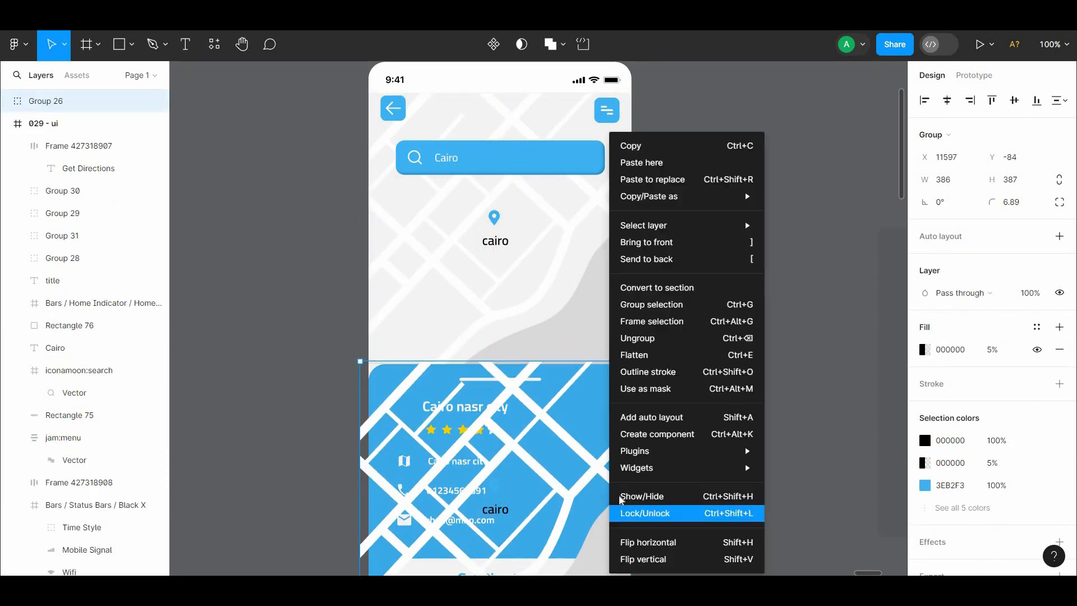
pyautogui.click(663, 260)
pyautogui.hotkey('ctrl', 'z')
pyautogui.hotkey('ctrl', 'z')
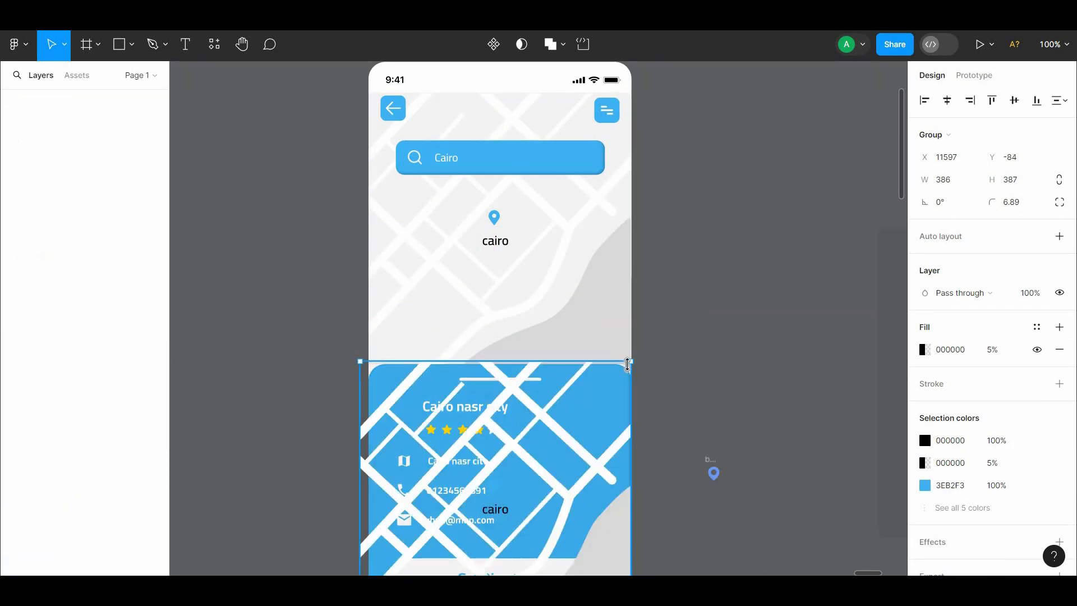
# Delete the leftover map image and location pin on the canvas beside the 029 - ui screen.
pyautogui.hotkey('ctrl', '-')
pyautogui.moveTo(662, 293); pyautogui.dragTo(514, 228)
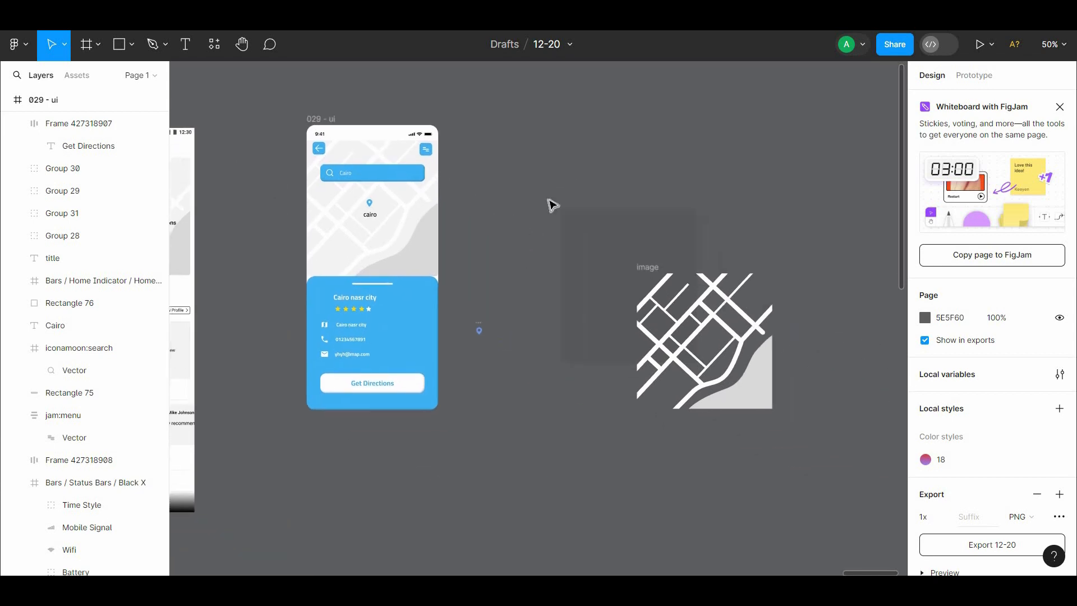
pyautogui.moveTo(567, 166); pyautogui.dragTo(764, 419)
pyautogui.press('Delete')
pyautogui.moveTo(477, 331); pyautogui.dragTo(472, 368)
pyautogui.moveTo(697, 175); pyautogui.dragTo(461, 427)
pyautogui.press('Delete')
pyautogui.moveTo(458, 290); pyautogui.dragTo(503, 335)
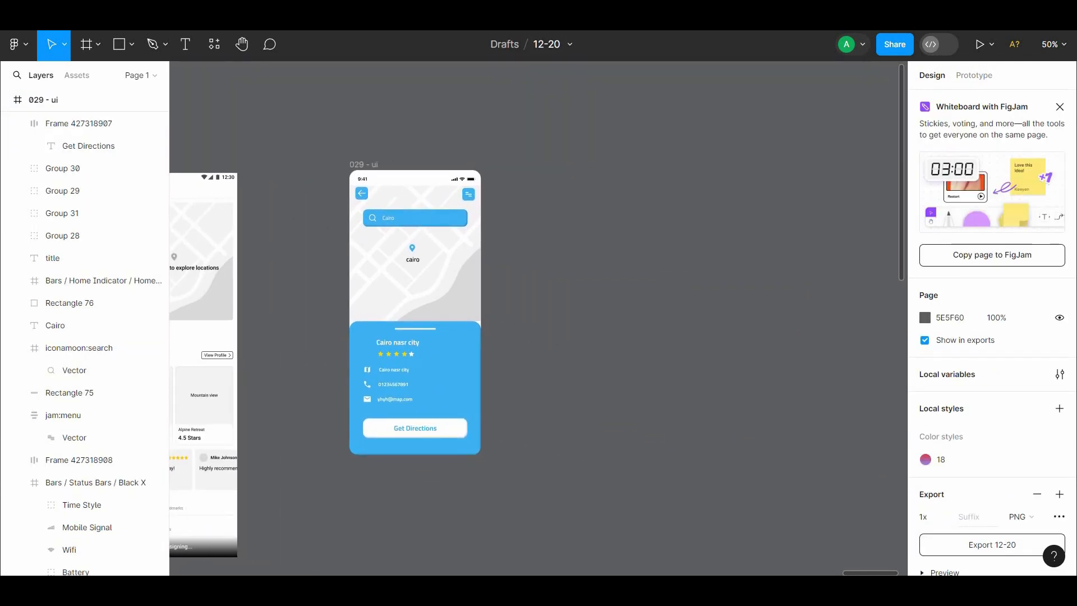